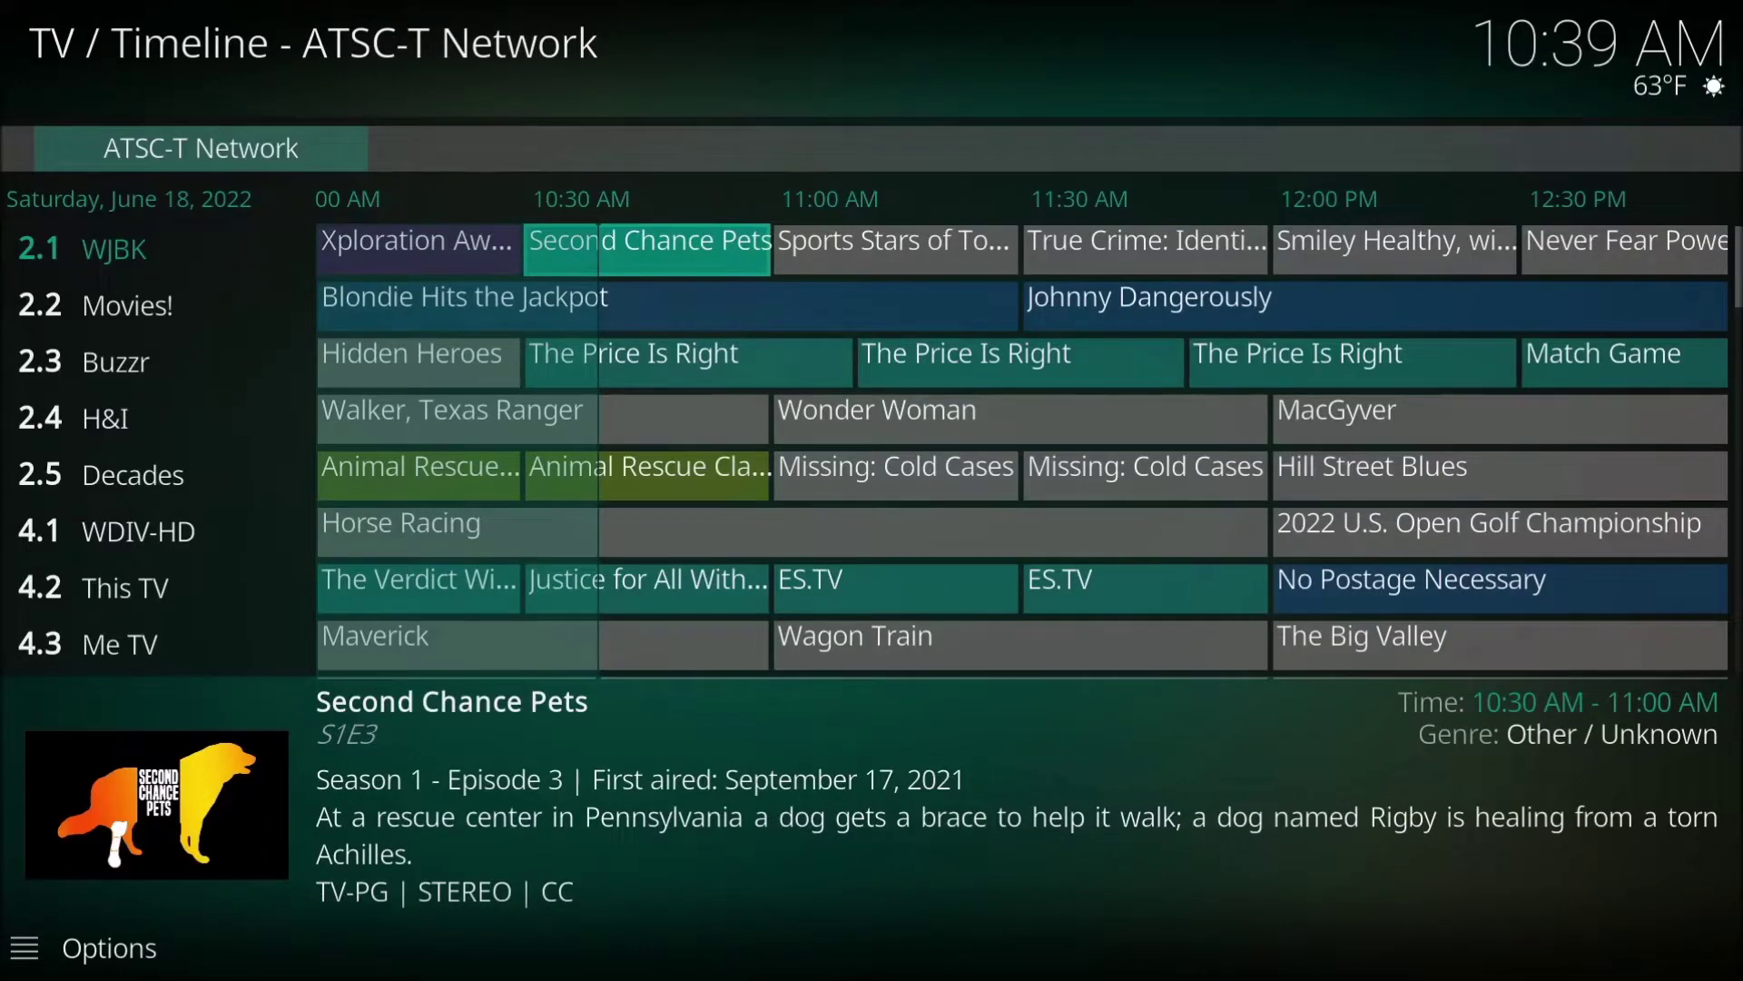
Step: Examine the current programmes on the ATSC-T Network timeline channel by channel, from 2.1 WJBK down to 62.4 FAVE TV
key(Down)
key(Down)
key(Down)
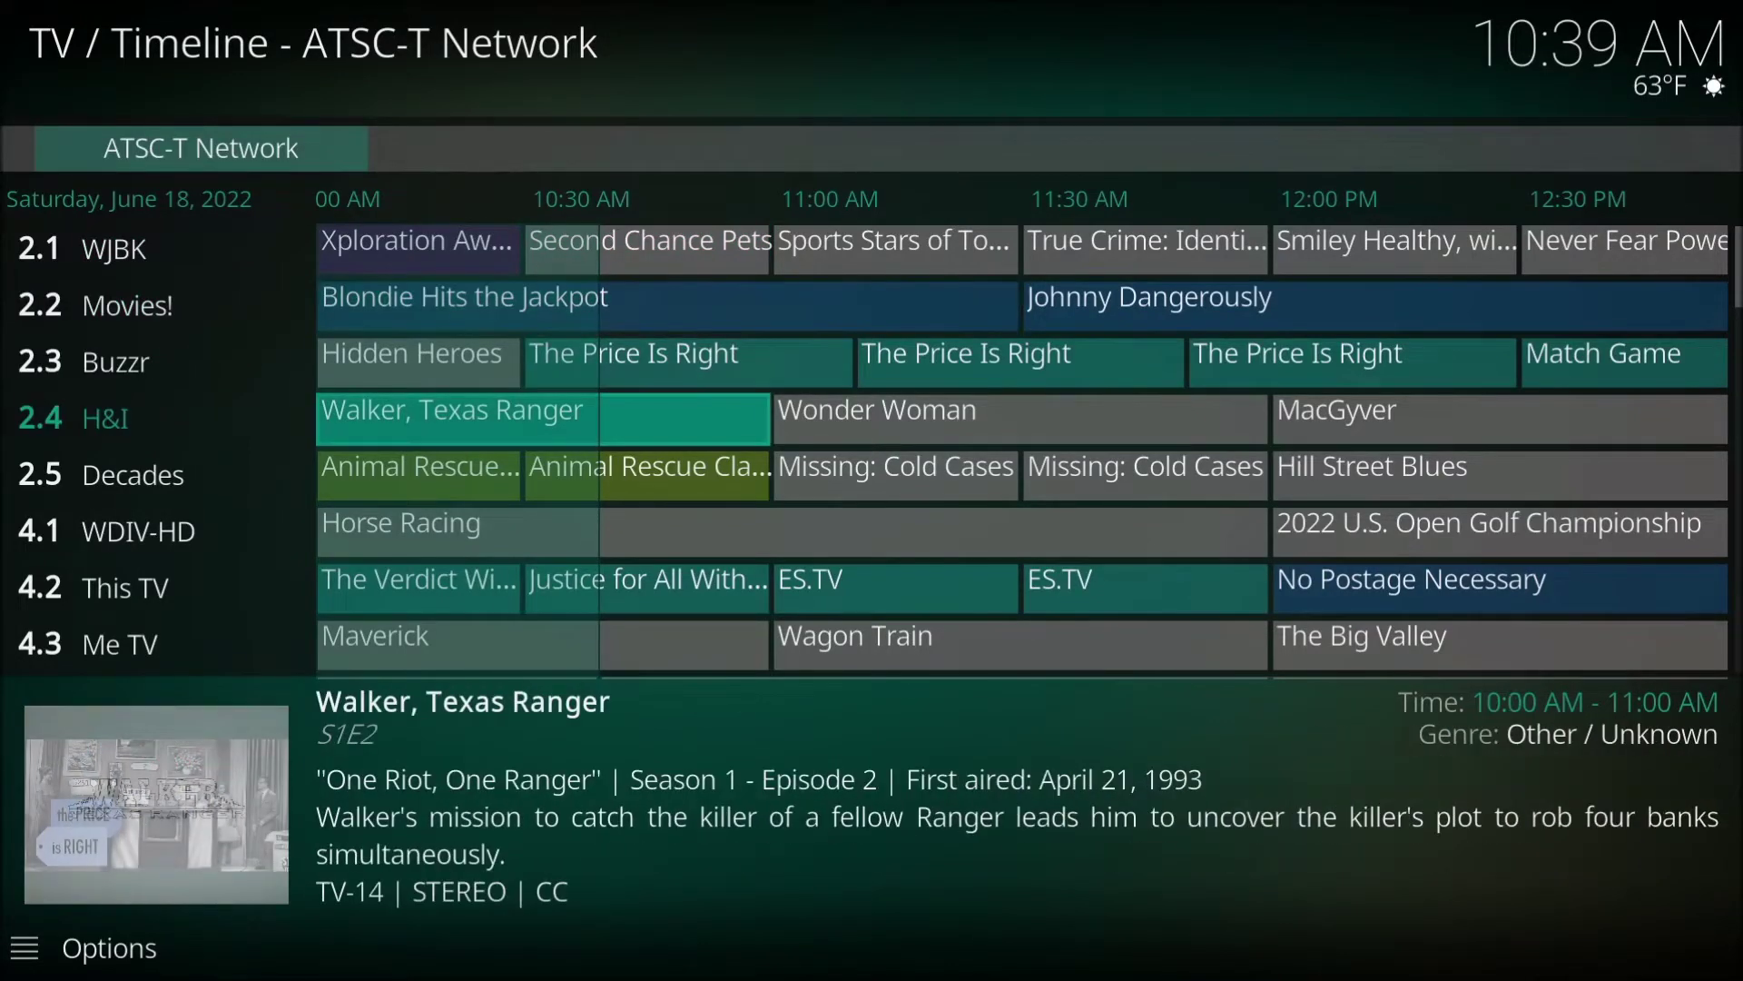
key(Down)
key(Down)
key(Down)
key(Down)
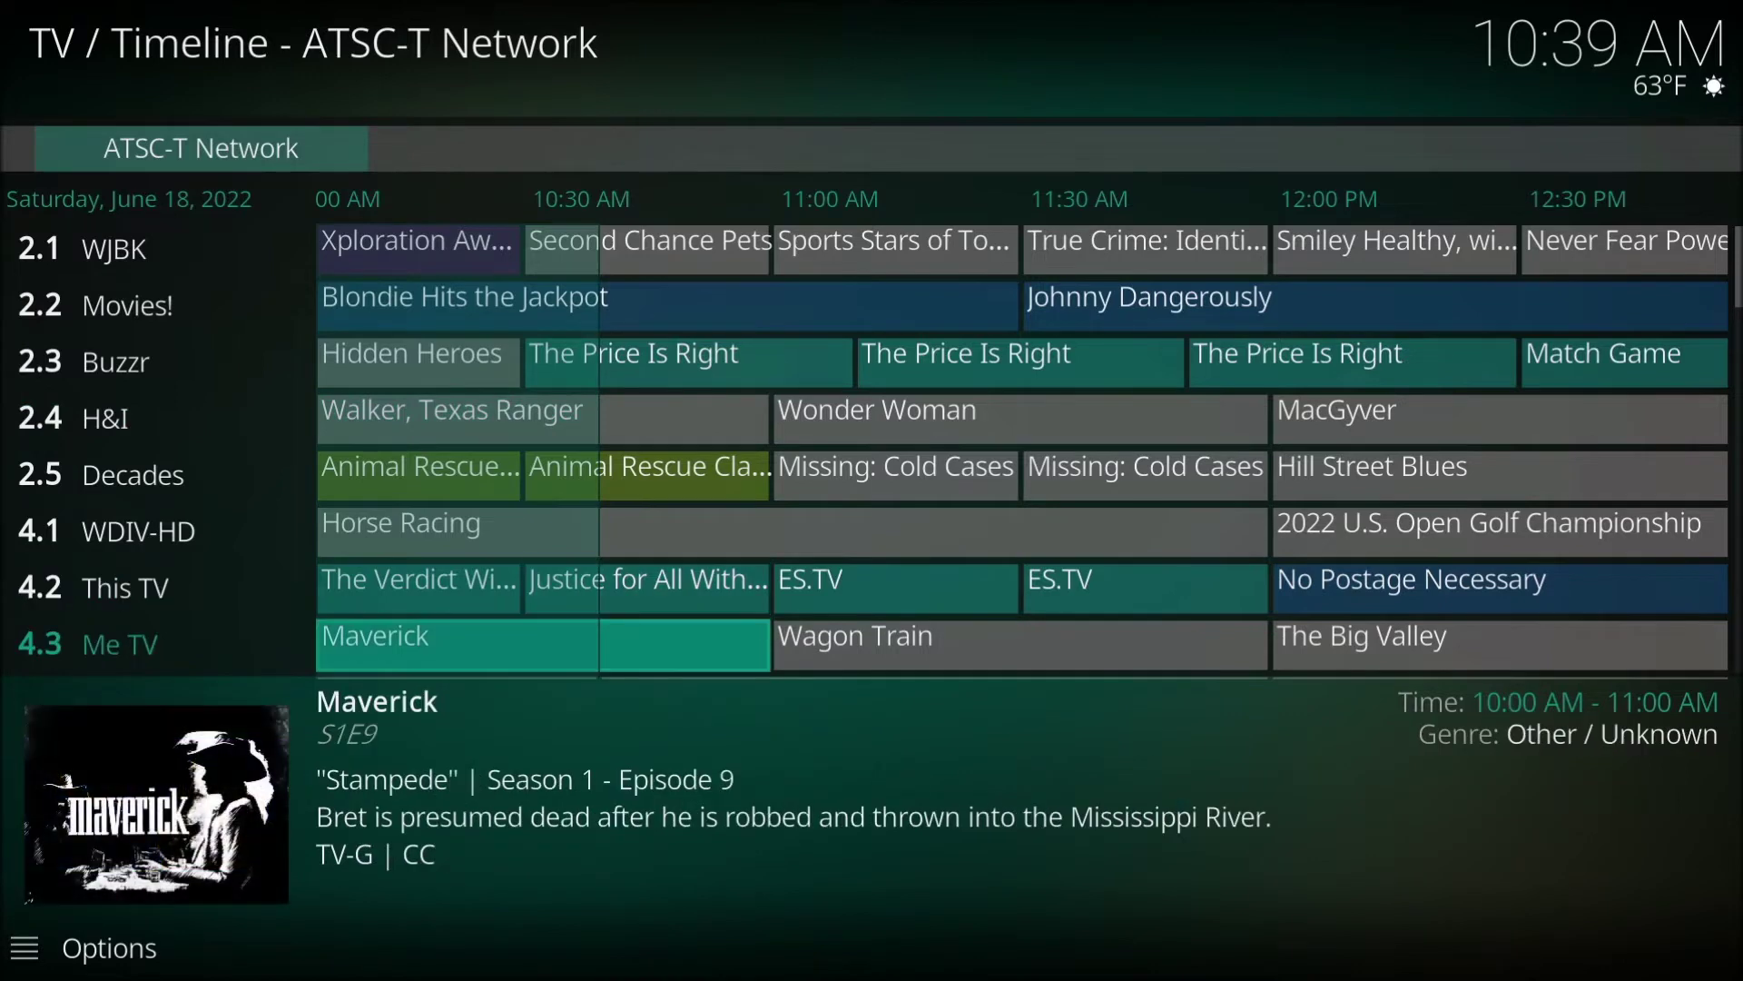
key(Down)
key(Down)
key(Down)
key(Up)
key(Up)
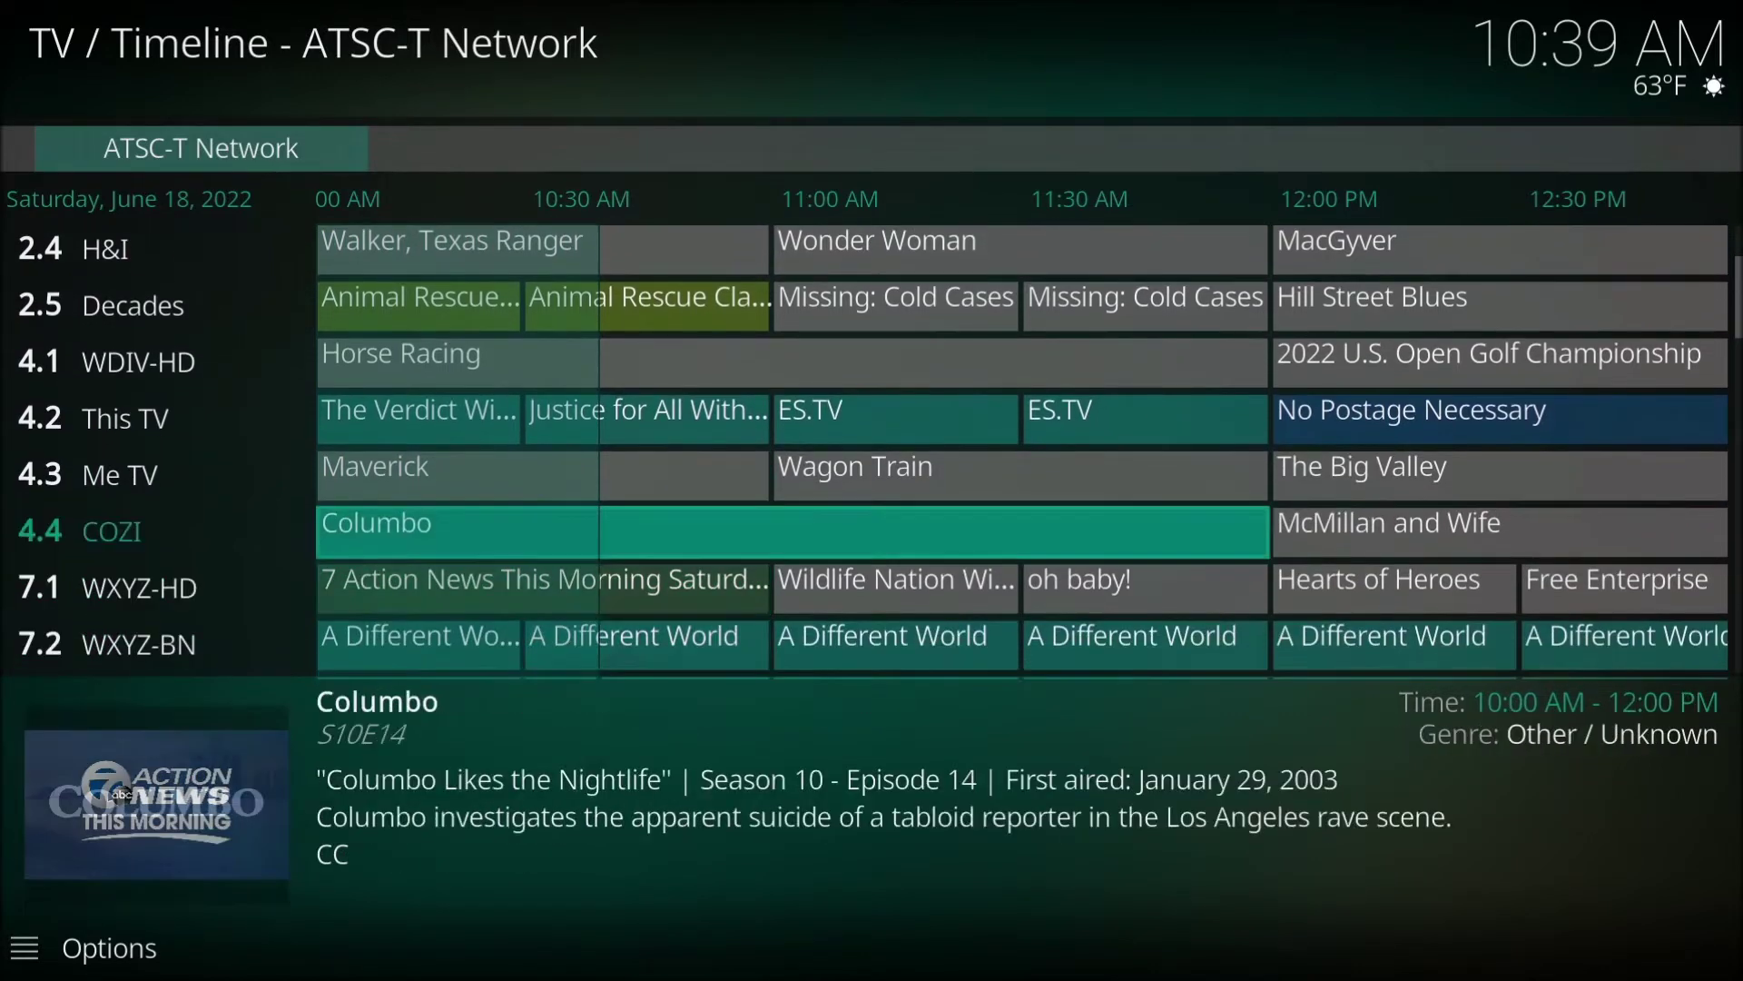
key(Down)
key(Down)
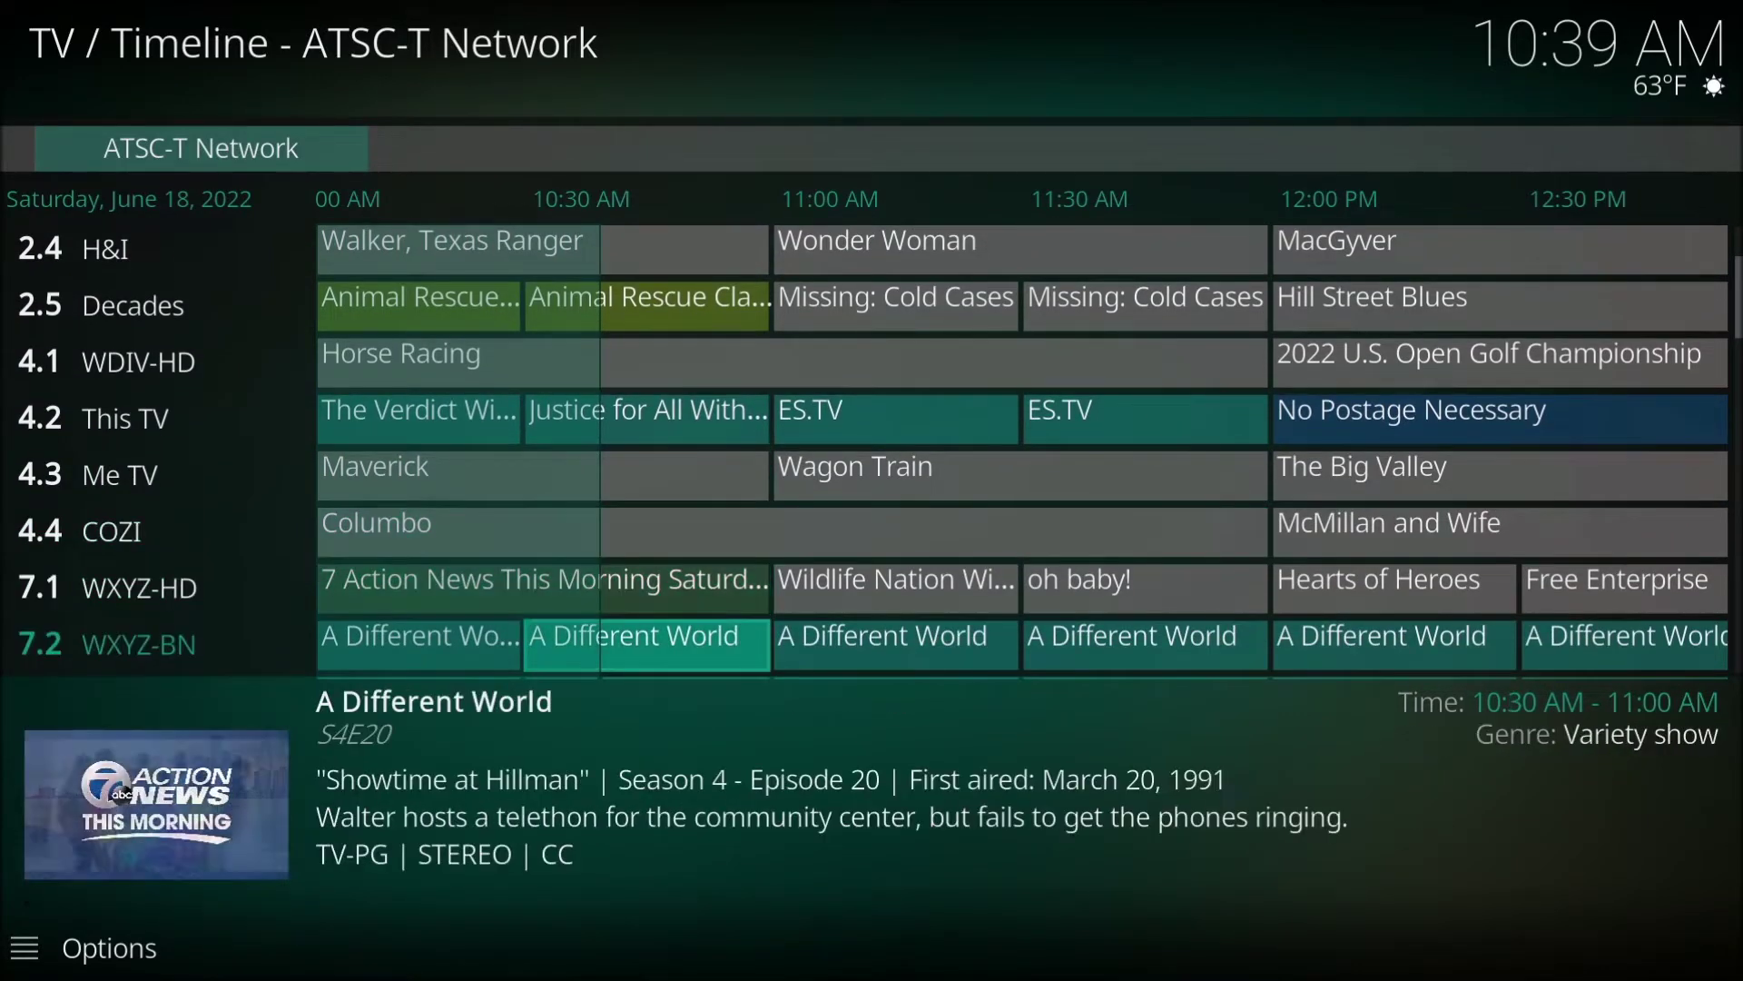
key(Down)
key(Down)
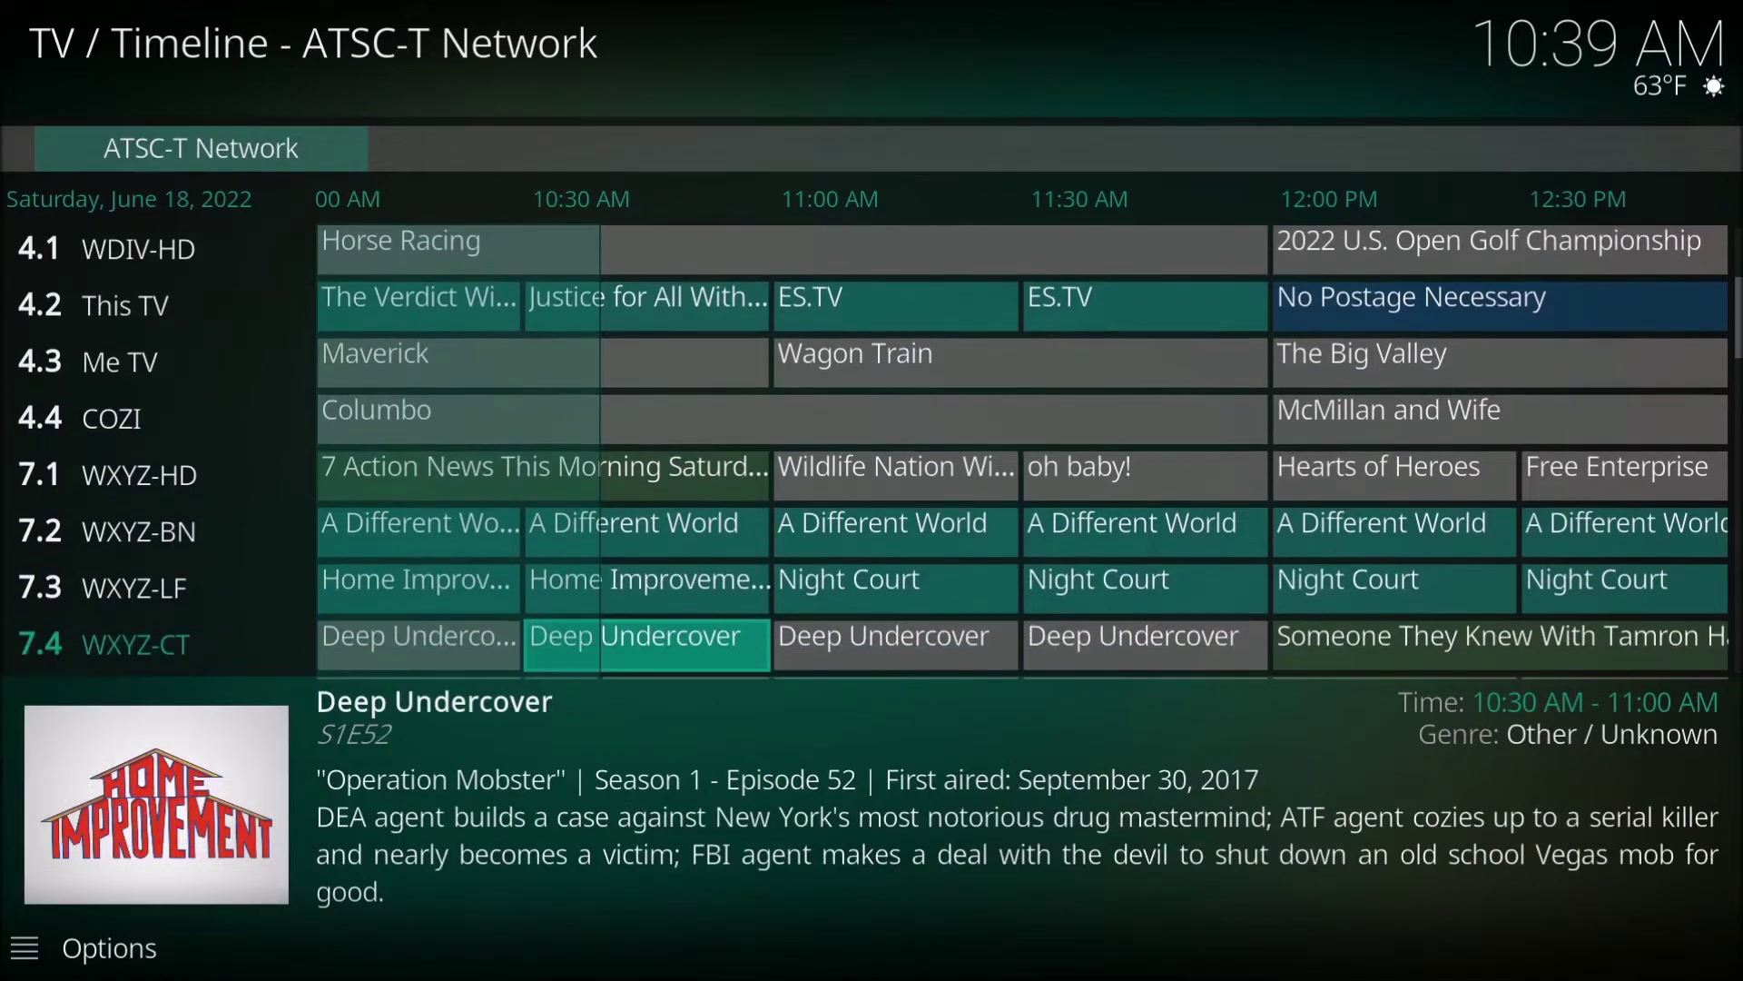
key(Down)
key(Down)
key(Down)
key(Down)
key(Down)
key(Down)
key(Down)
key(Down)
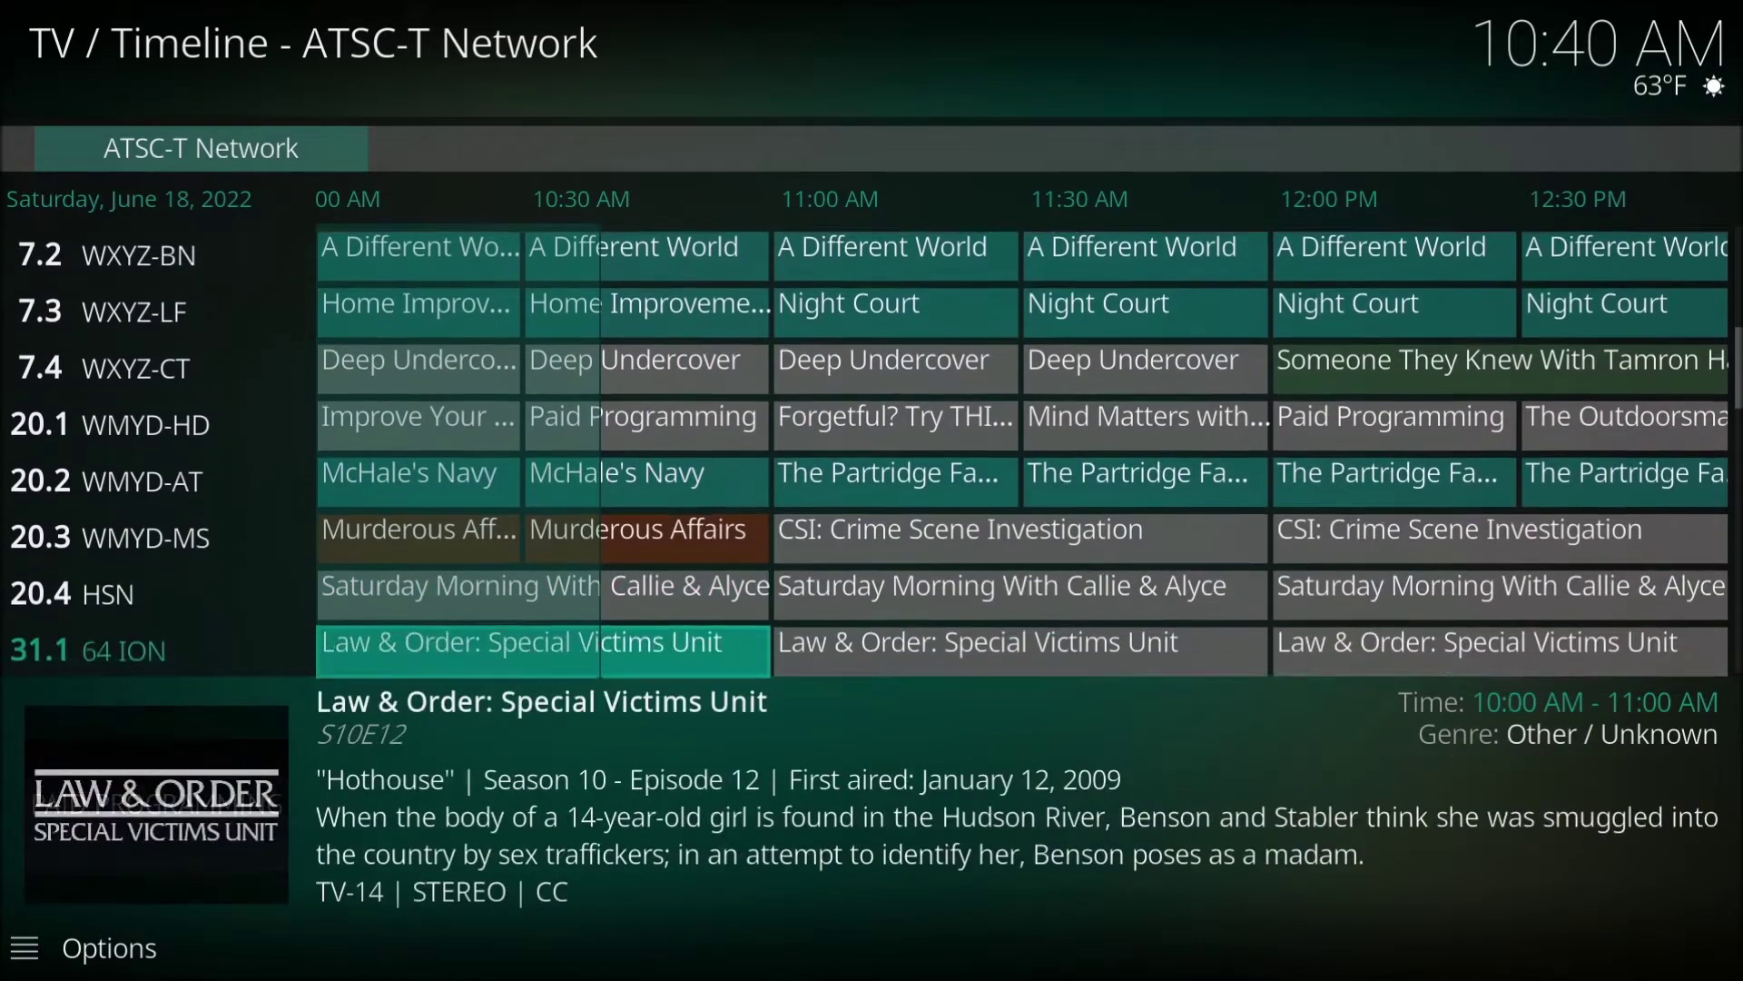
key(Down)
key(Down)
key(Down)
key(Down)
key(Down)
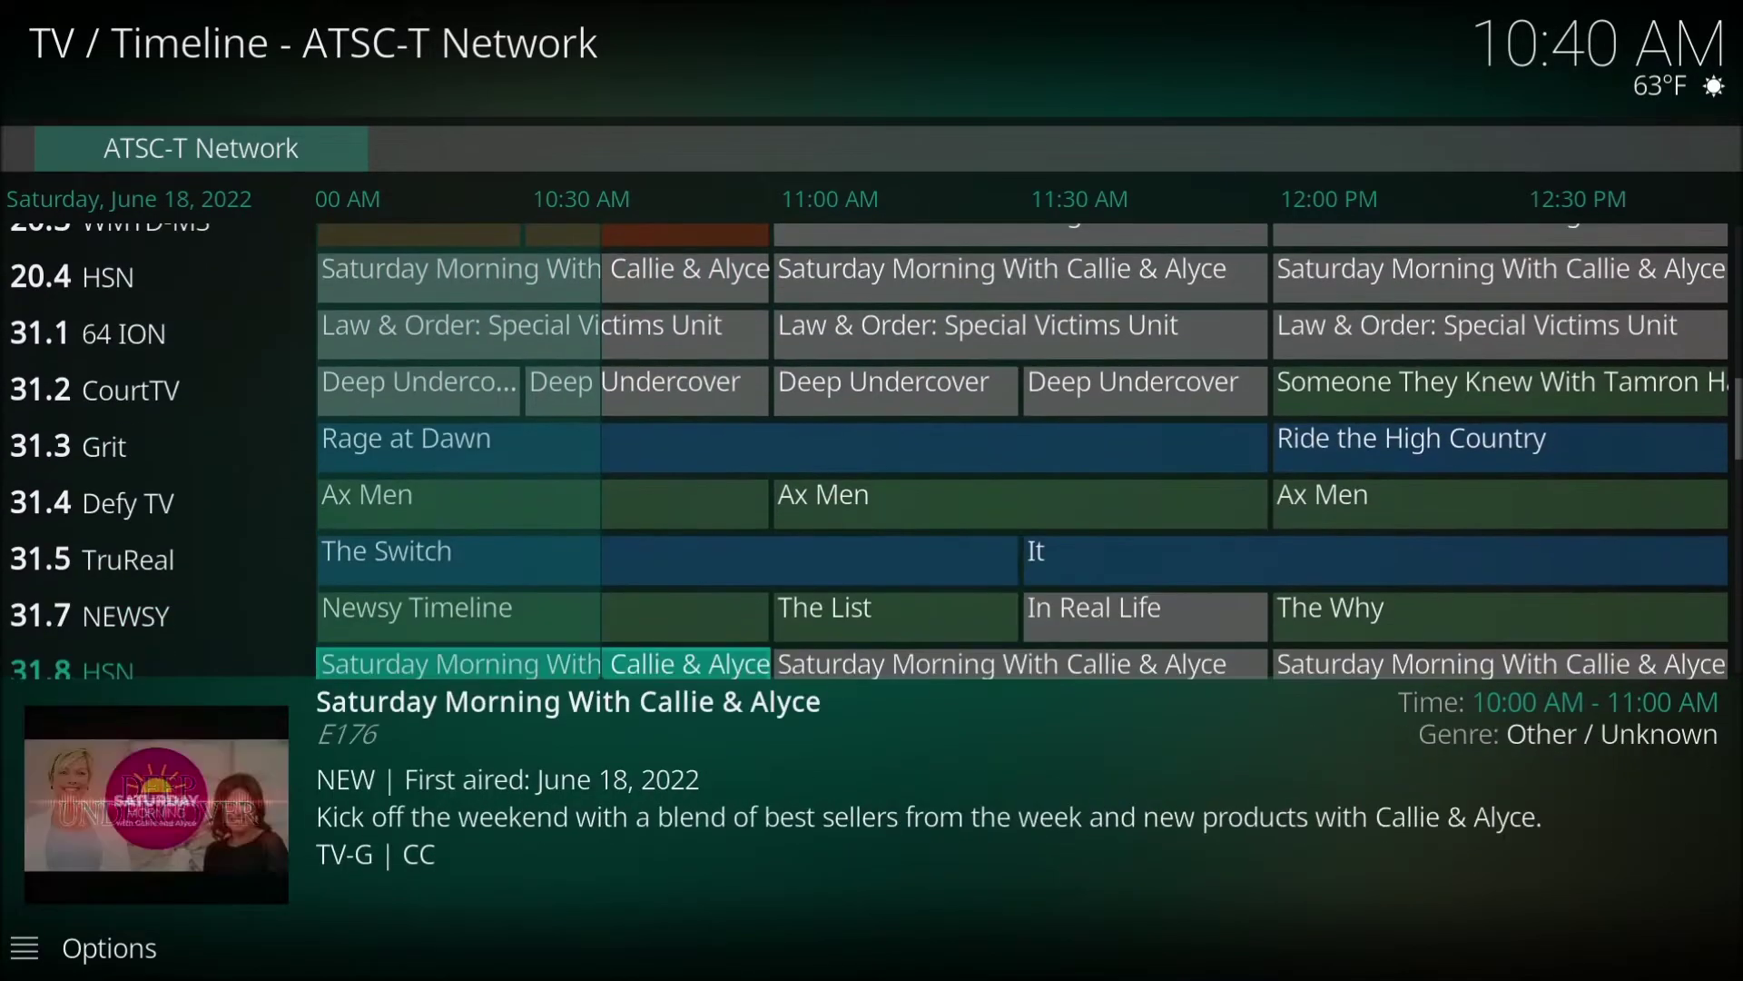
key(Down)
key(Down)
key(Down)
key(Down)
key(Down)
key(Down)
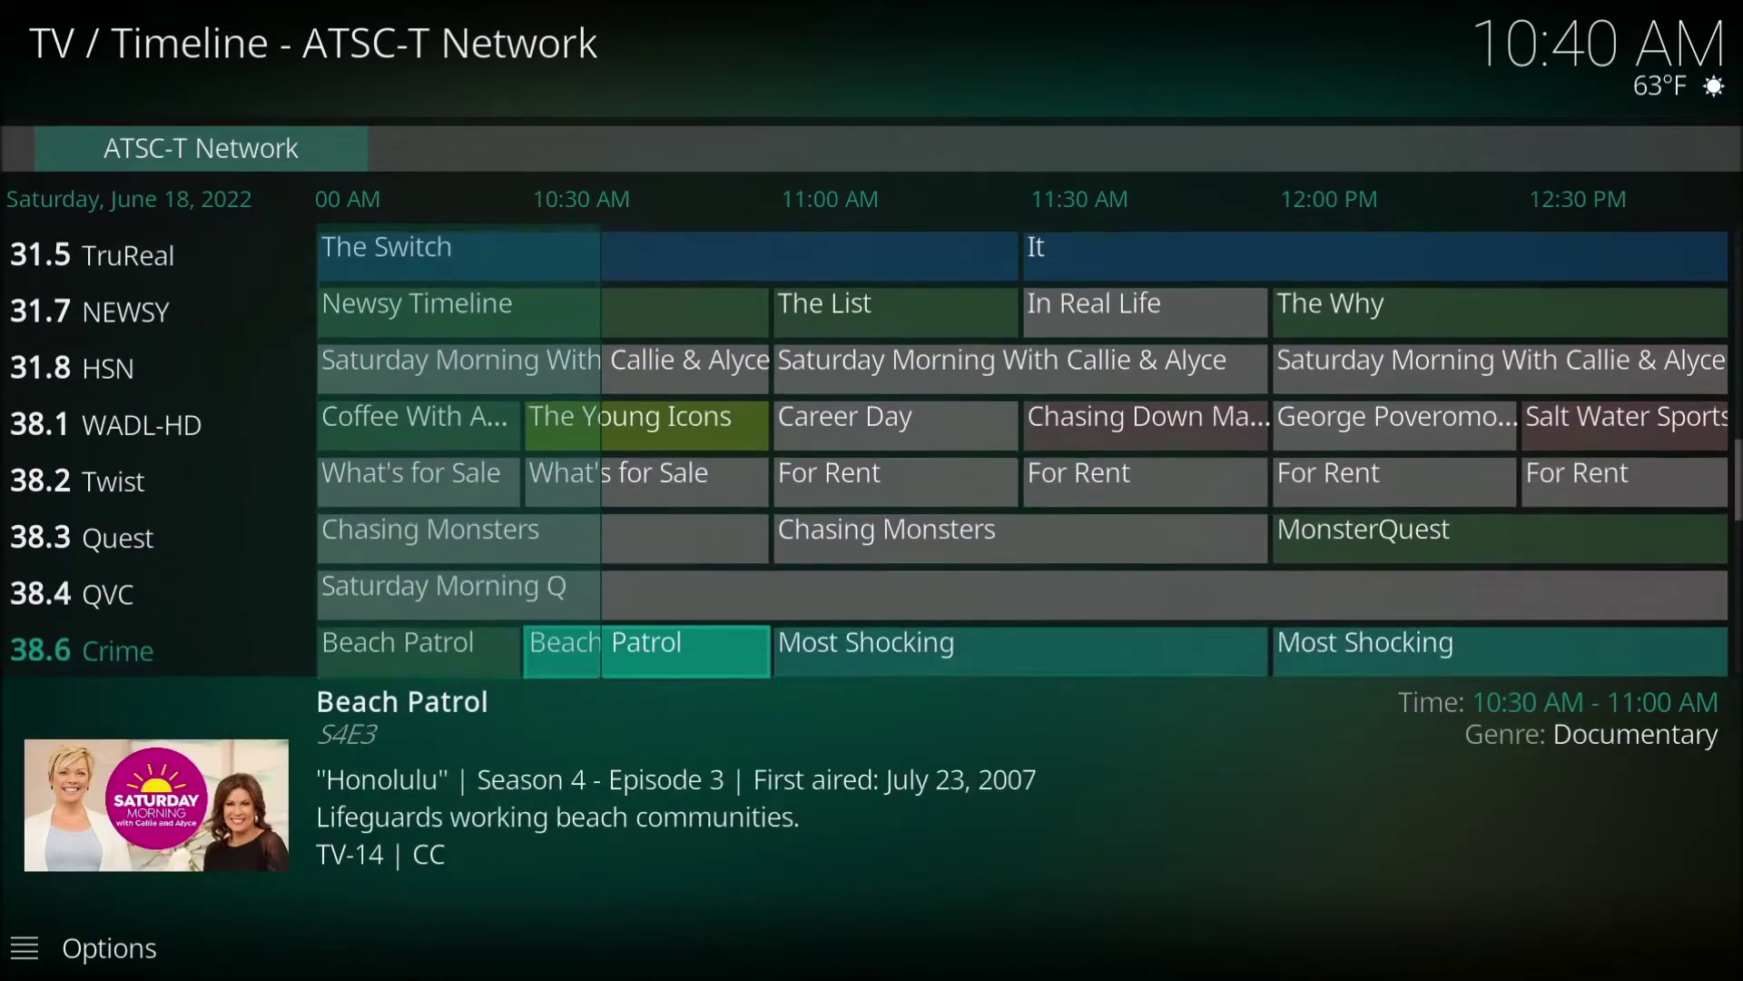
key(Down)
key(Down)
key(Down)
key(Down)
key(Down)
key(Down)
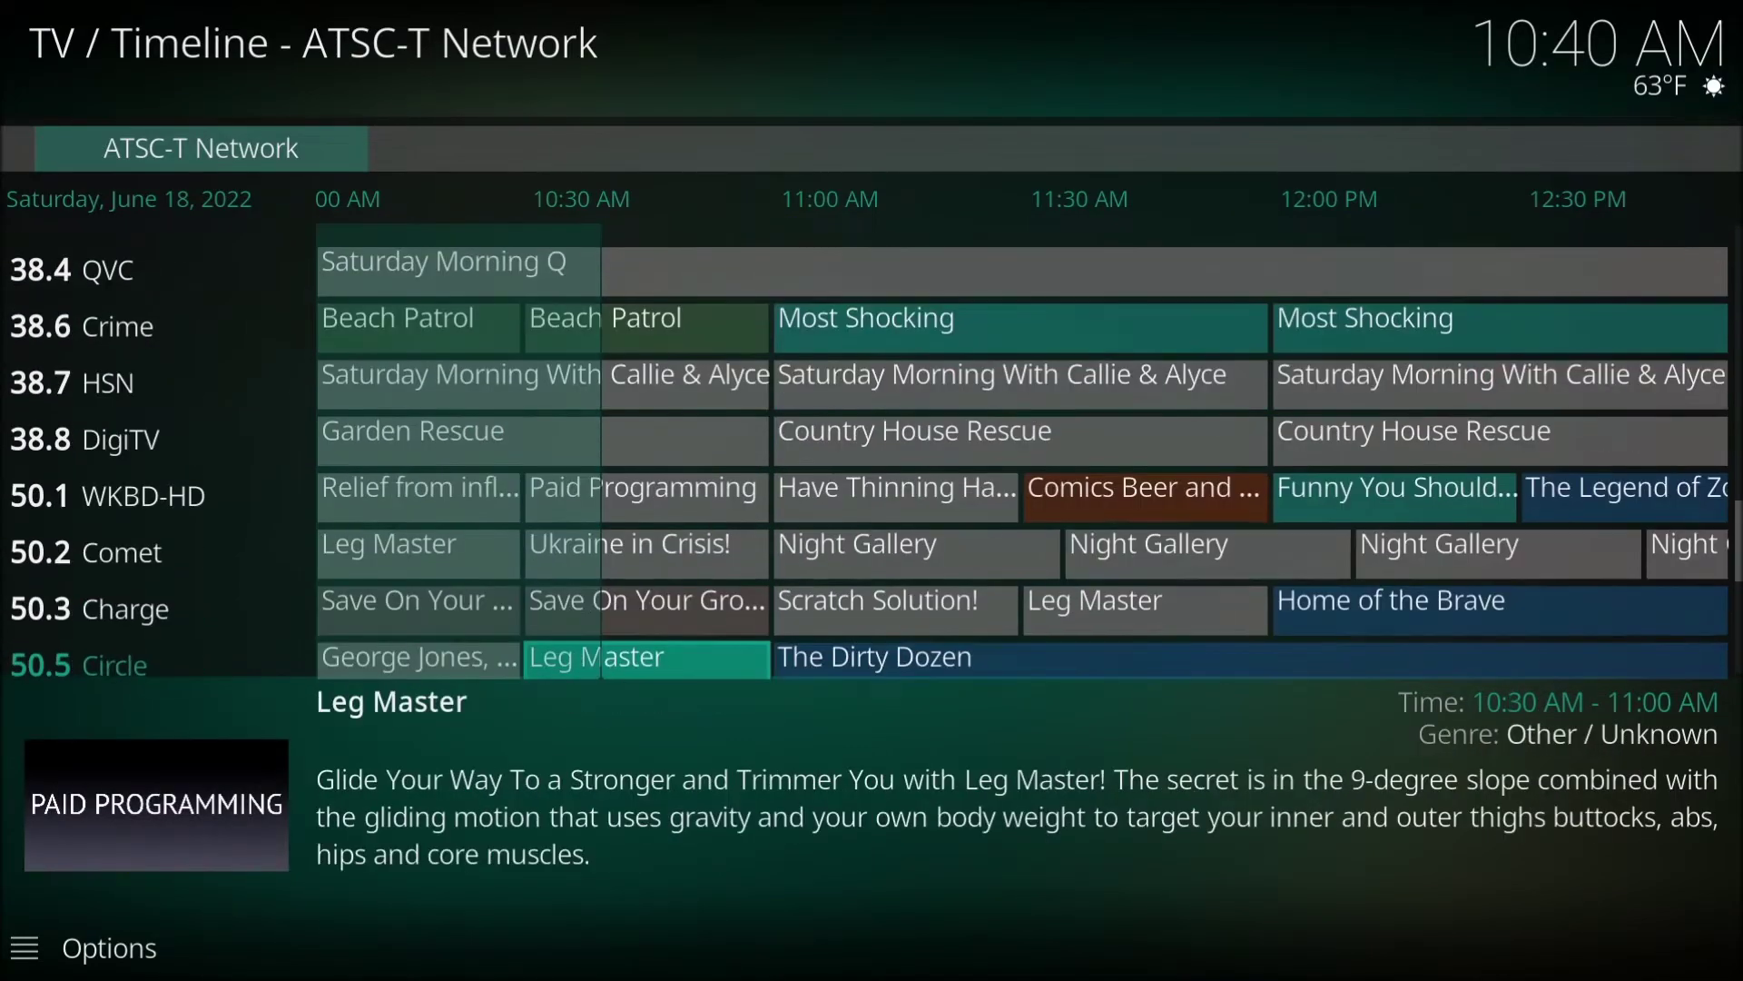
key(Down)
key(Down)
key(Down)
key(Down)
key(Down)
key(Down)
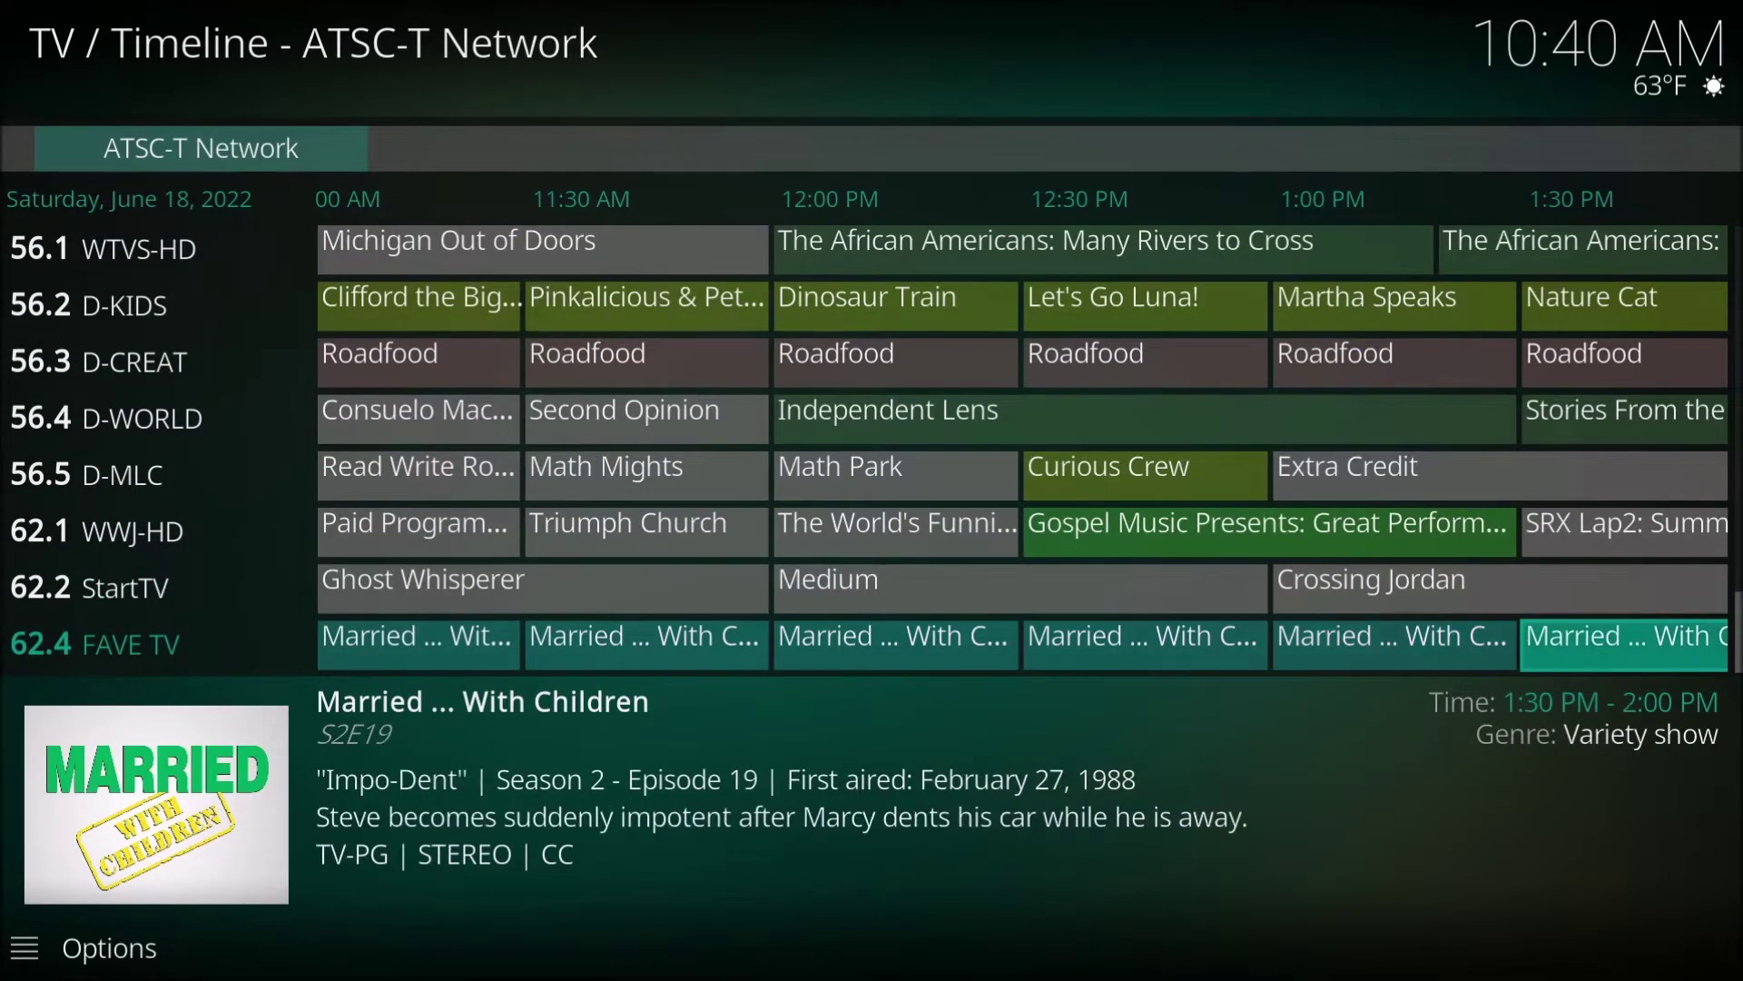
Step: Examine the upcoming schedule of channel 62.4 FAVE TV day by day, through to the evening of Thursday, June 30, 2022
key(Right)
key(Right)
key(Right)
key(Right)
key(Right)
key(Right)
key(Right)
key(Right)
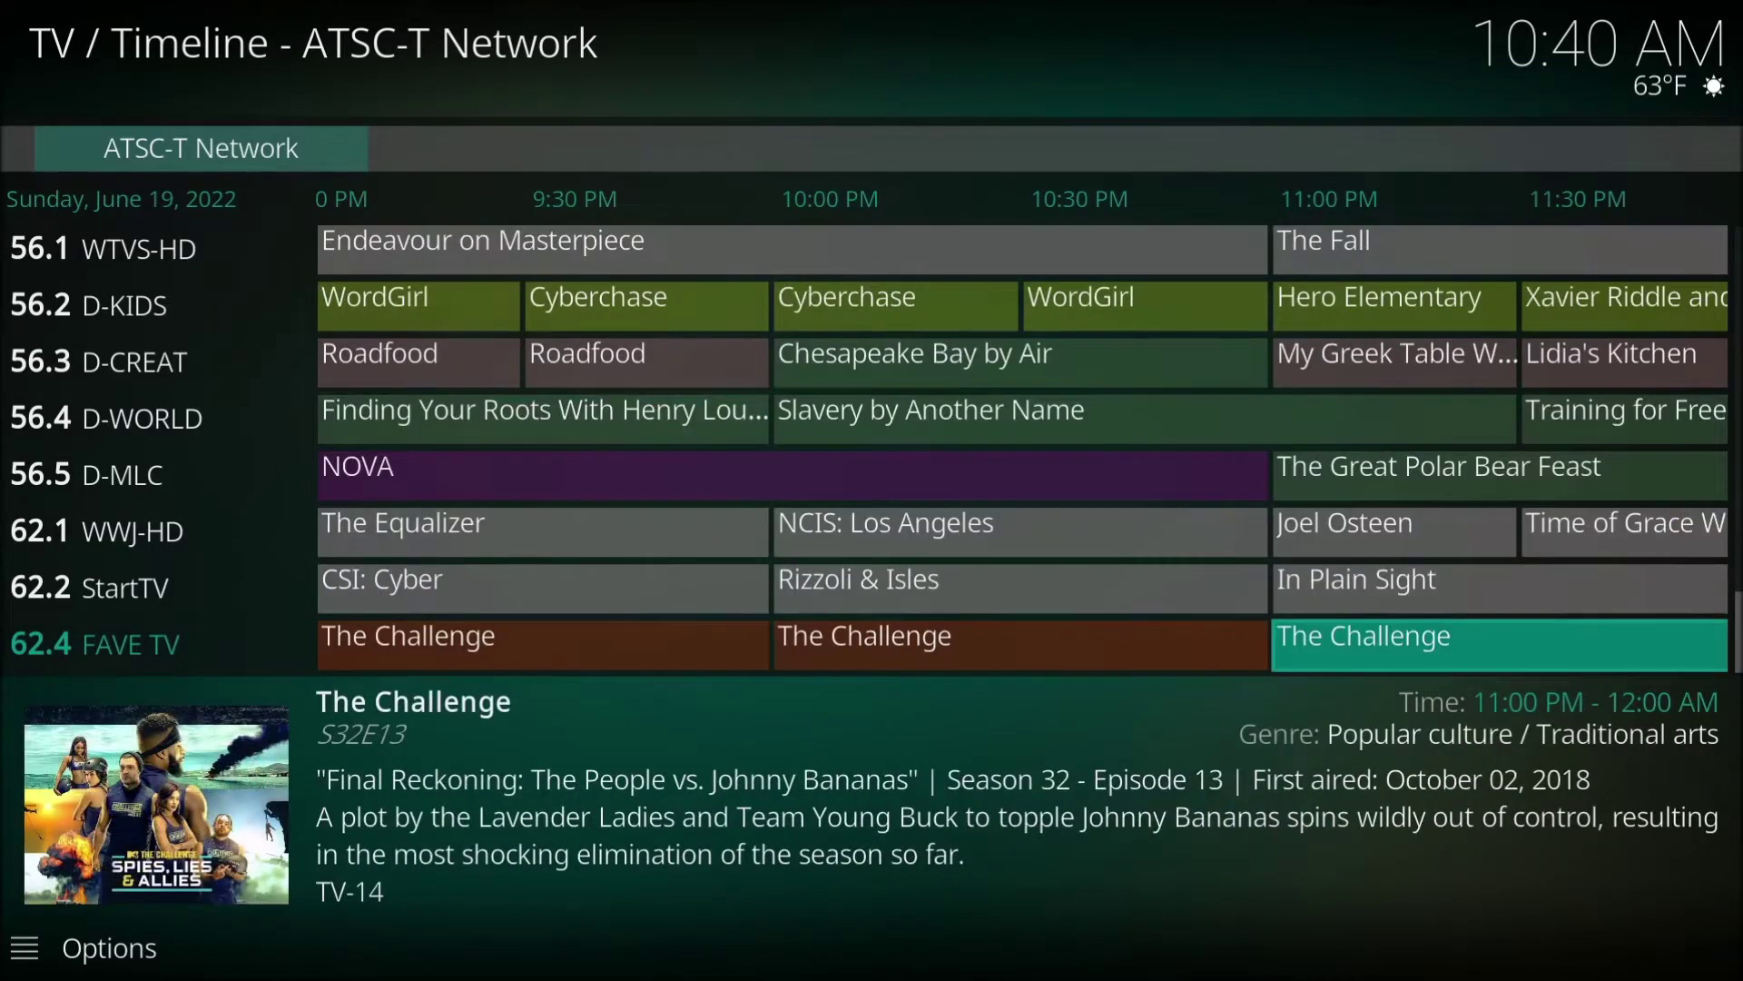
key(Right)
key(Right)
key(Right)
key(Right)
key(Right)
key(Right)
key(Right)
key(Right)
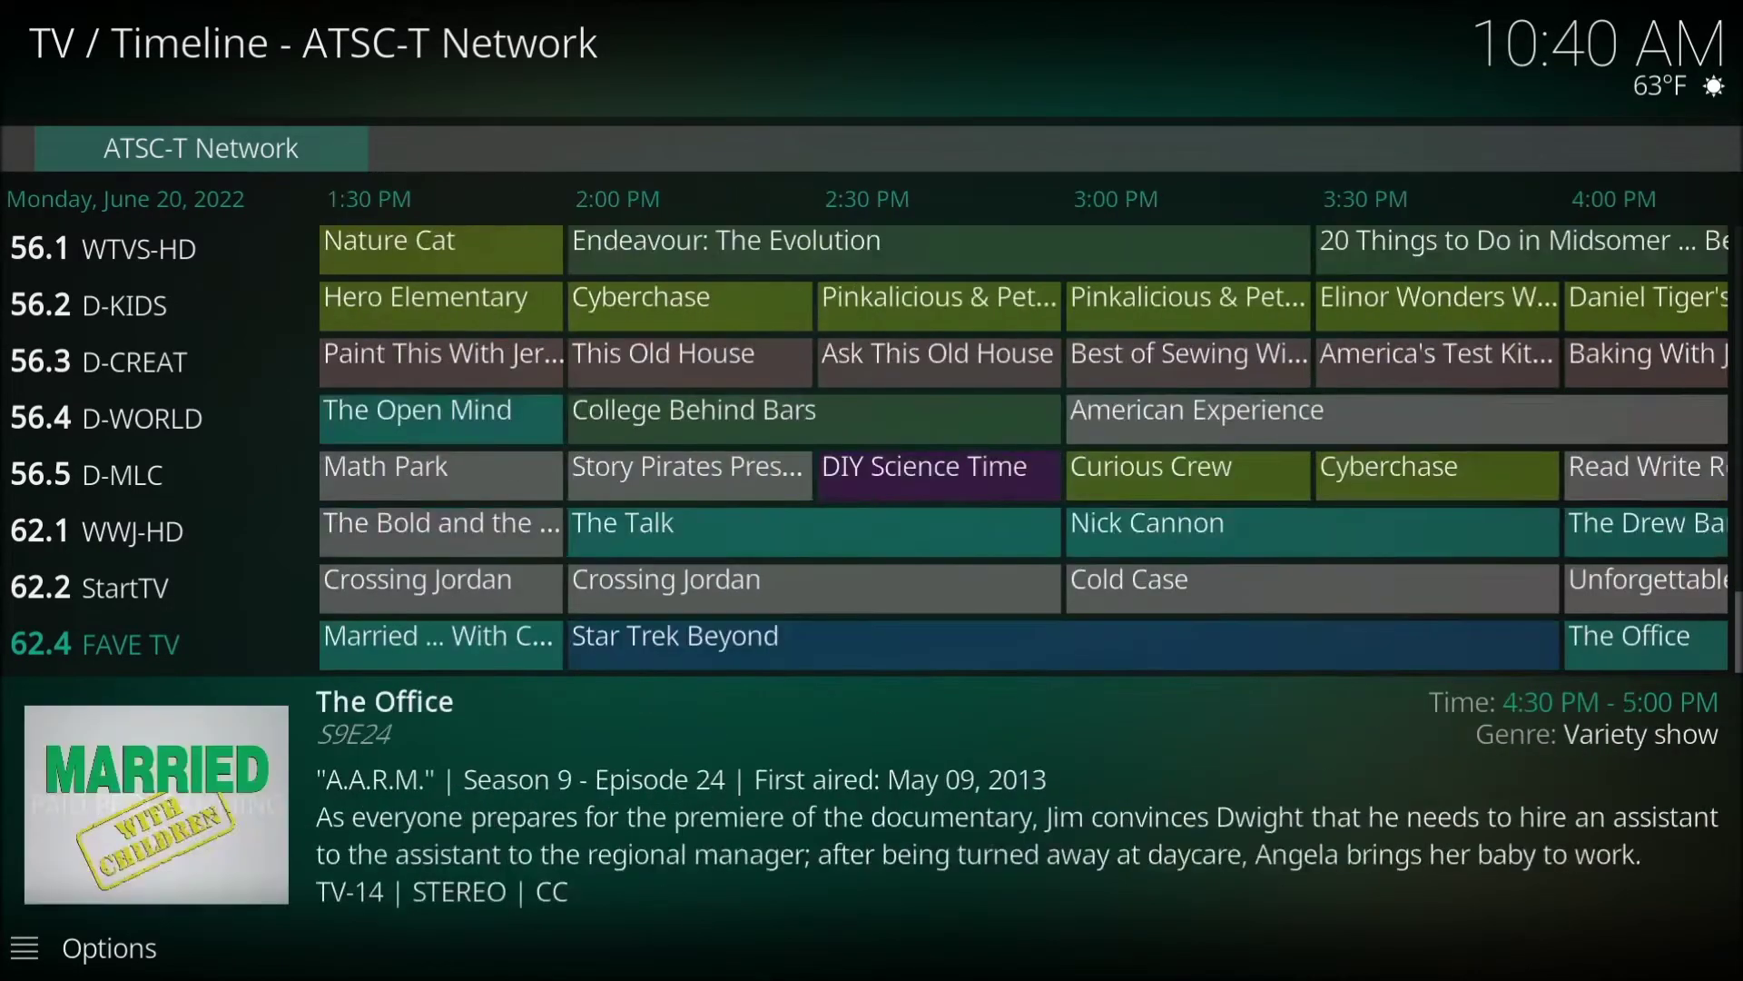
key(Right)
key(Right)
key(Right)
key(Right)
key(Right)
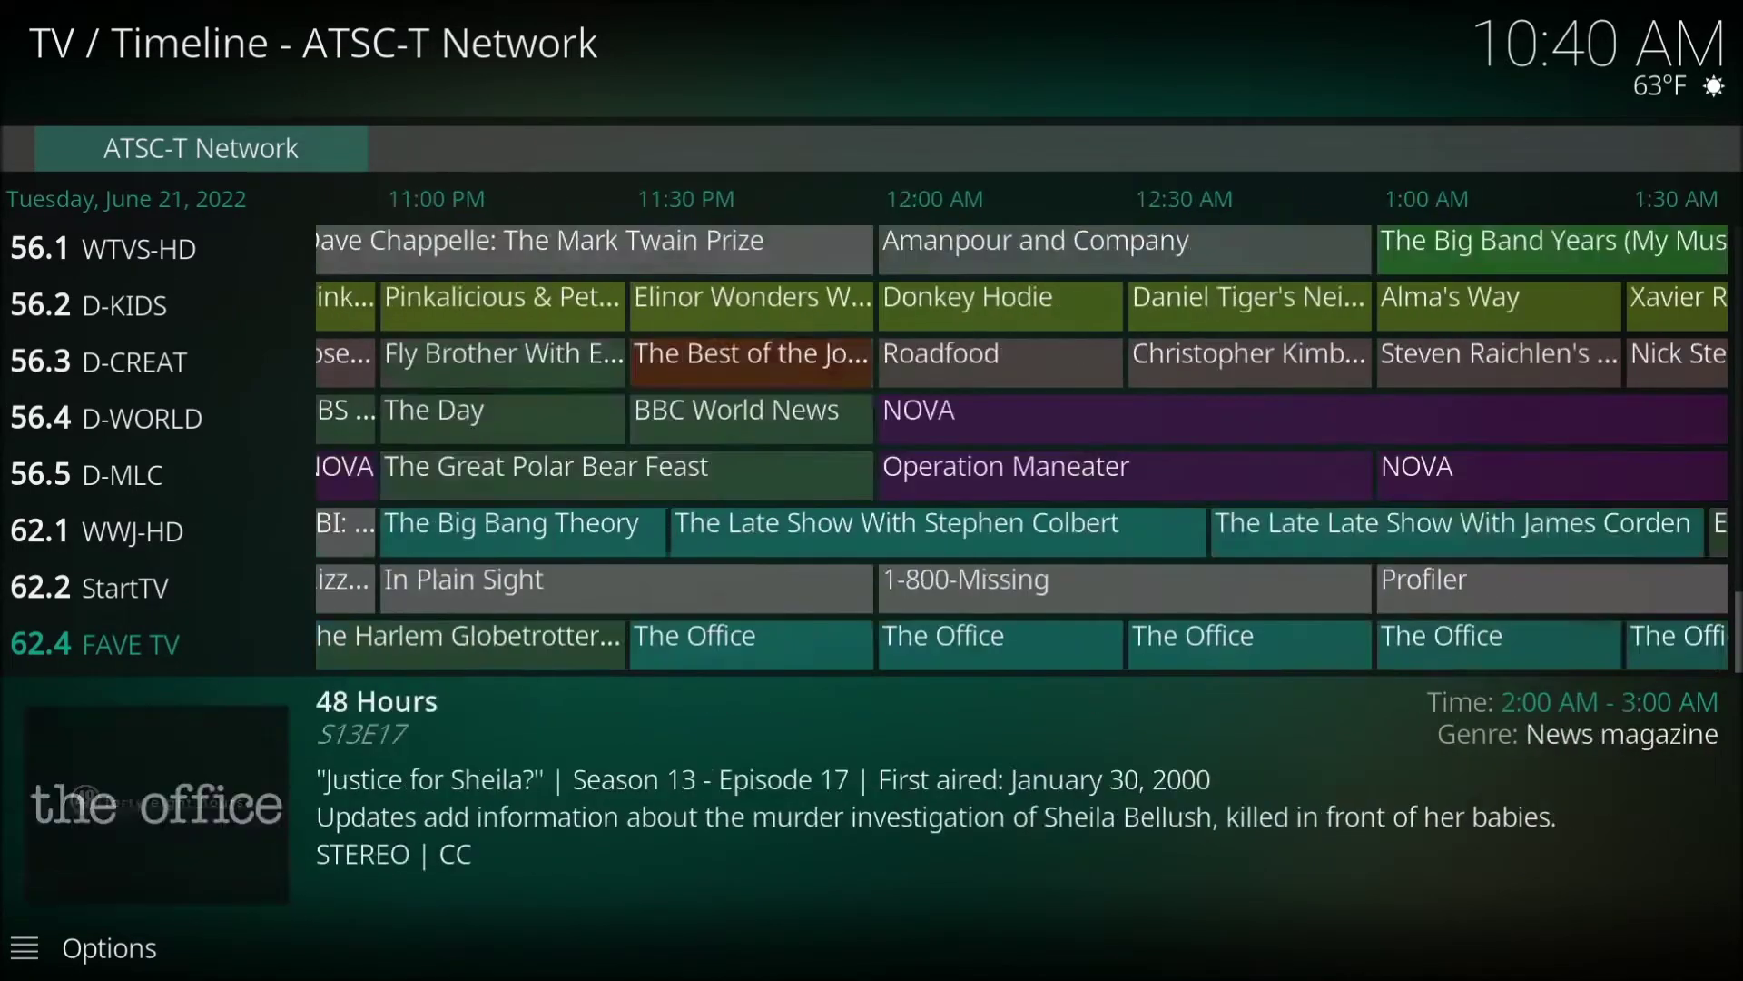
key(Right)
key(Right)
key(Right)
key(Right)
key(Right)
key(Right)
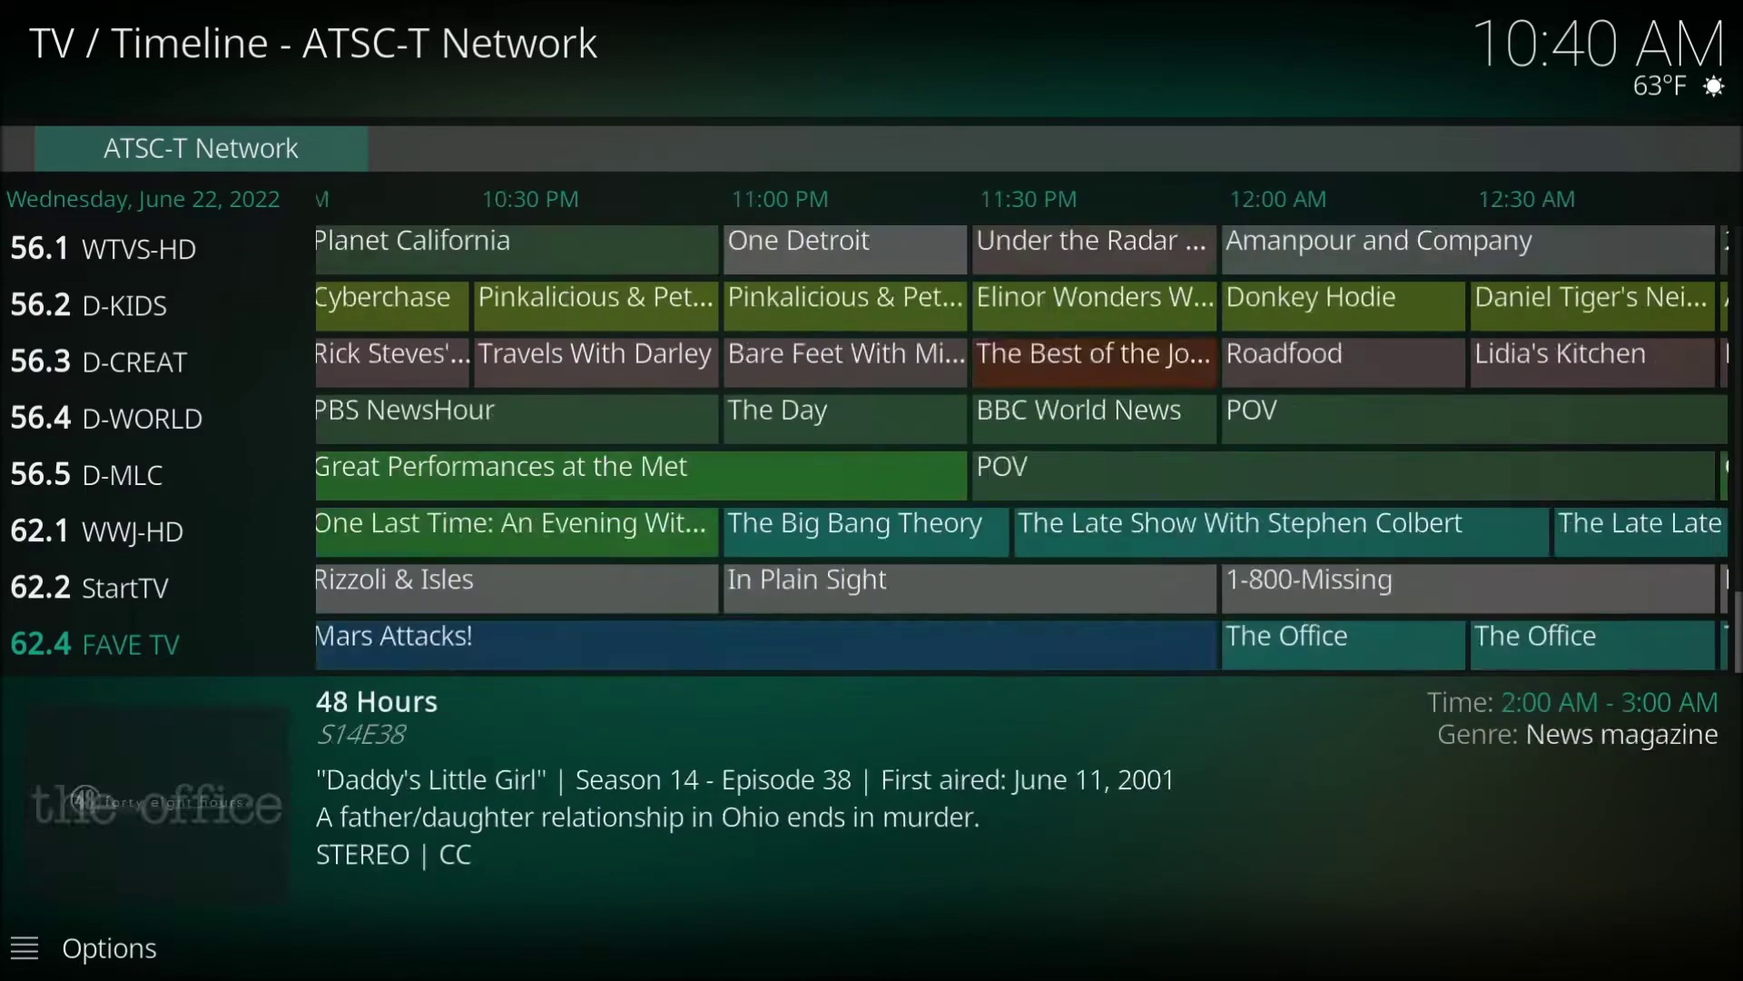
key(Right)
key(Right)
key(Right)
key(Right)
key(Right)
key(Right)
key(Right)
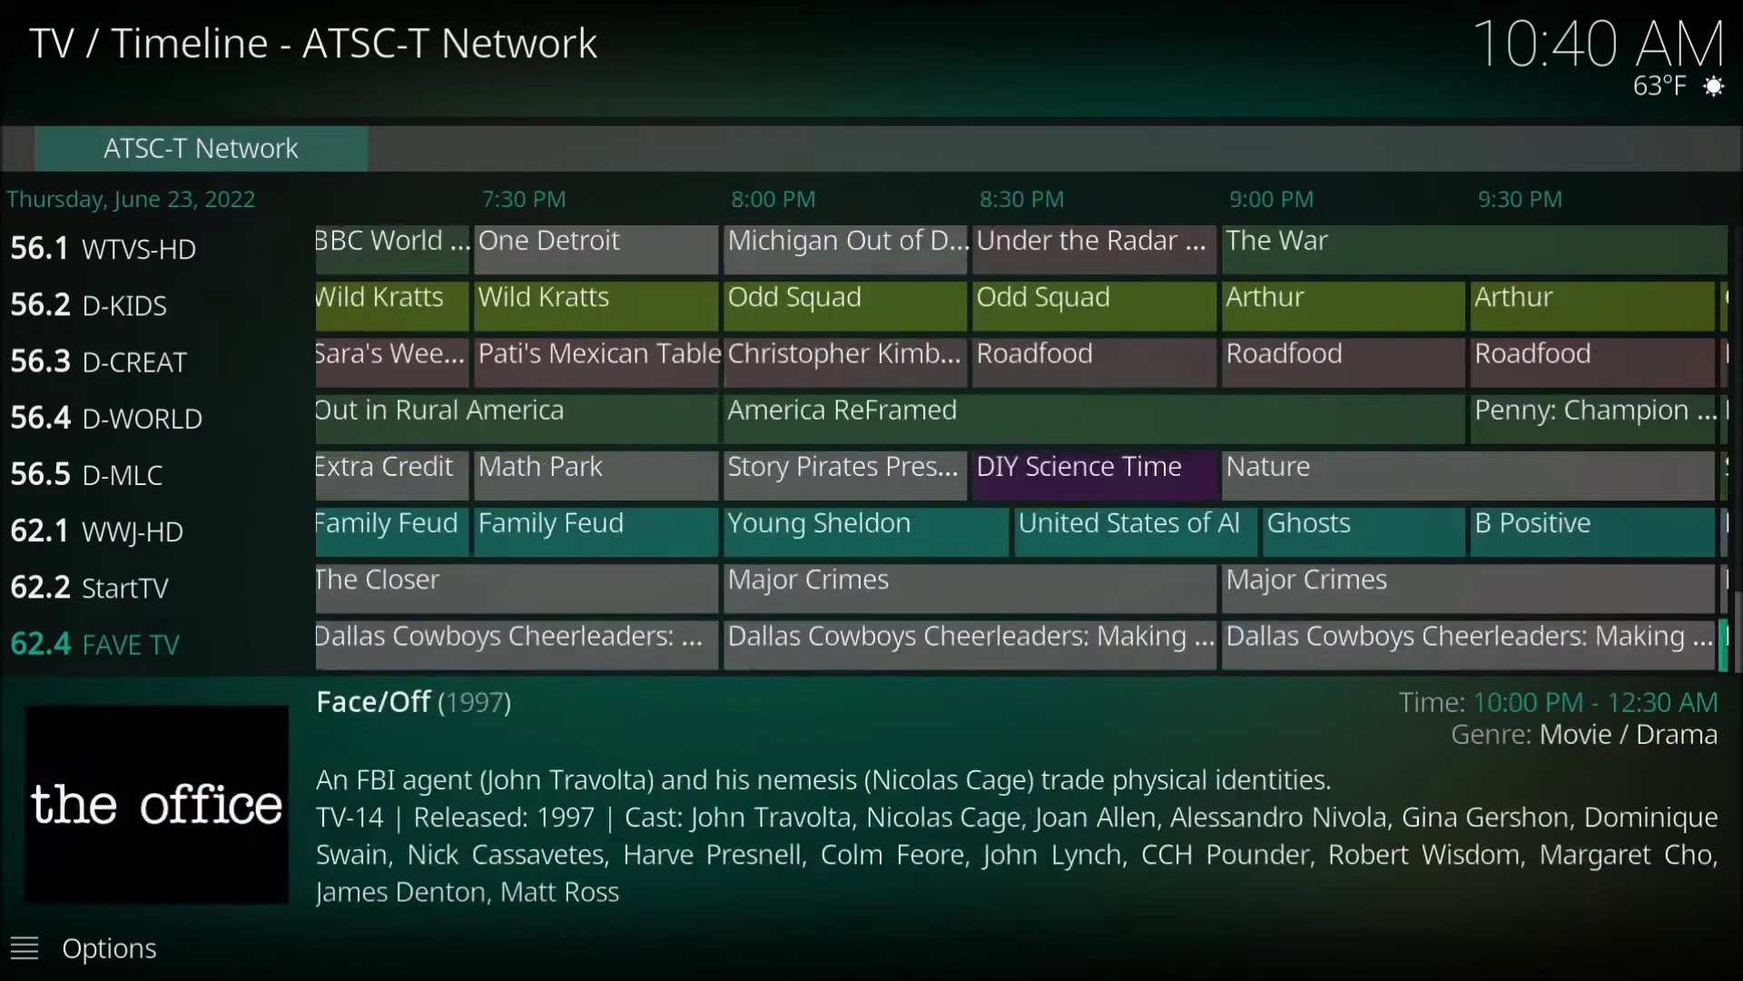
key(Right)
key(Right)
key(Right)
key(Right)
key(Right)
key(Right)
key(Right)
key(Right)
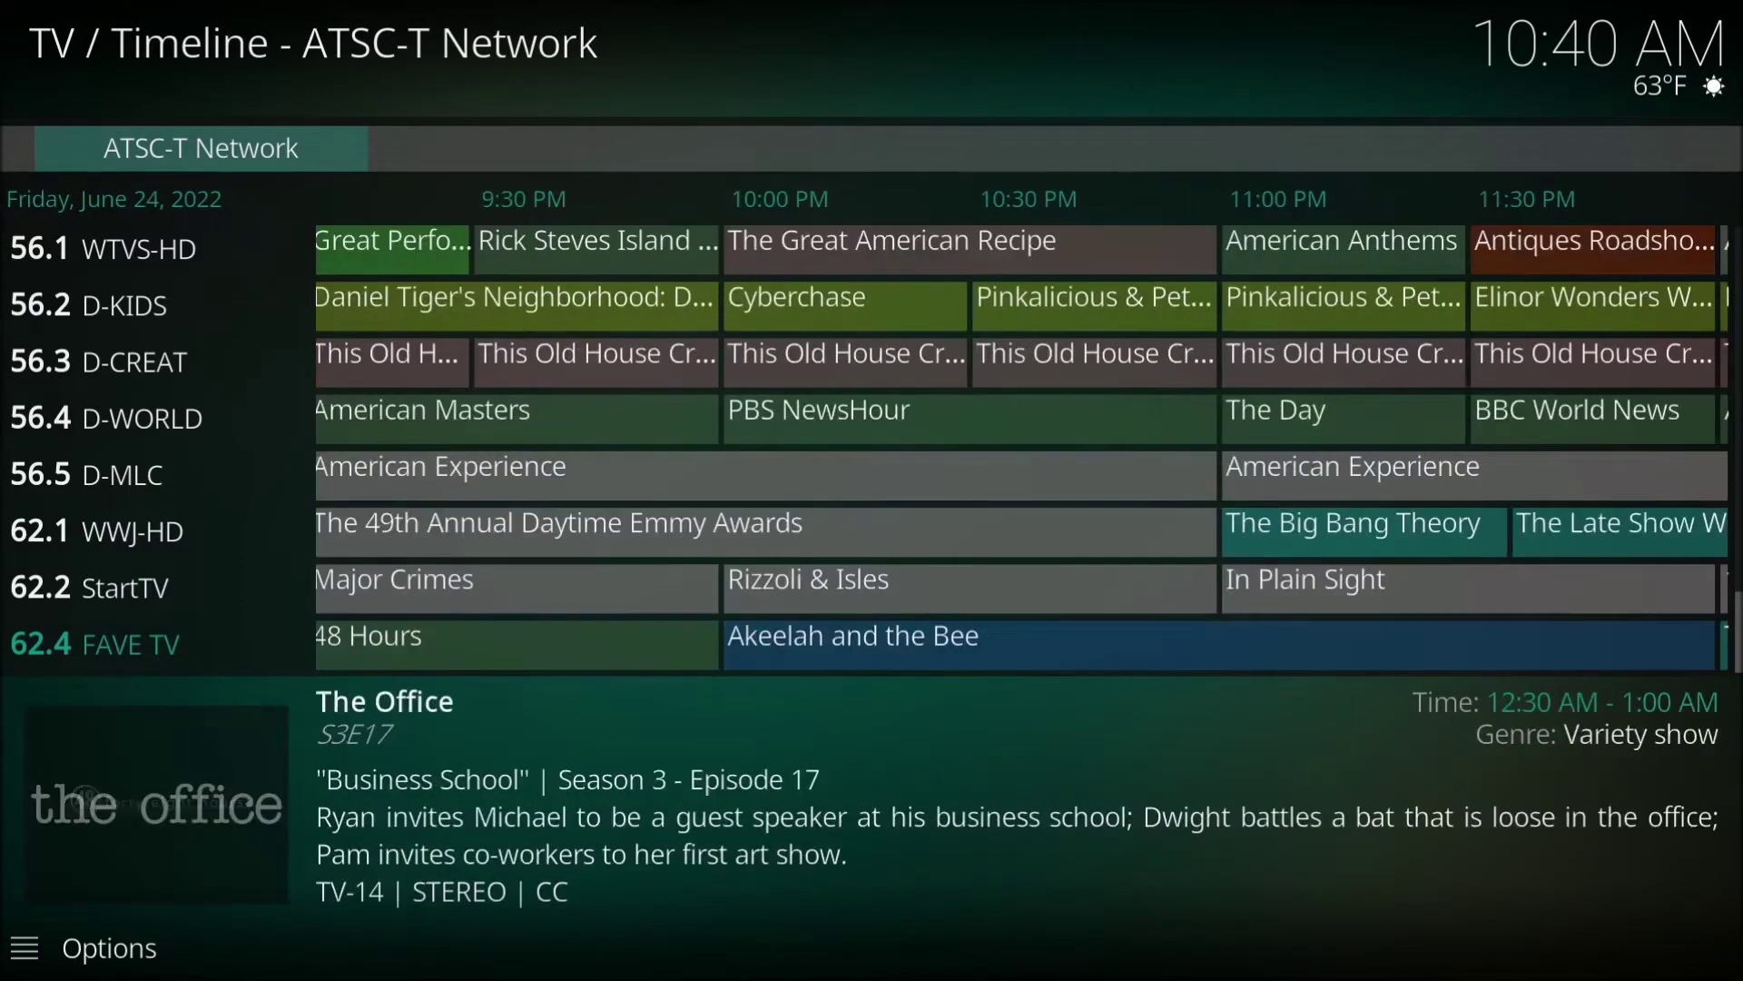
key(Right)
key(Right)
key(Right)
key(Right)
key(Right)
key(Right)
key(Right)
key(Right)
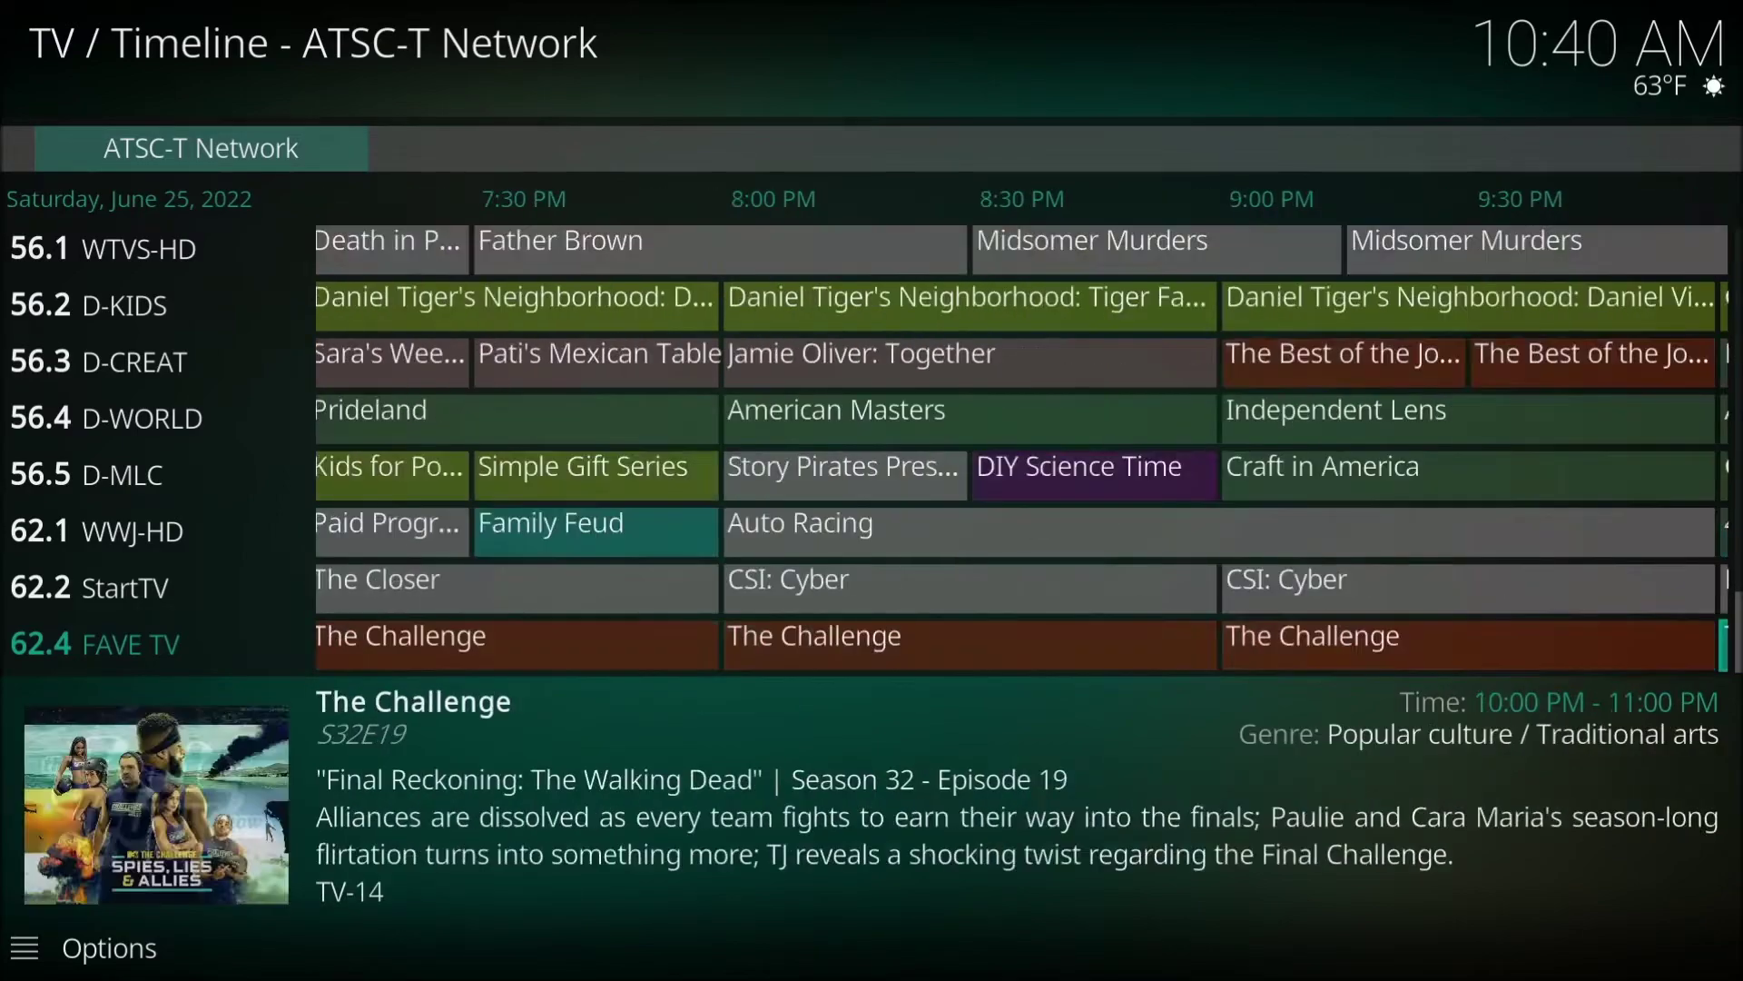
key(Right)
key(Right)
key(Right)
key(Right)
key(Right)
key(Right)
key(Right)
key(Right)
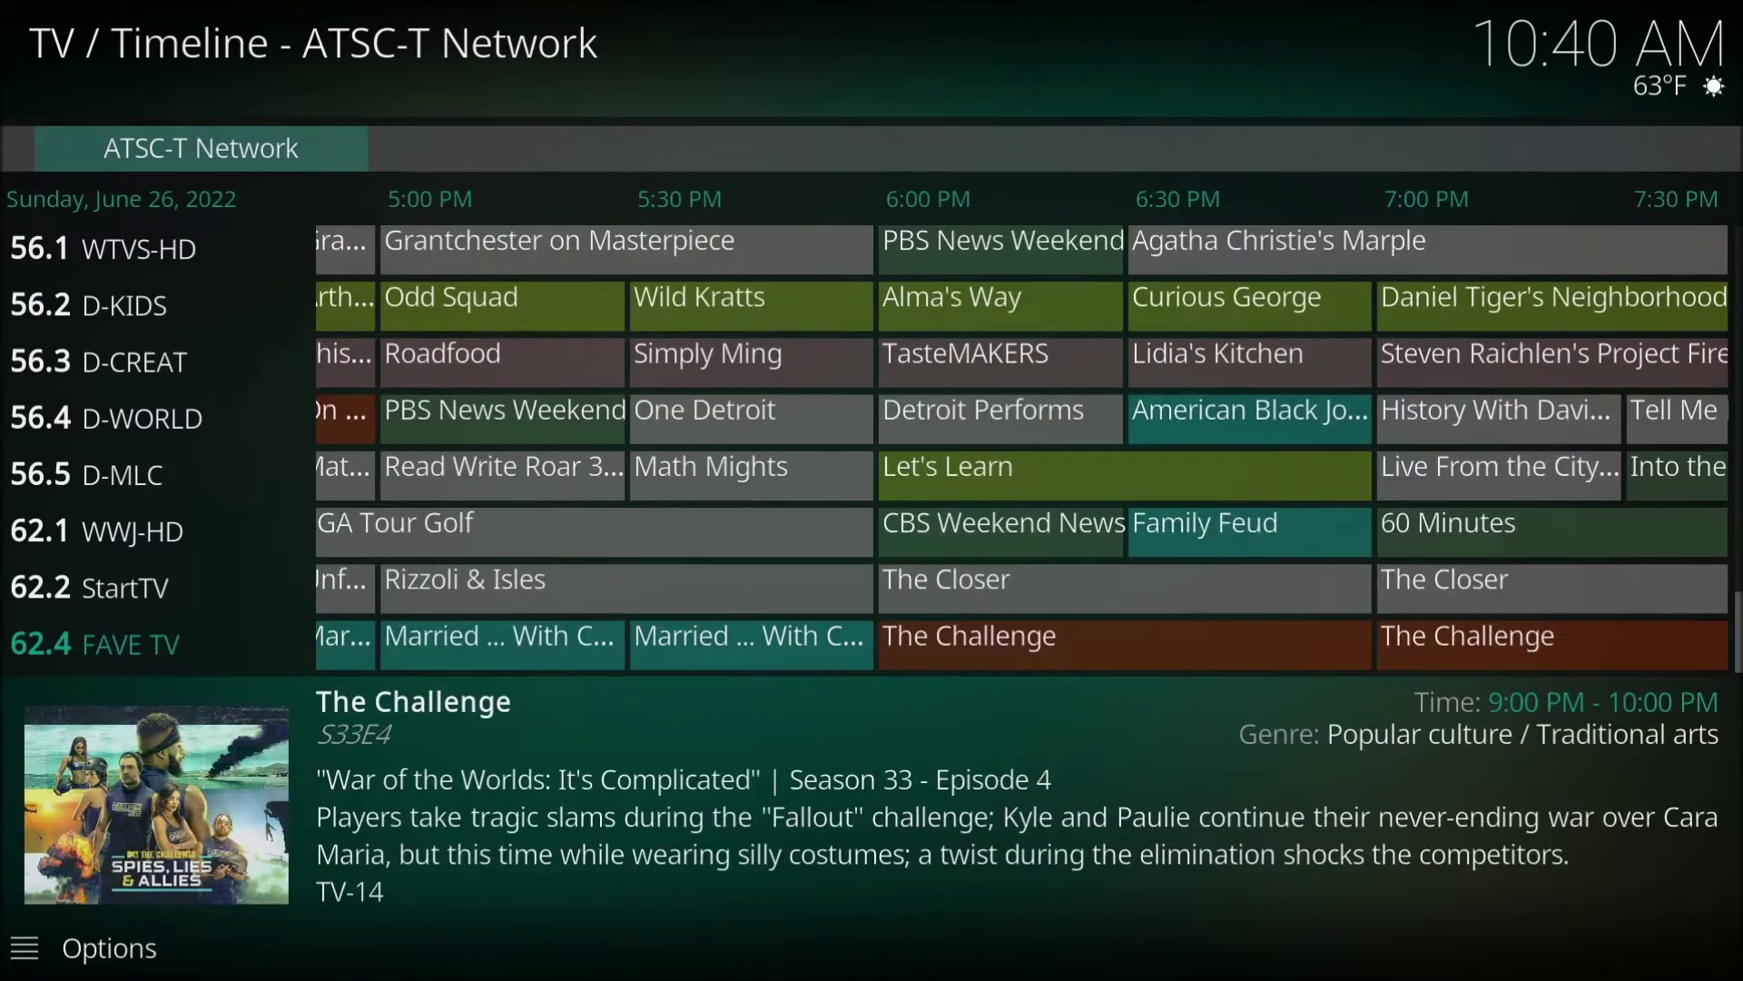
key(Right)
key(Right)
key(Right)
key(Right)
key(Right)
key(Right)
key(Right)
key(Right)
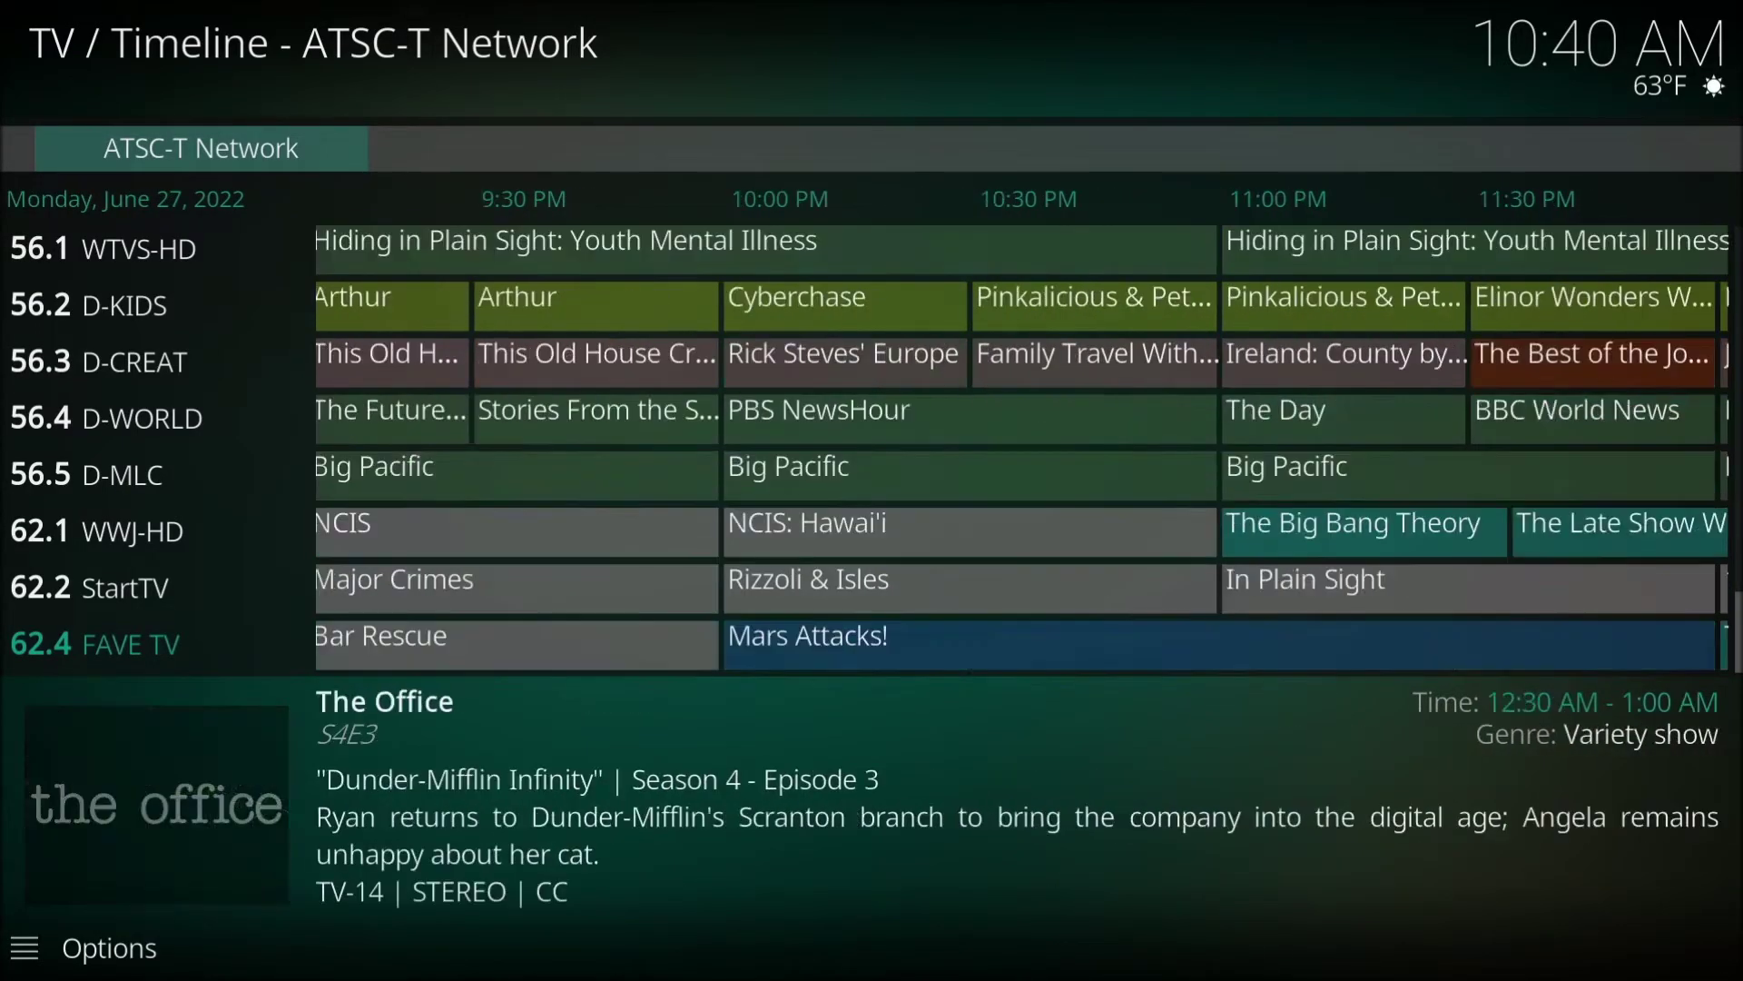
key(Right)
key(Right)
key(Right)
key(Right)
key(Right)
key(Right)
key(Right)
key(Right)
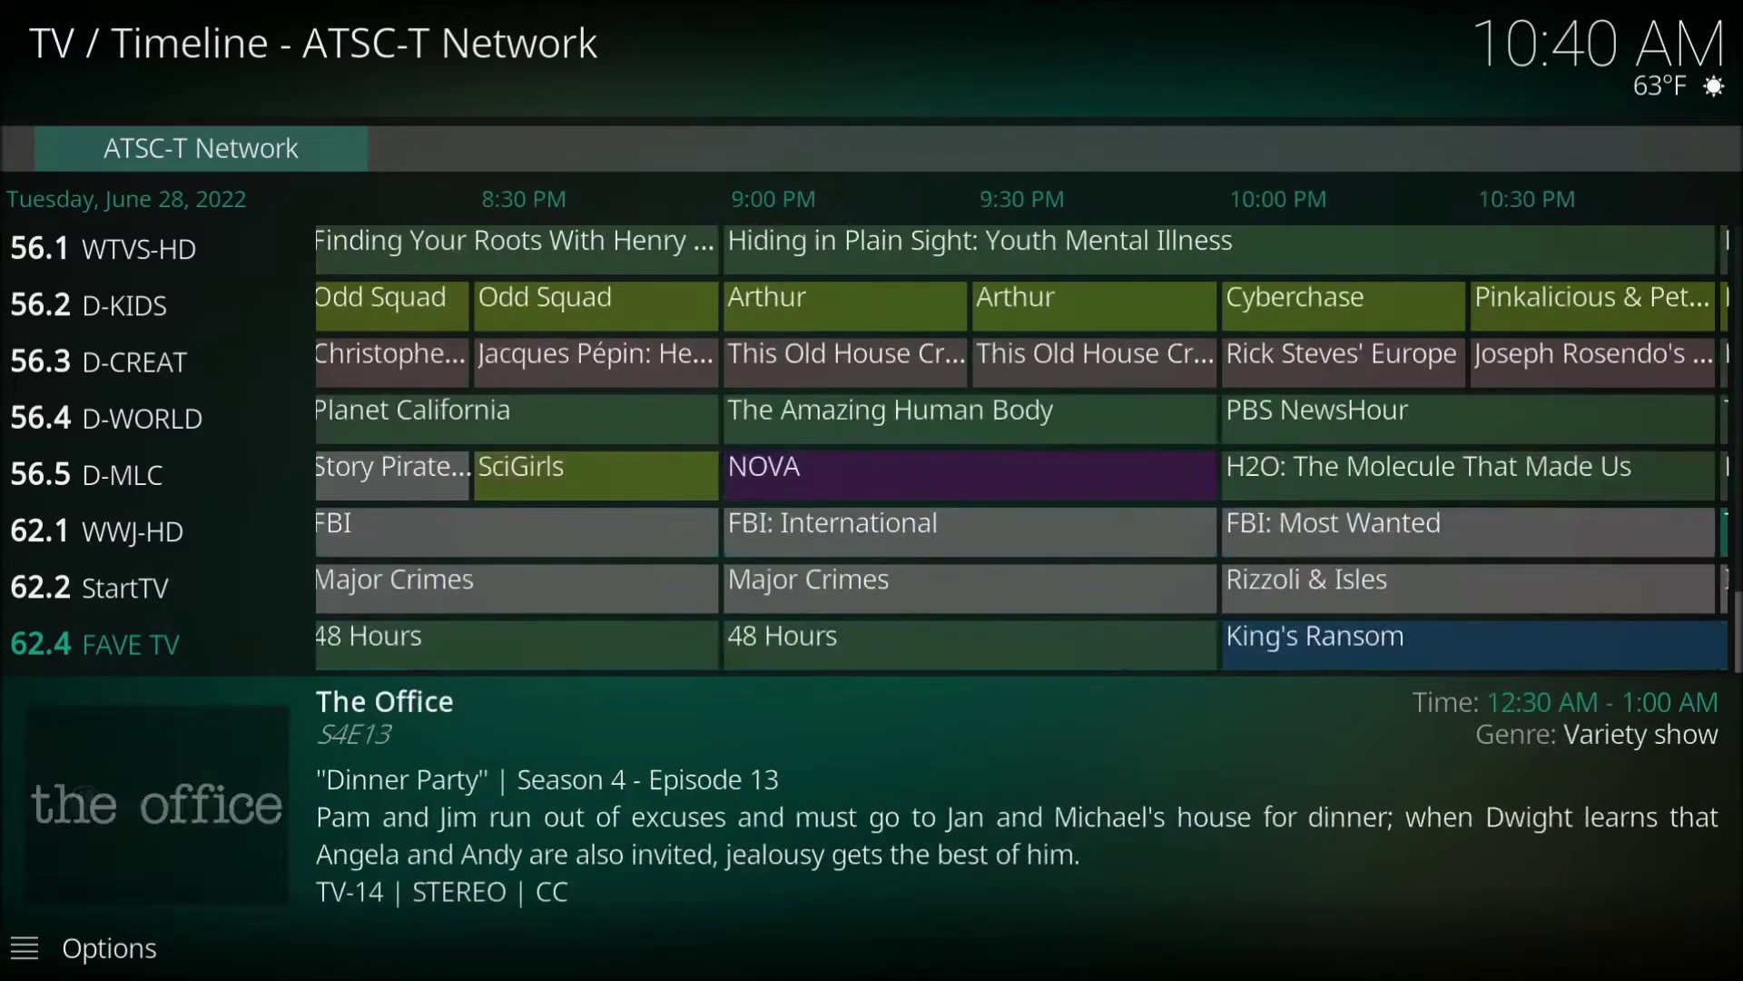
key(Right)
key(Right)
key(Right)
key(Right)
key(Right)
key(Right)
key(Right)
key(Right)
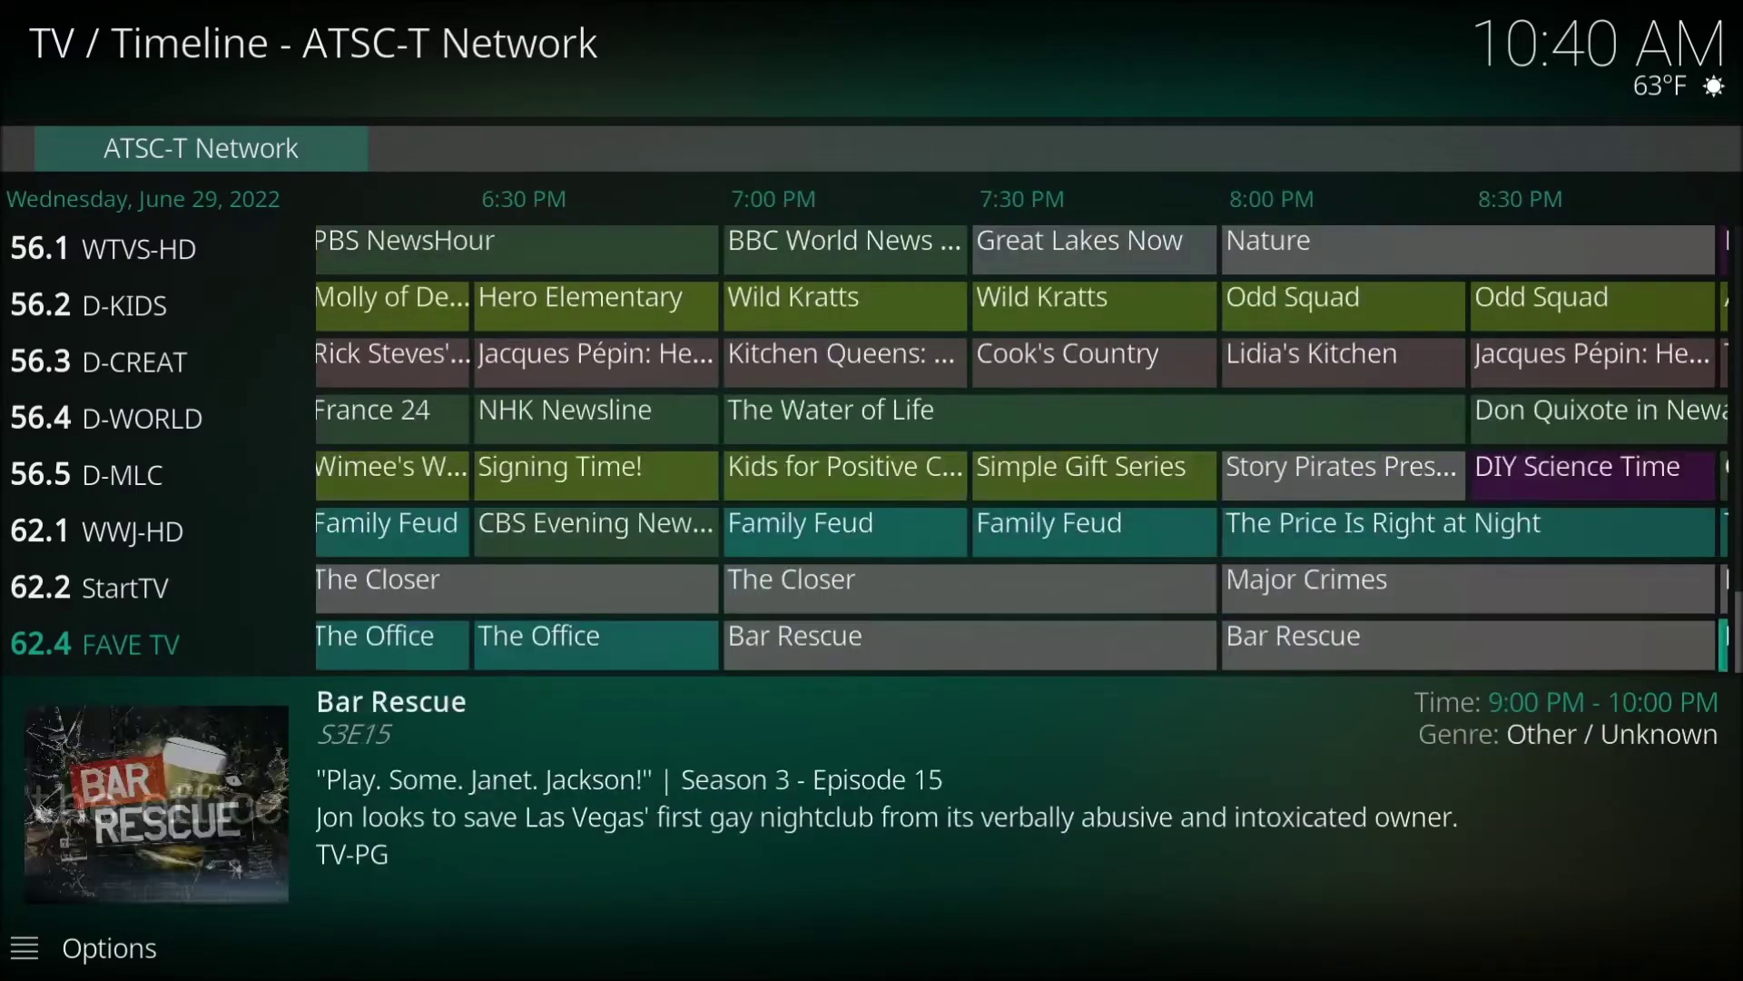
key(Right)
key(Right)
key(Right)
key(Right)
key(Right)
key(Right)
key(Right)
key(Right)
key(Right)
key(Right)
key(Right)
key(Right)
key(Right)
key(Right)
key(Right)
key(Right)
key(Right)
key(Right)
key(Right)
key(Right)
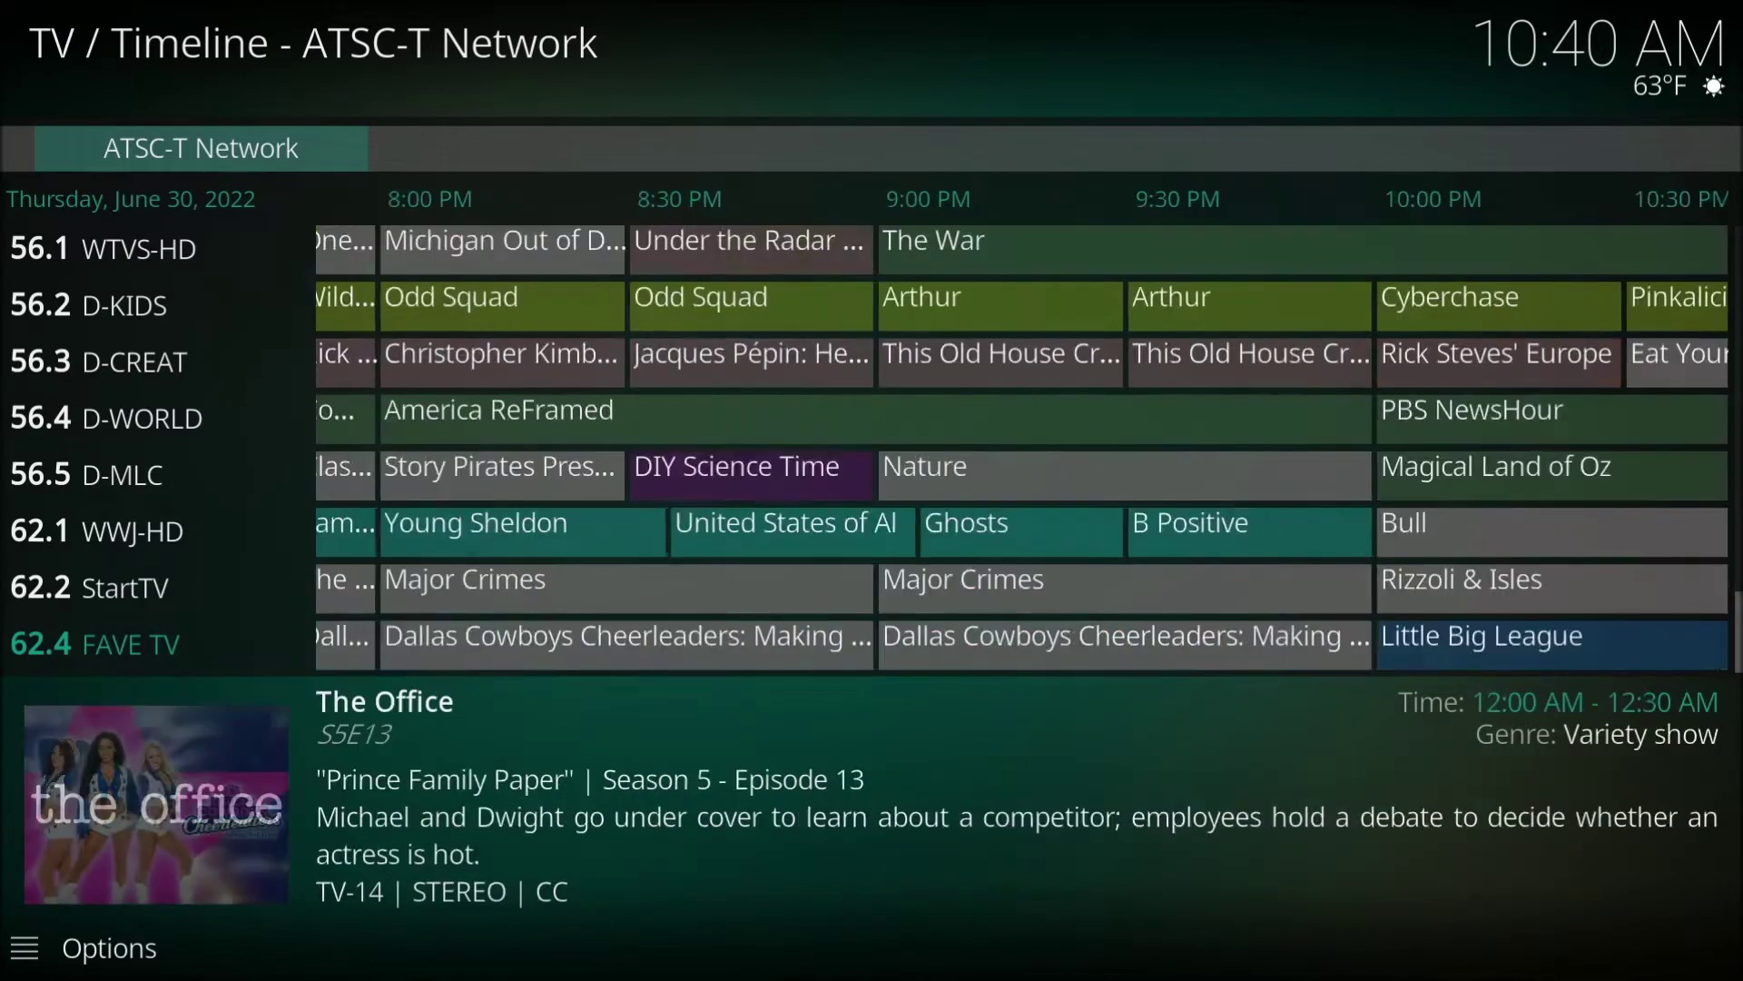
Step: Examine the upcoming schedule of channel 62.4 FAVE TV from Thursday evening, June 30, 2022 onward through Friday, July 1, 2022
key(Right)
key(Right)
key(Right)
key(Right)
key(Right)
key(Right)
key(Right)
key(Right)
key(Right)
key(Right)
key(Right)
key(Right)
key(Right)
key(Right)
key(Right)
key(Right)
key(Right)
key(Right)
key(Right)
key(Right)
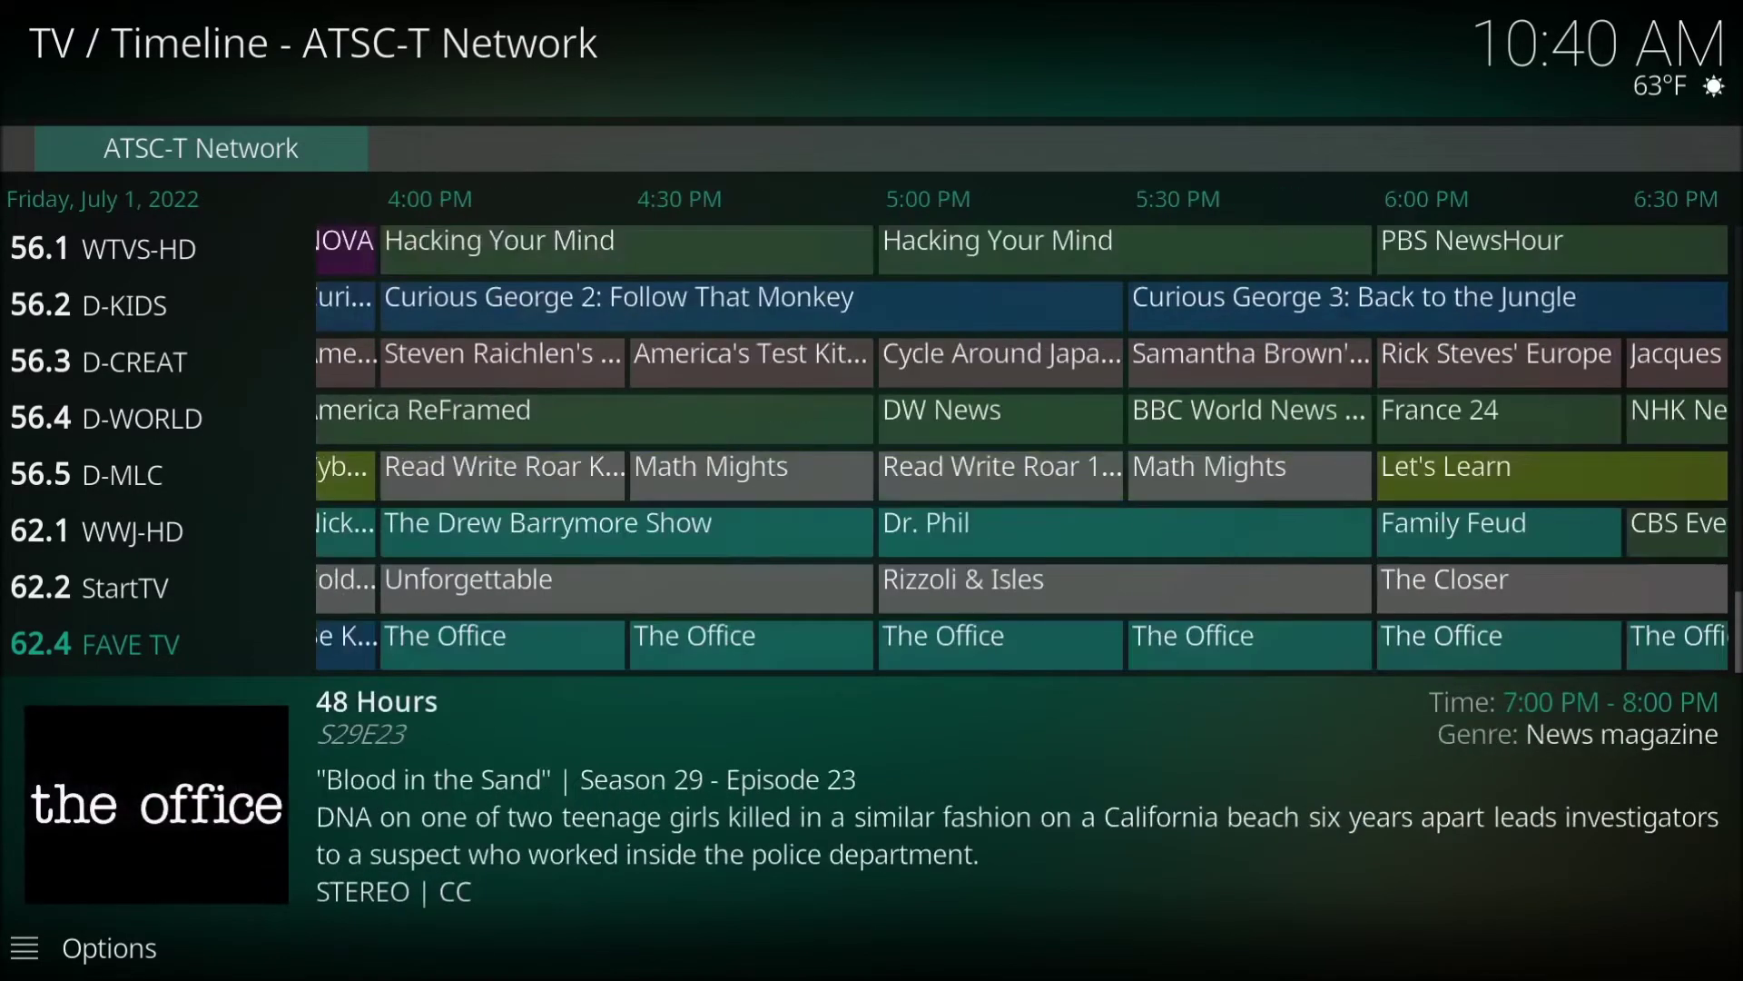
key(Right)
key(Right)
key(Right)
key(Right)
key(Right)
key(Right)
key(Right)
key(Right)
key(Right)
key(Right)
key(Right)
key(Right)
key(Right)
key(Right)
key(Right)
key(Right)
key(Right)
key(Right)
key(Right)
key(Right)
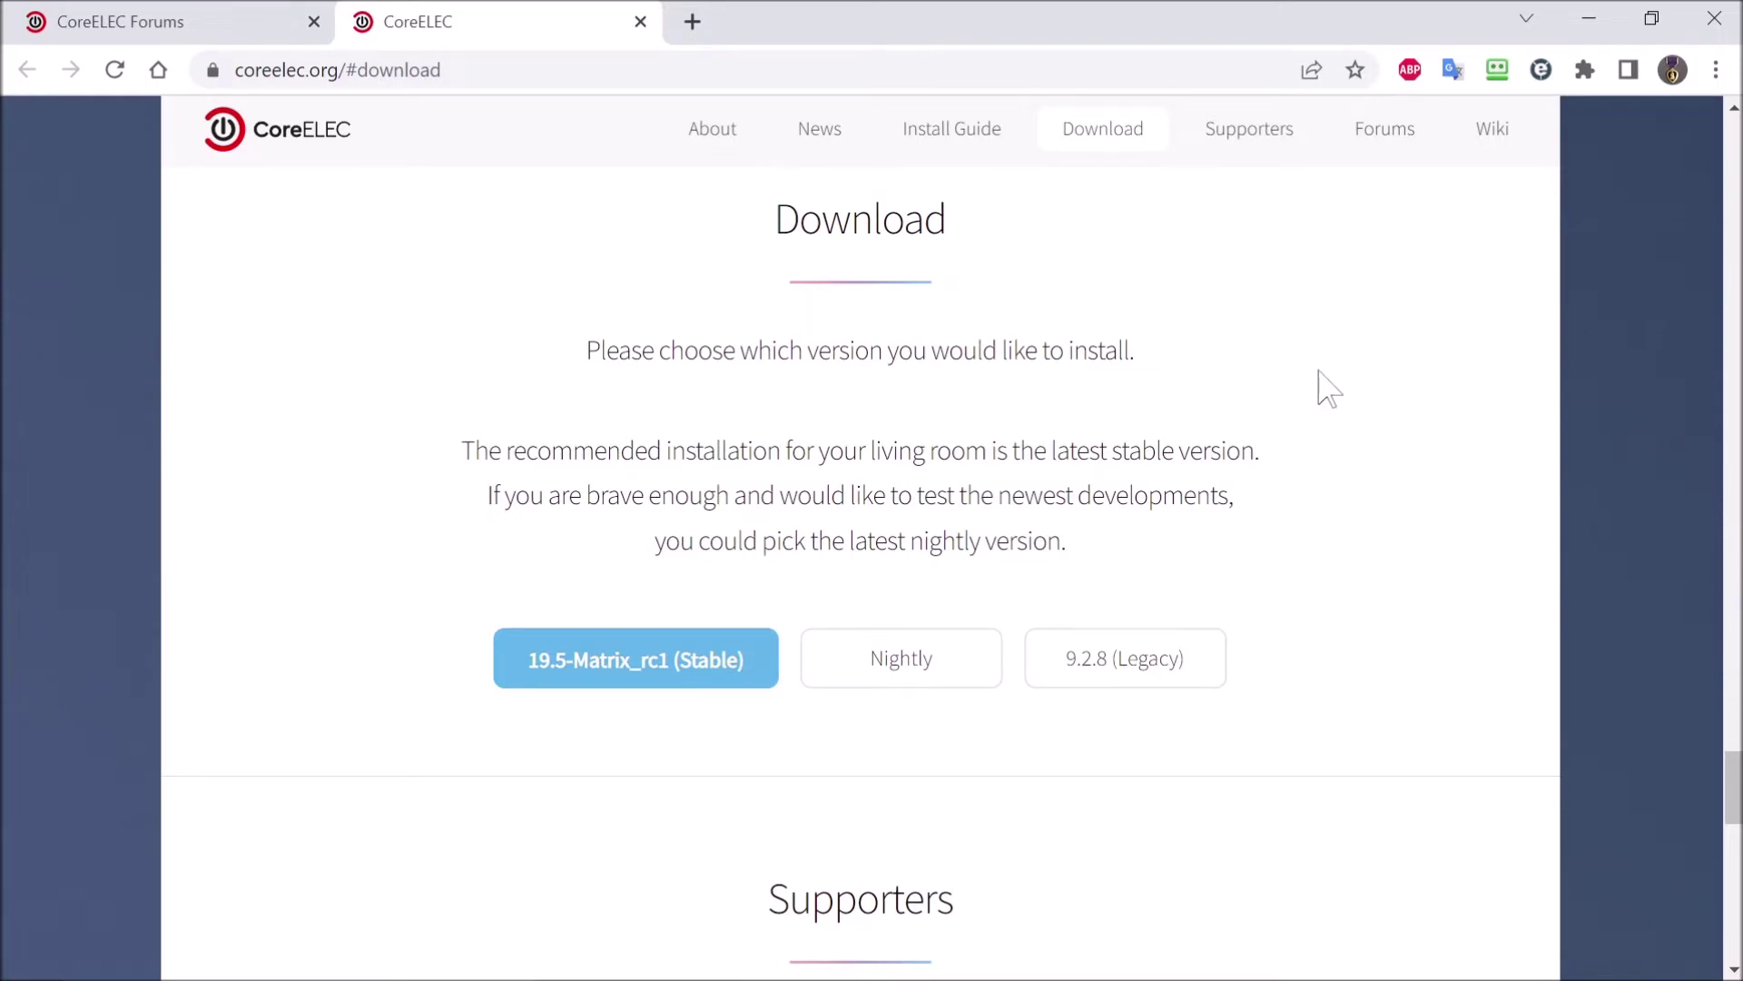
Step: In the browser, download CoreELEC-Amlogic-ng.arm-19.5-Matrix_nightly_20220618-Generic.img.gz from the CoreELEC nightly builds
scroll(1236, 495, up, 5)
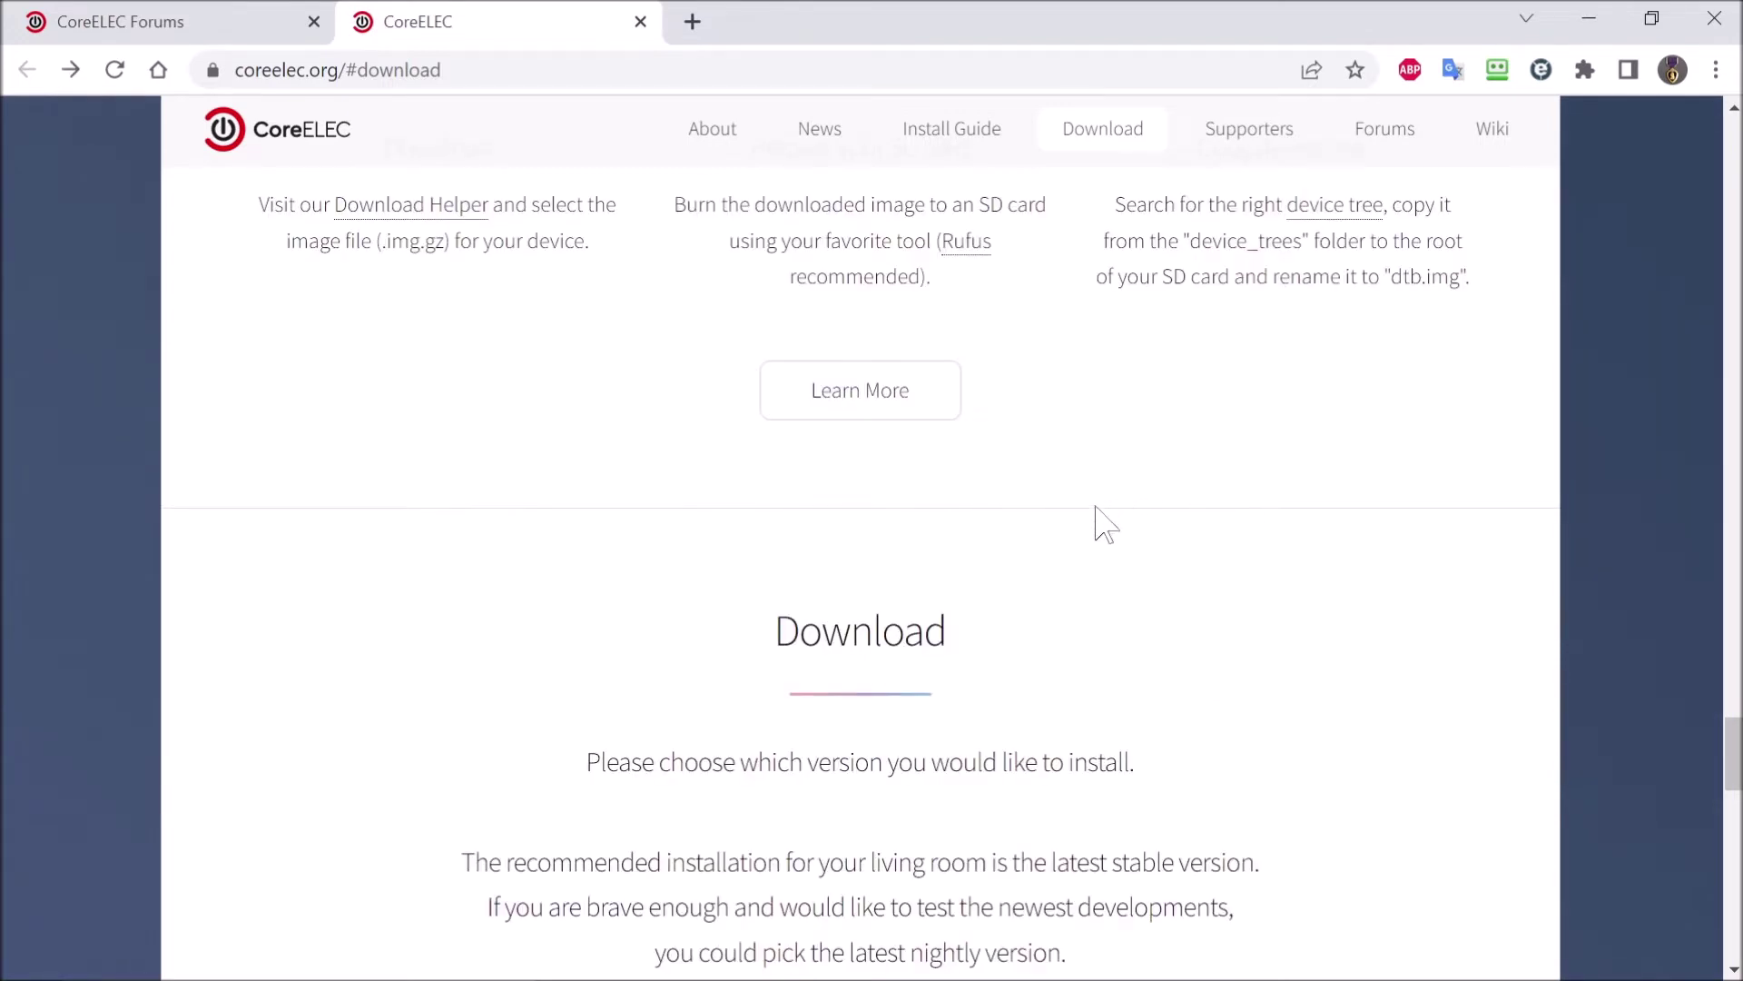
scroll(1106, 525, down, 5)
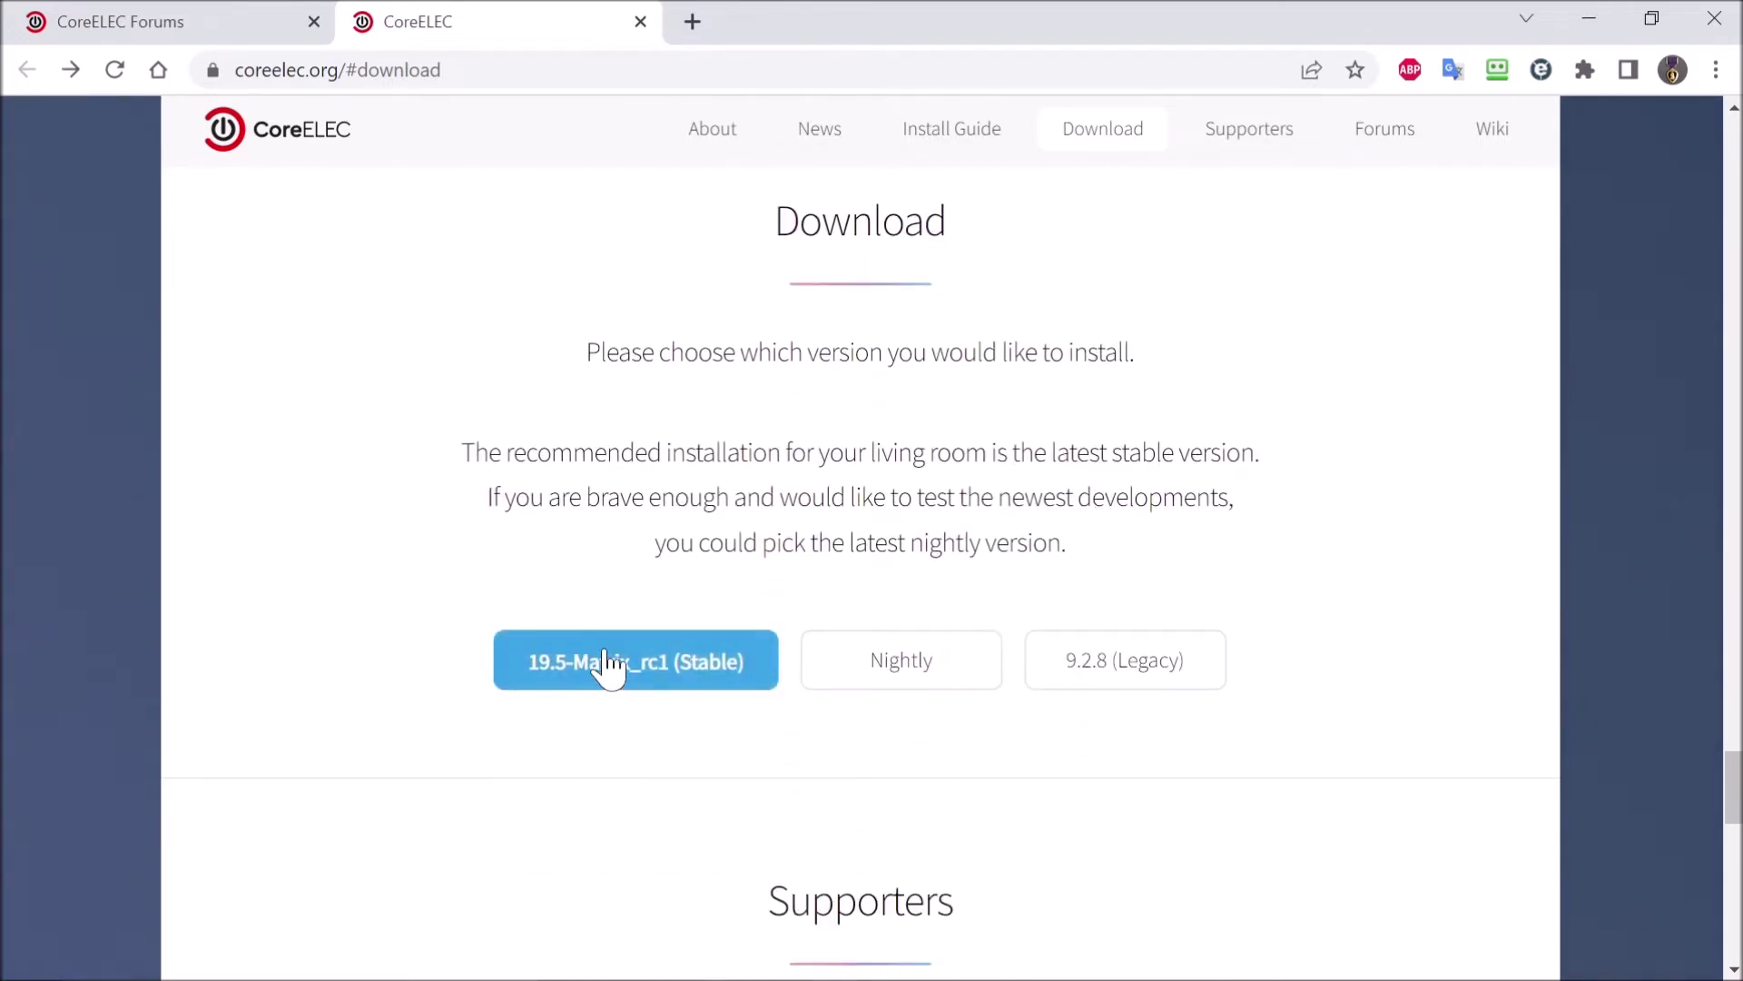
click(901, 667)
scroll(611, 556, down, 3)
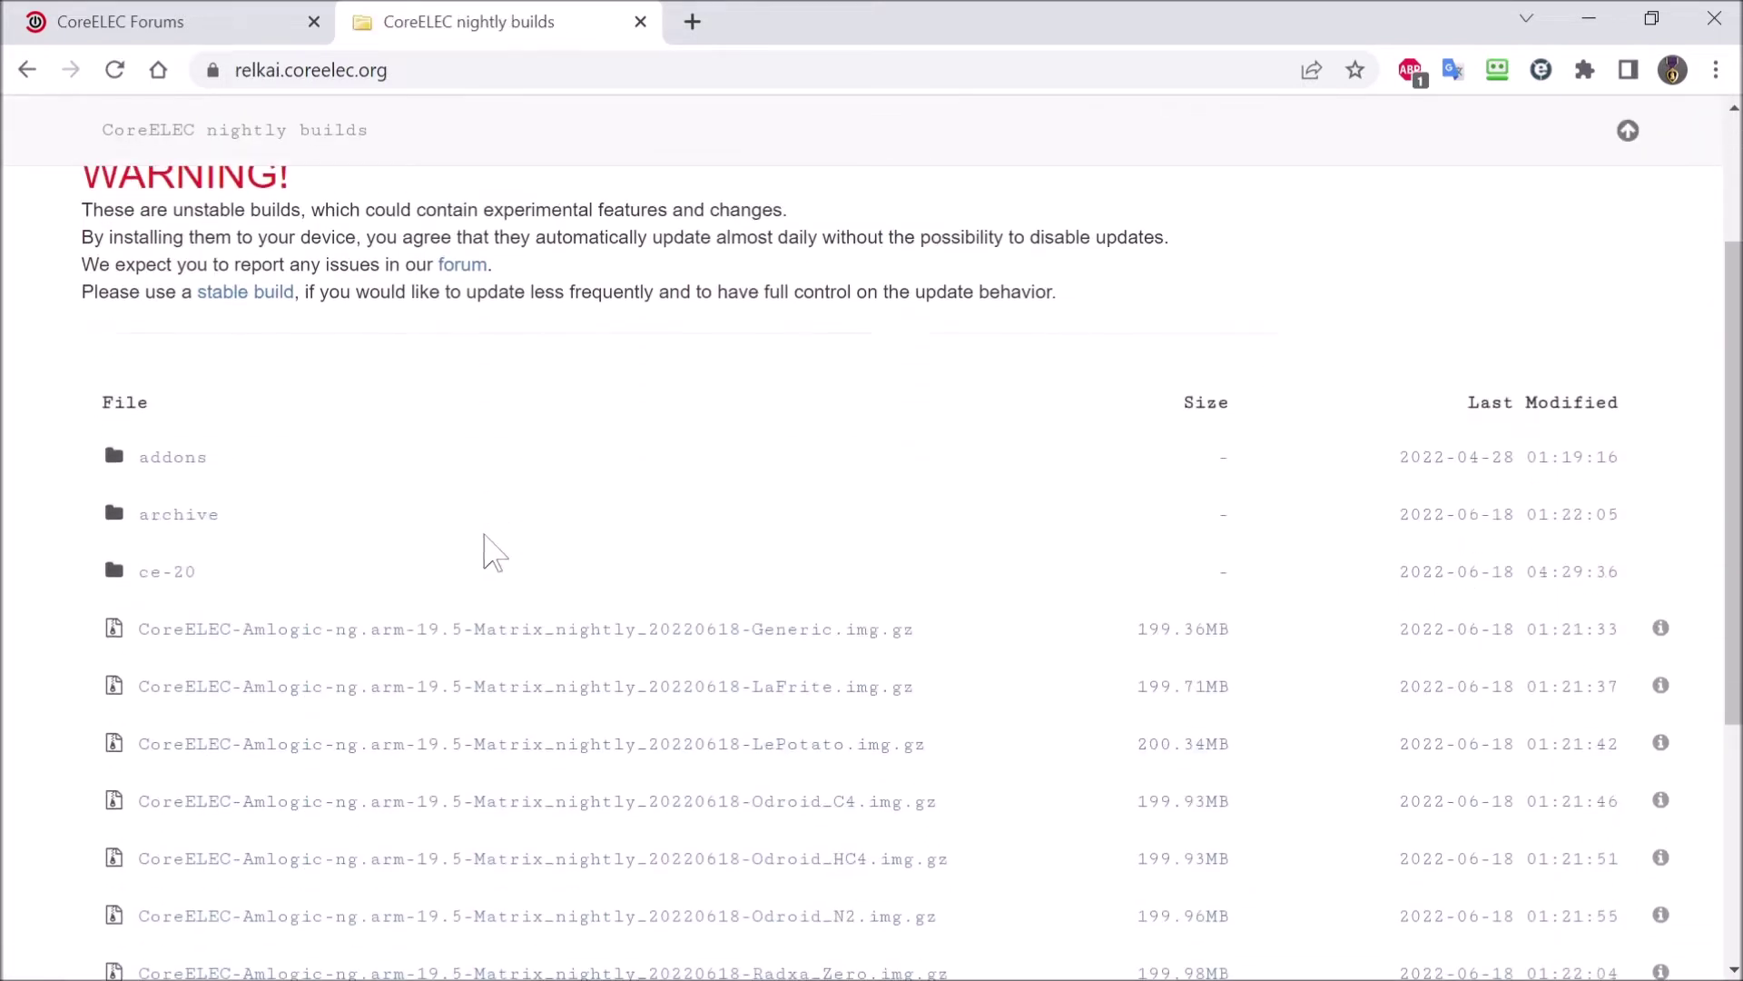
scroll(493, 551, down, 2)
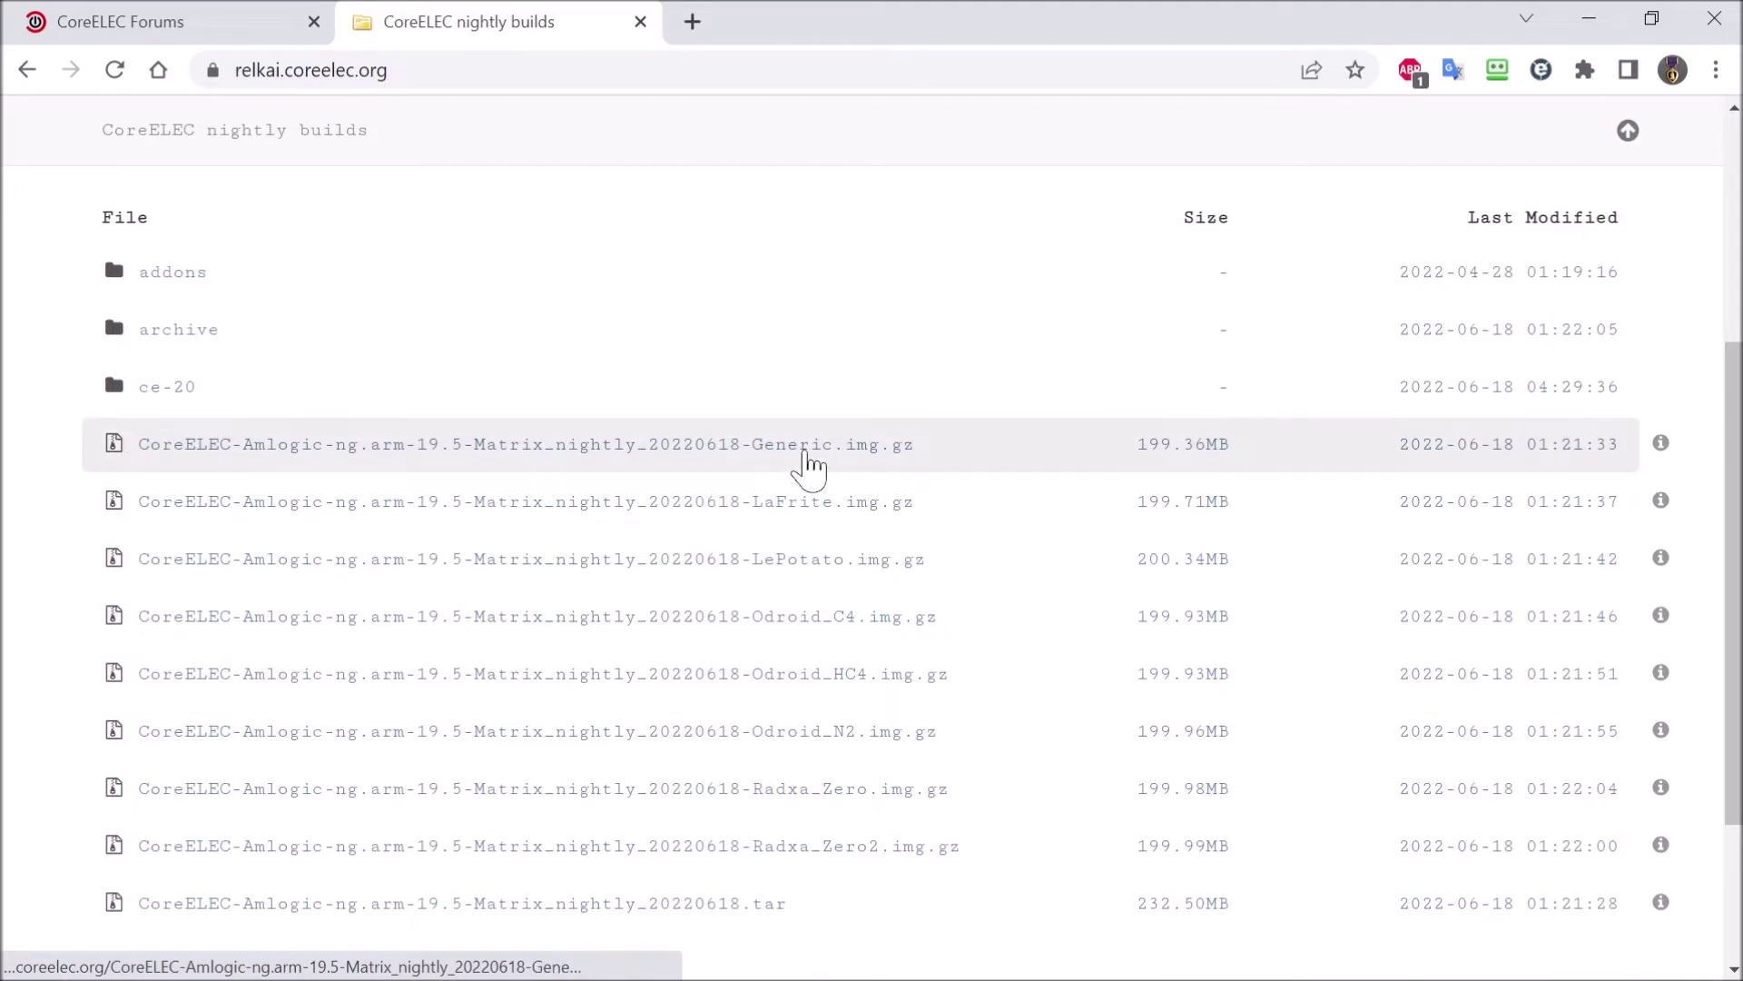
click(808, 464)
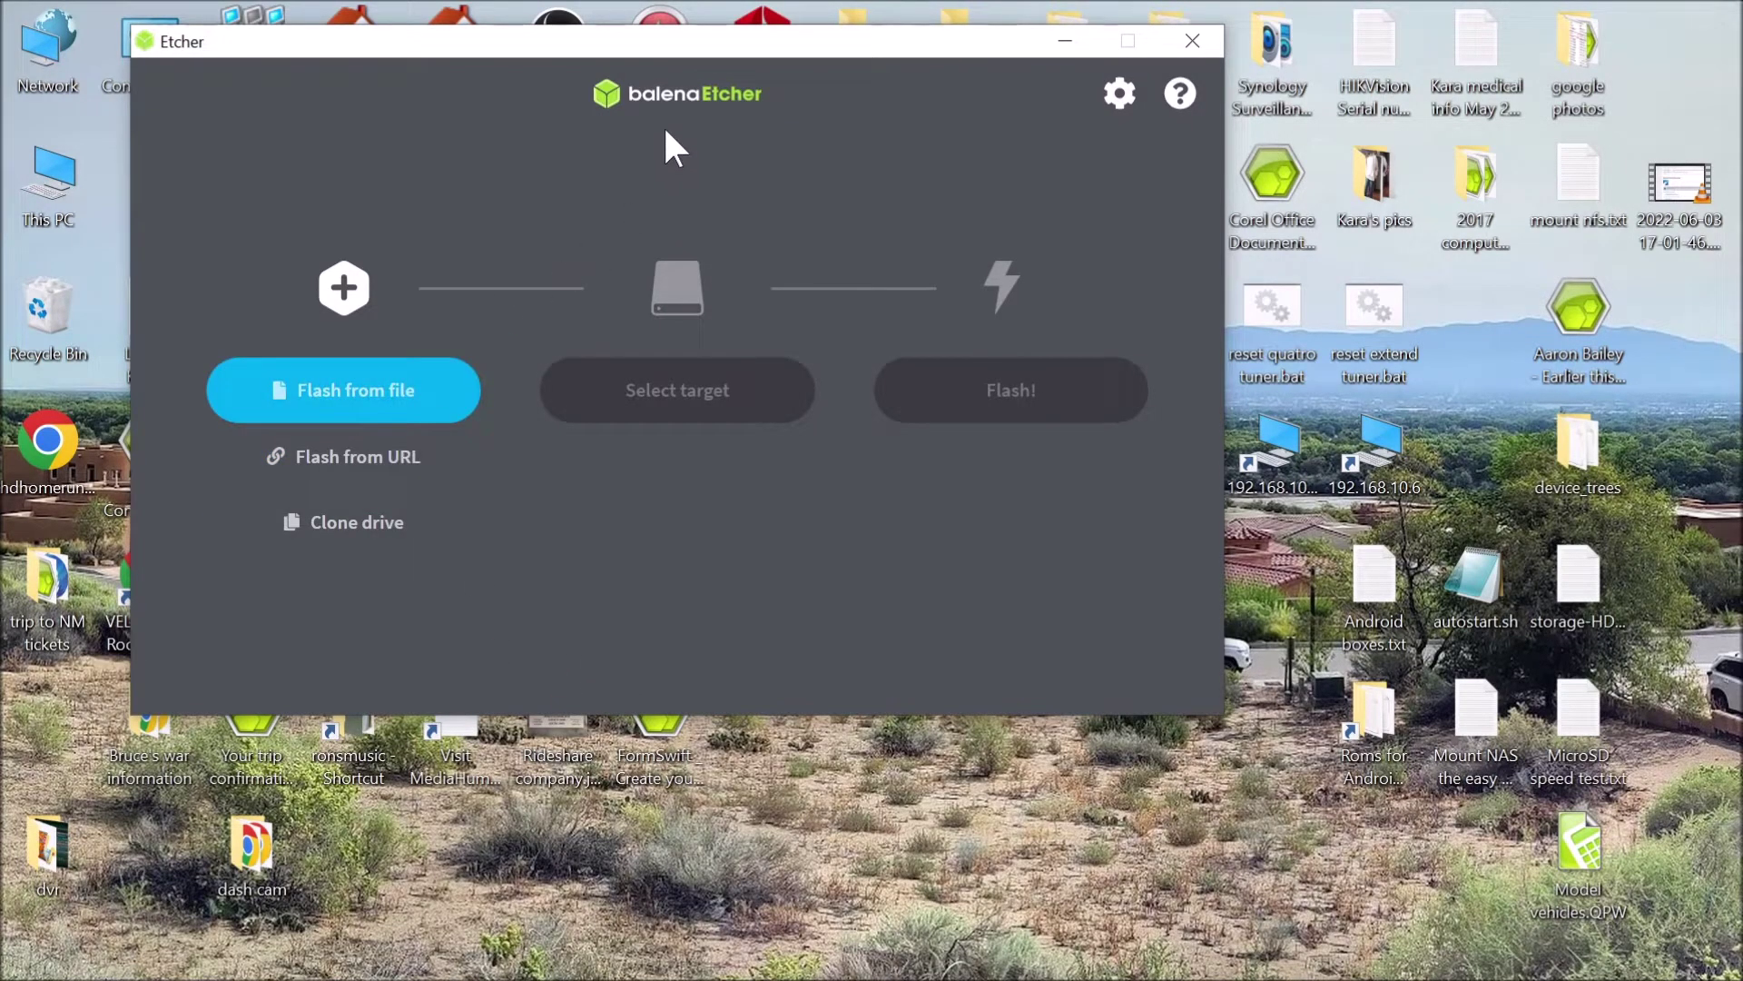
Step: In balenaEtcher, load CoreELEC-Amlogic-ng.arm-19.5-Matrix_nightly_20220618-Generic.img.gz from the Downloads folder as the image to flash
click(378, 388)
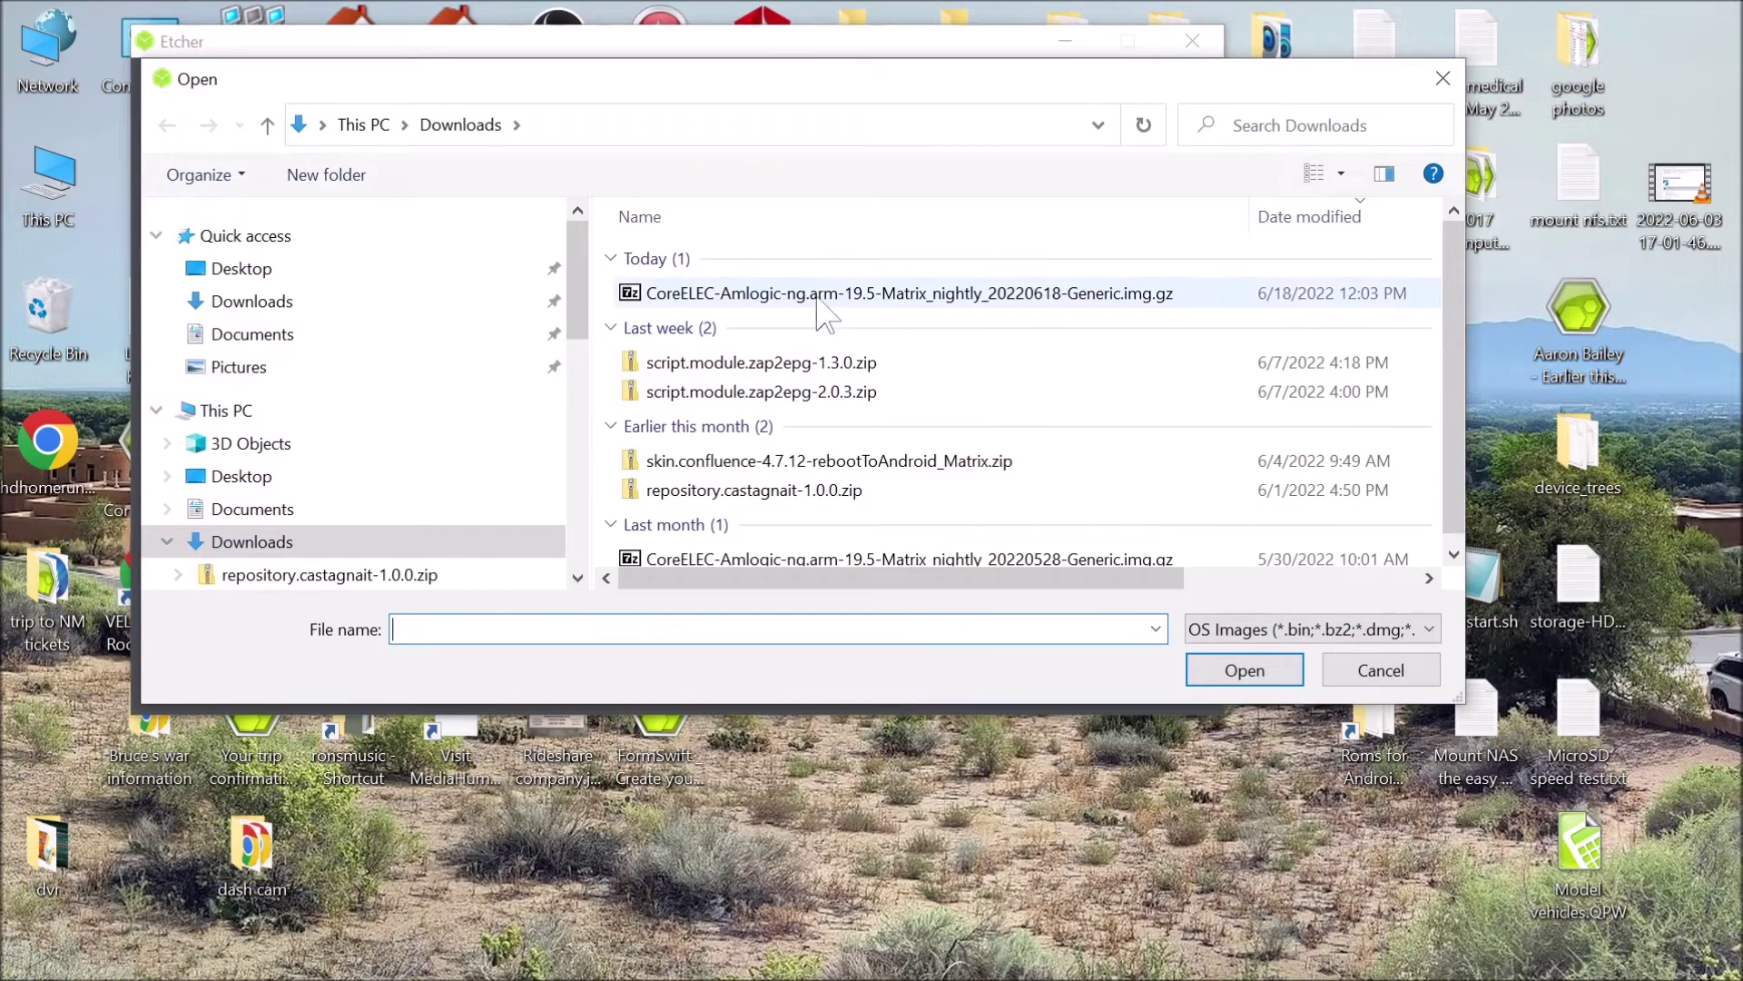
click(817, 298)
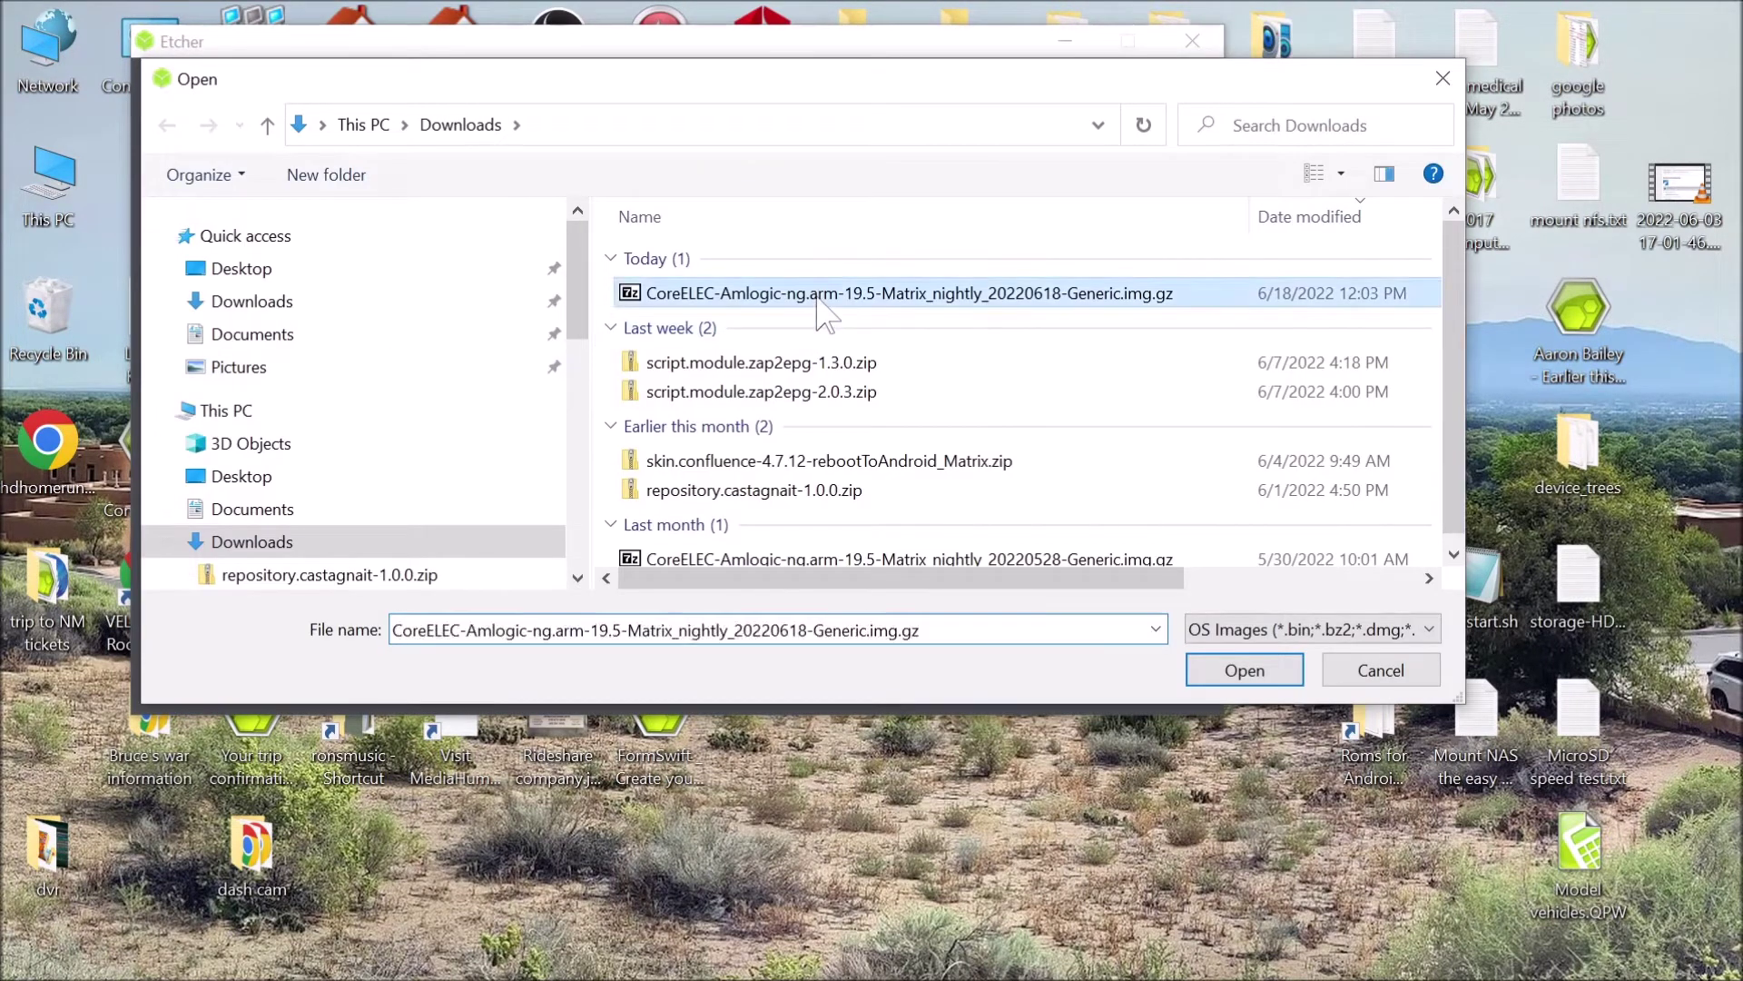
click(1242, 670)
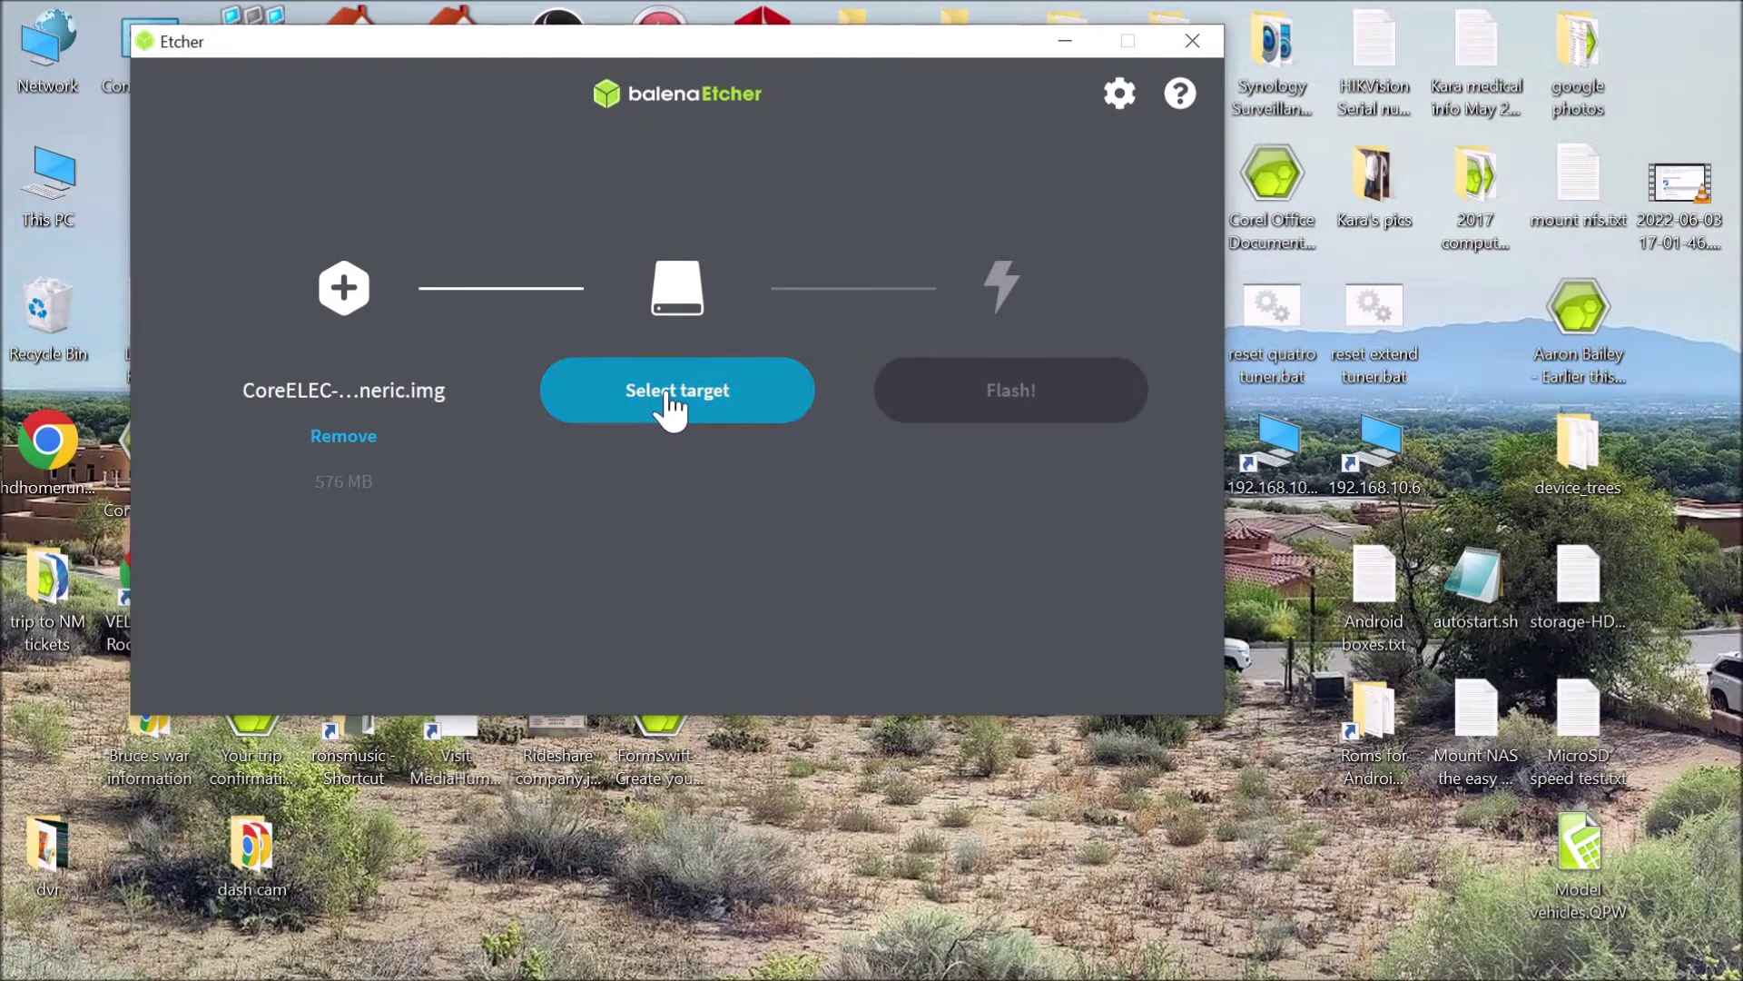
Step: Choose the 63.9 GB Multi-Reader -3 USB Device as the target and flash the CoreELEC image to it
click(671, 400)
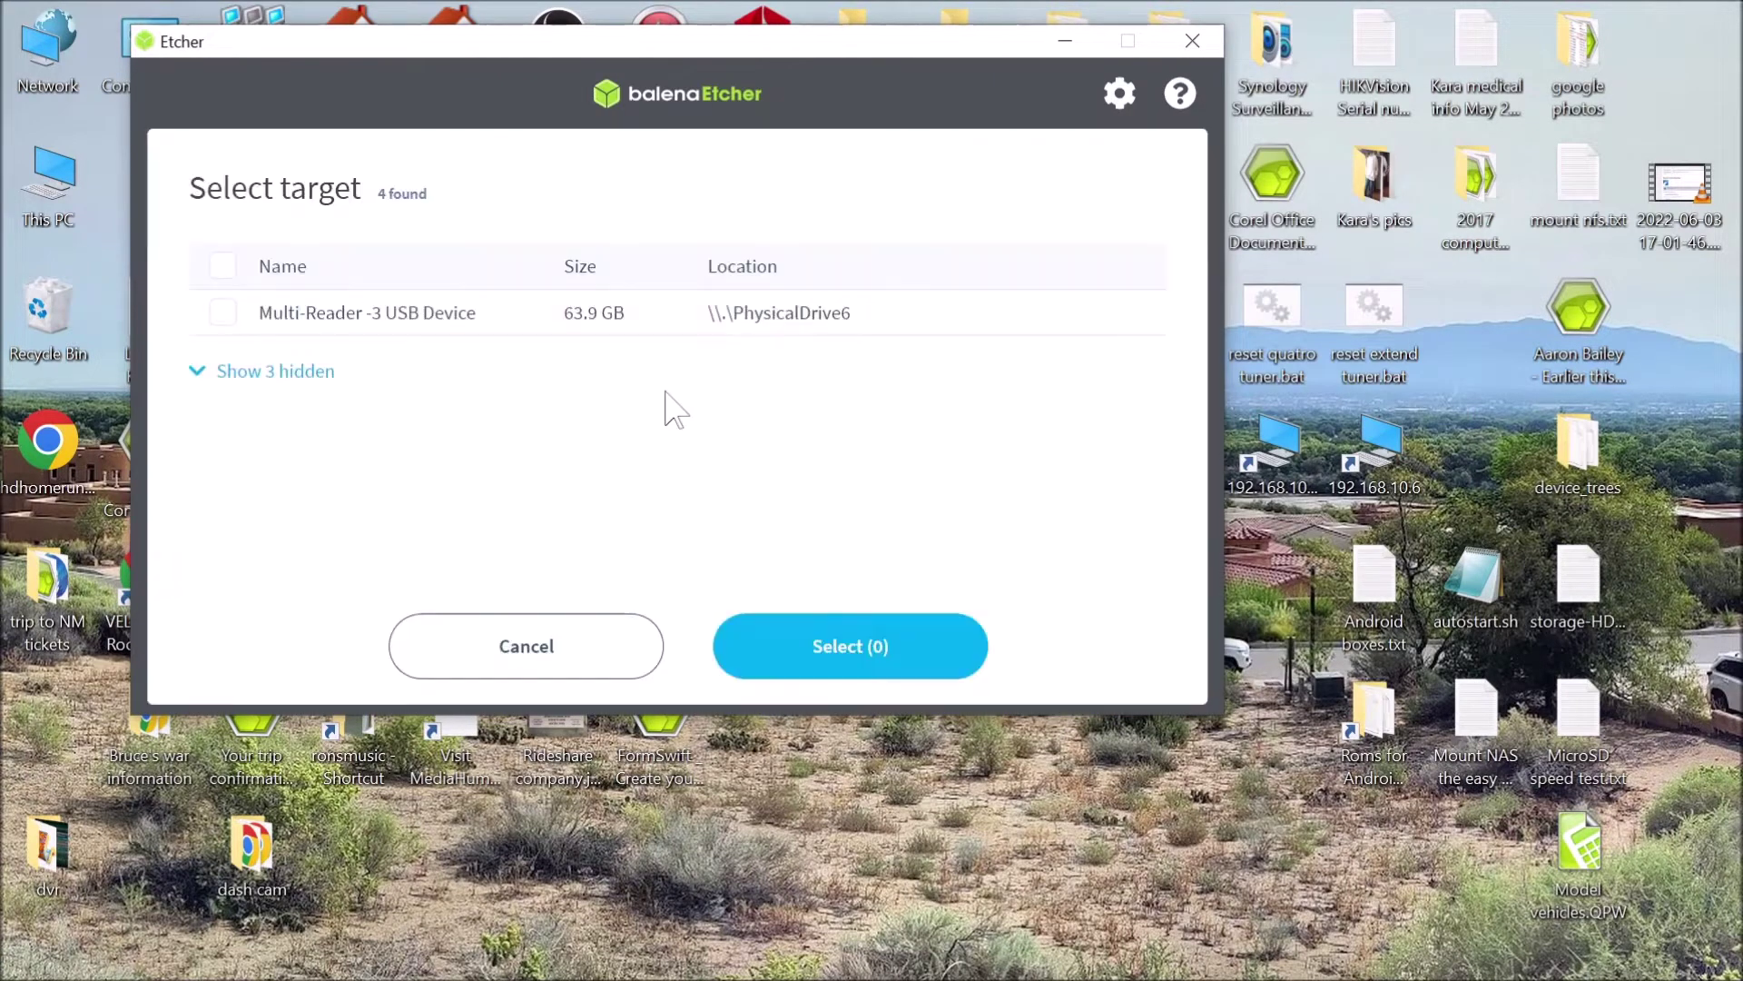
click(223, 313)
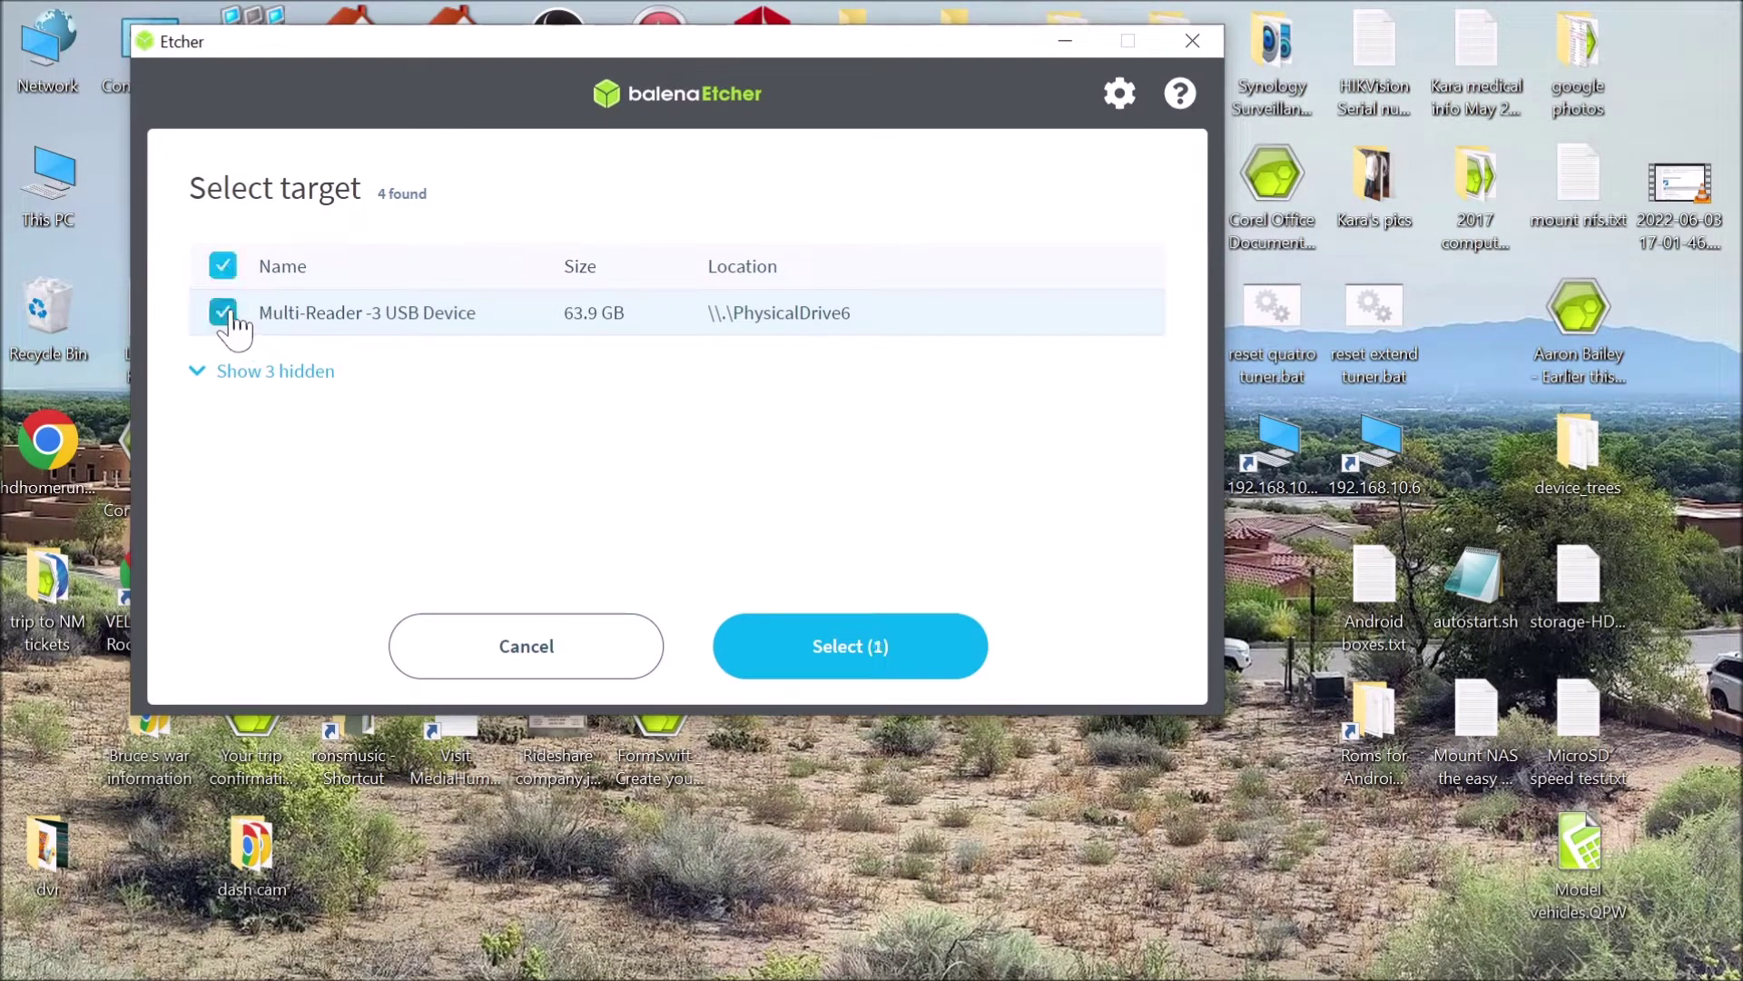
click(803, 637)
click(989, 407)
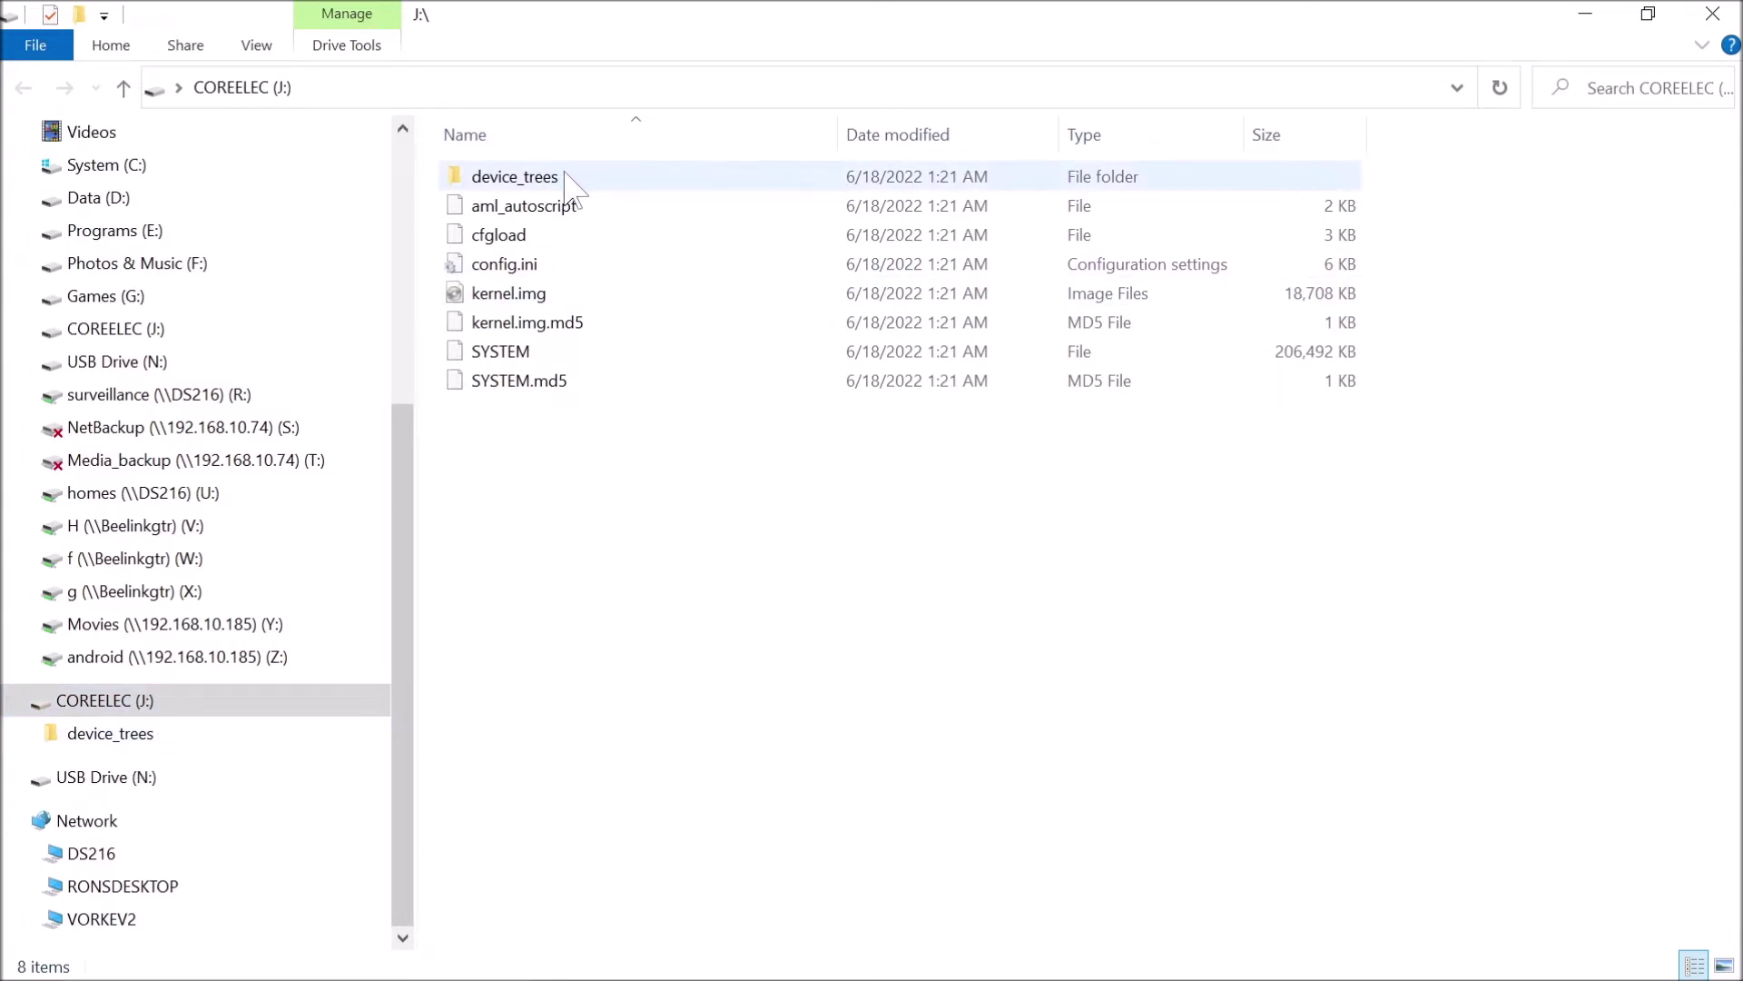
Step: In File Explorer, copy the sc2_s905x4_1gbit.dtb file from the device_trees folder on the COREELEC (J:) drive
mouse_move(565, 177)
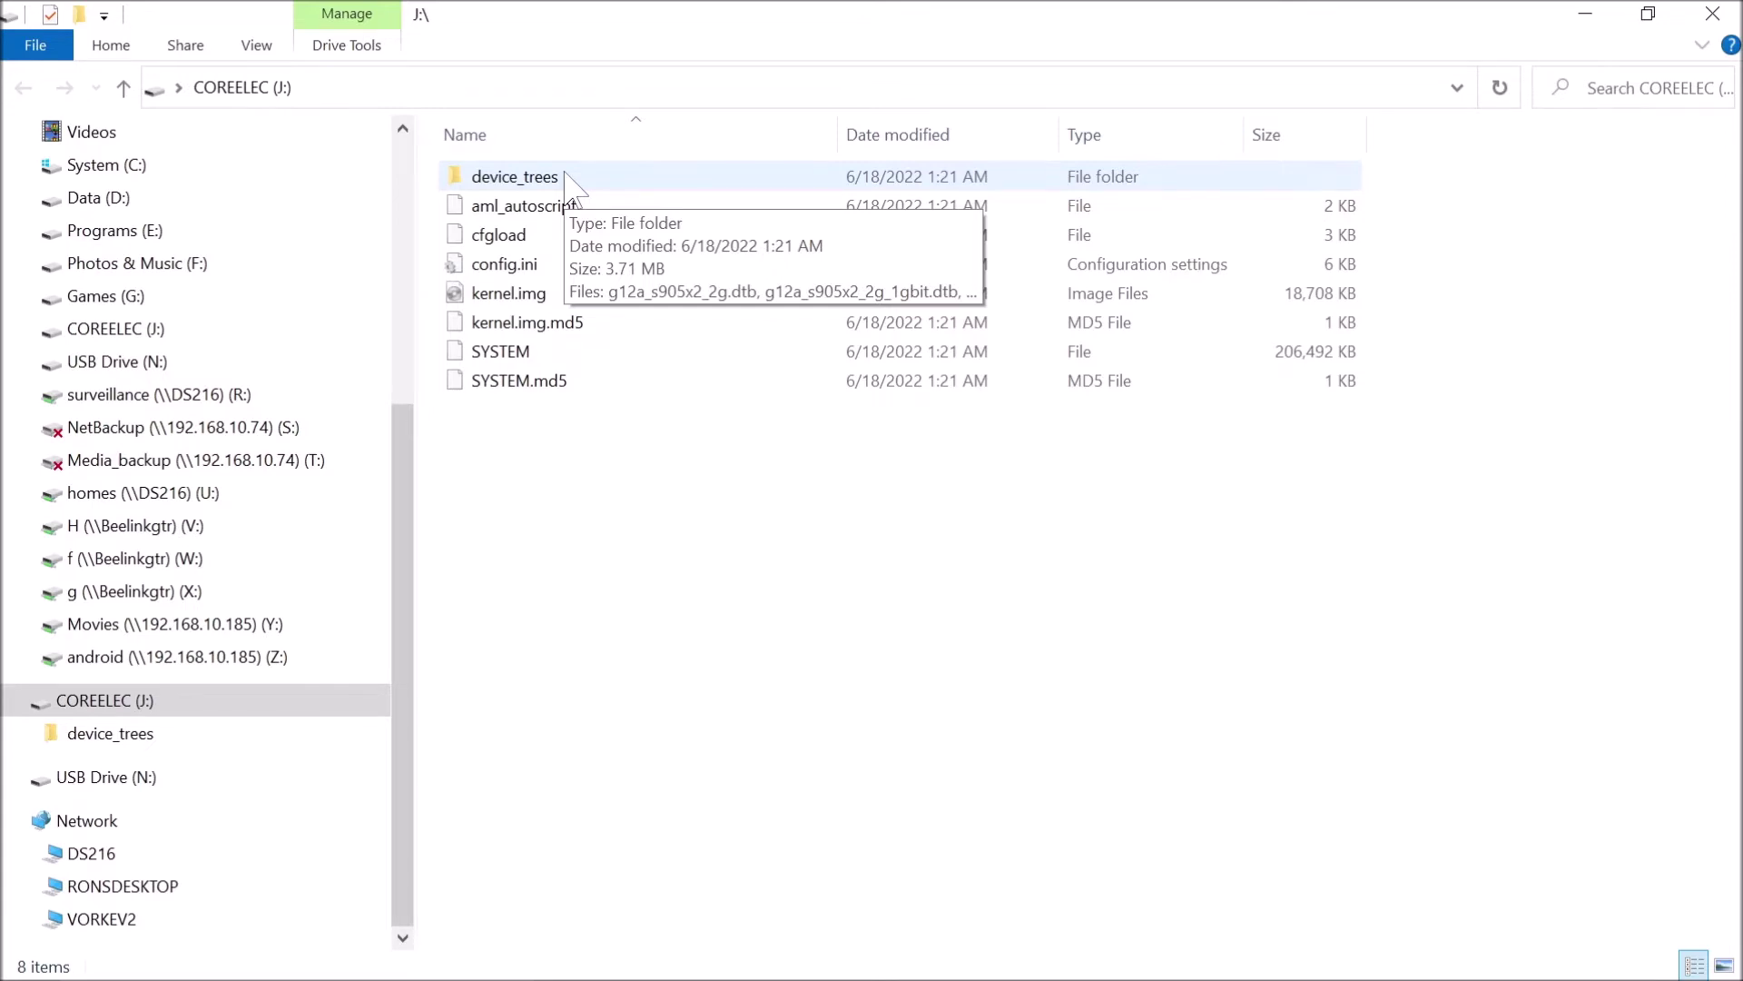
double_click(565, 178)
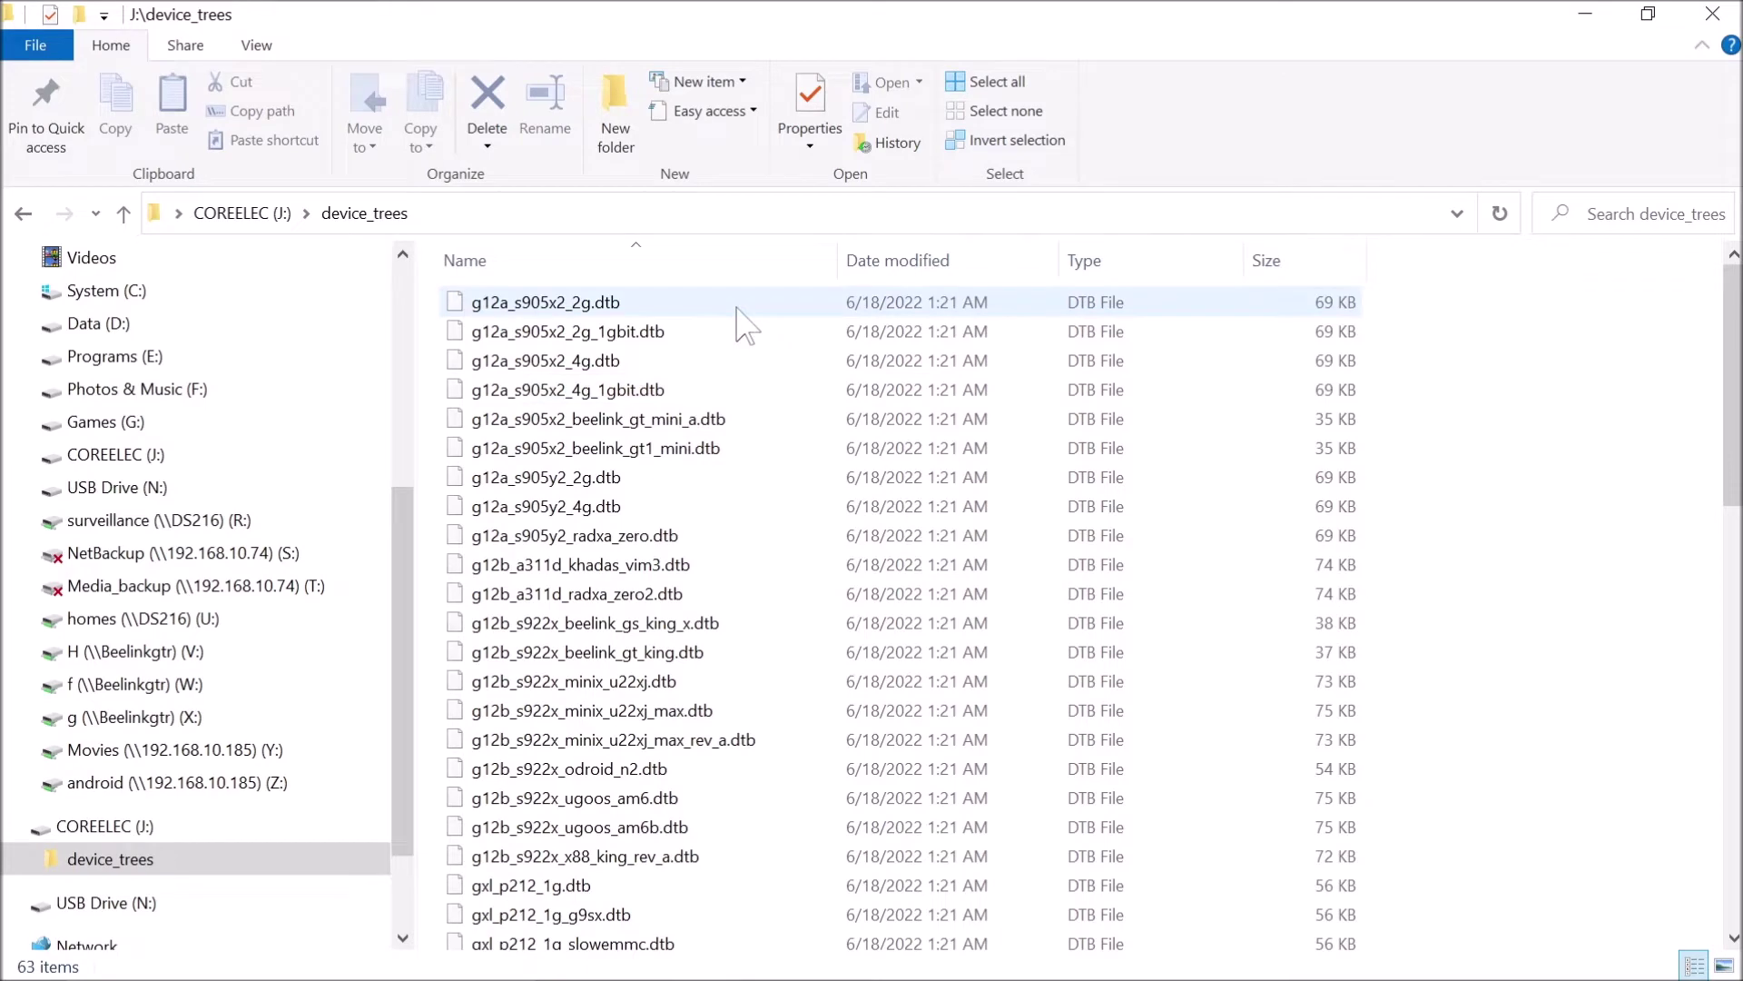
scroll(726, 345, down, 4)
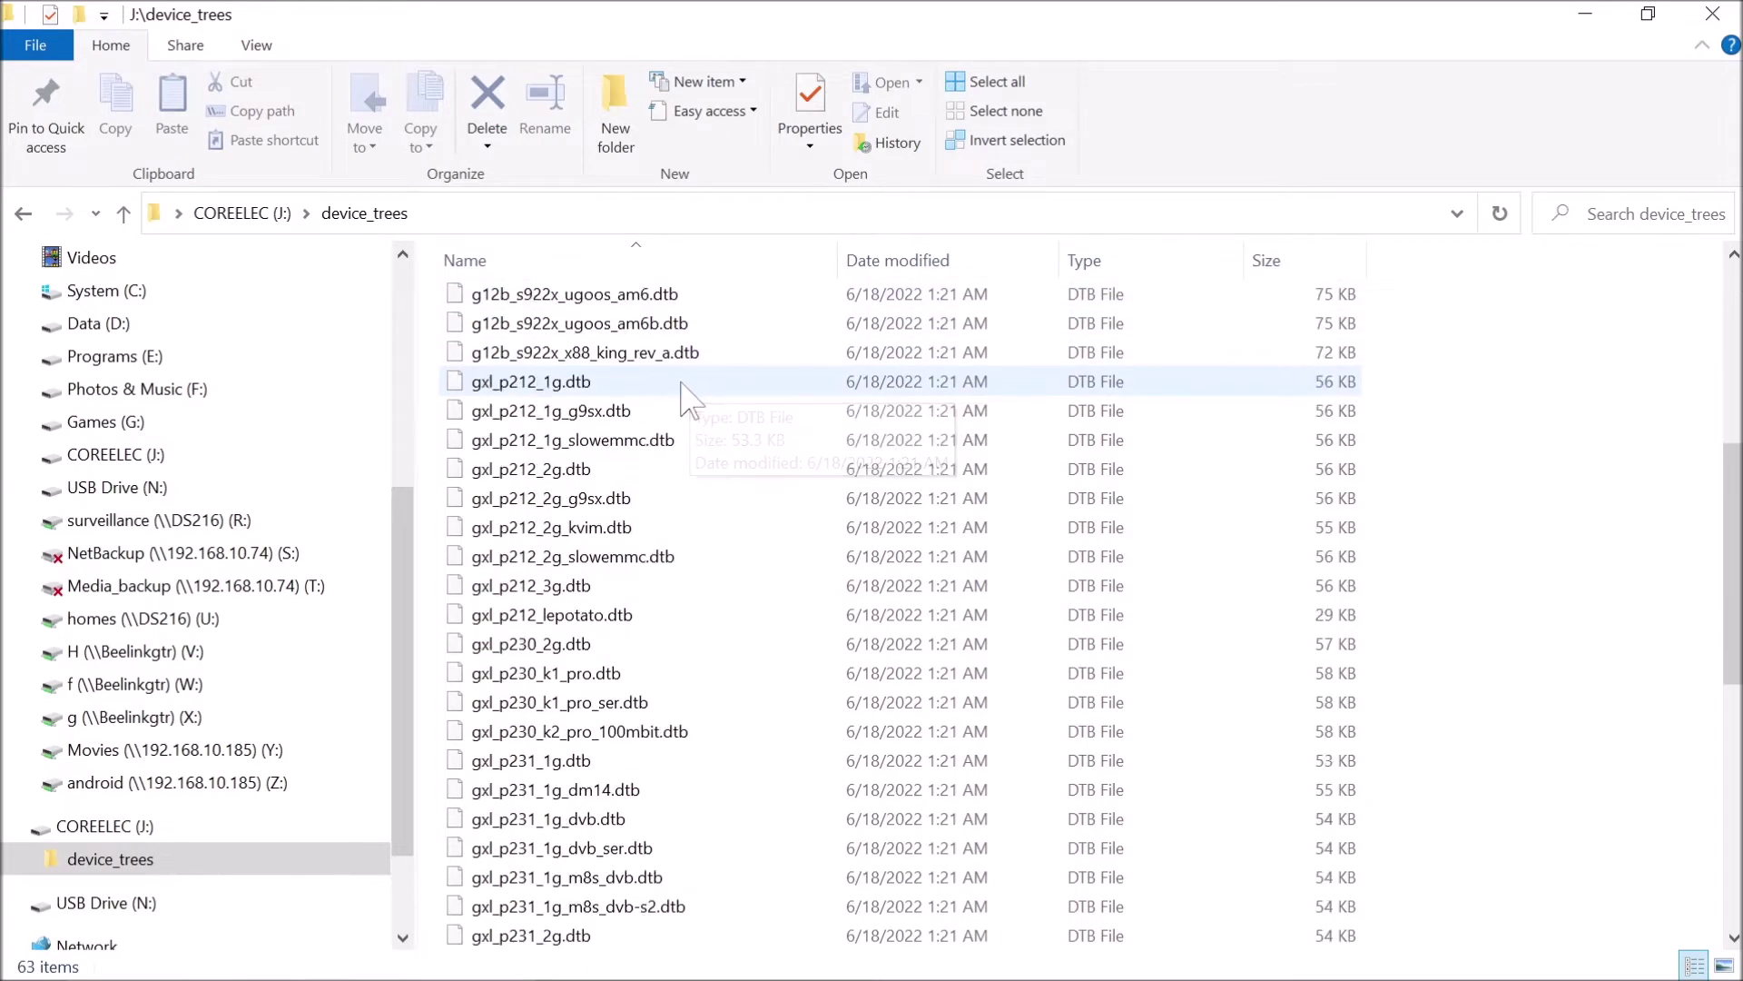
scroll(683, 397, down, 5)
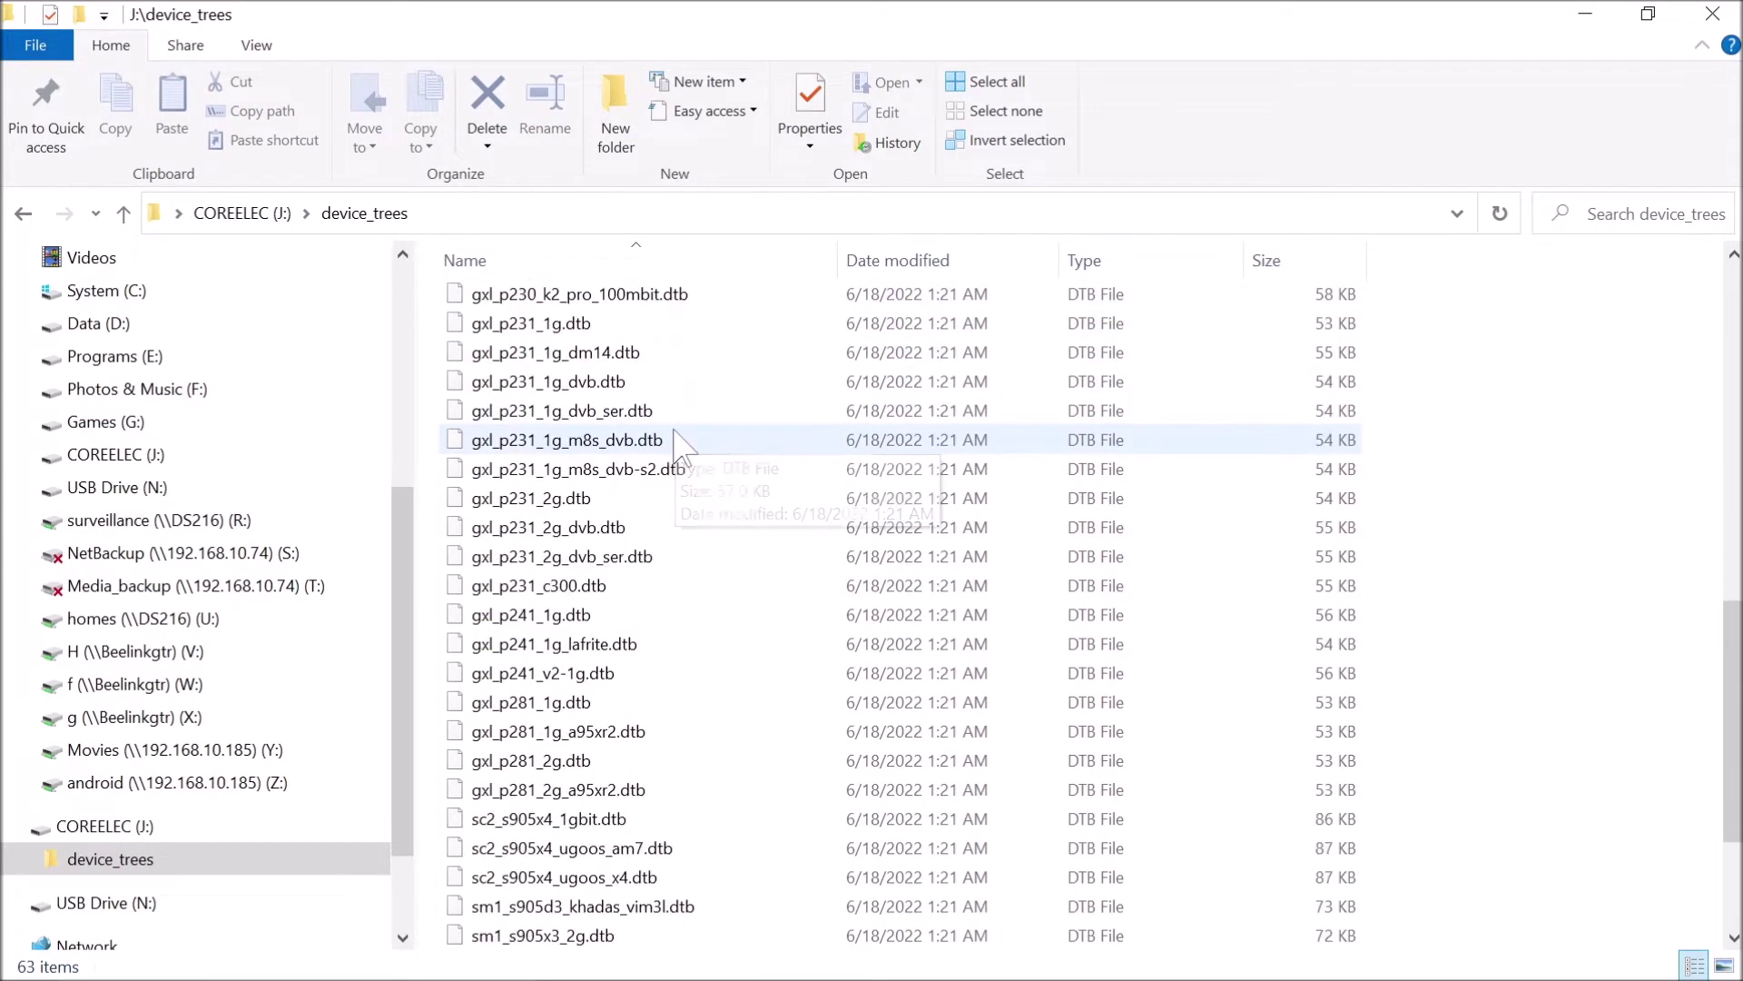
scroll(683, 445, down, 2)
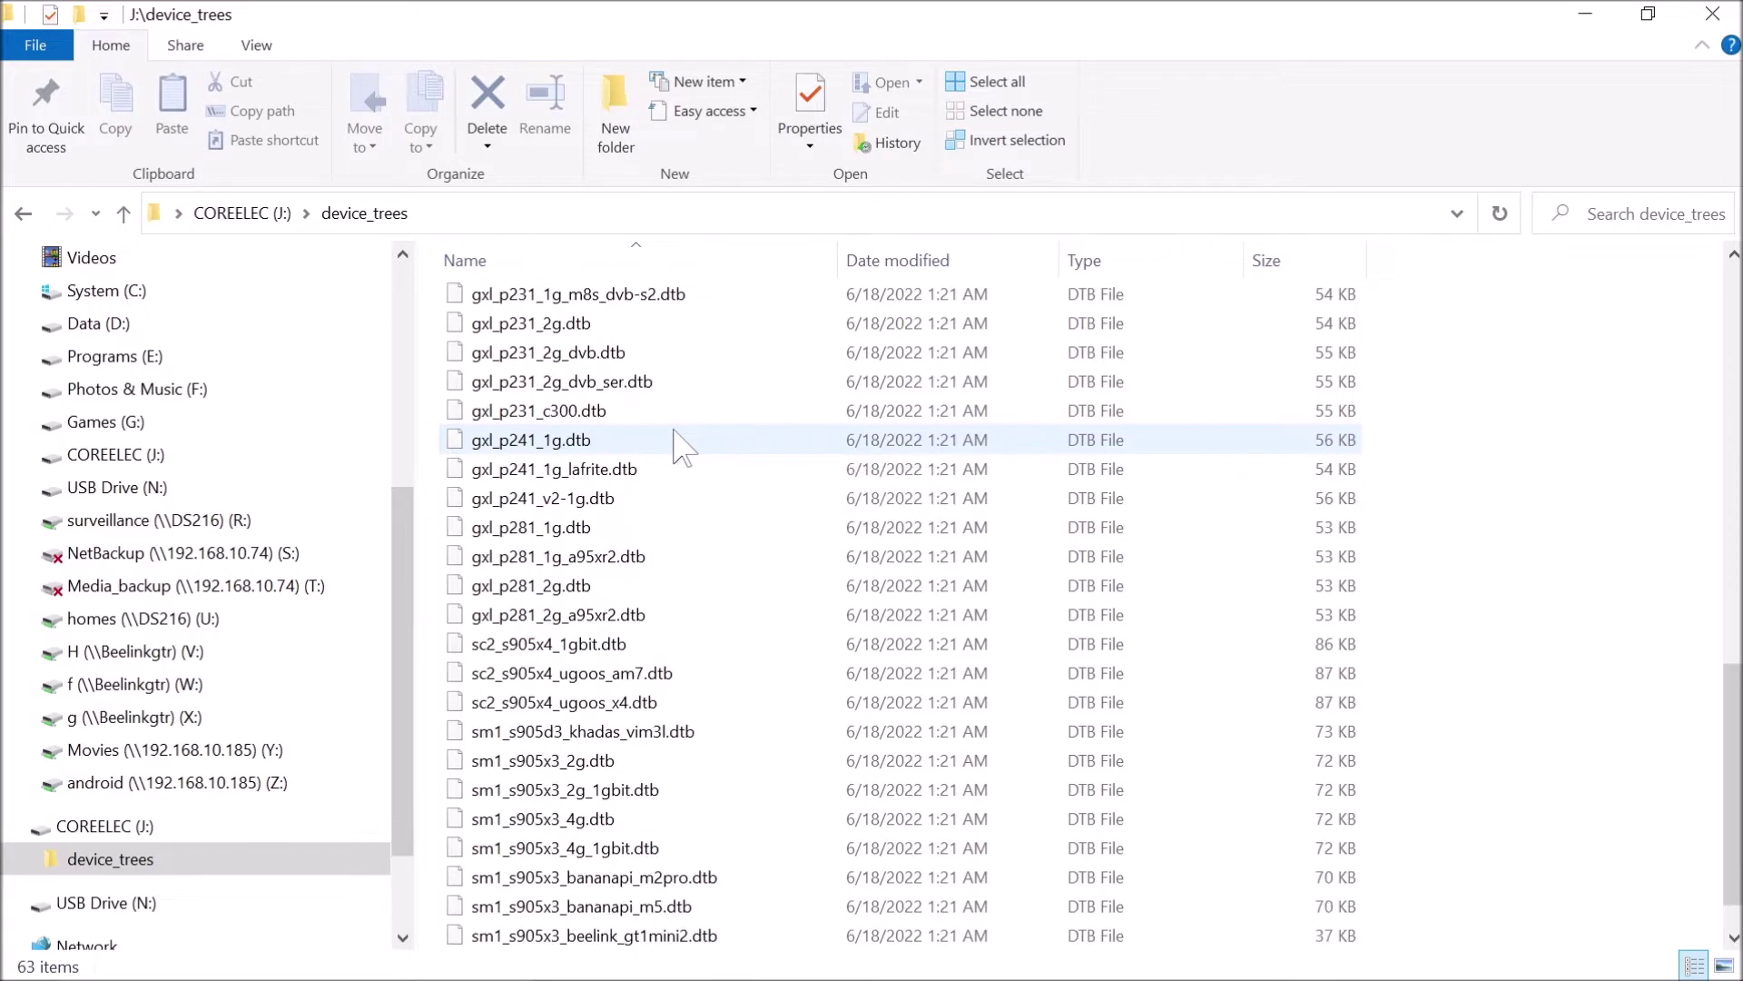
scroll(683, 445, down, 1)
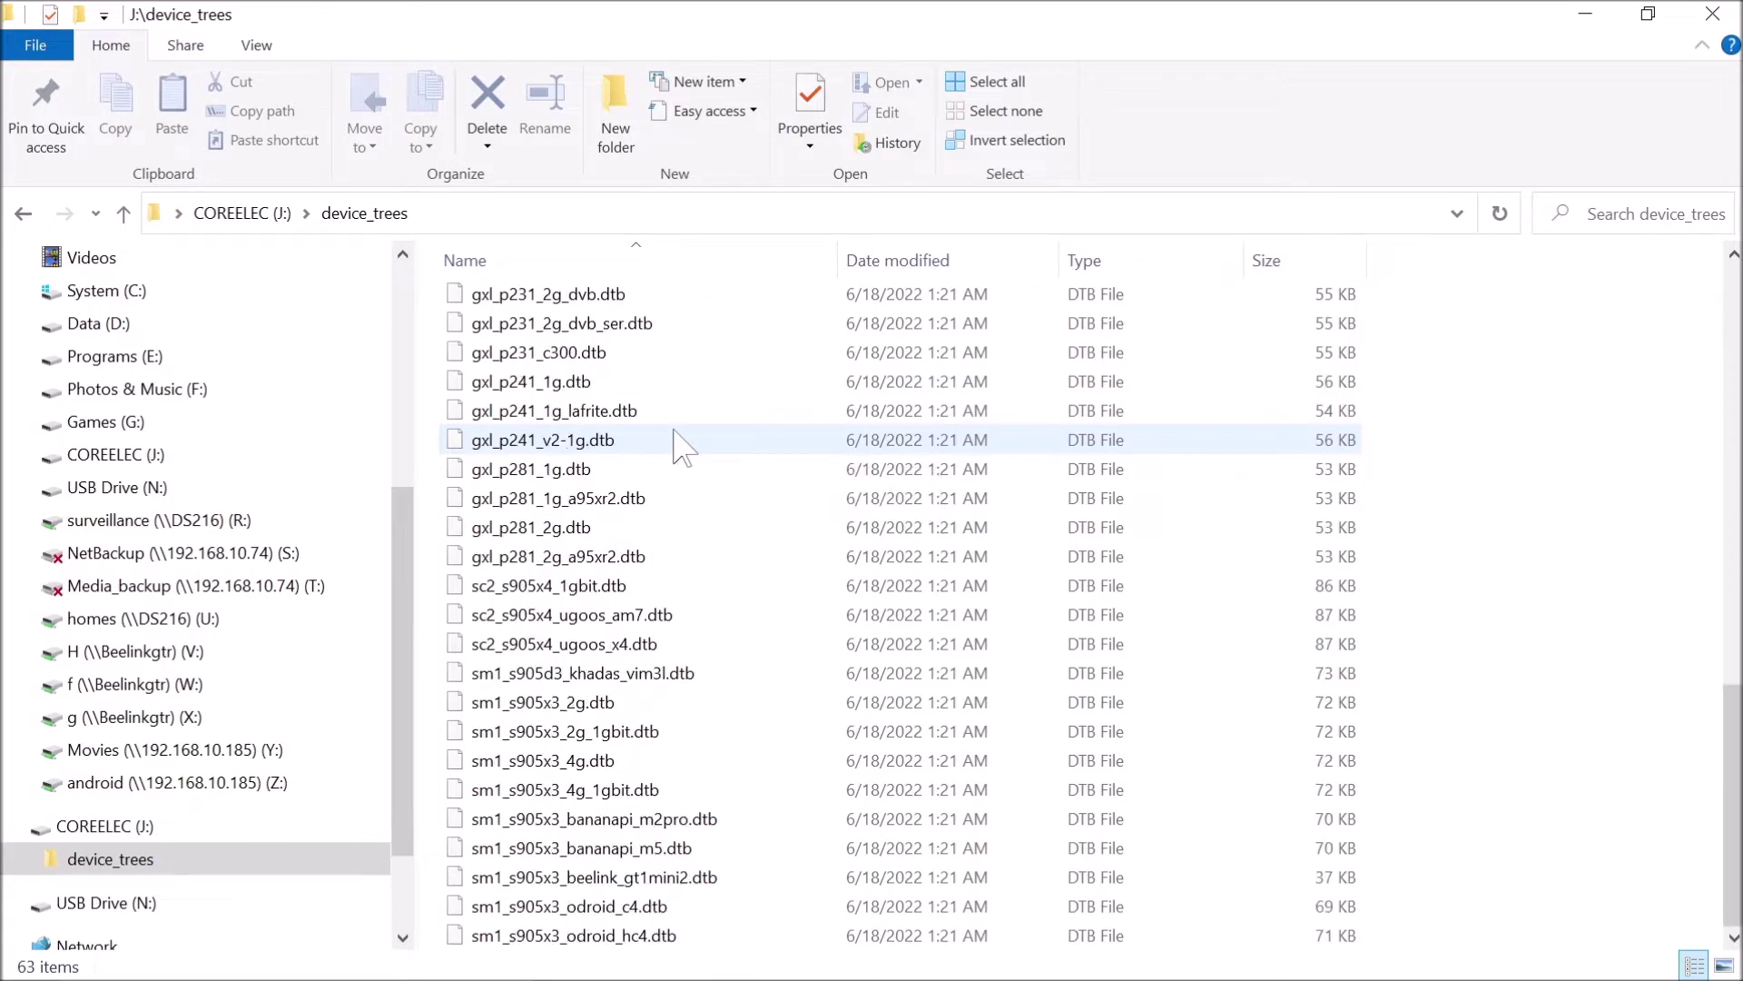
click(595, 598)
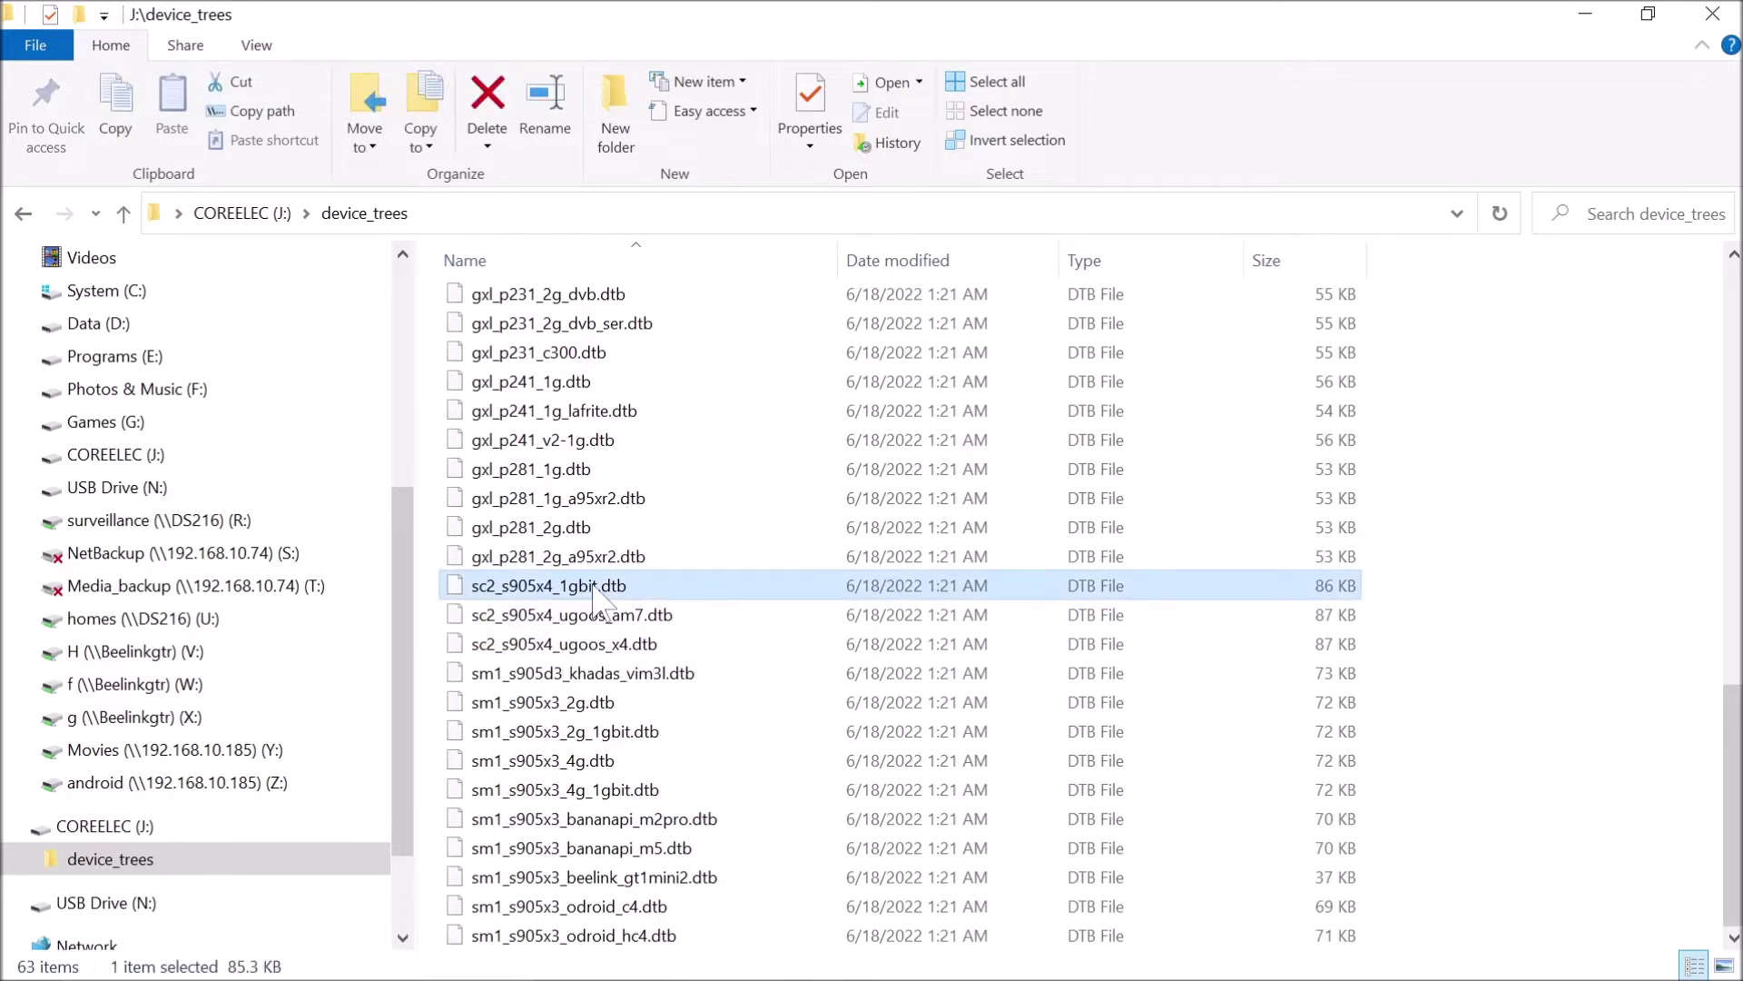
right_click(593, 586)
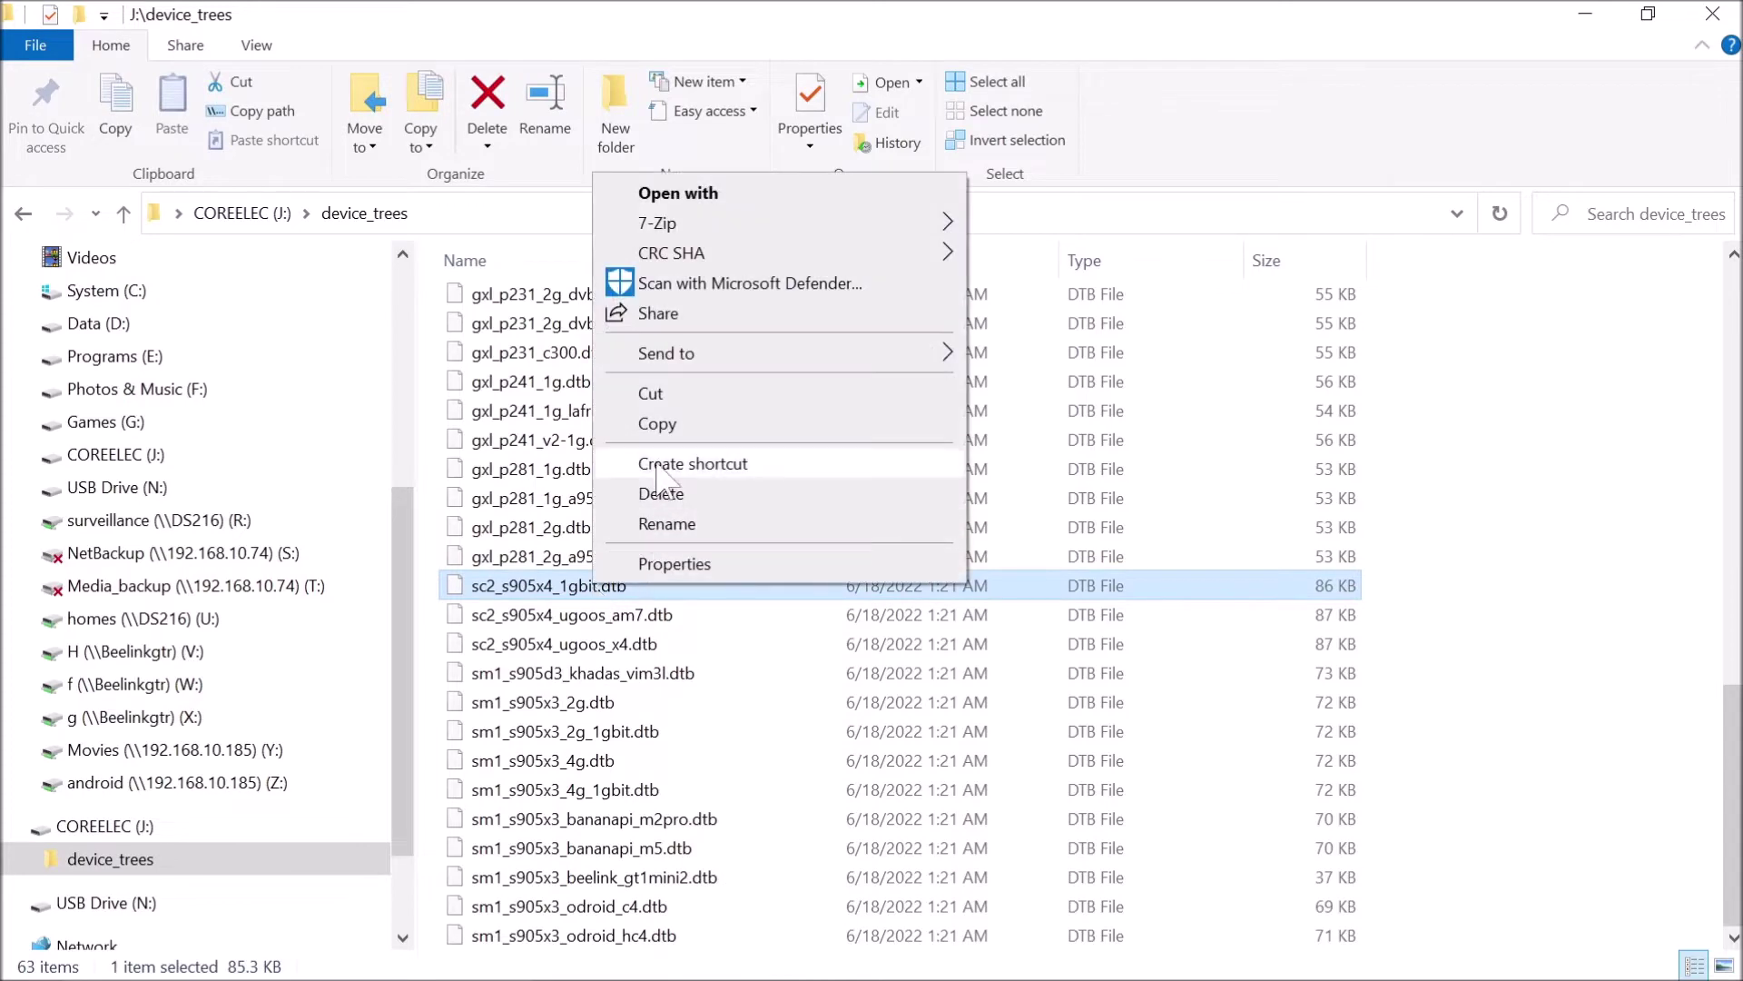
click(657, 424)
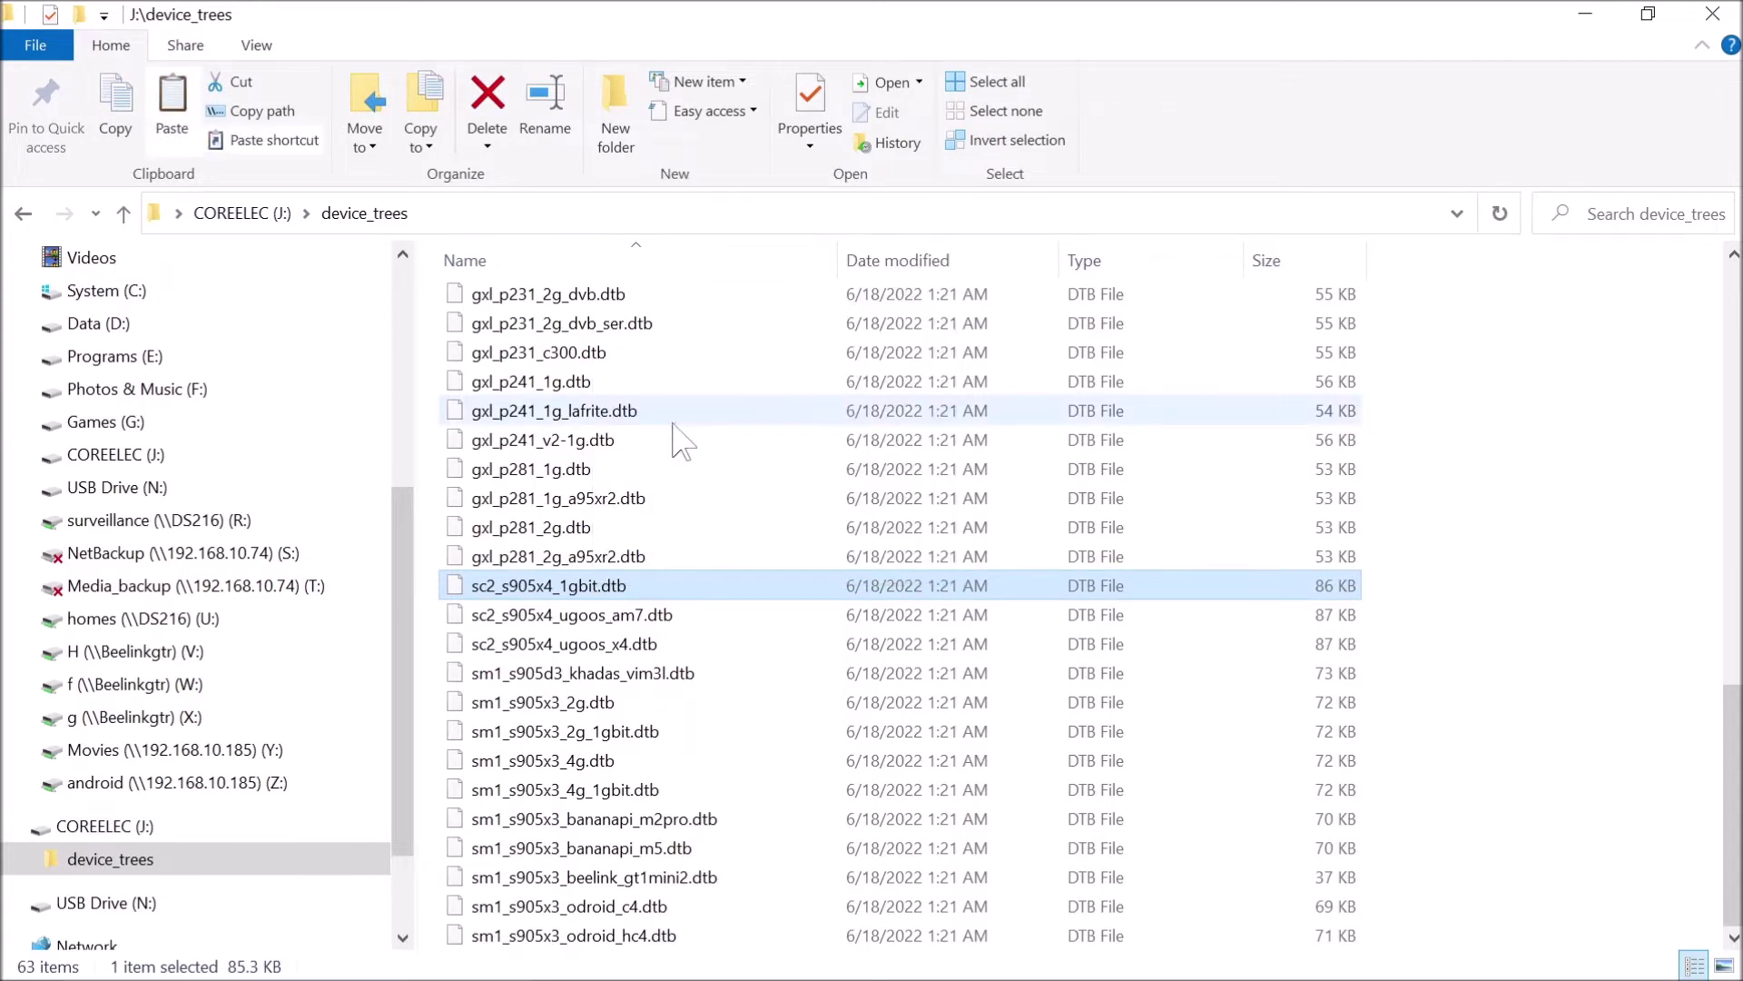
Step: Paste the copied device tree file into the root of the COREELEC (J:) drive
key(ctrl+F1)
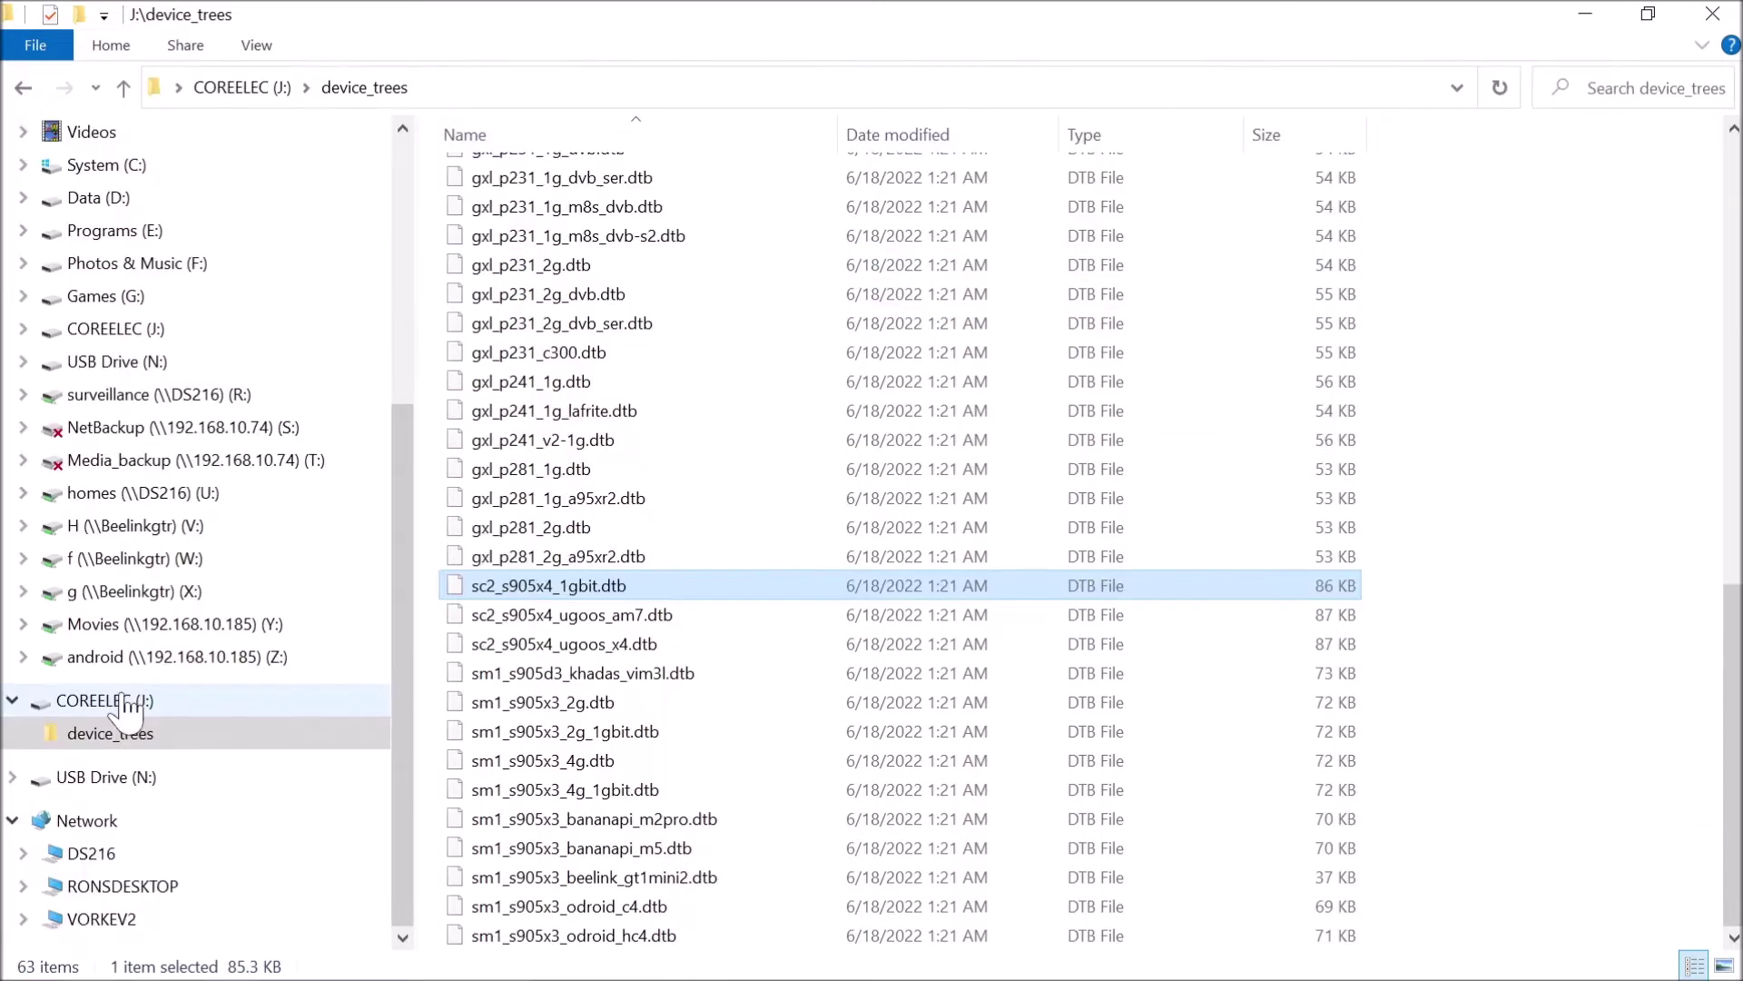
click(127, 704)
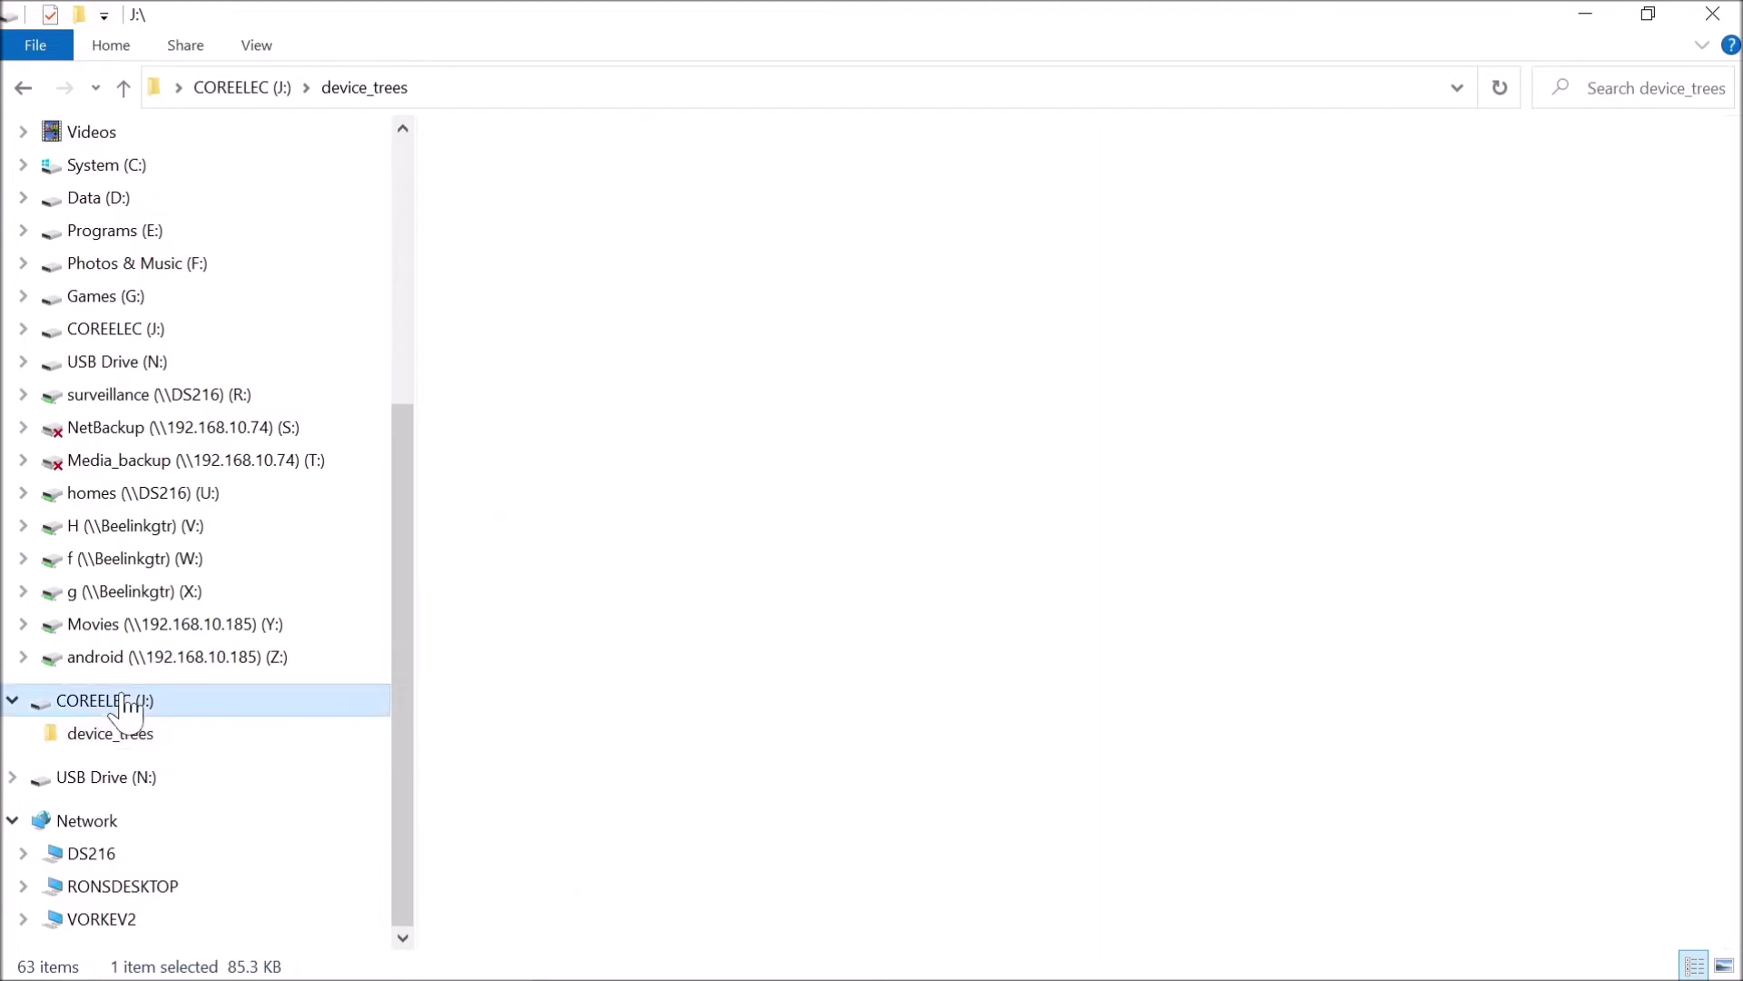
right_click(677, 638)
click(763, 415)
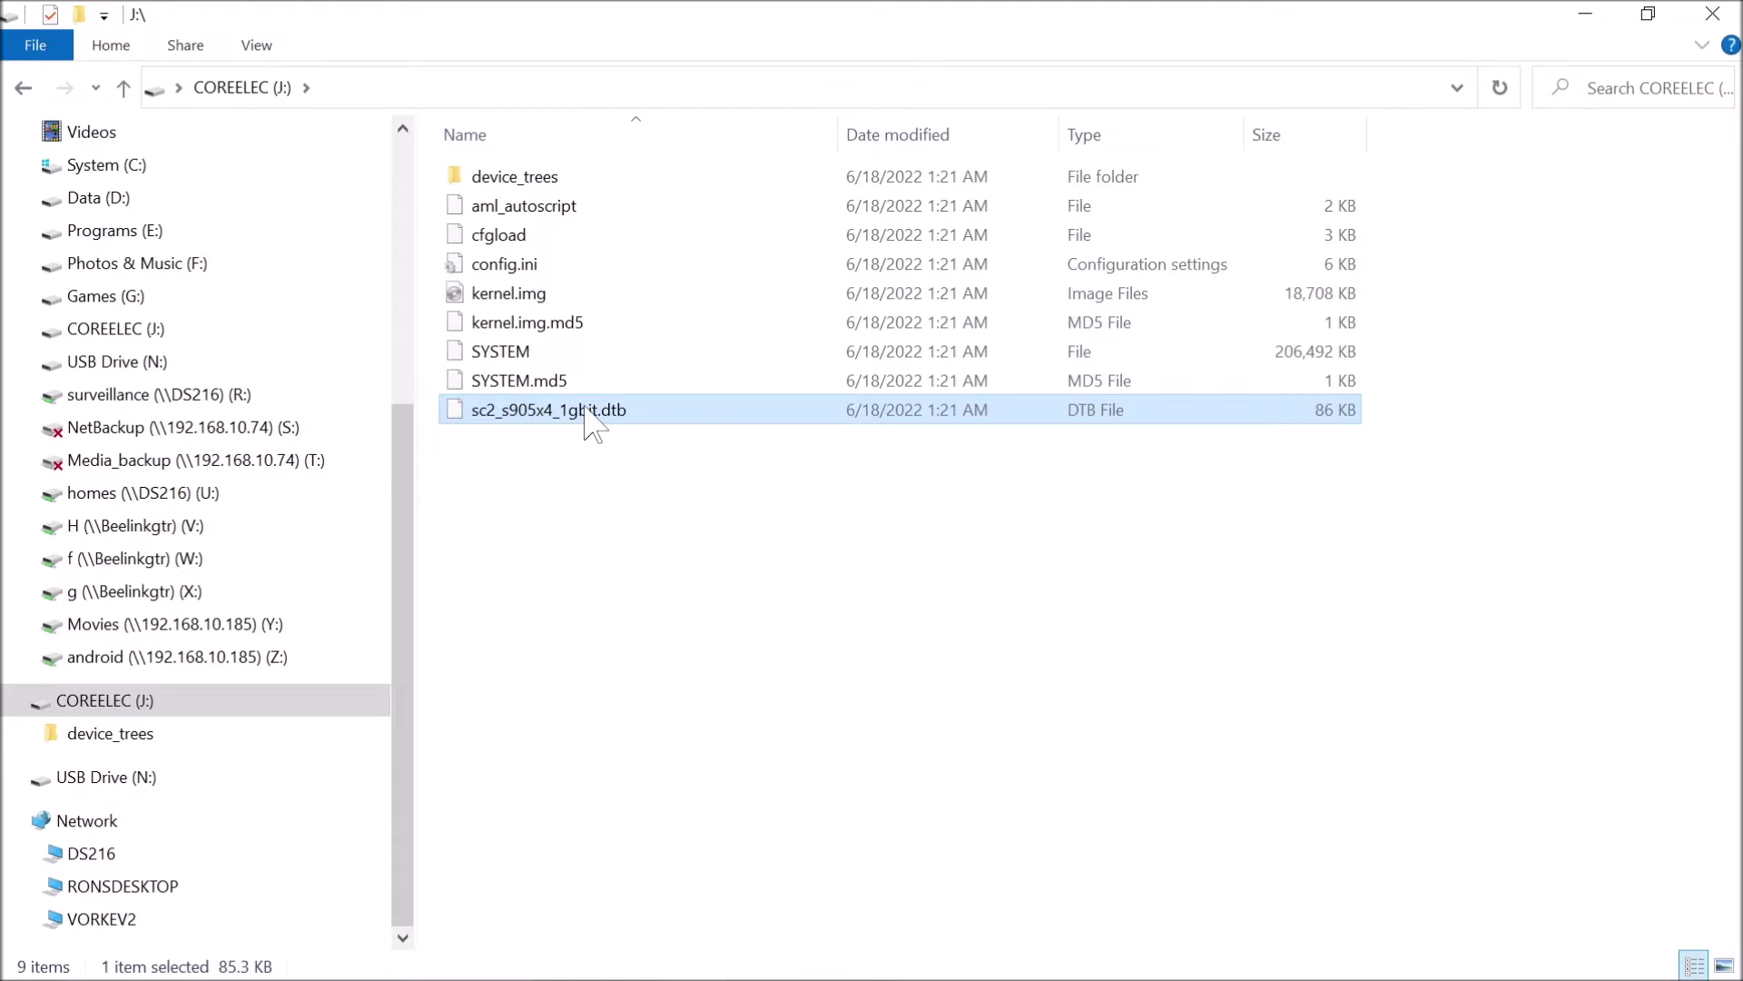
Step: Rename sc2_s905x4_1gbit.dtb in the drive's root as dtb.img and accept the change of file extension
right_click(585, 414)
click(670, 757)
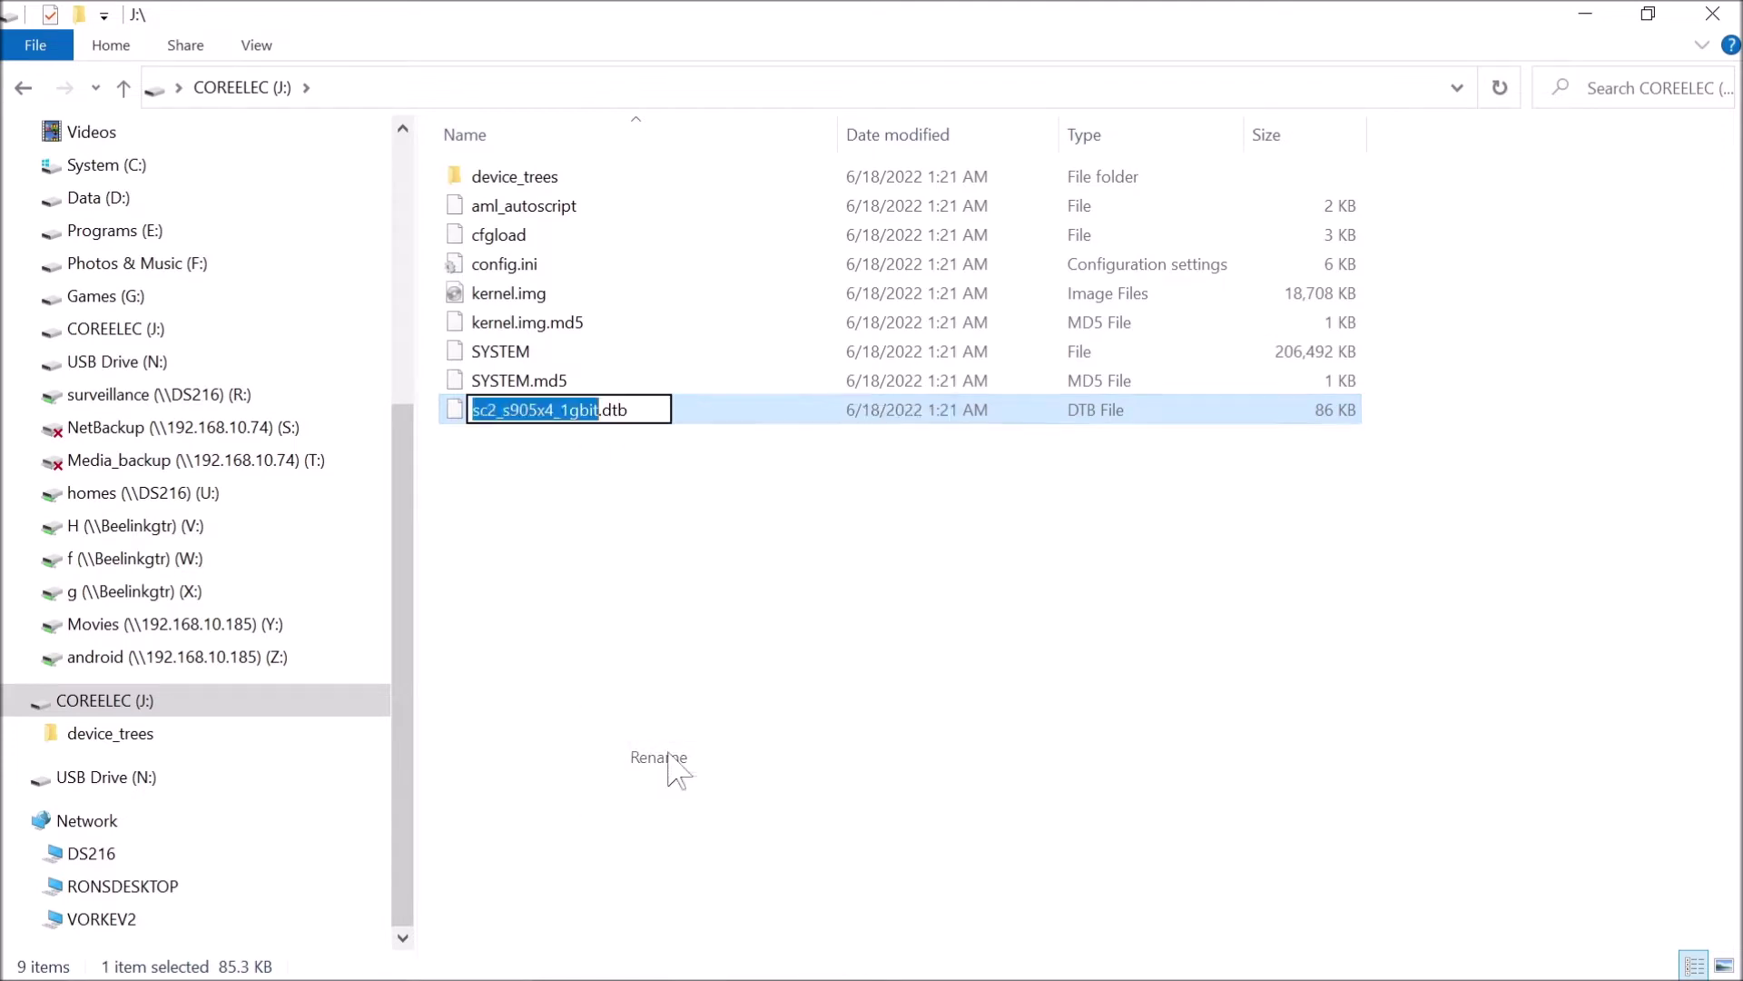
text(dtb.i)
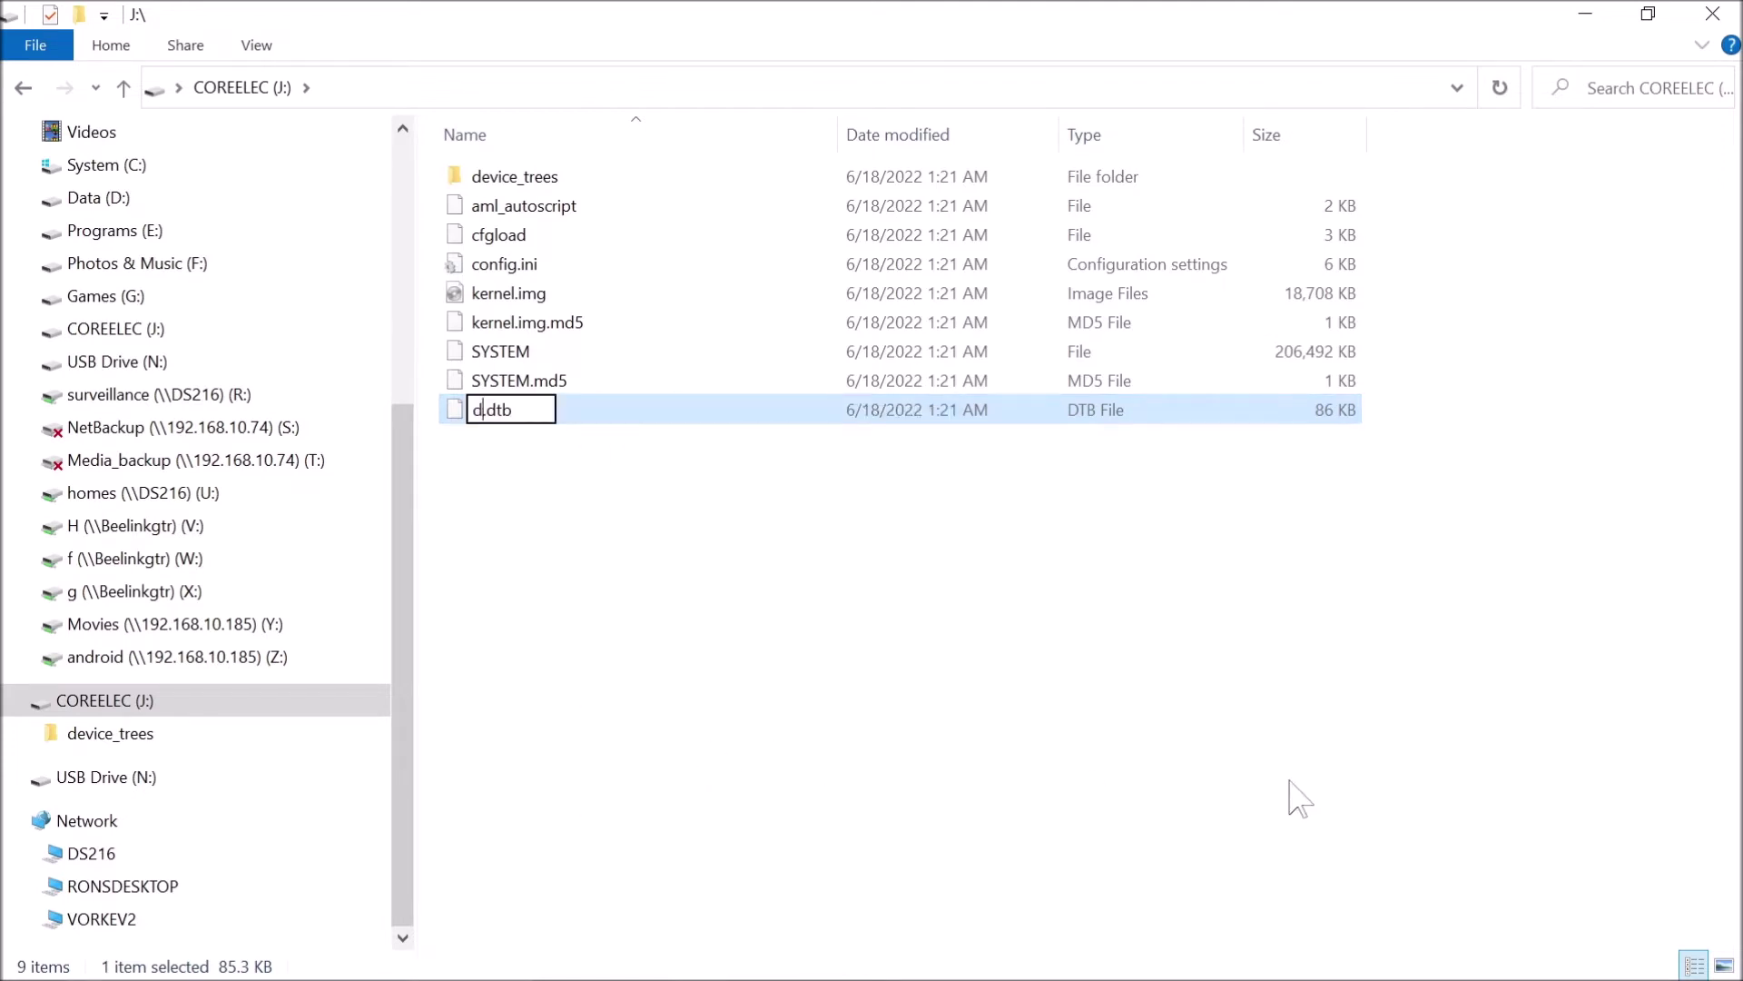
text(mg)
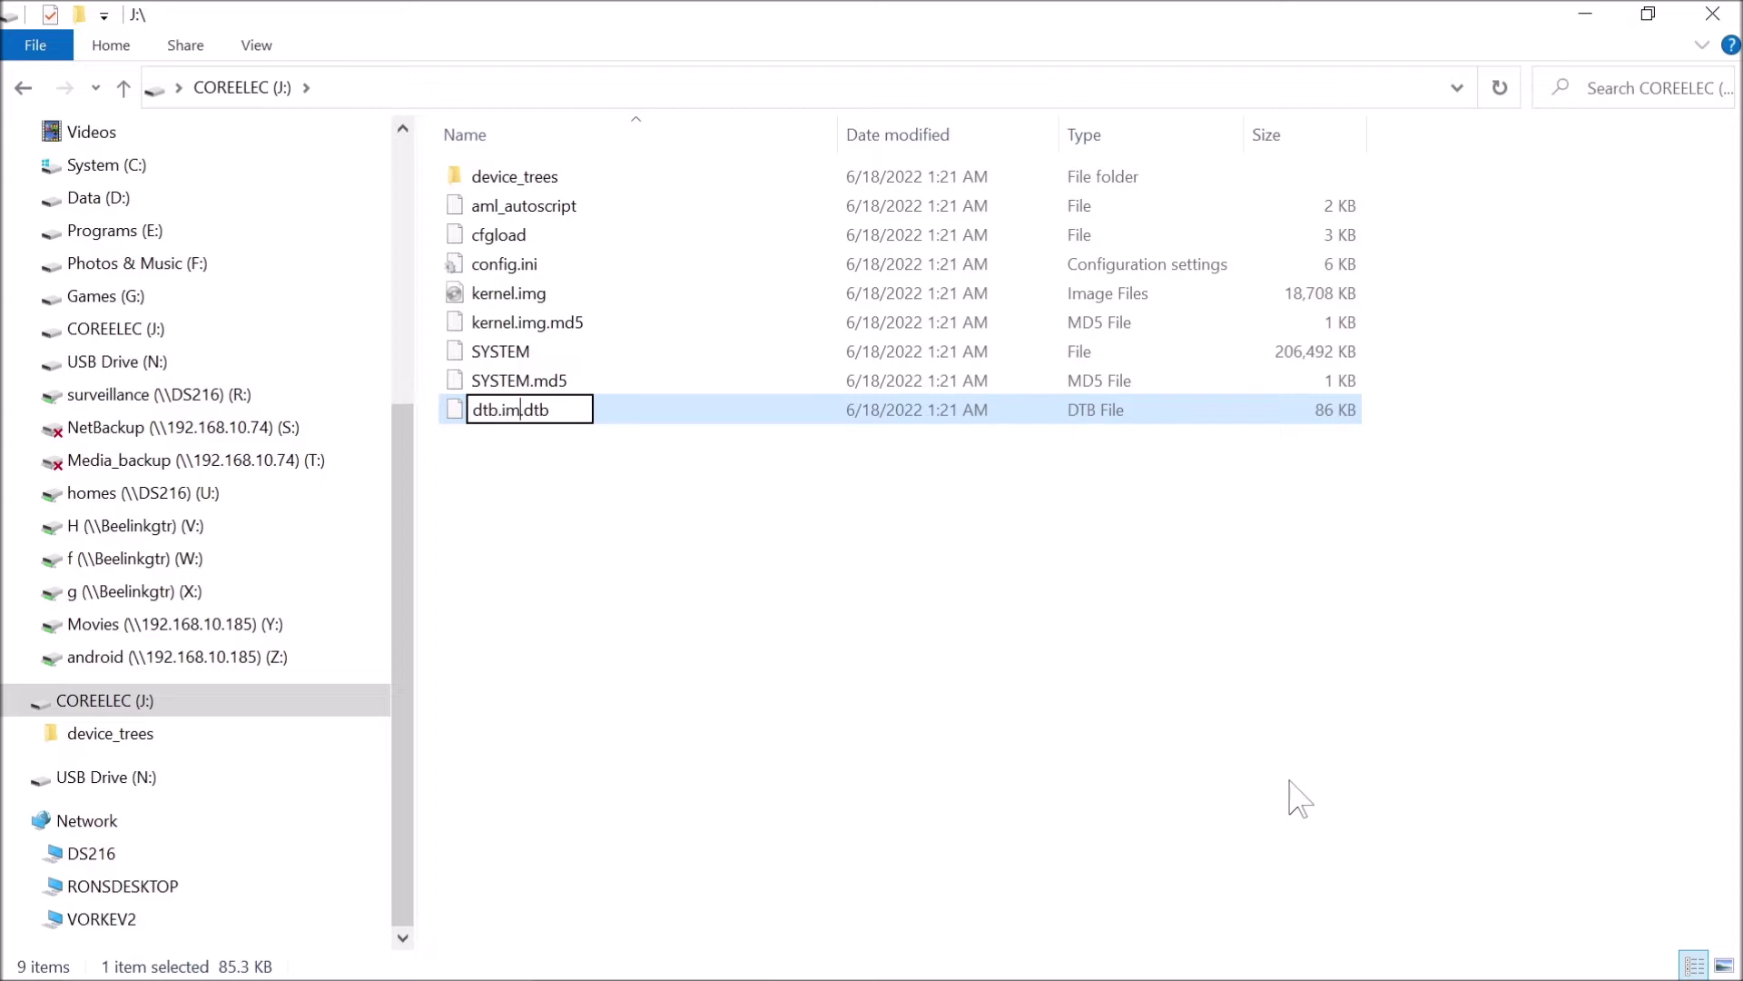
key(Delete)
key(Delete)
key(Delete)
key(Delete)
key(Return)
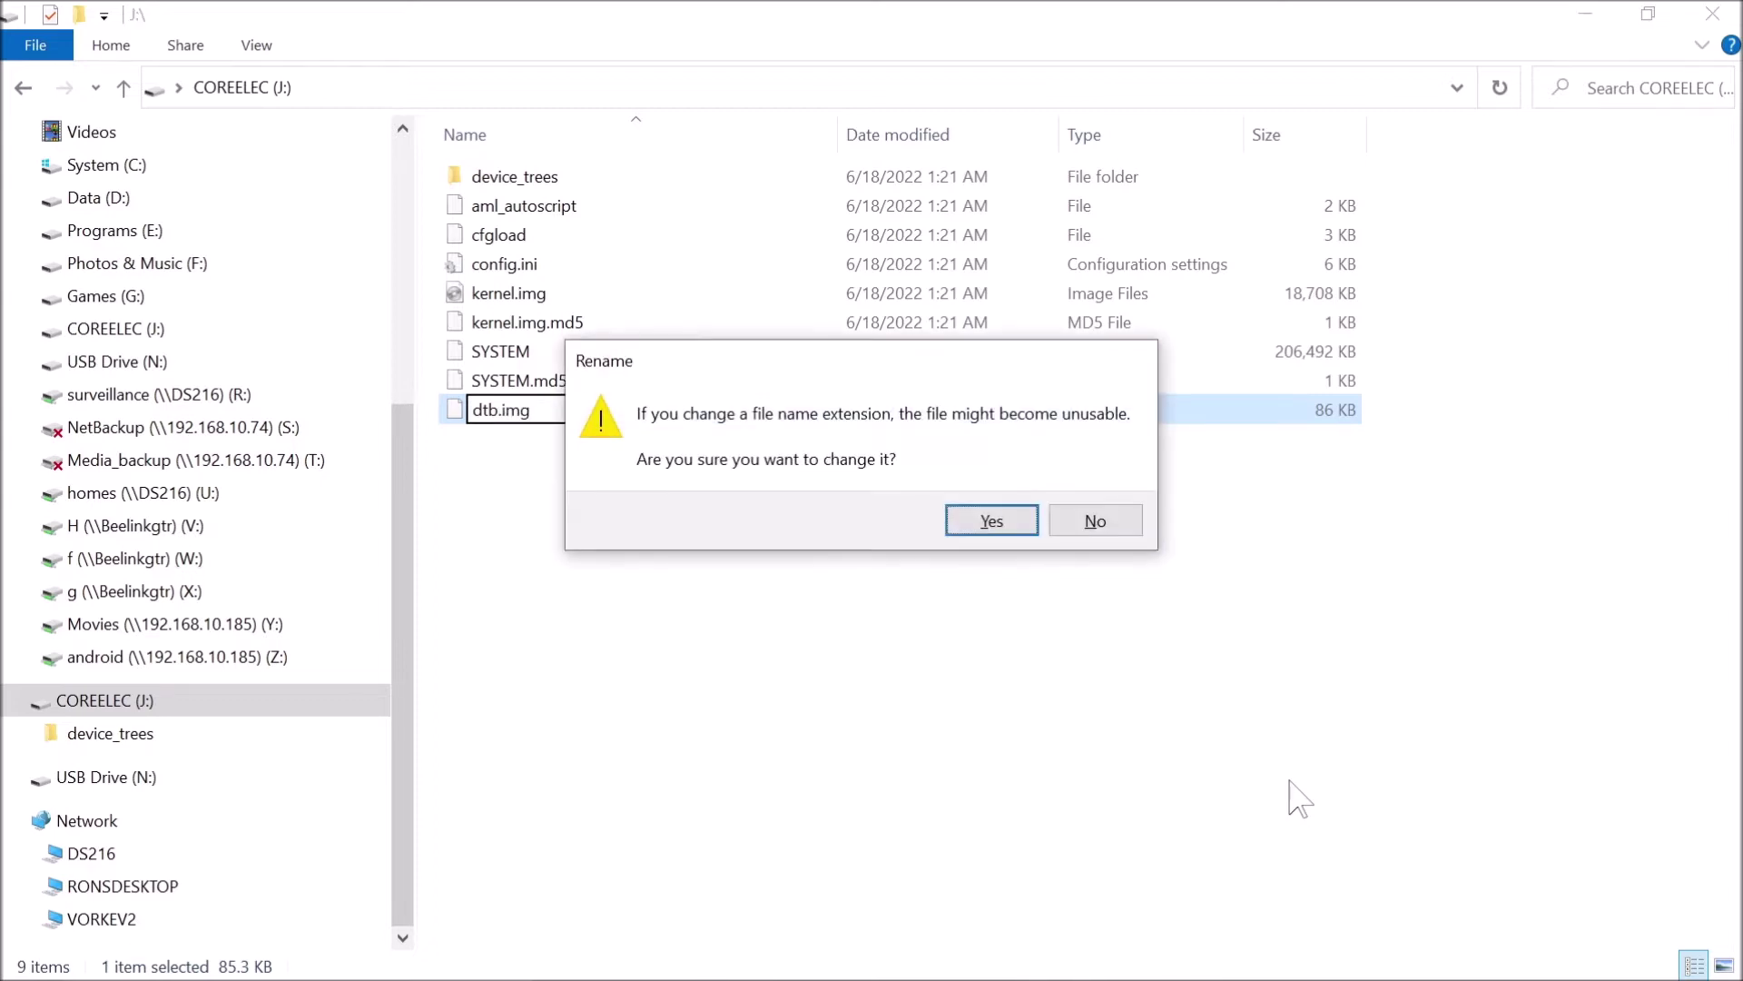
click(992, 522)
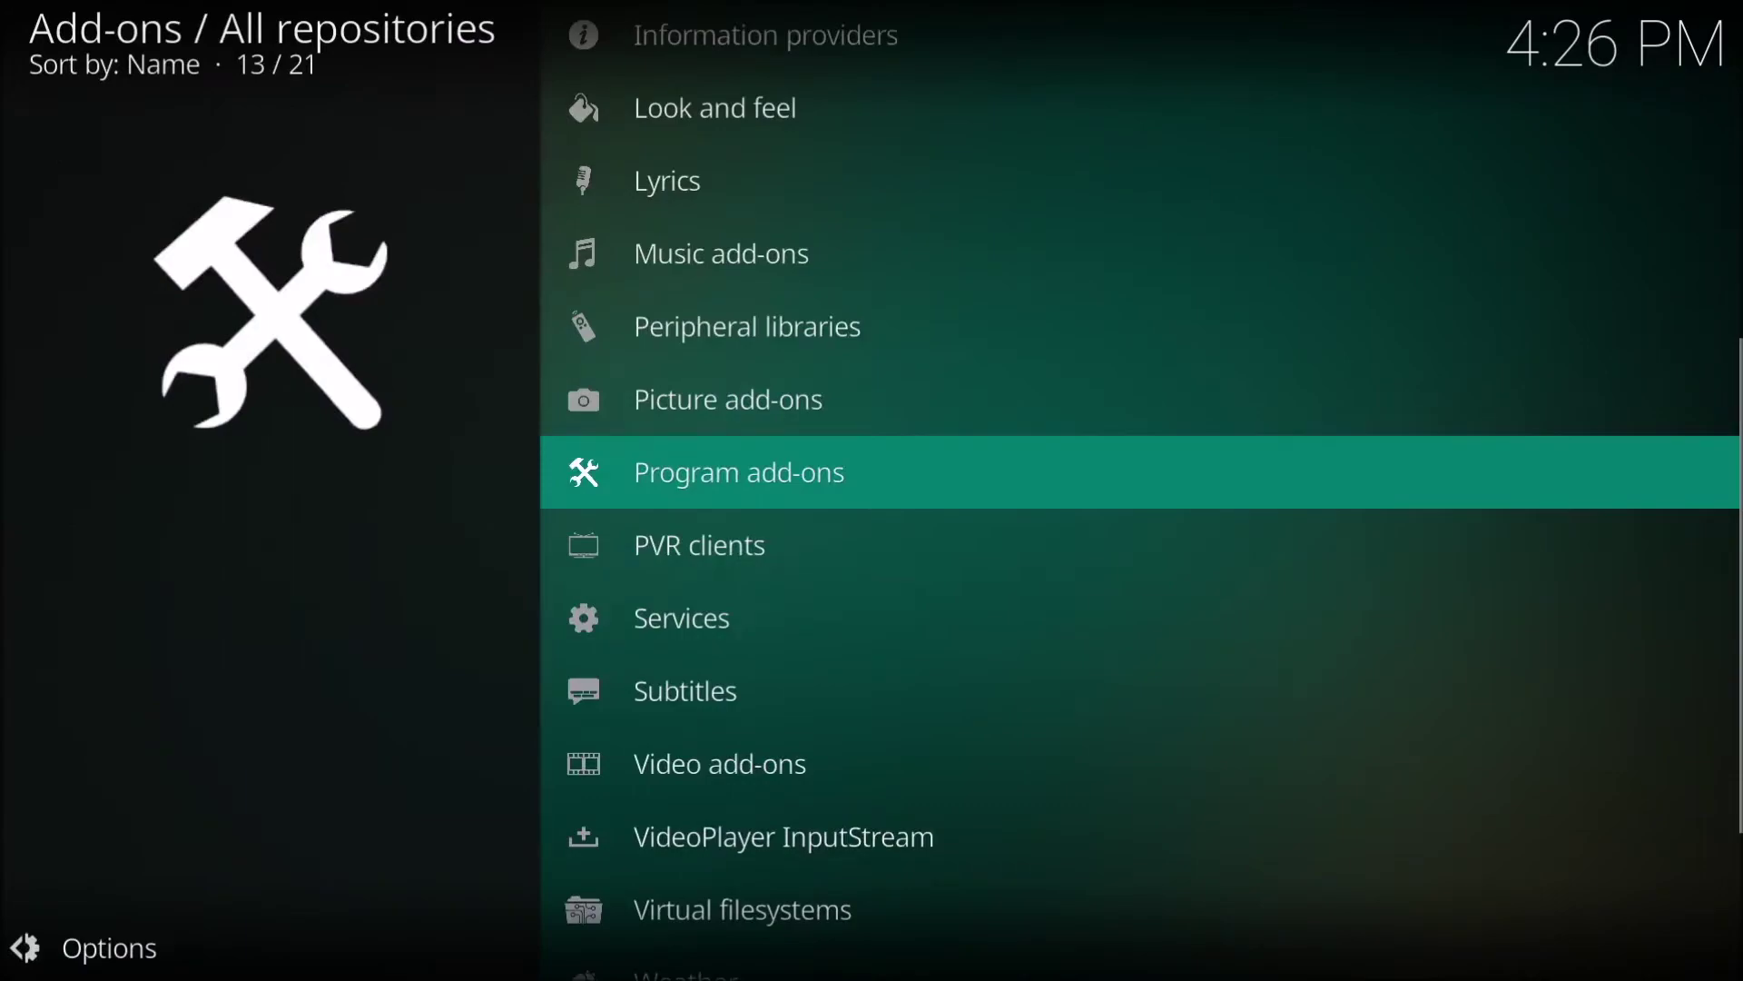
Step: Switch to Kodi and install the HDHomeRun add-on from the Program add-ons category
key(Return)
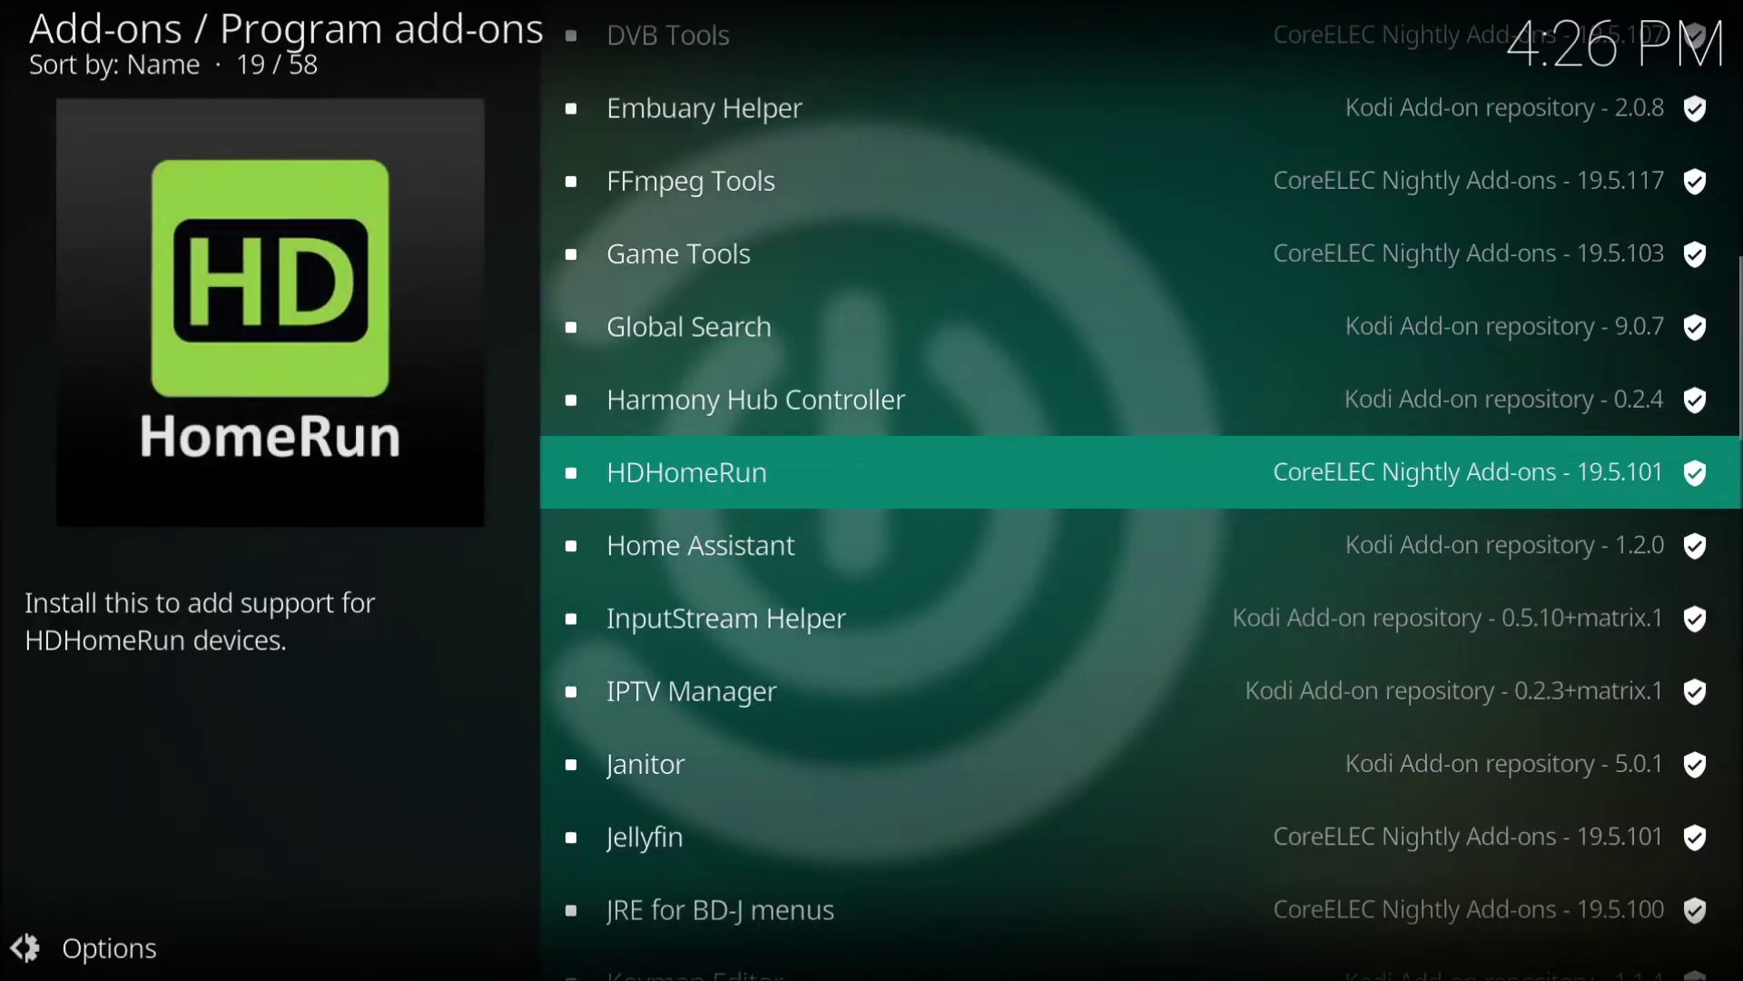
key(Return)
key(Return)
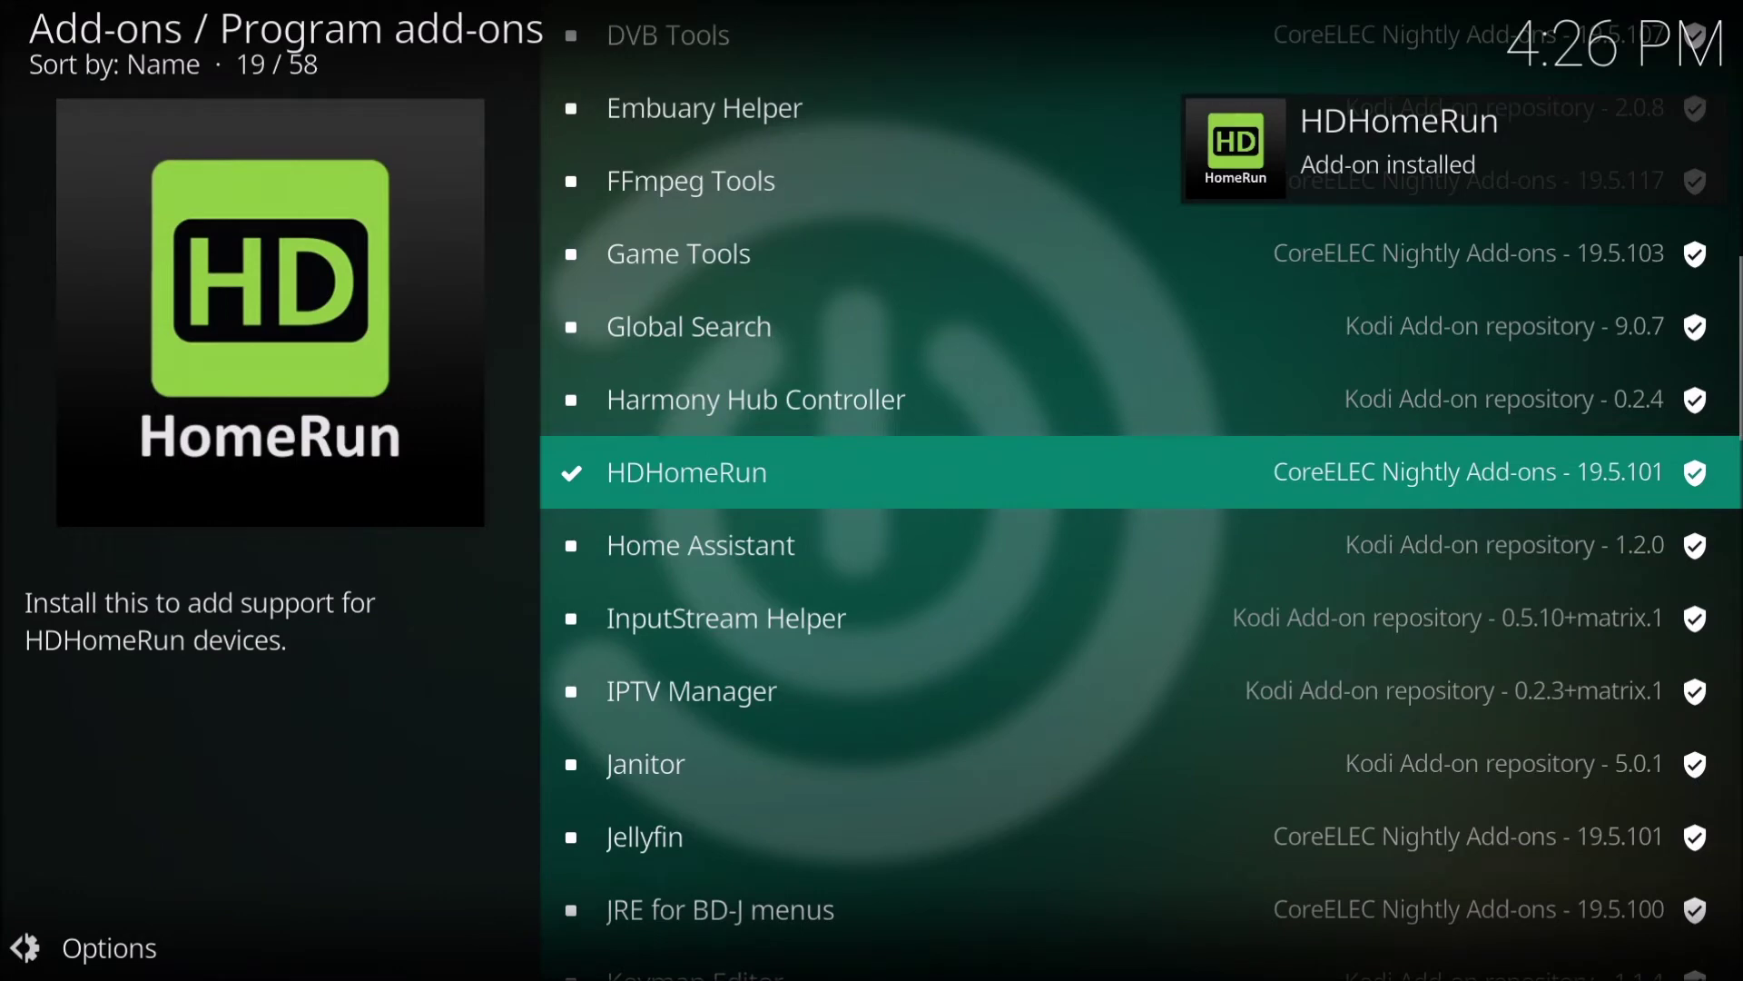
Step: Install the Tvheadend Server 4.3 add-on from the Services category of all repositories
key(BackSpace)
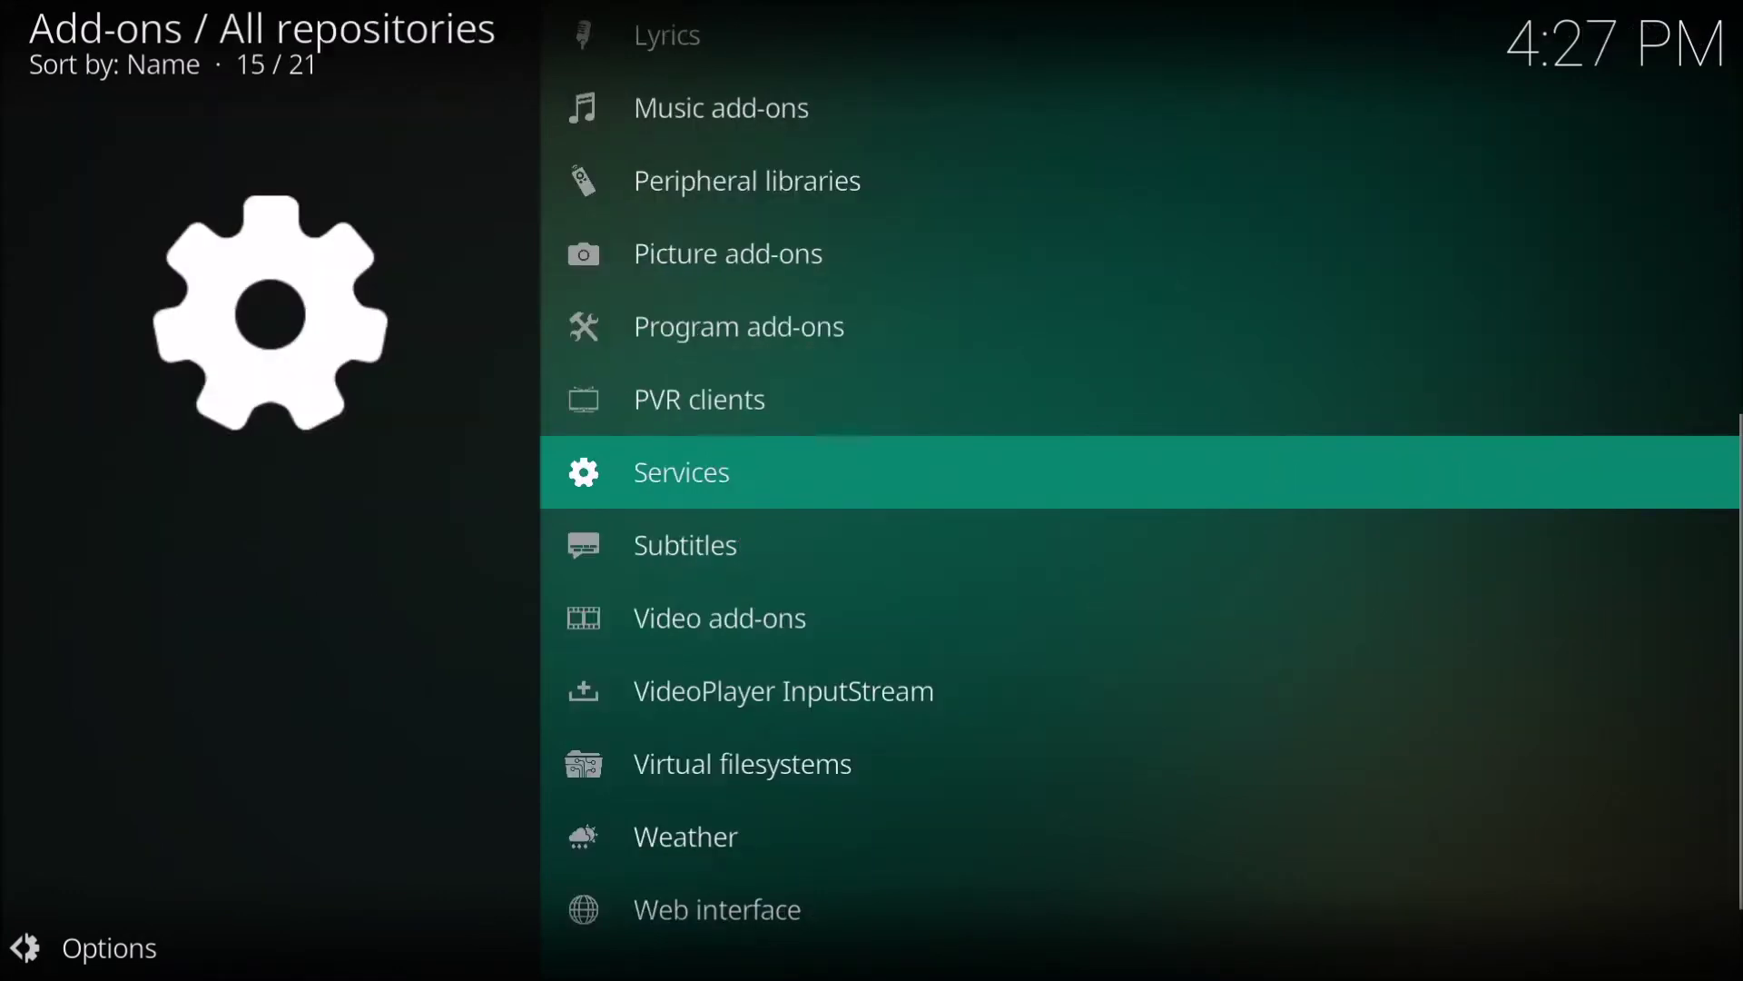
key(Return)
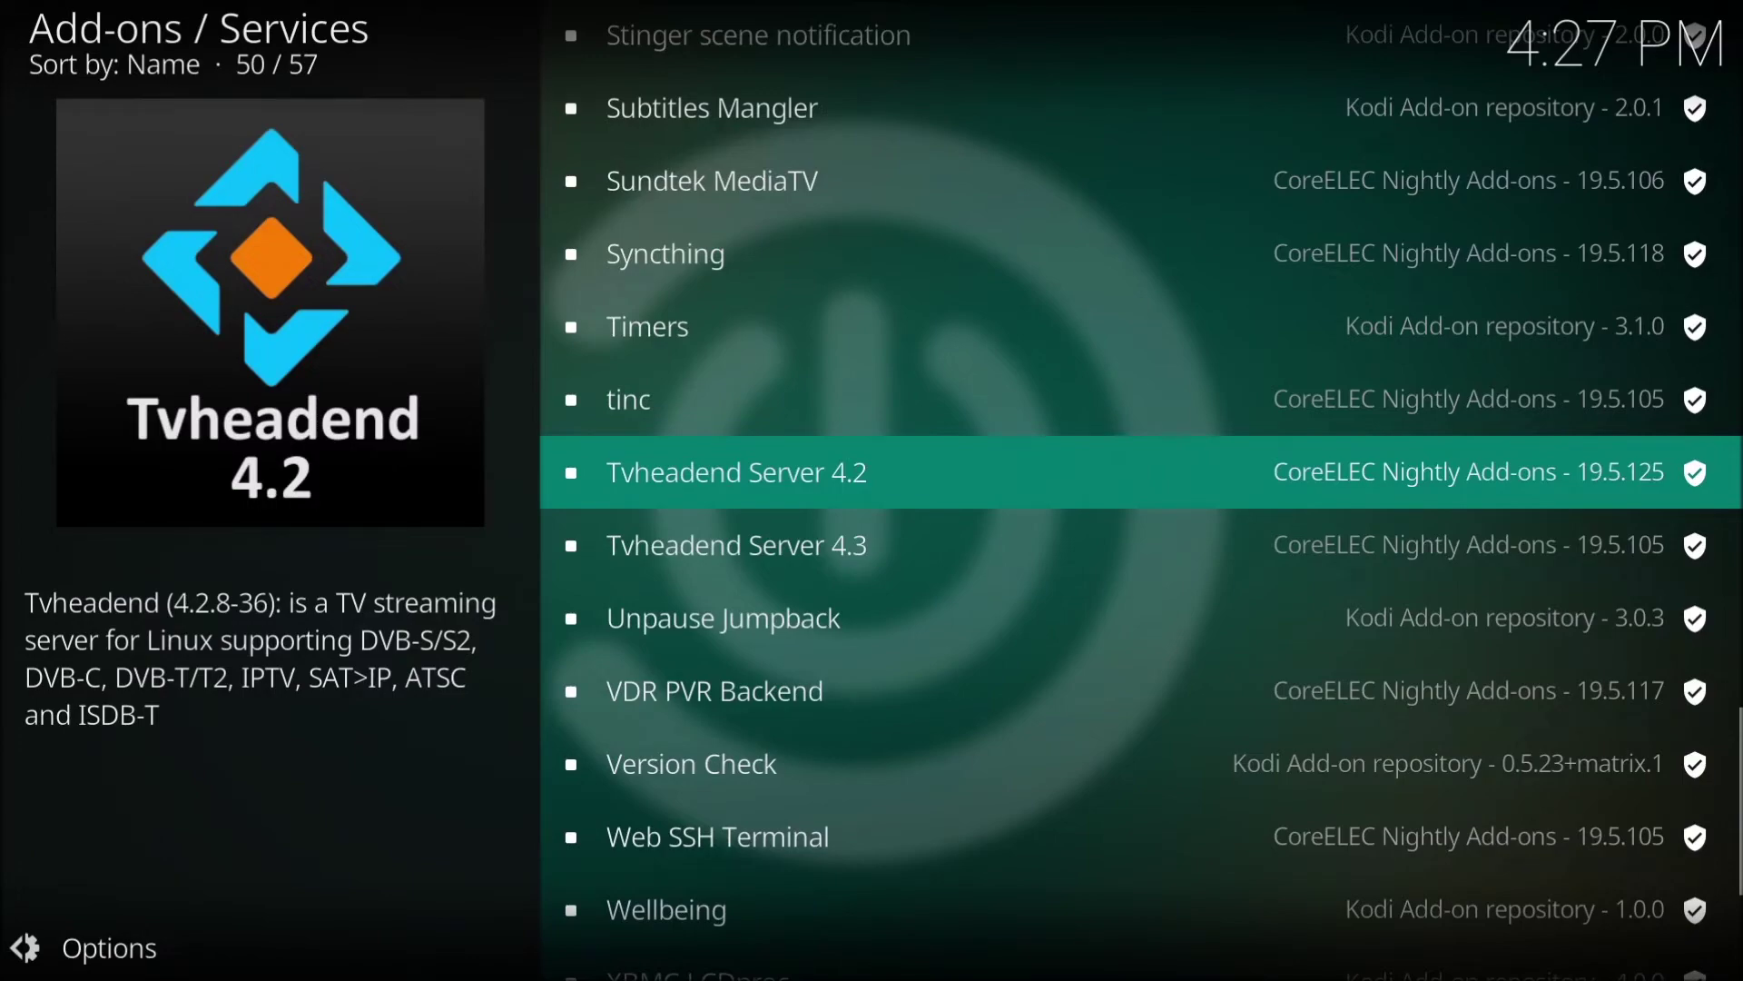
key(Down)
key(Return)
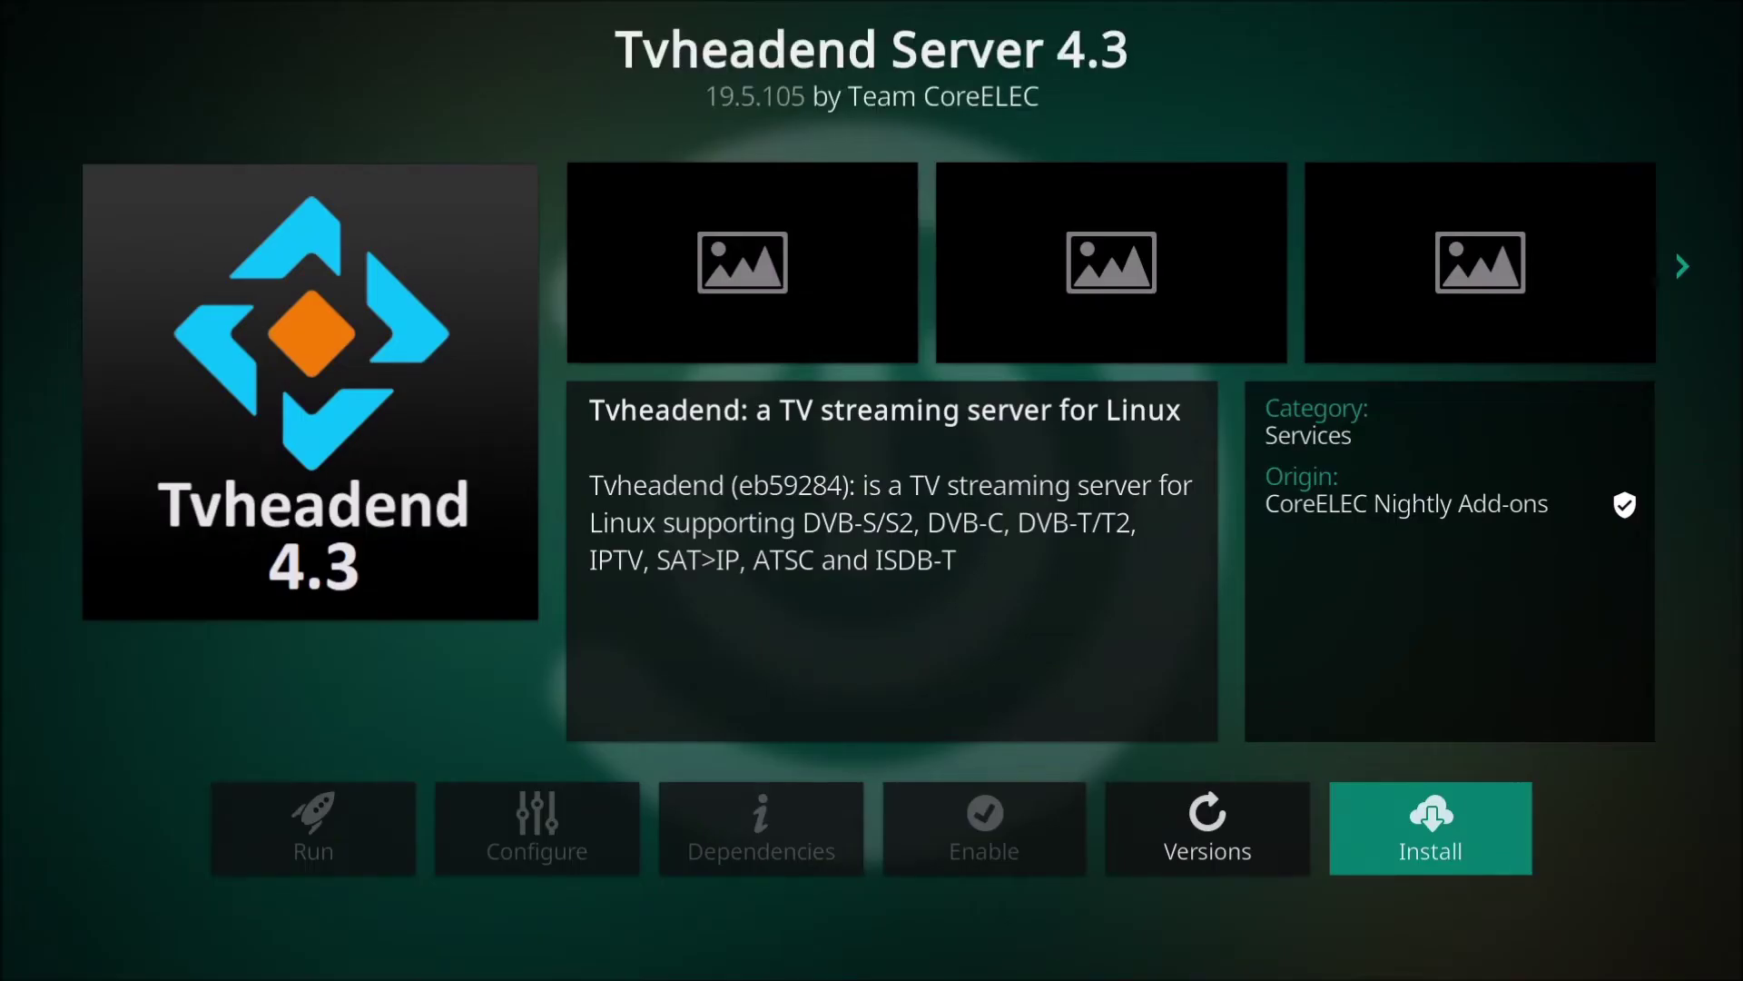
key(Return)
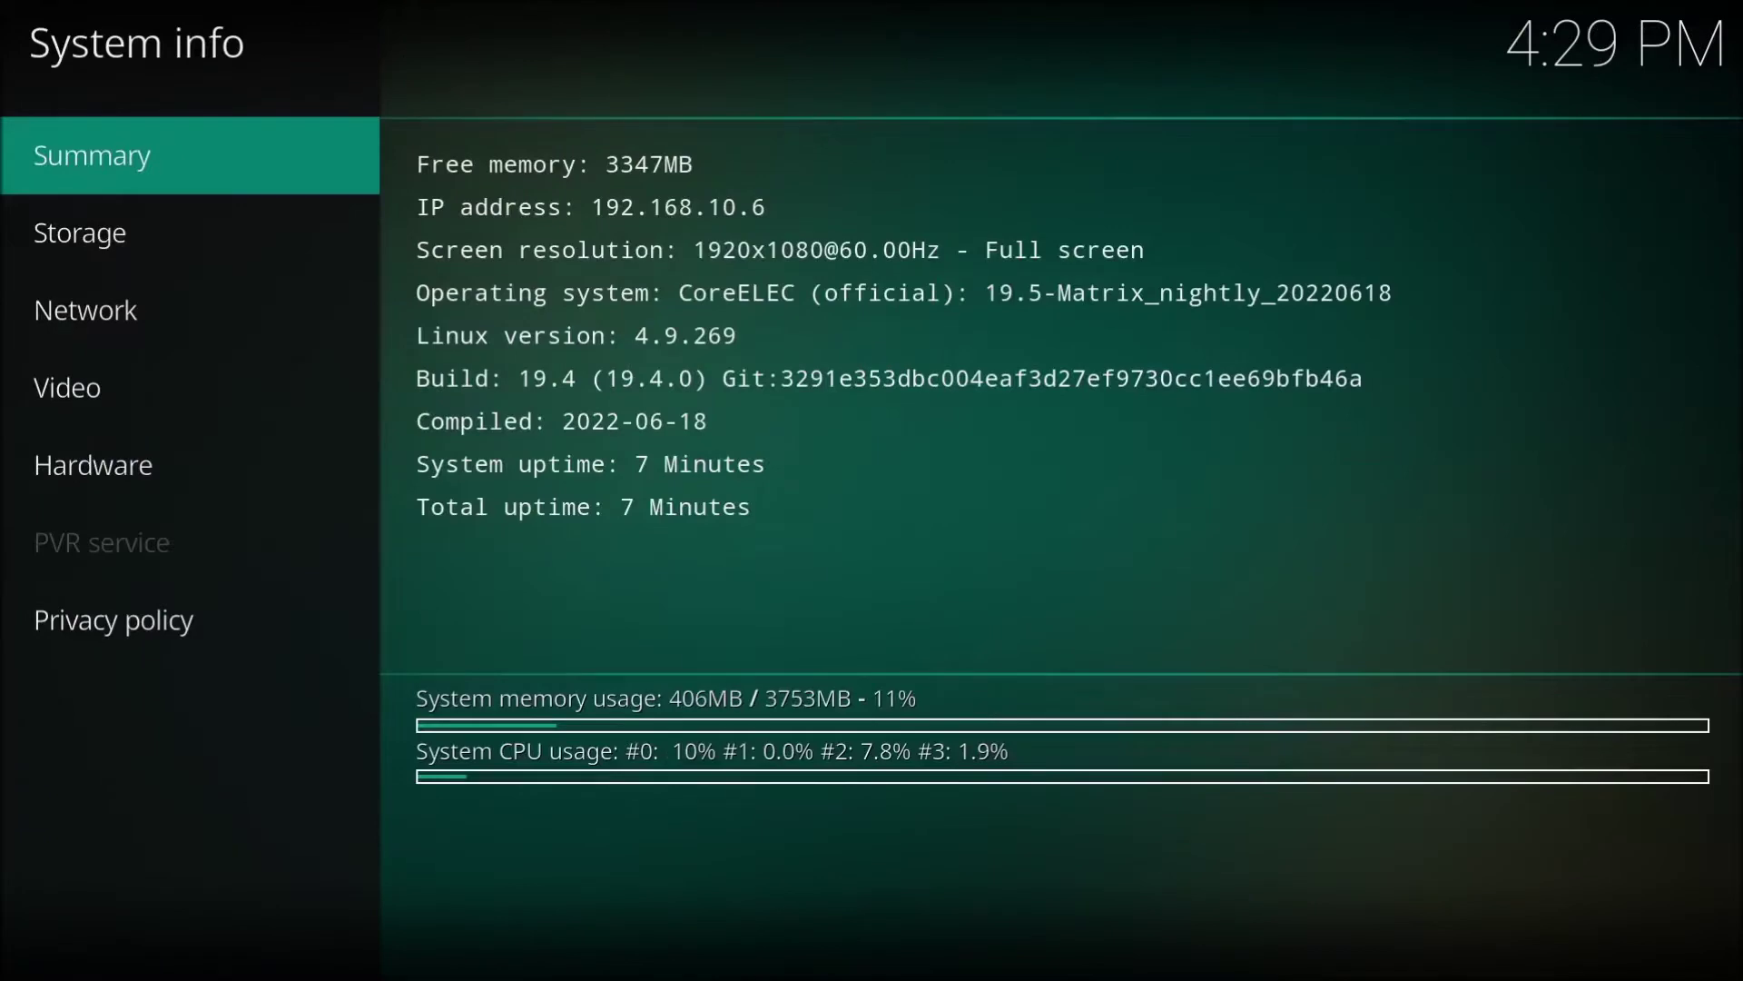
Step: Review the box's network, video and hardware details in the system information
key(Down)
key(Down)
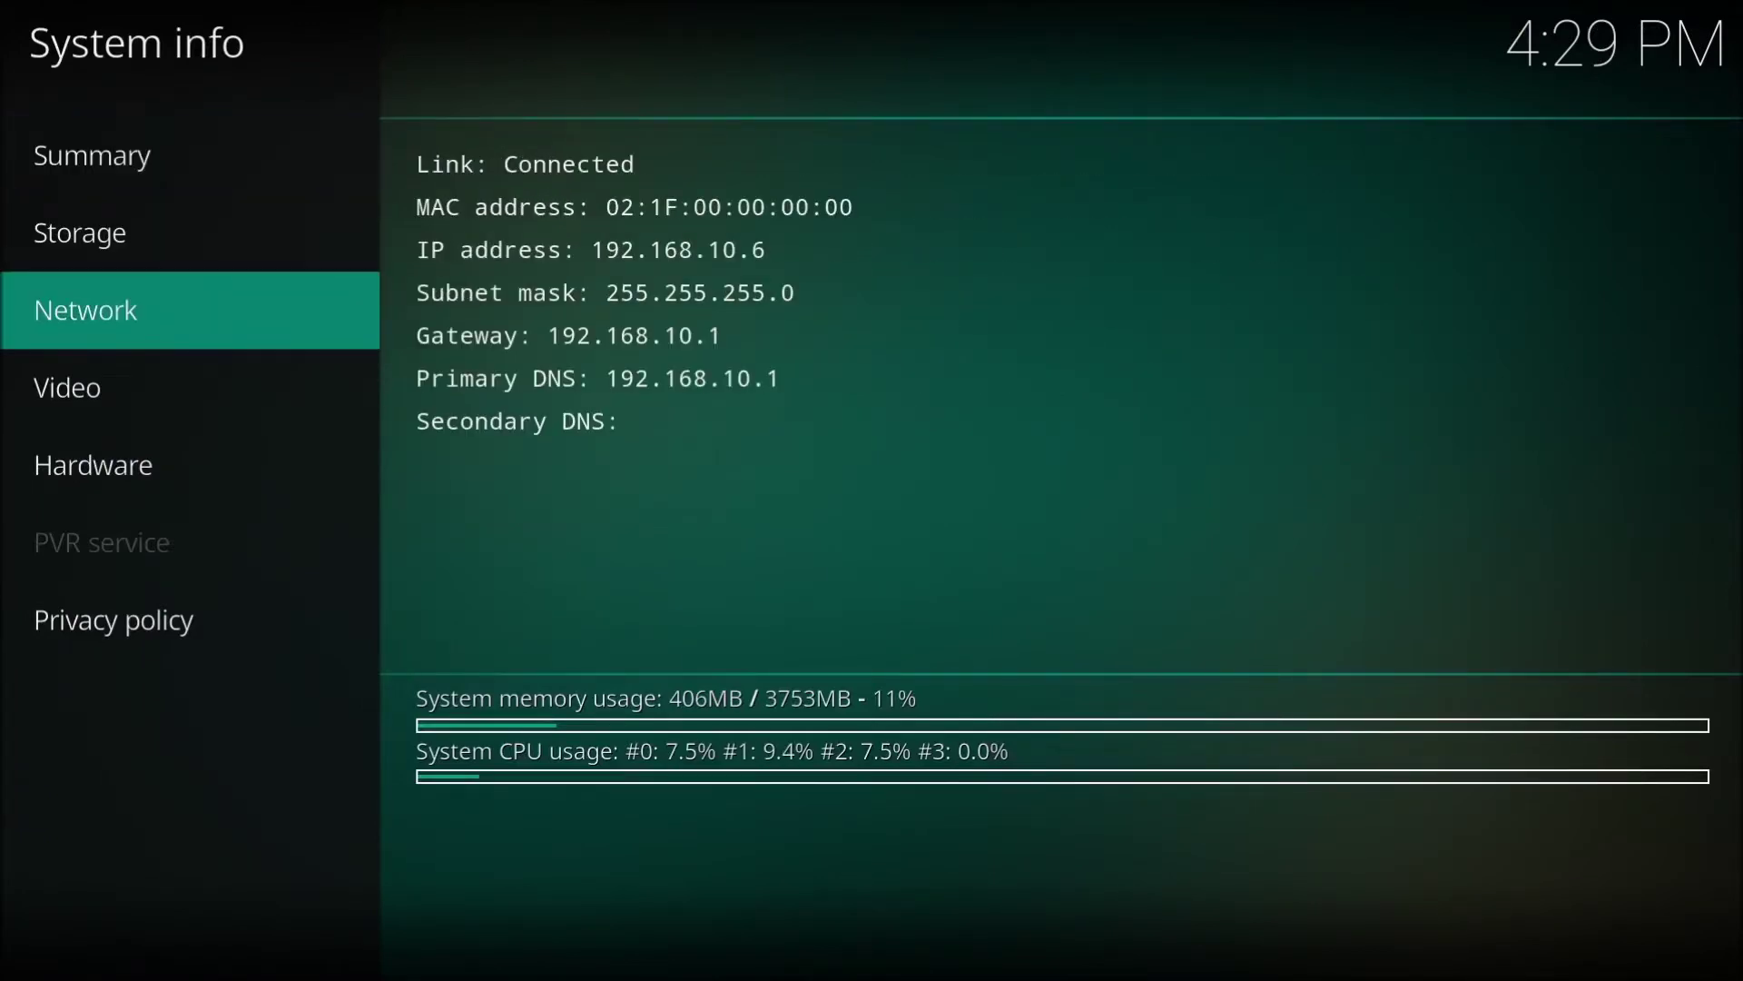
key(Down)
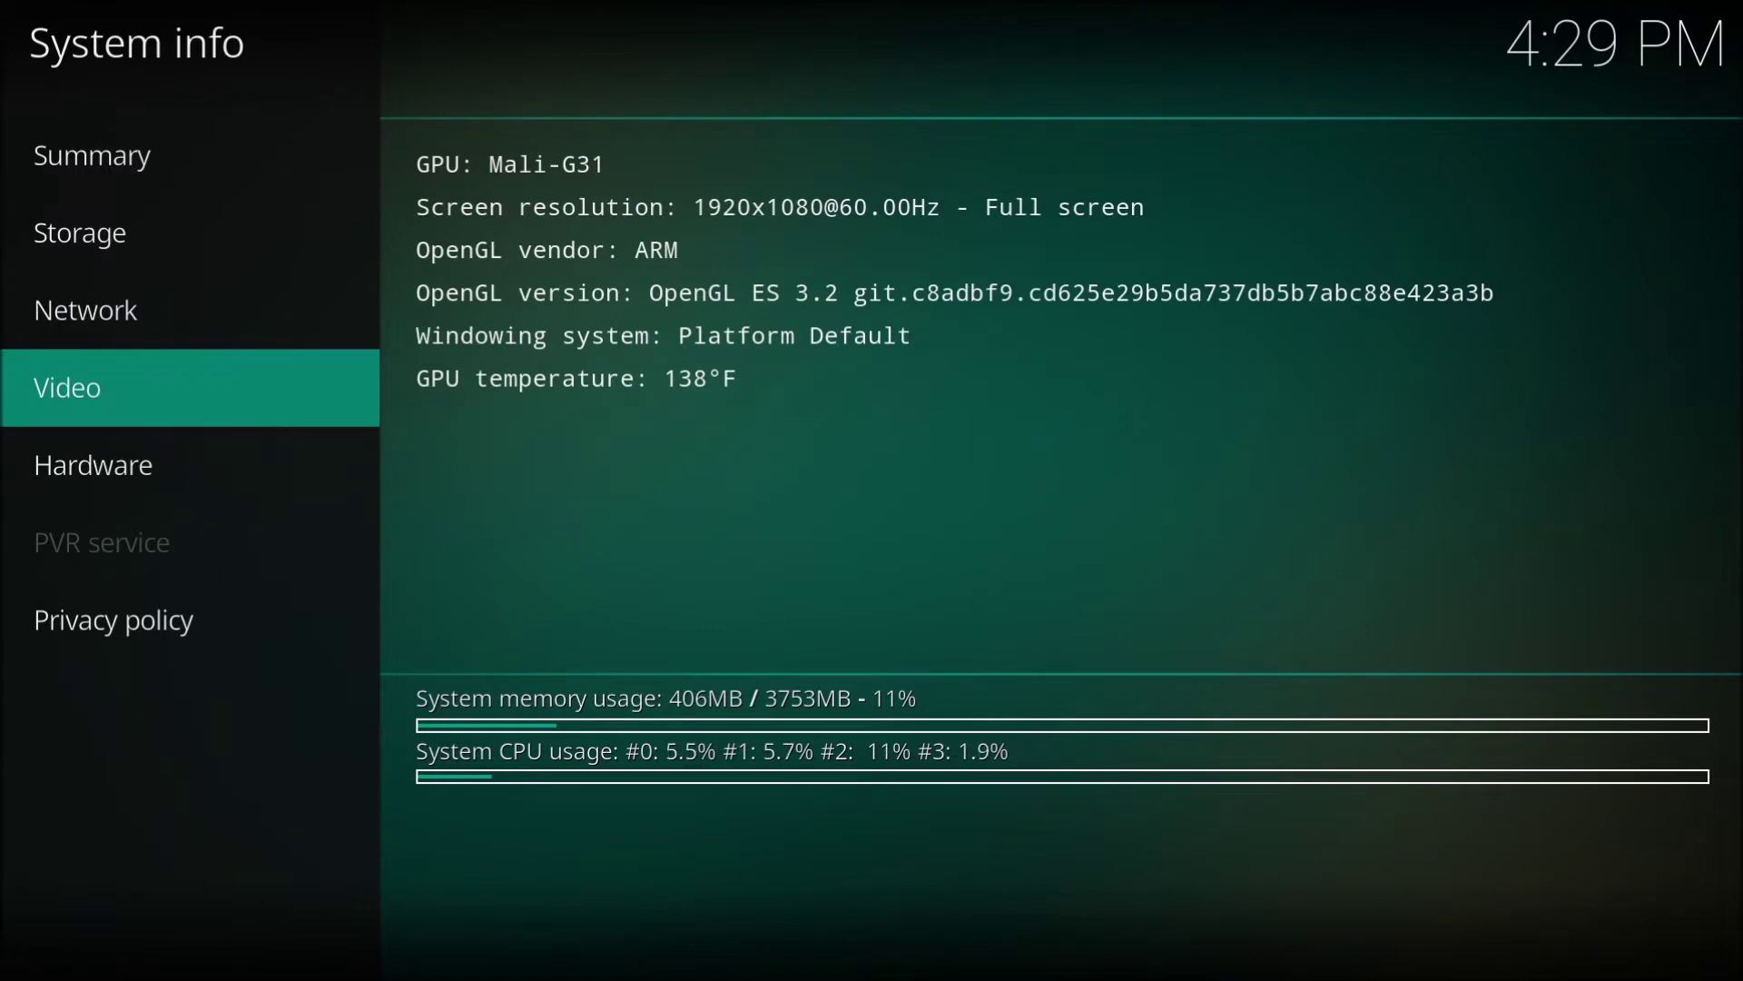
key(Down)
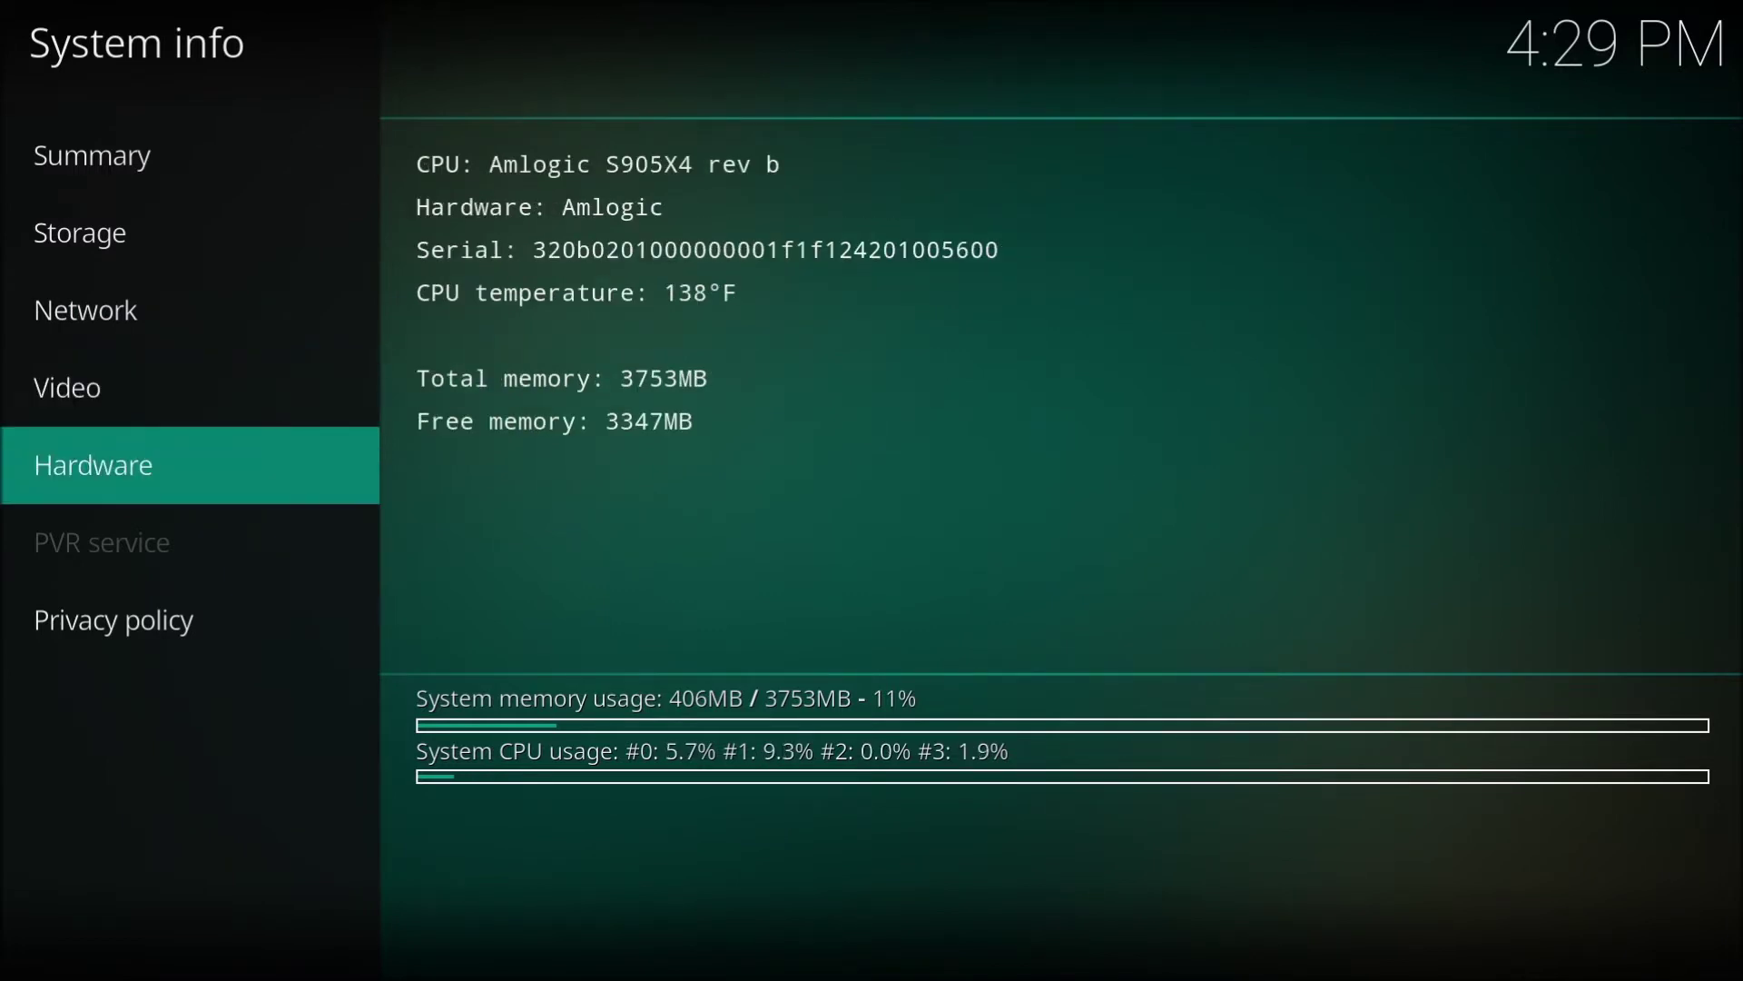
key(Down)
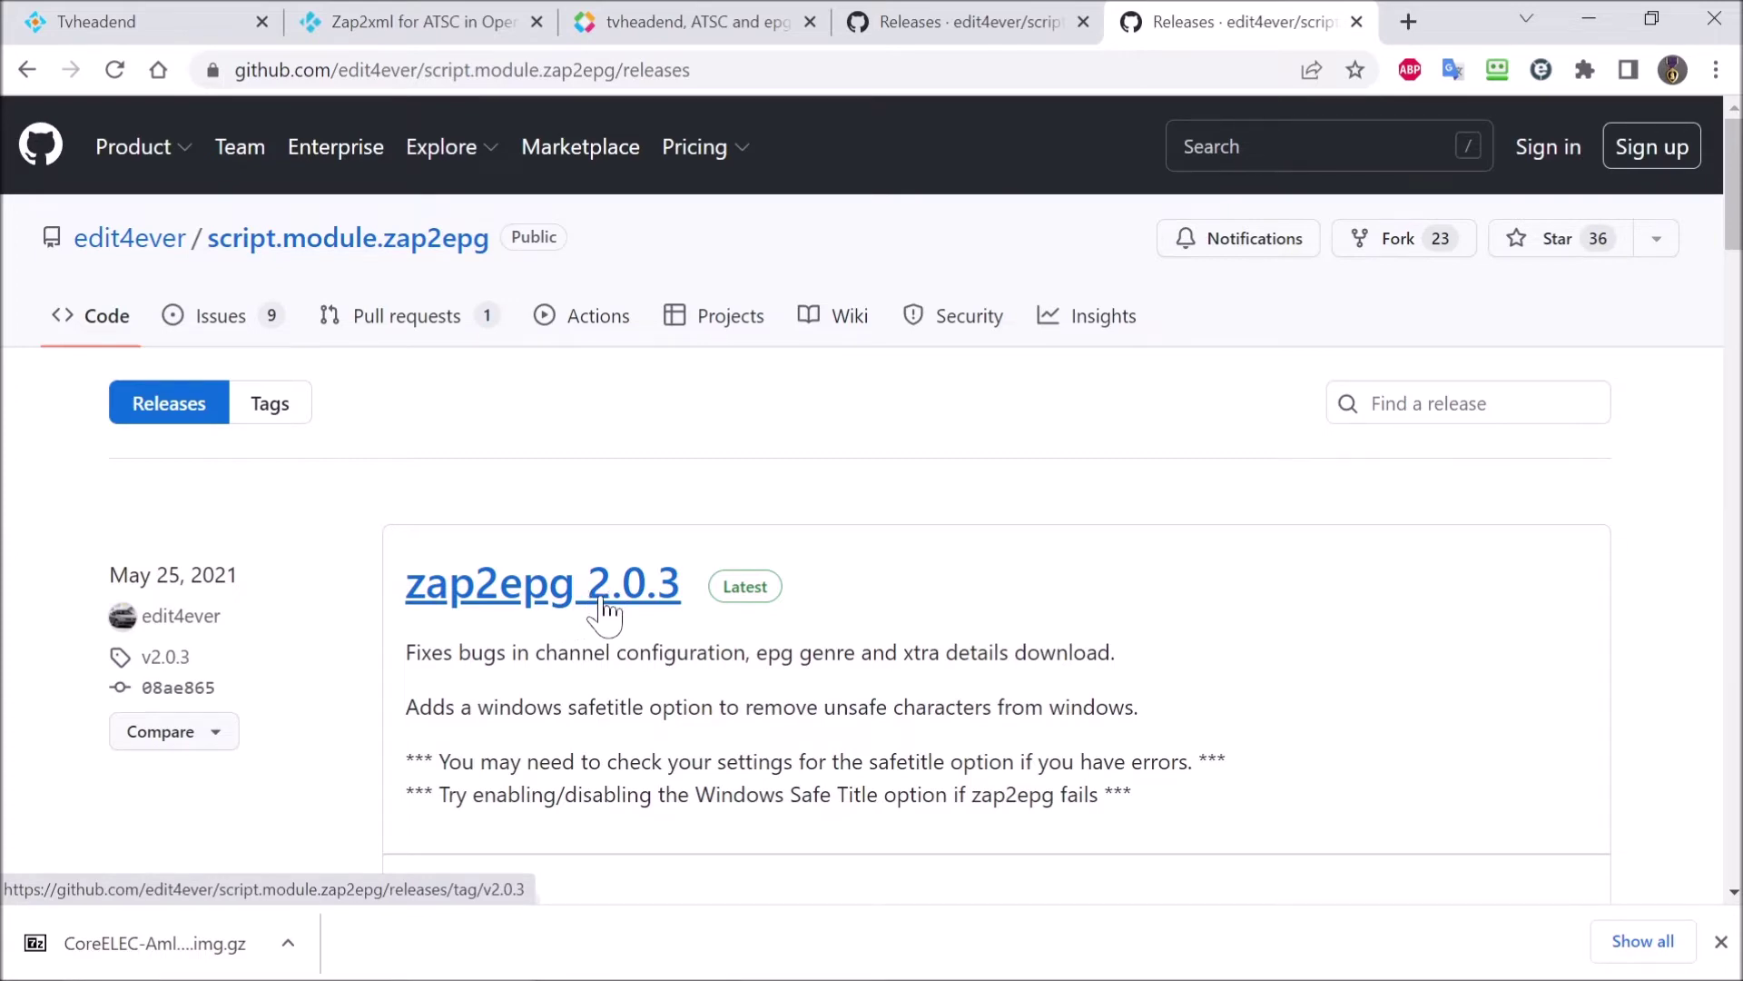
Step: Switch to File Explorer and copy script.module.zap2epg-2.0.3.zip from the PC's Downloads folder into the Downloads share on 192.168.10.6
key(alt+Tab)
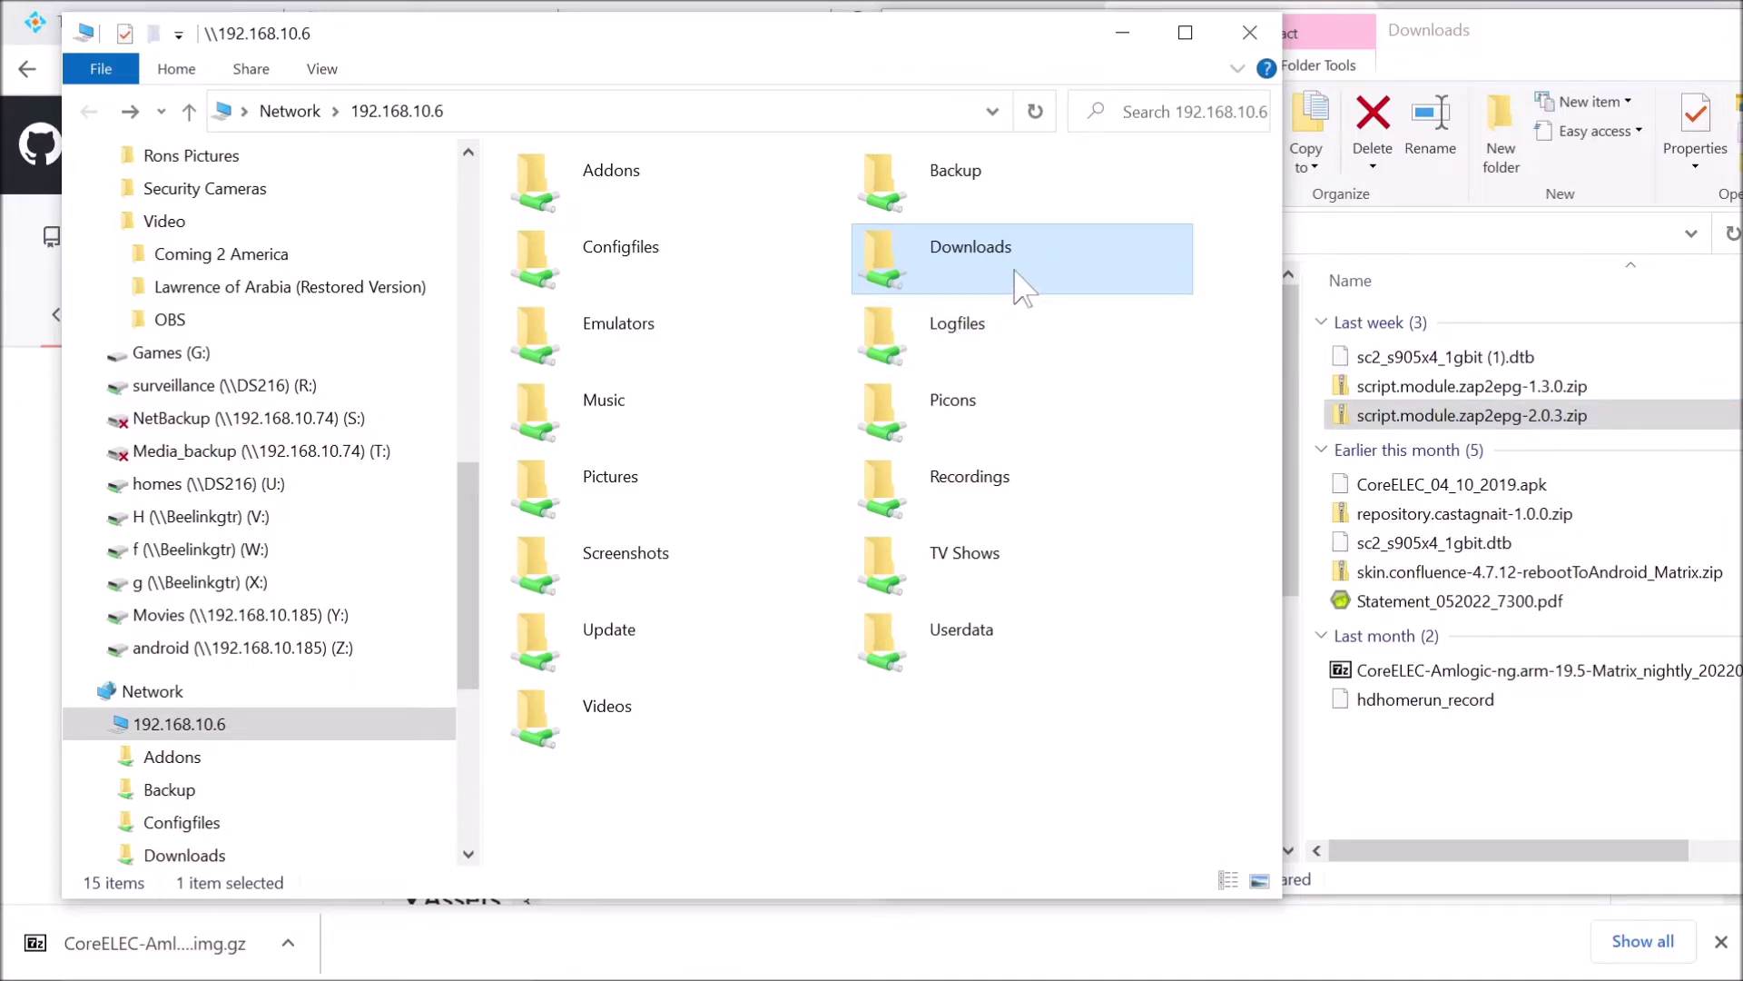
right_click(1375, 415)
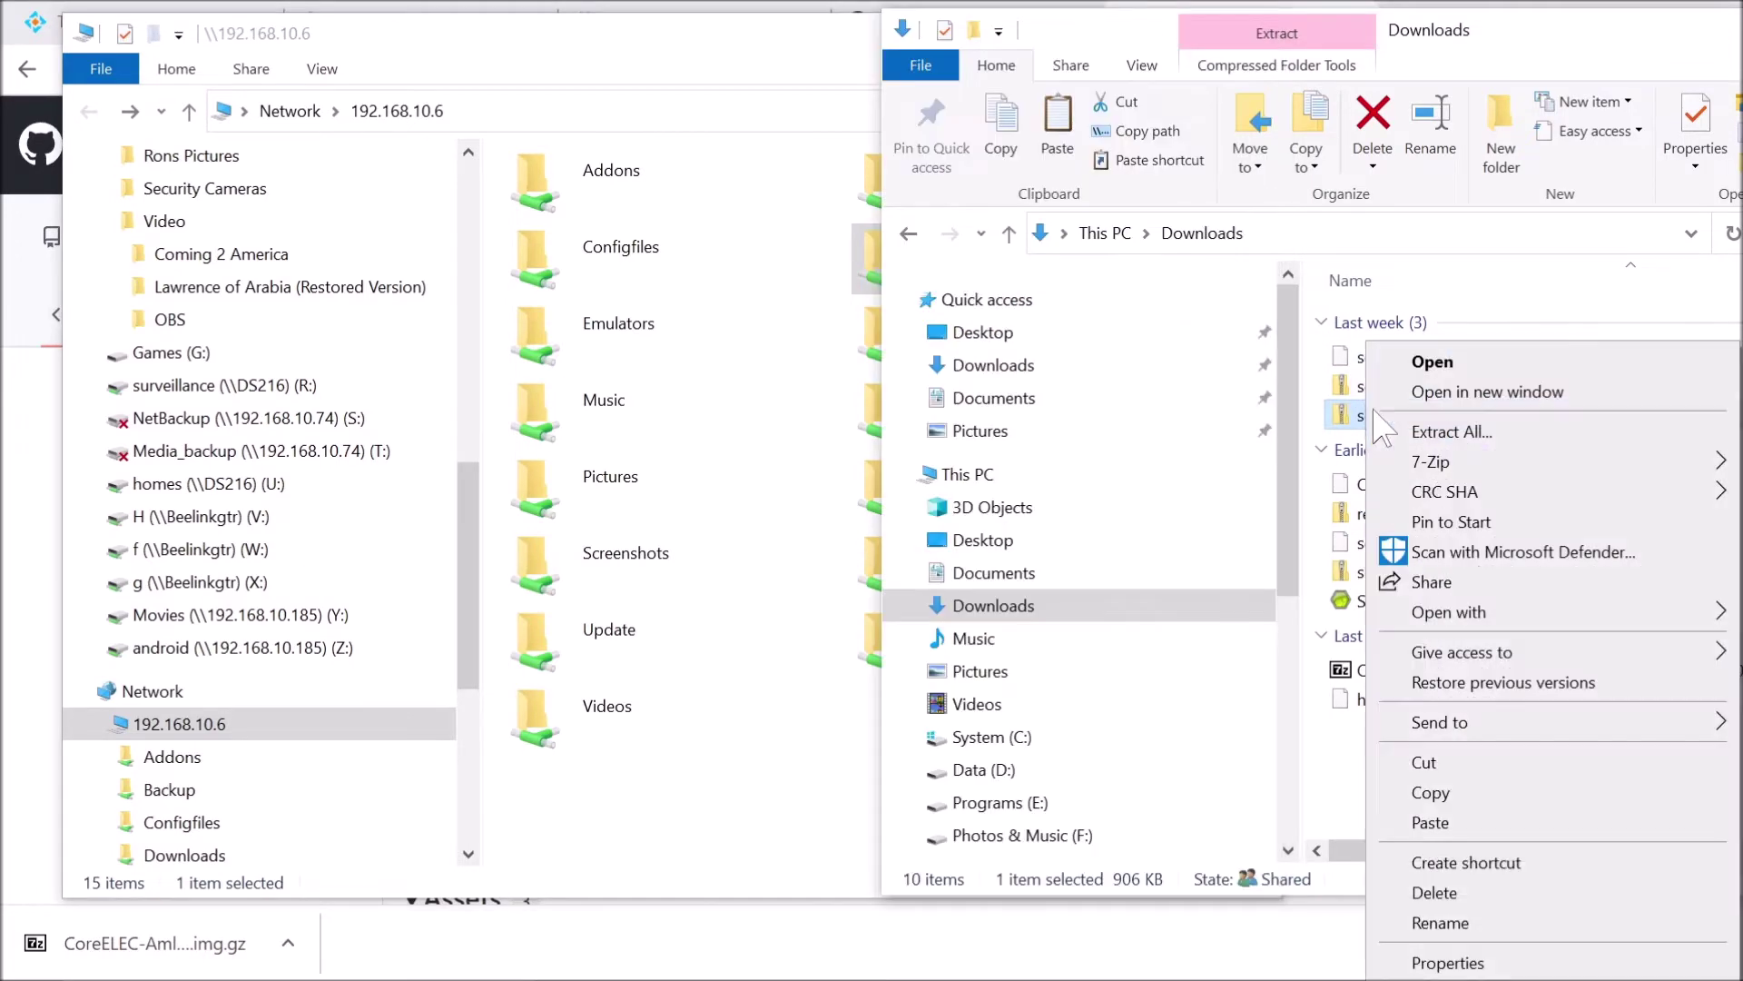
click(1435, 793)
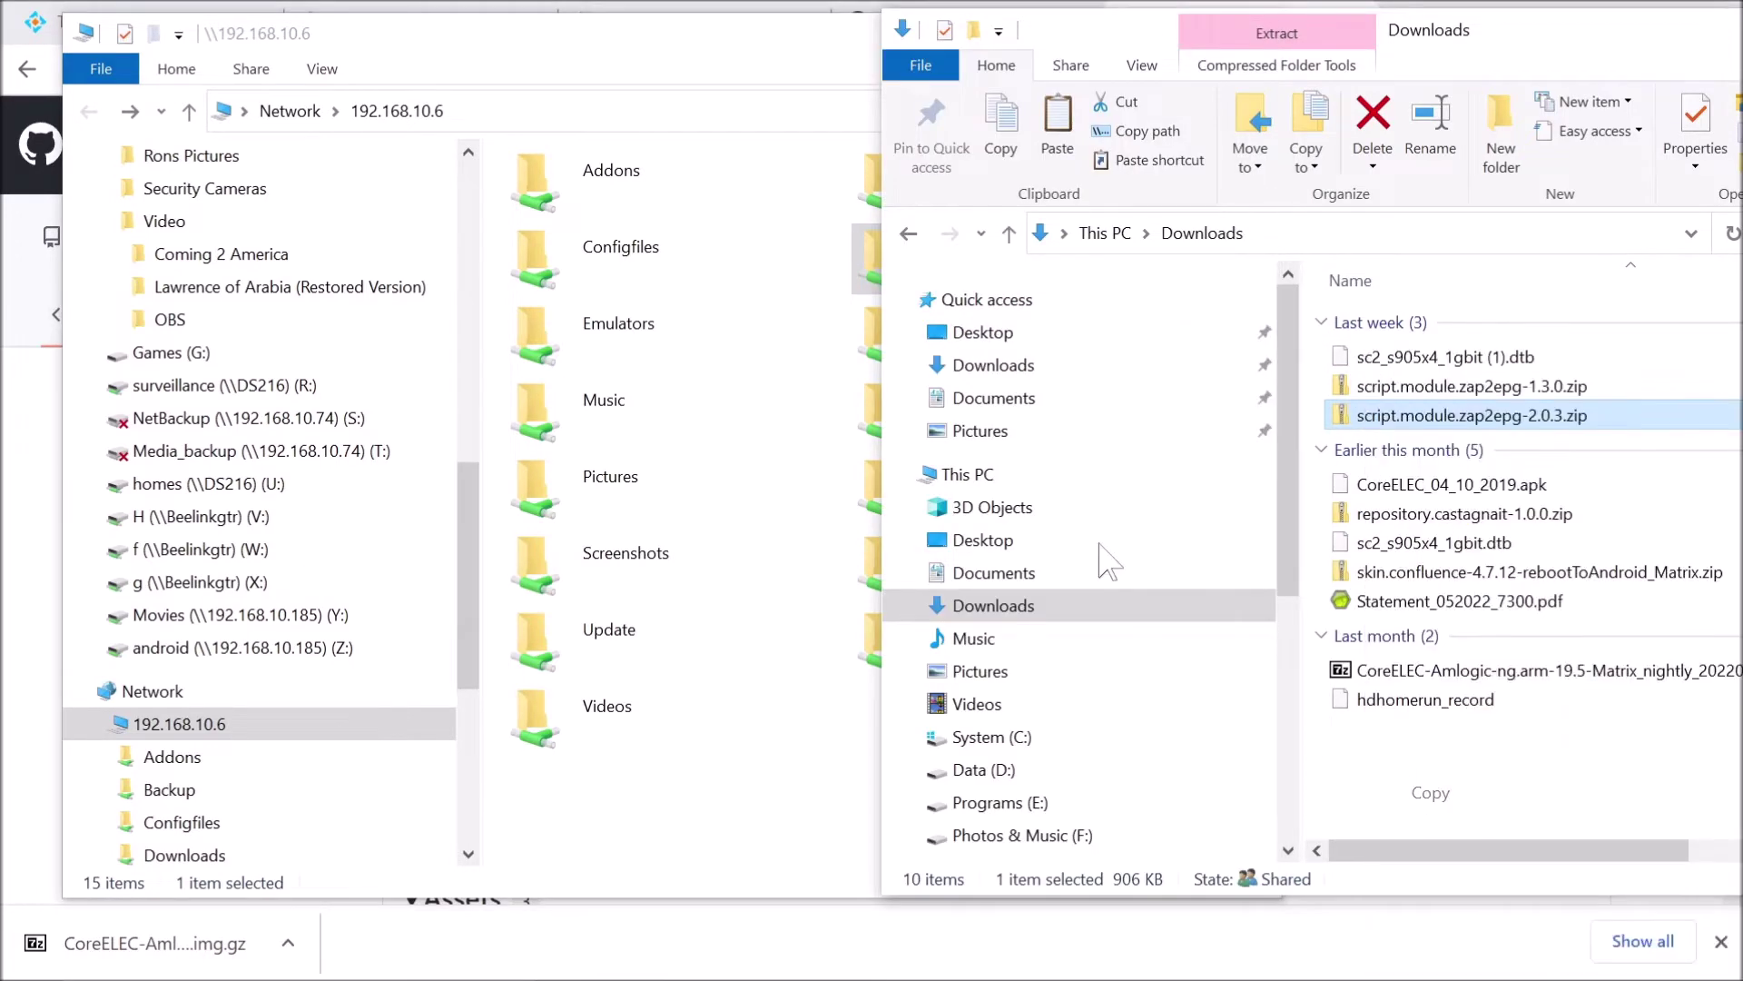
click(803, 41)
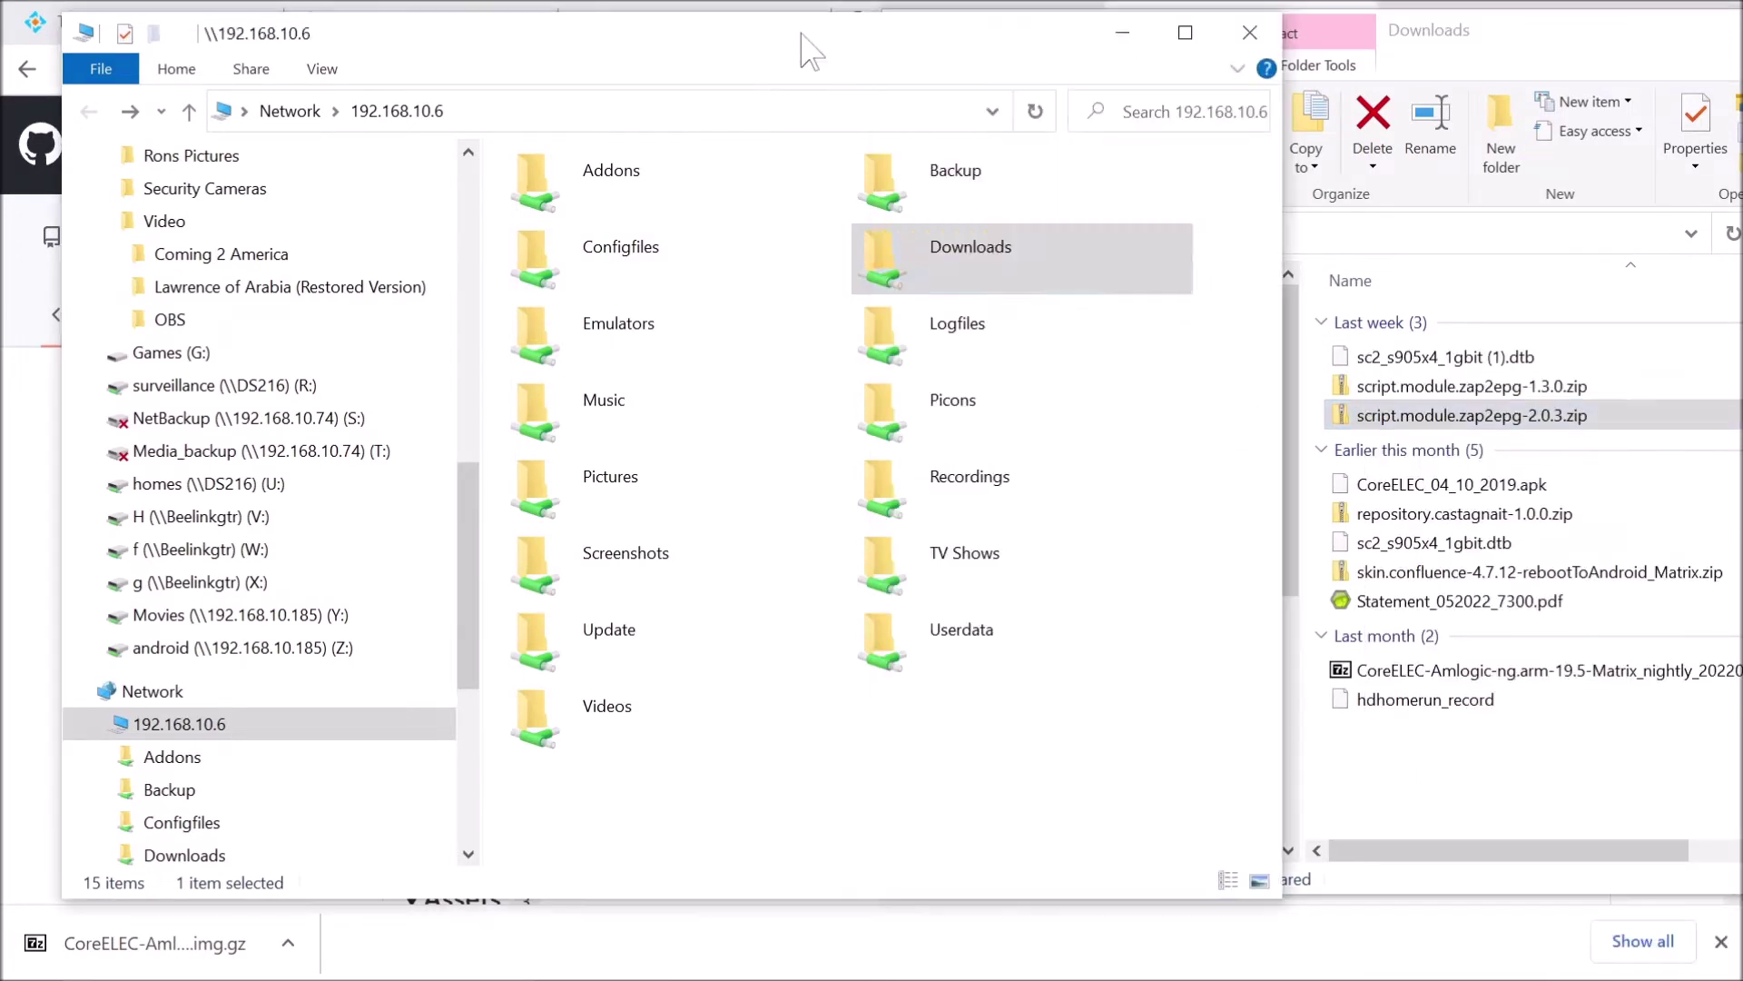
right_click(941, 257)
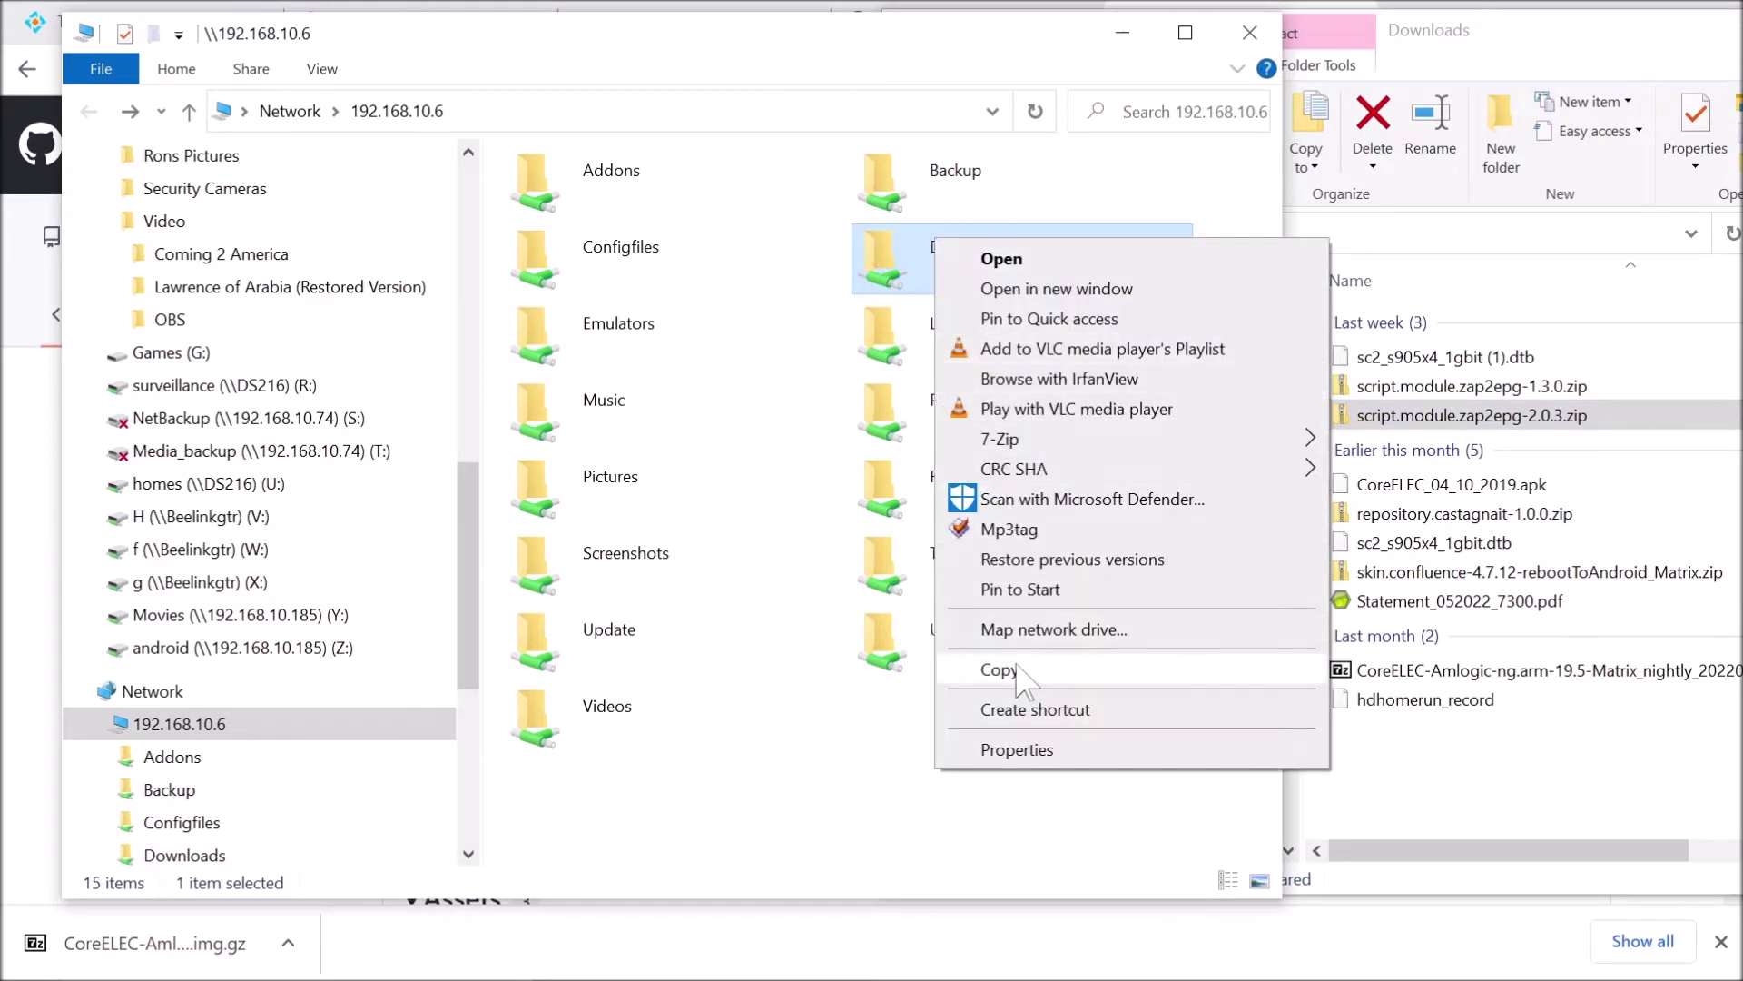
double_click(913, 283)
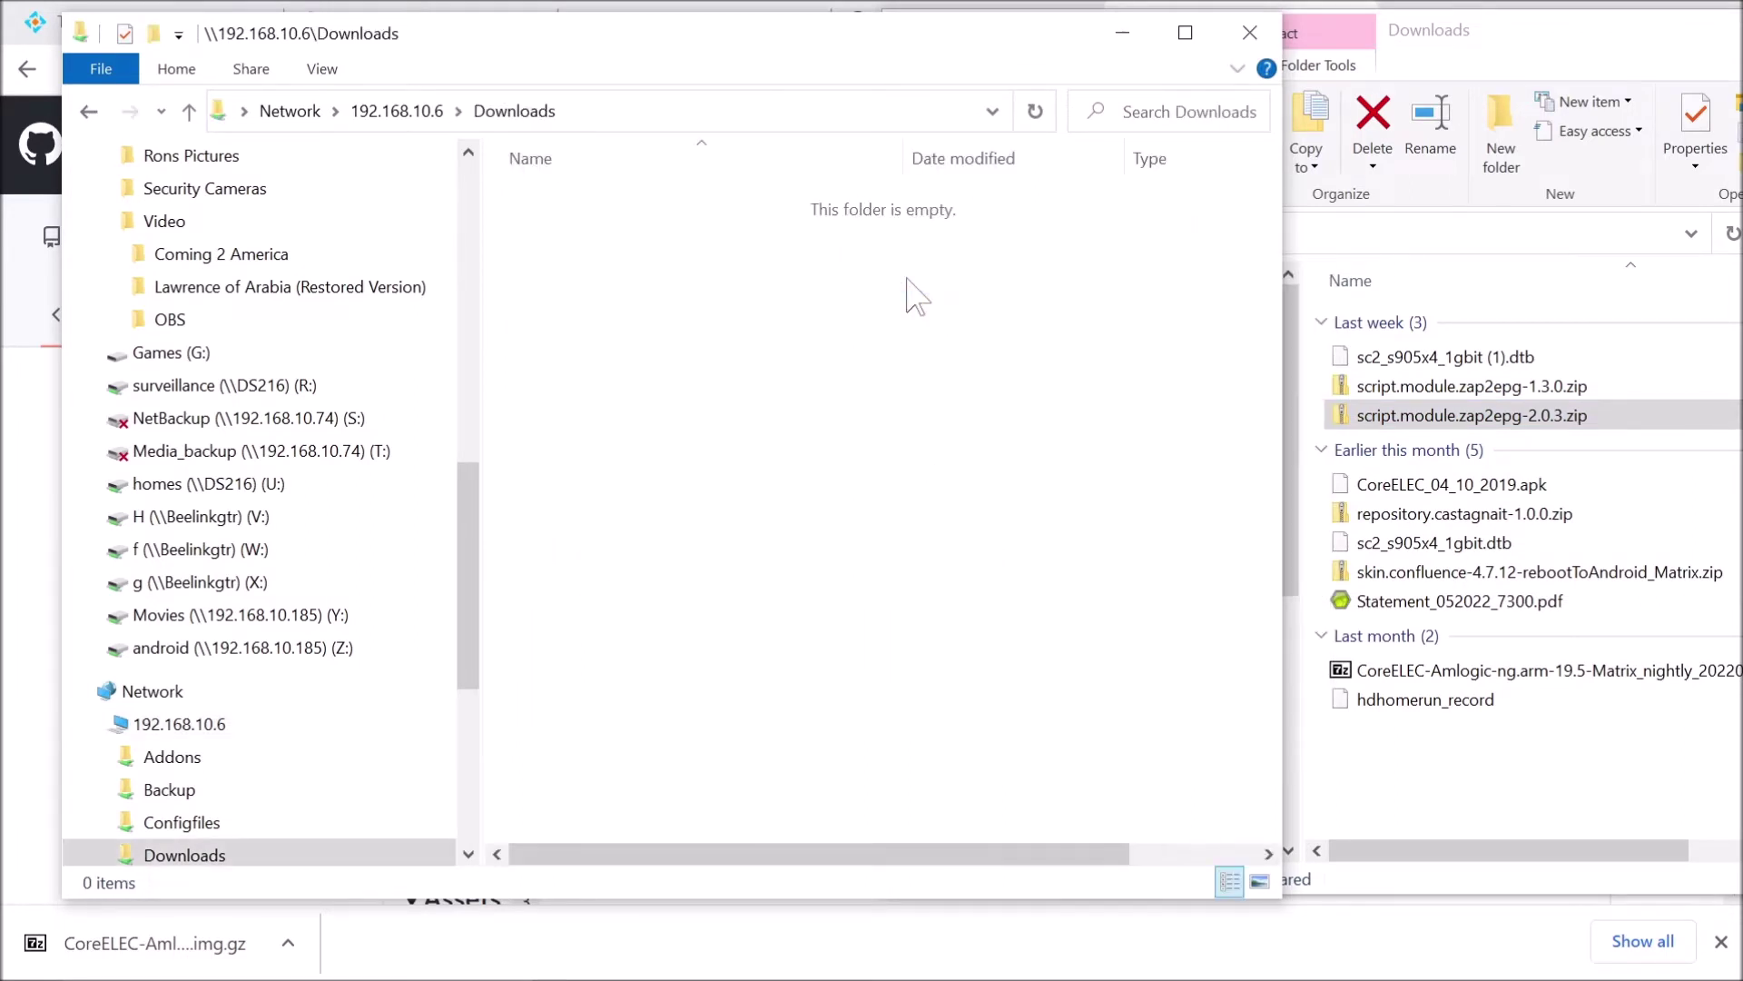
right_click(867, 302)
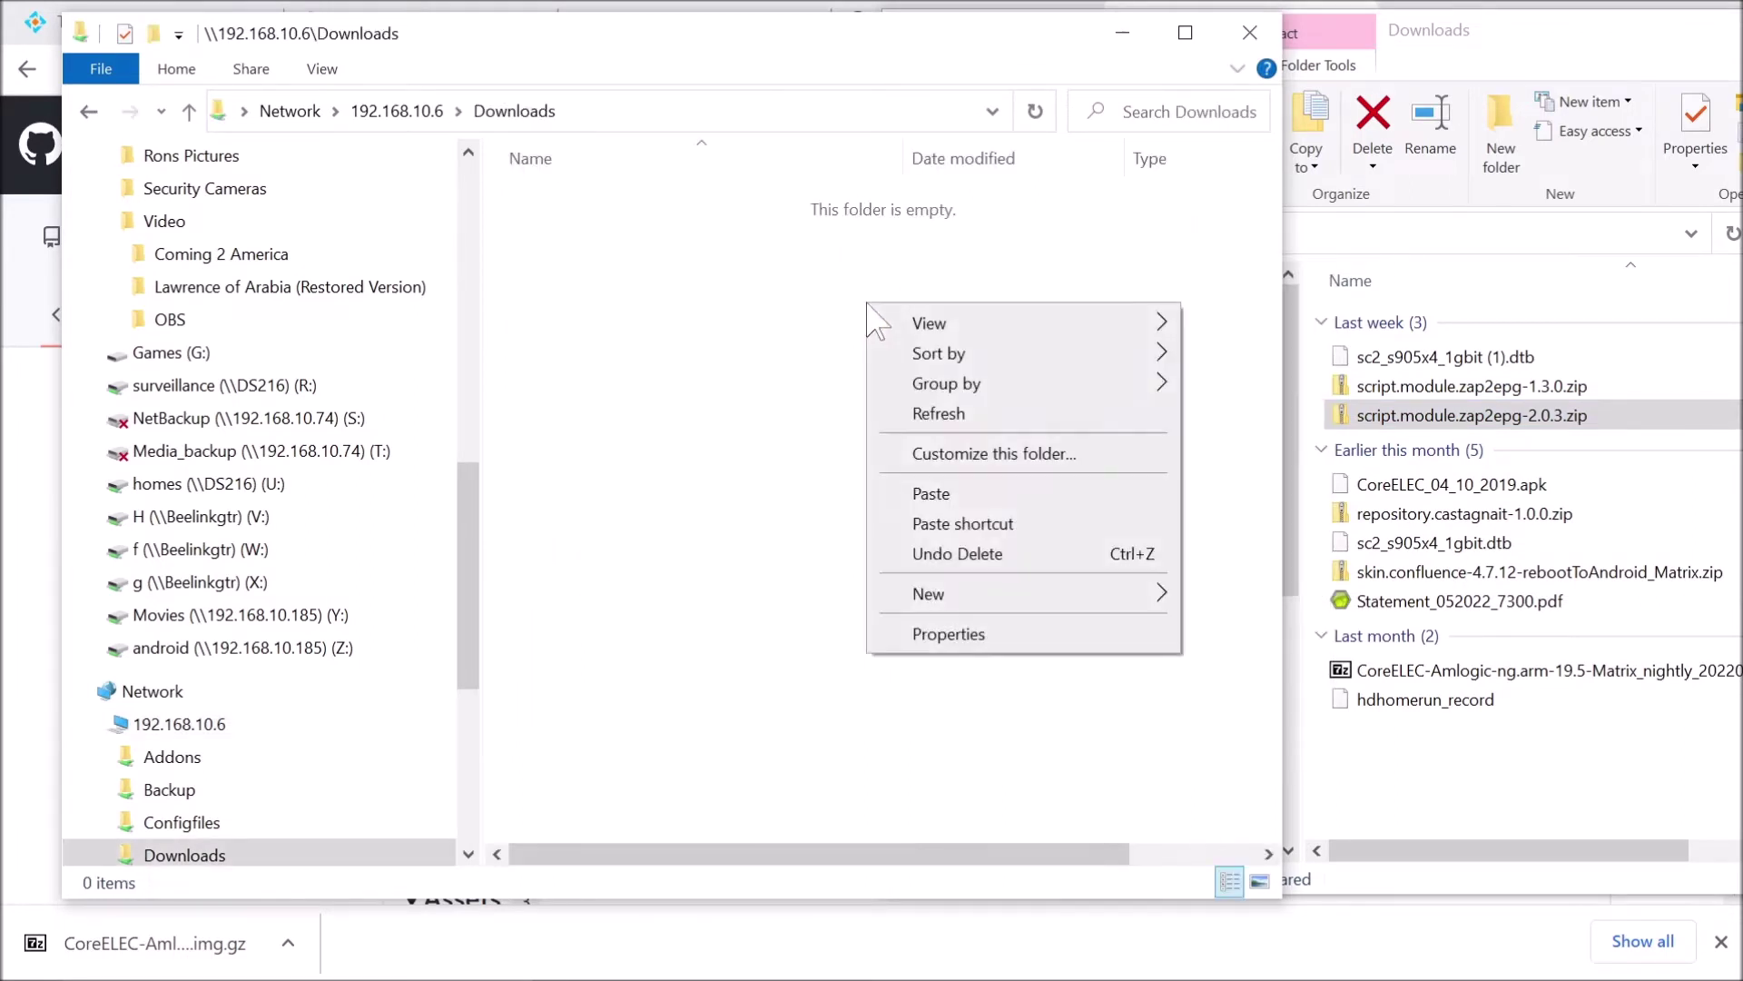
click(931, 493)
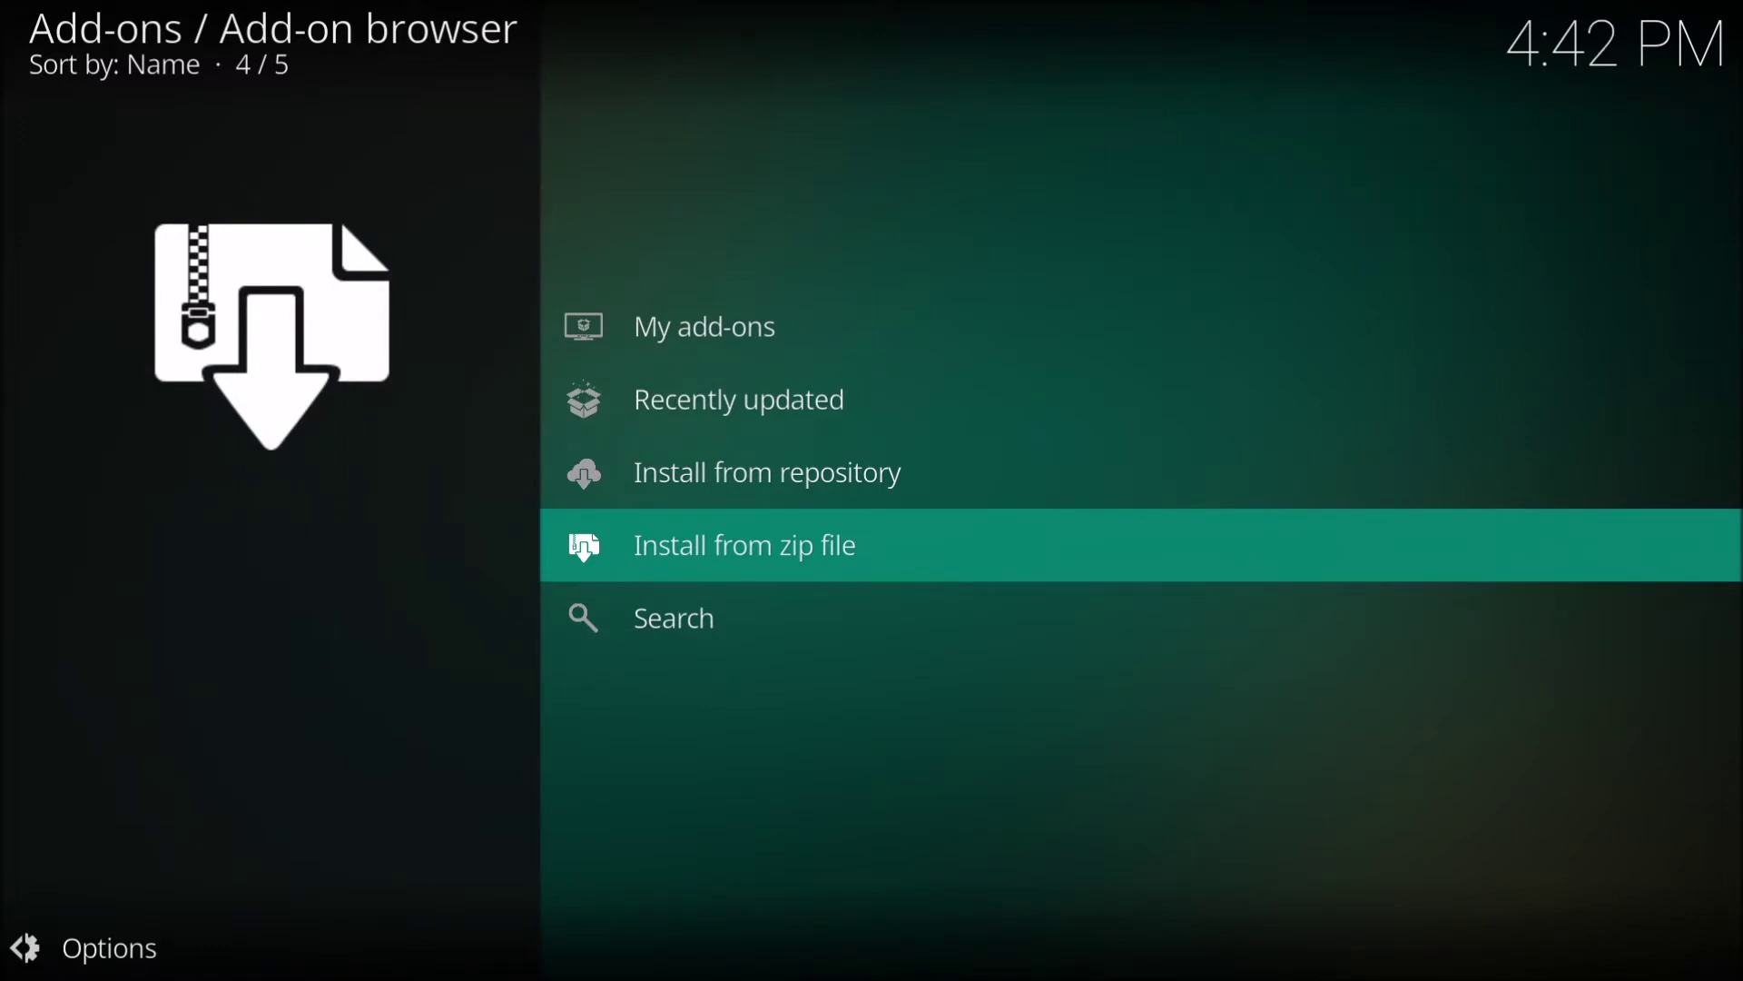
Step: In Kodi, run the zap2epg program add-on, agree to set up a lineup, and choose USA as the country
key(BackSpace)
key(Right)
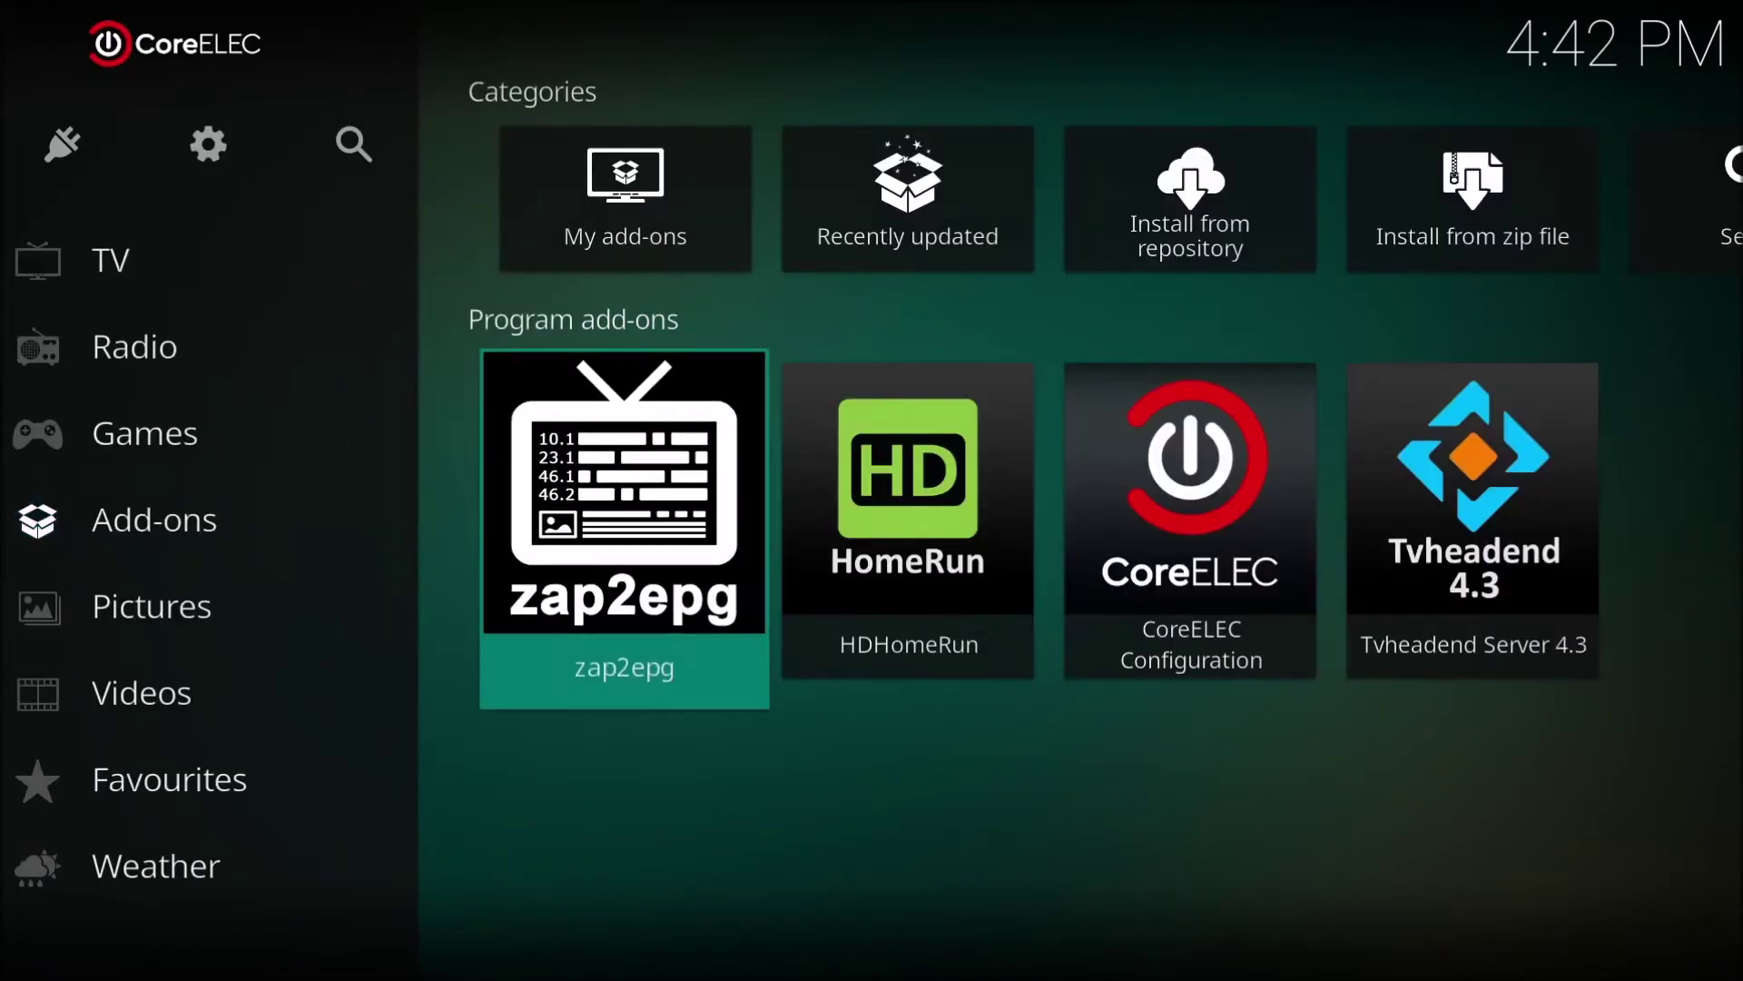
key(Return)
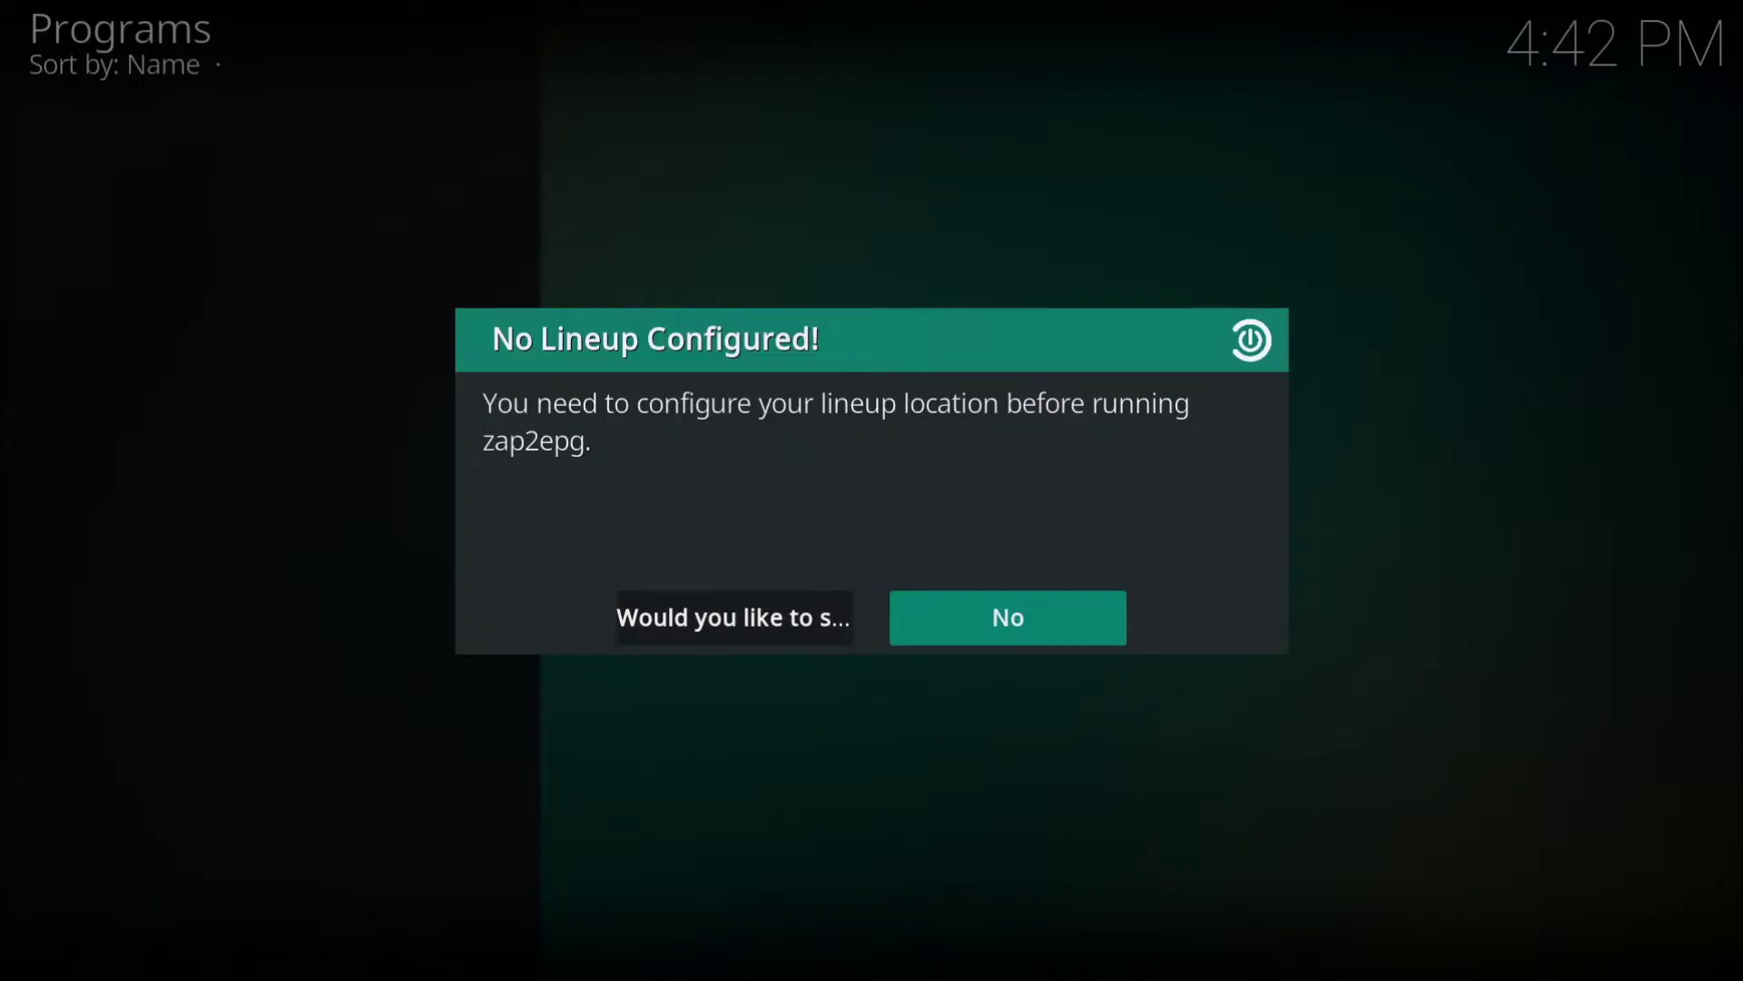
key(Left)
key(Return)
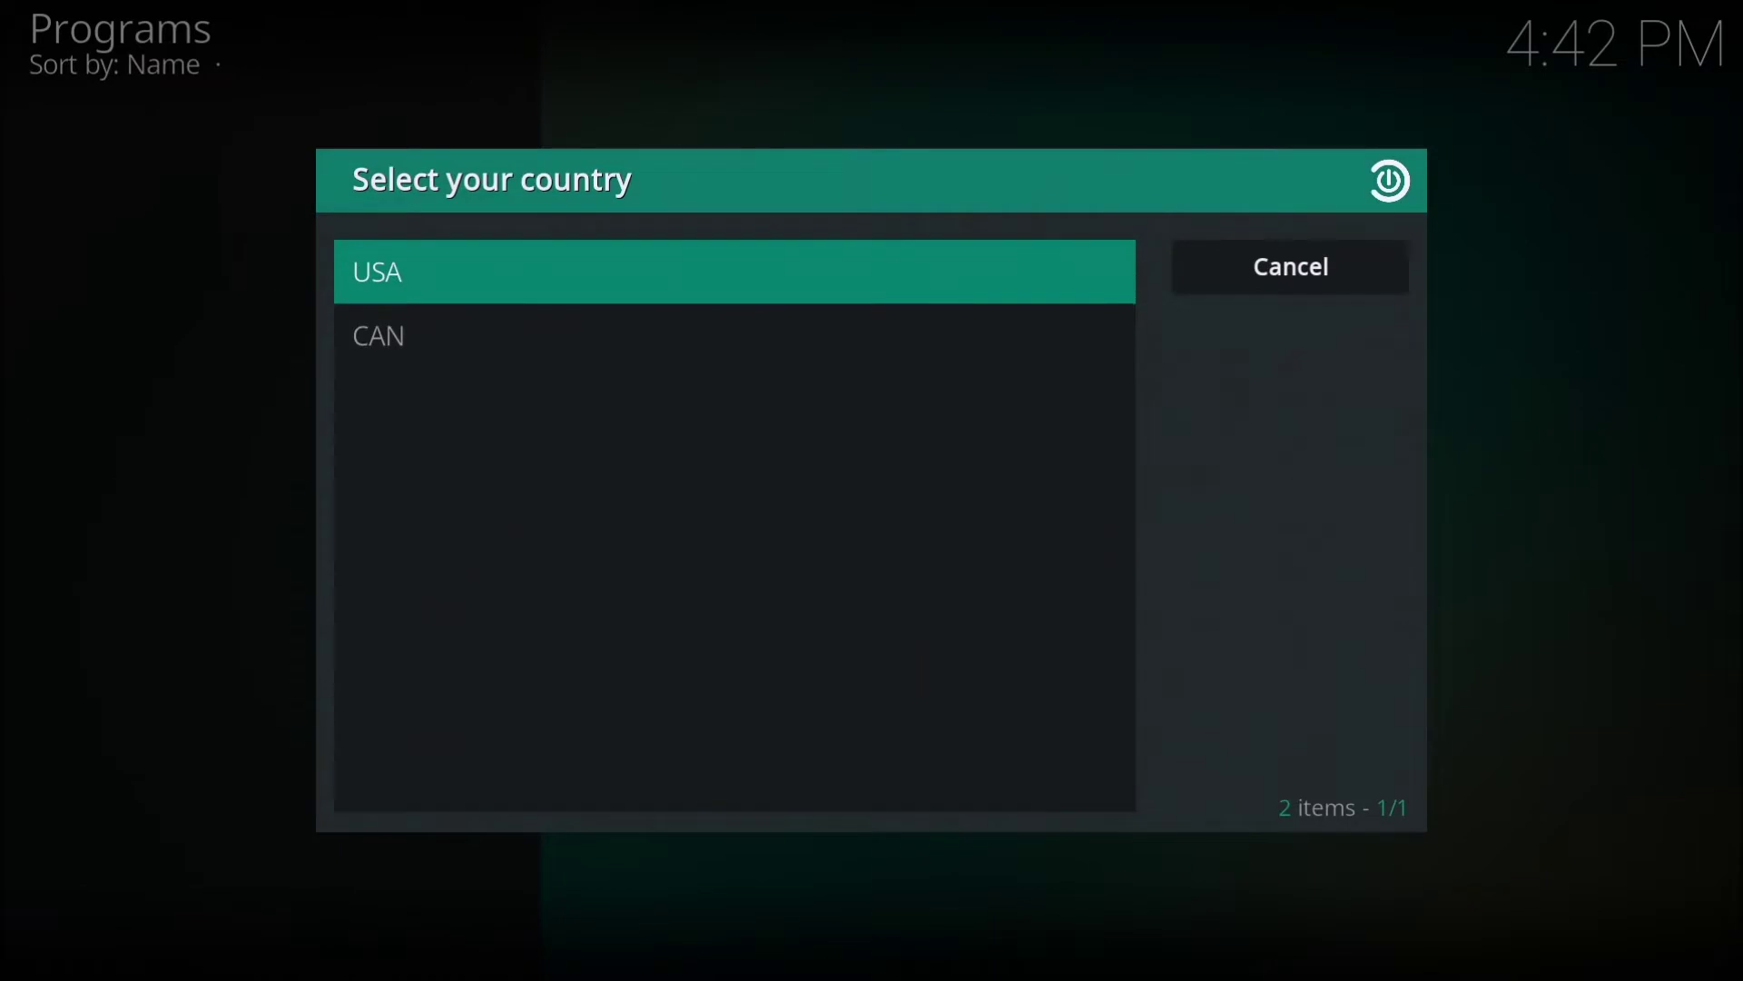
key(Return)
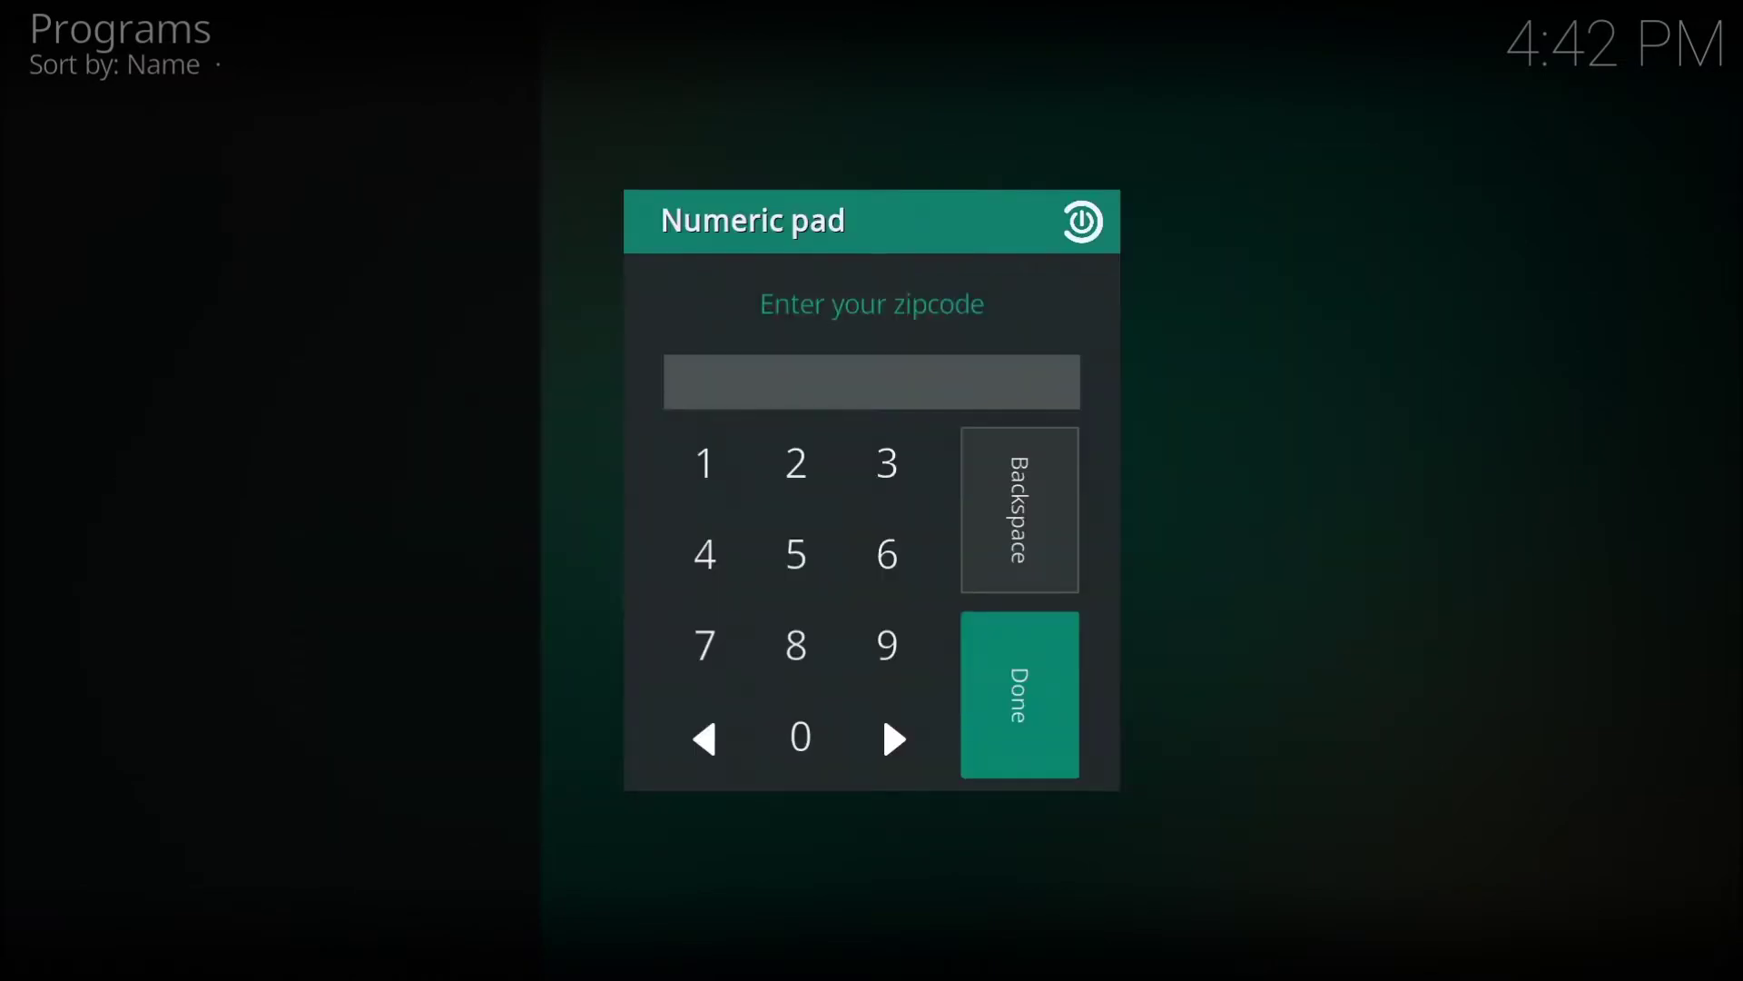
Step: Enter the local zip code for the zap2epg lineup search and submit it
key(Right)
text(48)
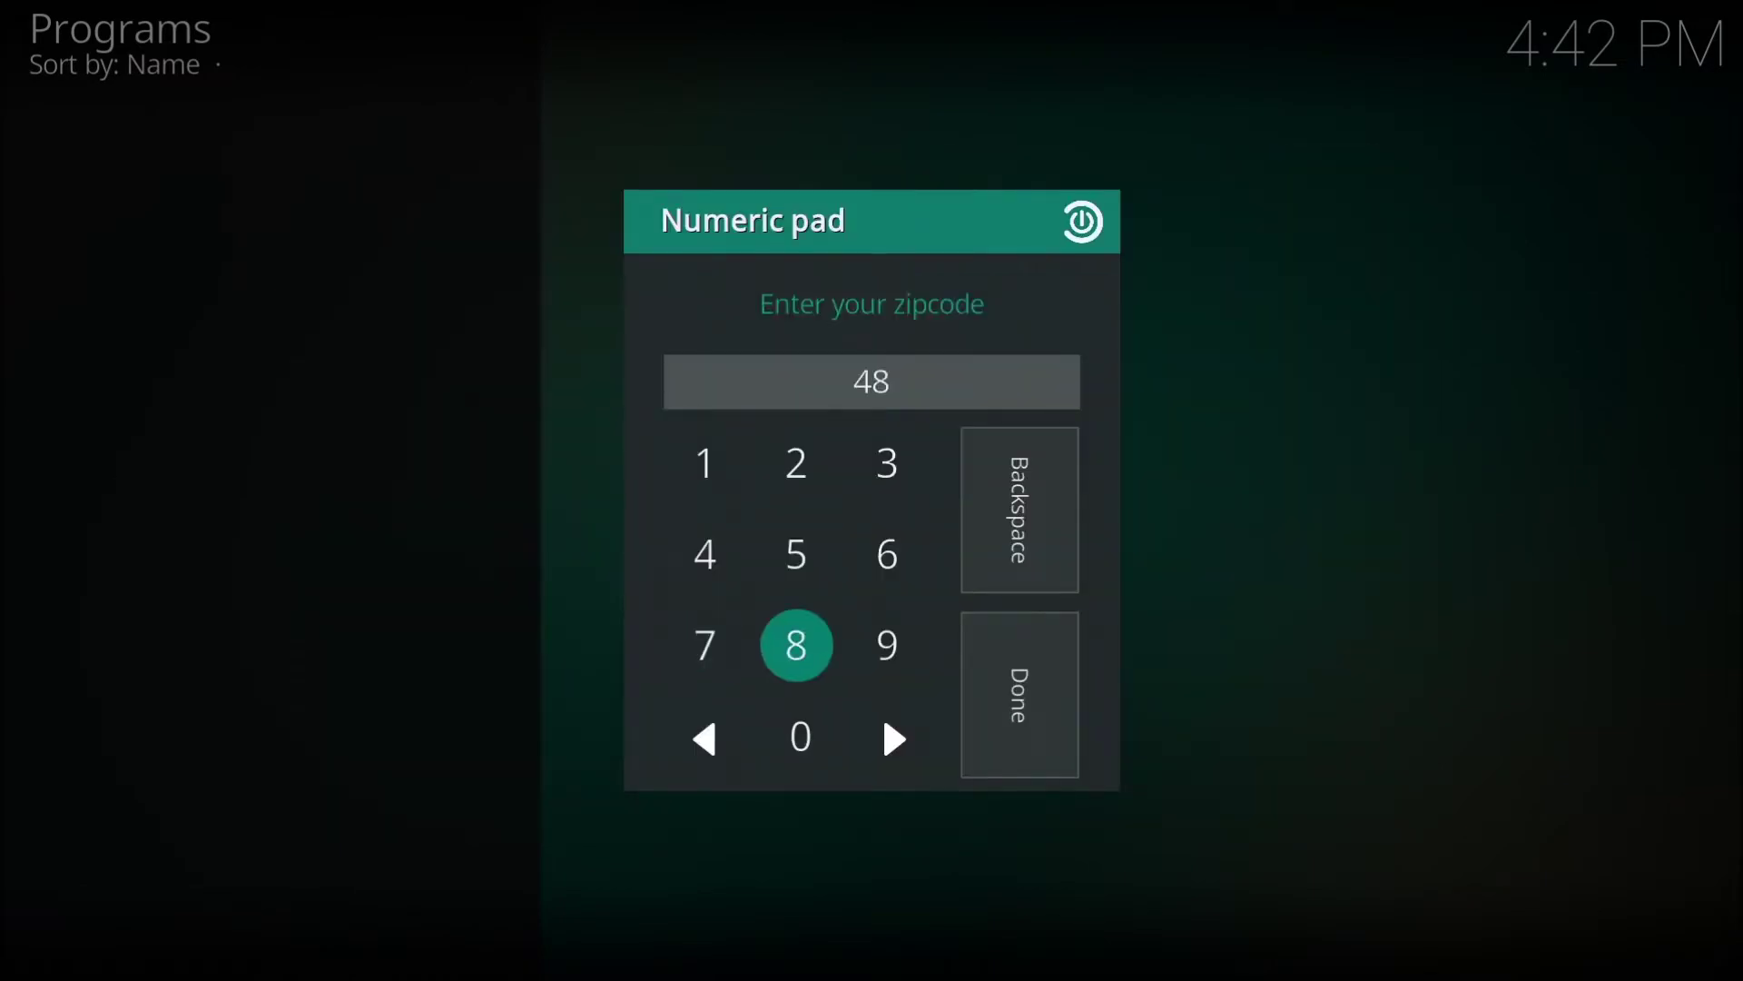
key(Up)
key(Up)
key(Right)
key(Return)
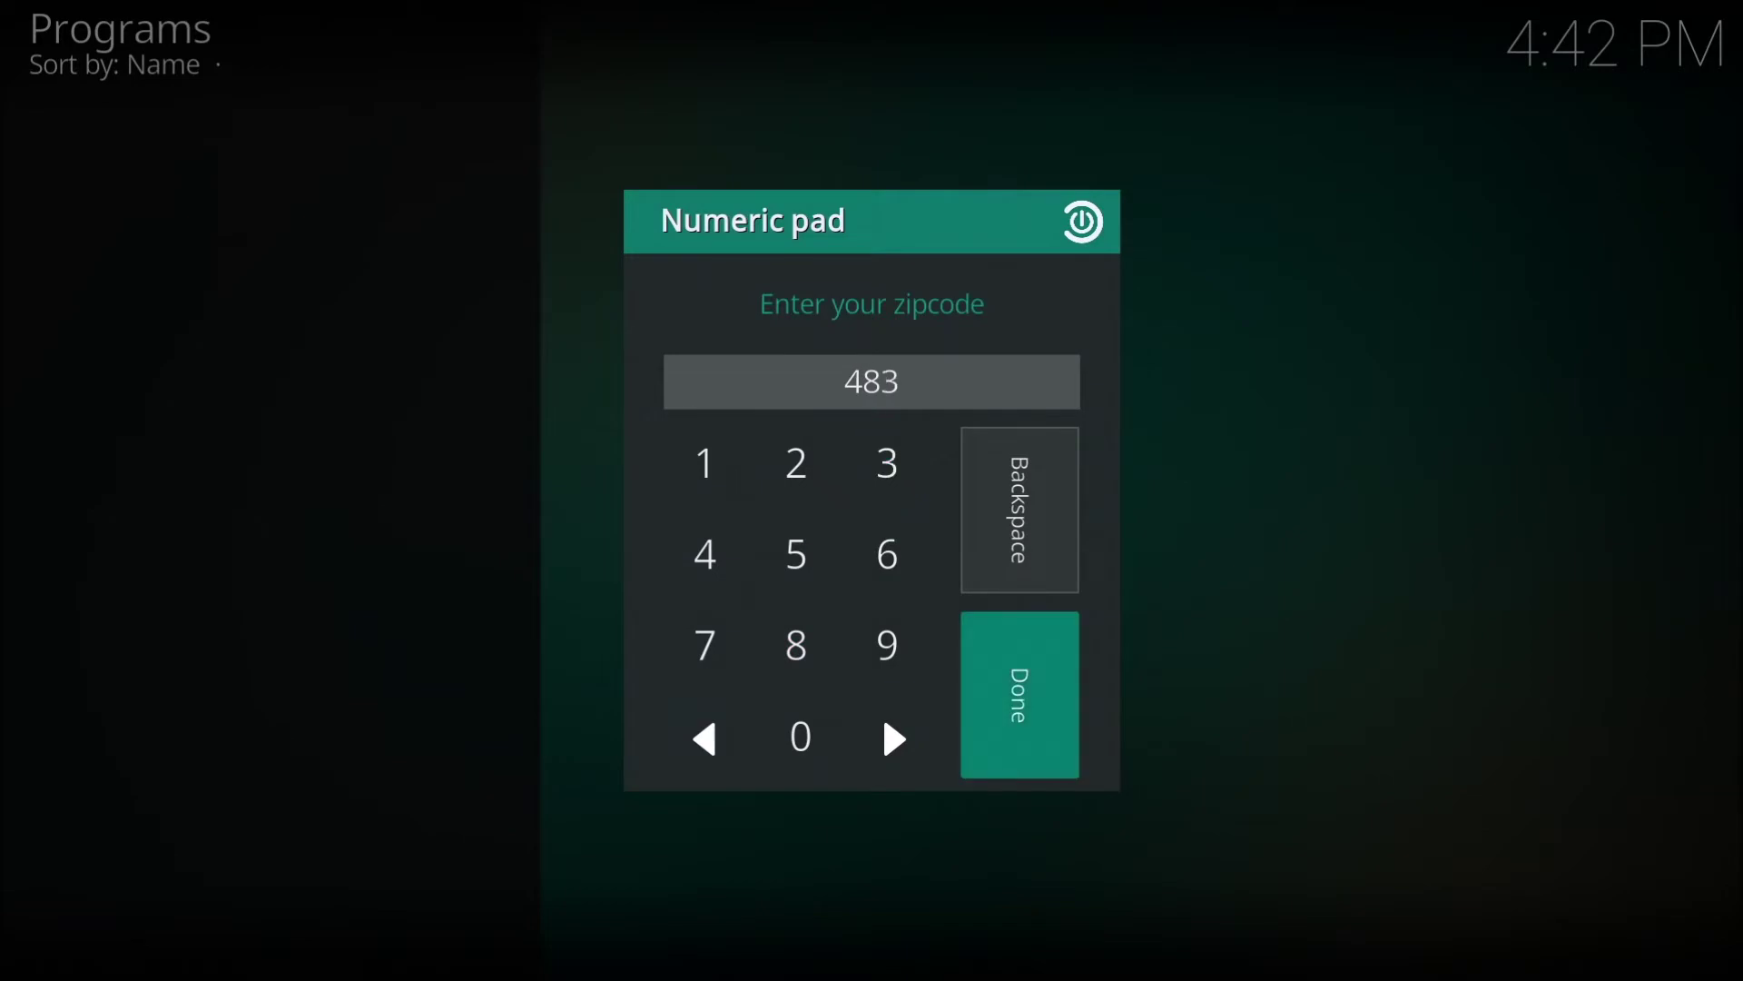
text(4)
key(Left)
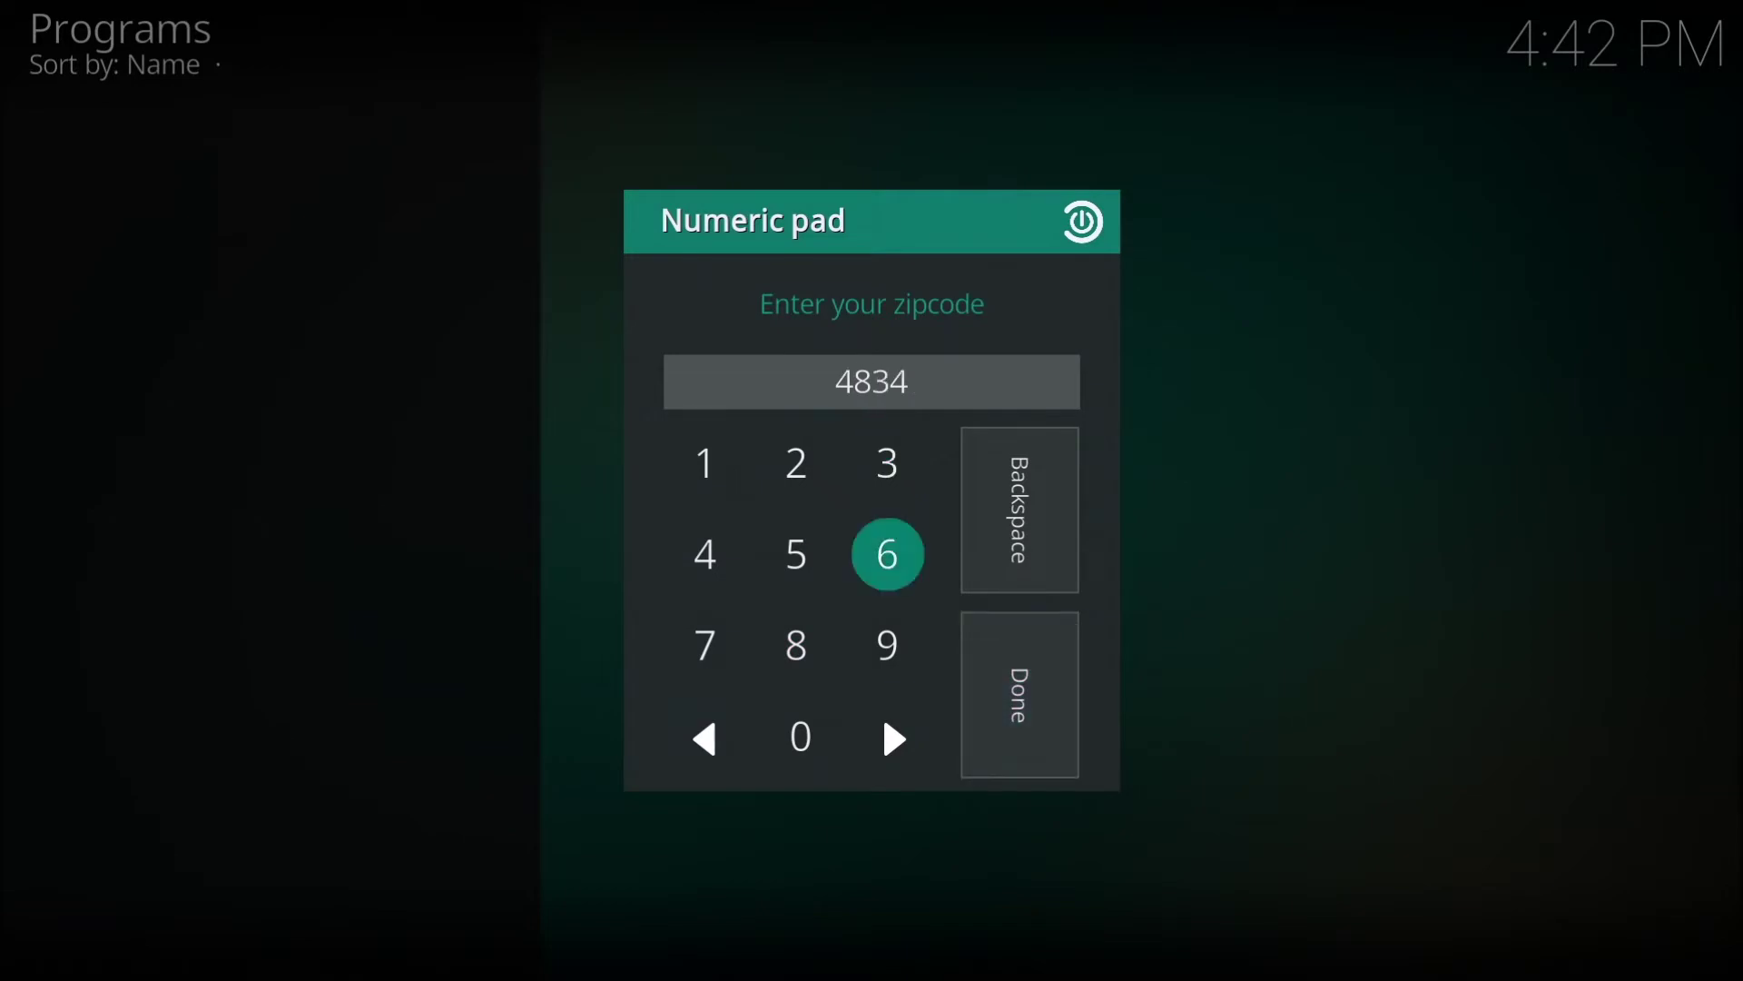
key(Return)
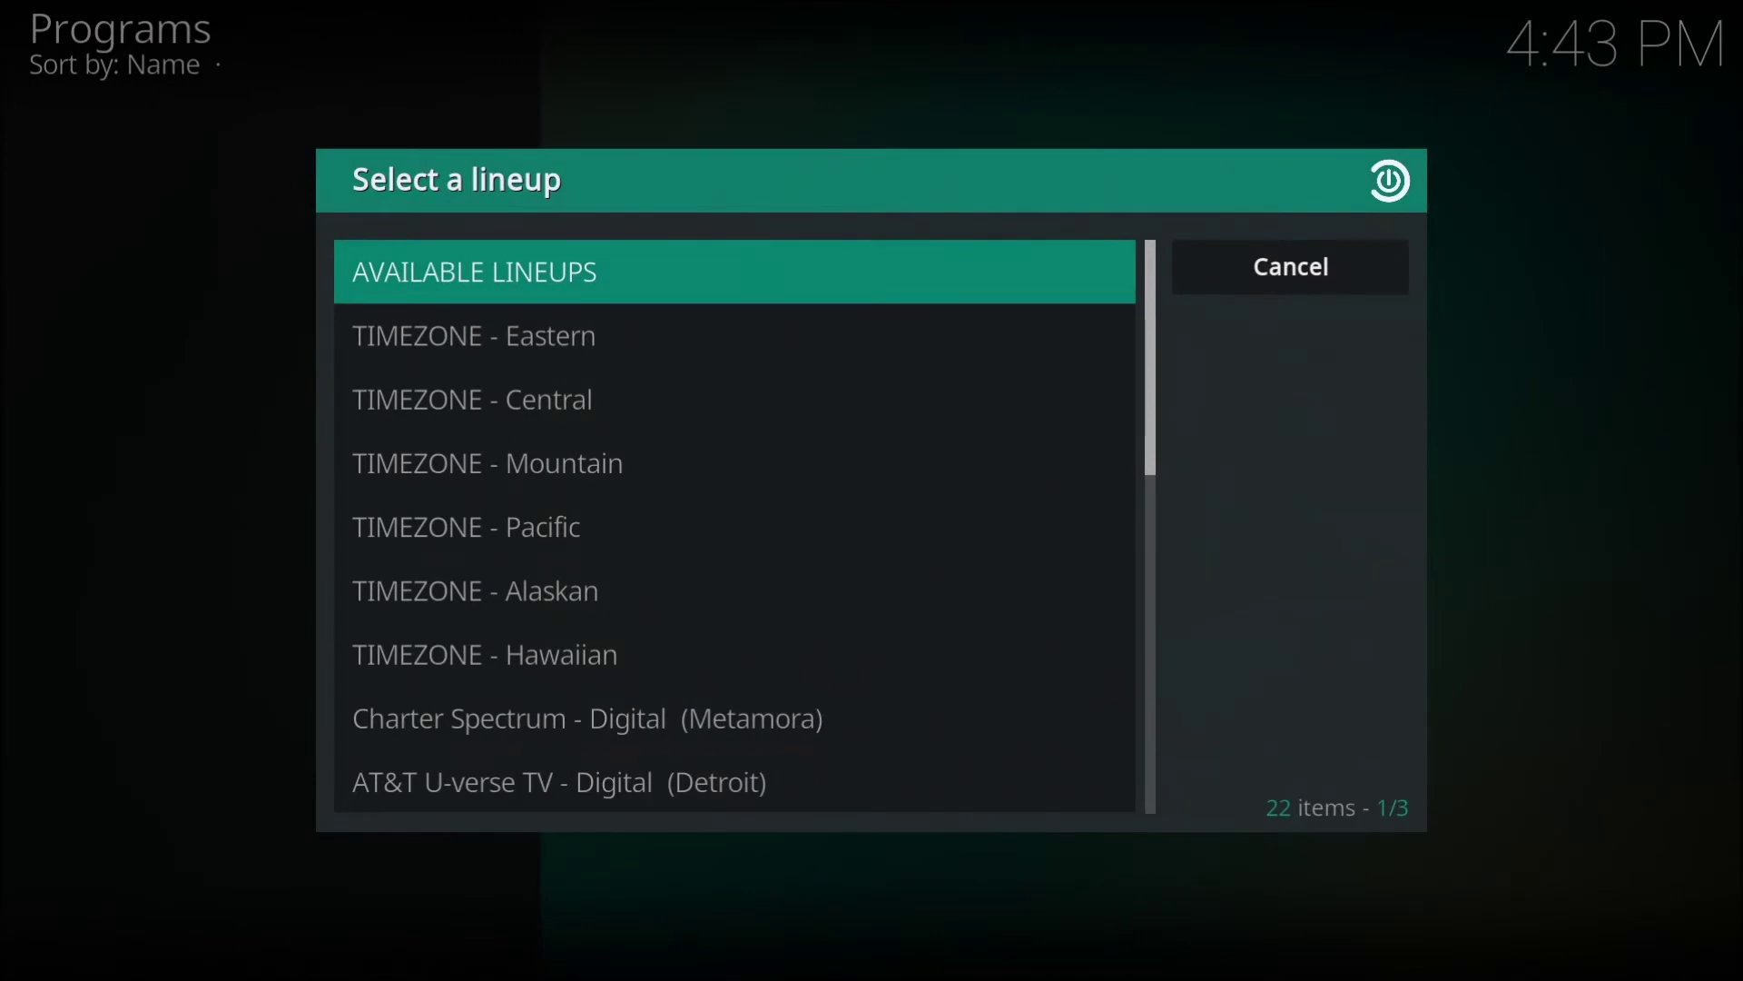
Step: Look through the available zap2epg lineups for the one matching the local TV source
key(Down)
key(Down)
key(Down)
key(Down)
key(Down)
key(Down)
key(Down)
key(Down)
key(Down)
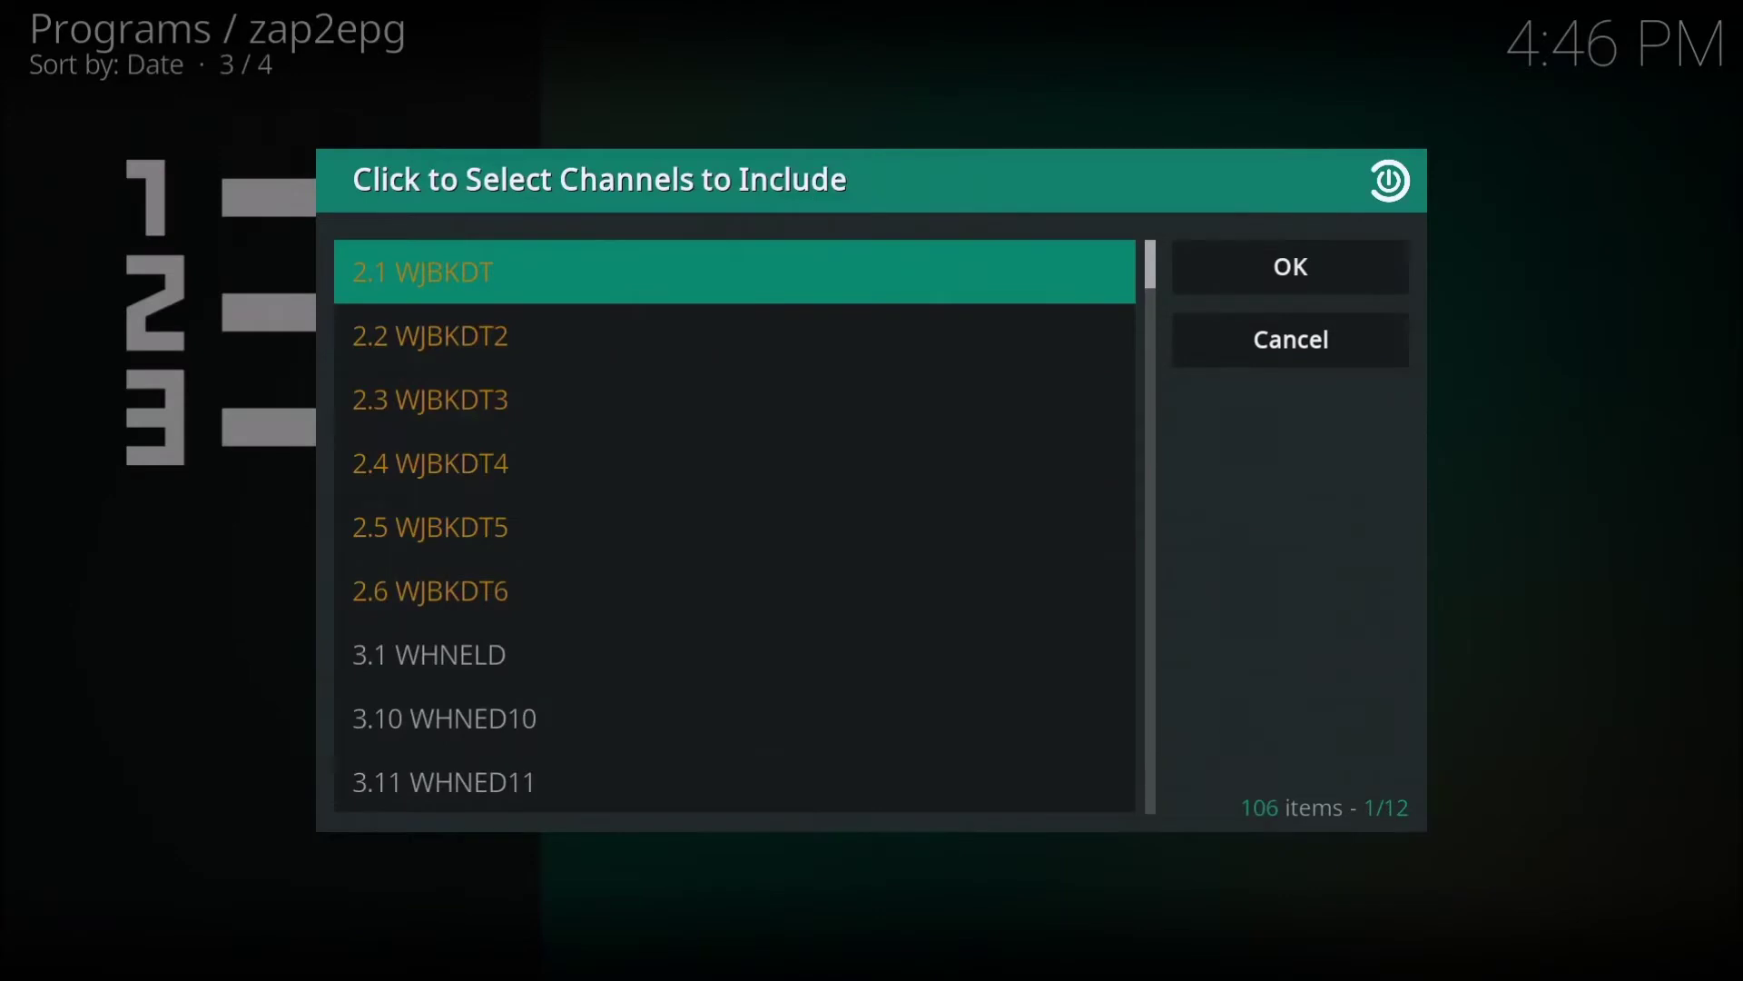
Step: Examine which channels are marked for inclusion in the zap2epg channel list, from 2.1 WJBKDT through 66.4 WSMHDT4
key(Down)
key(Down)
key(Down)
key(Down)
key(Down)
key(Down)
key(Down)
key(Down)
key(Down)
key(Down)
key(Down)
key(Down)
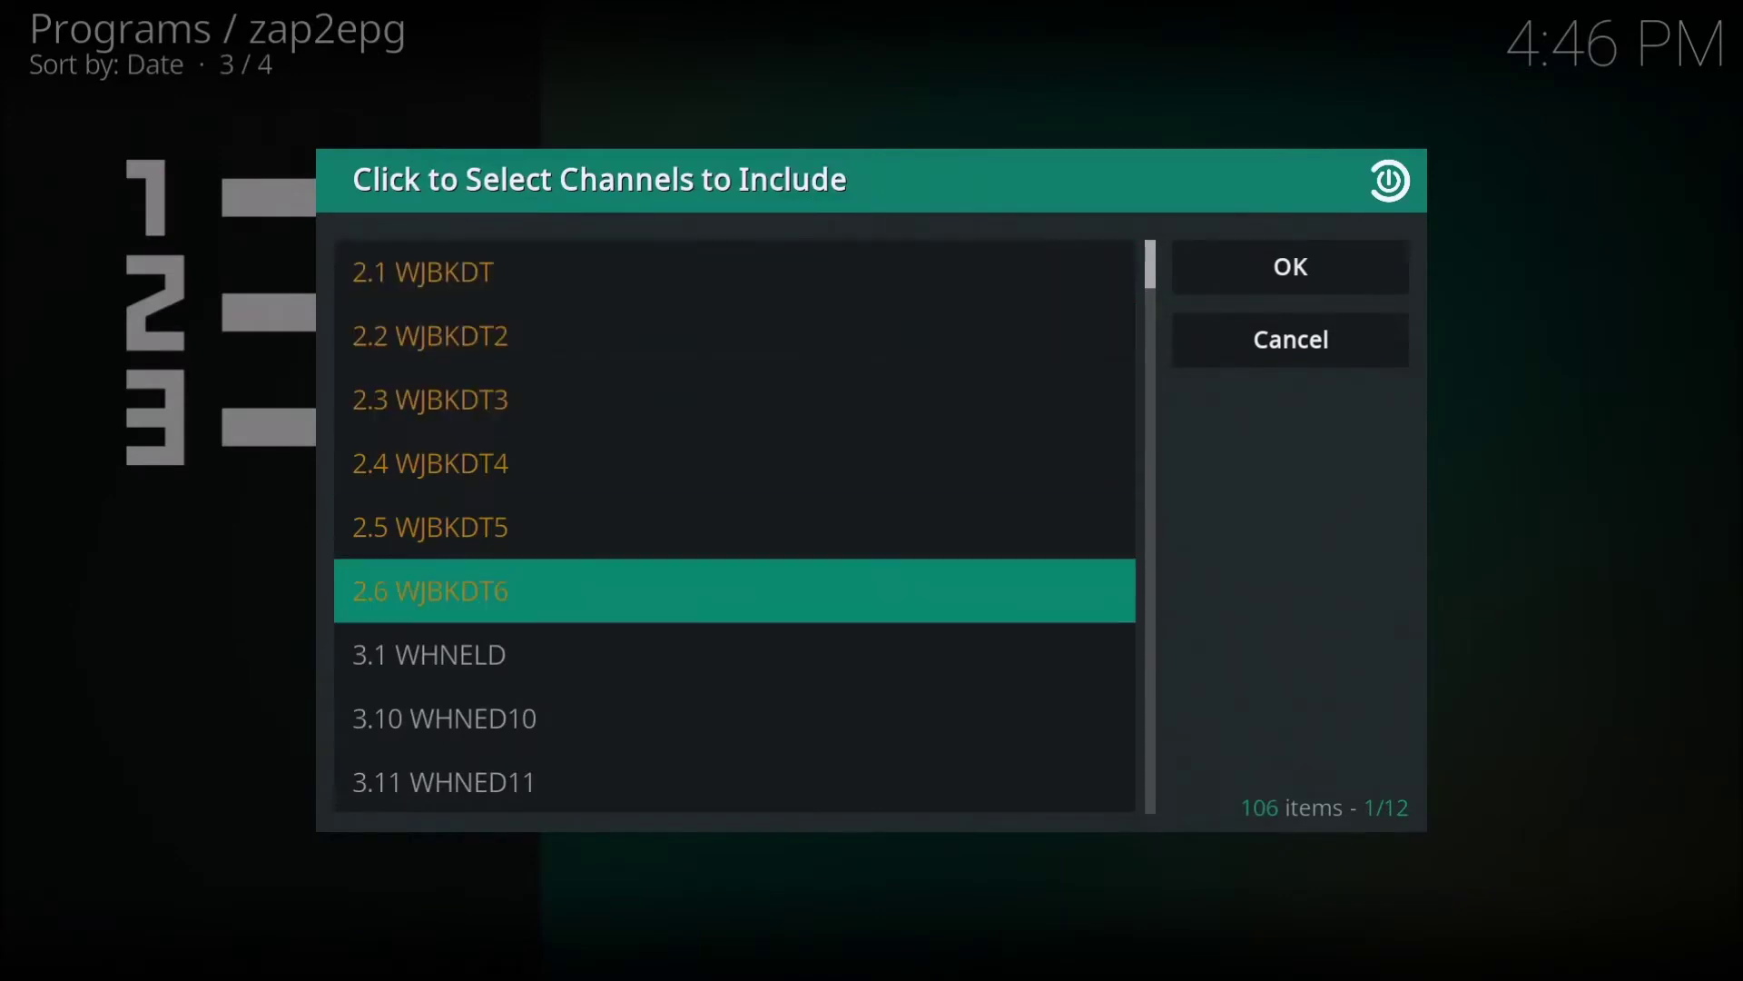
key(Down)
key(Down)
key(Down)
key(Down)
key(Down)
key(Down)
key(Down)
key(Down)
key(Down)
key(Down)
key(Down)
key(Down)
key(Down)
key(Down)
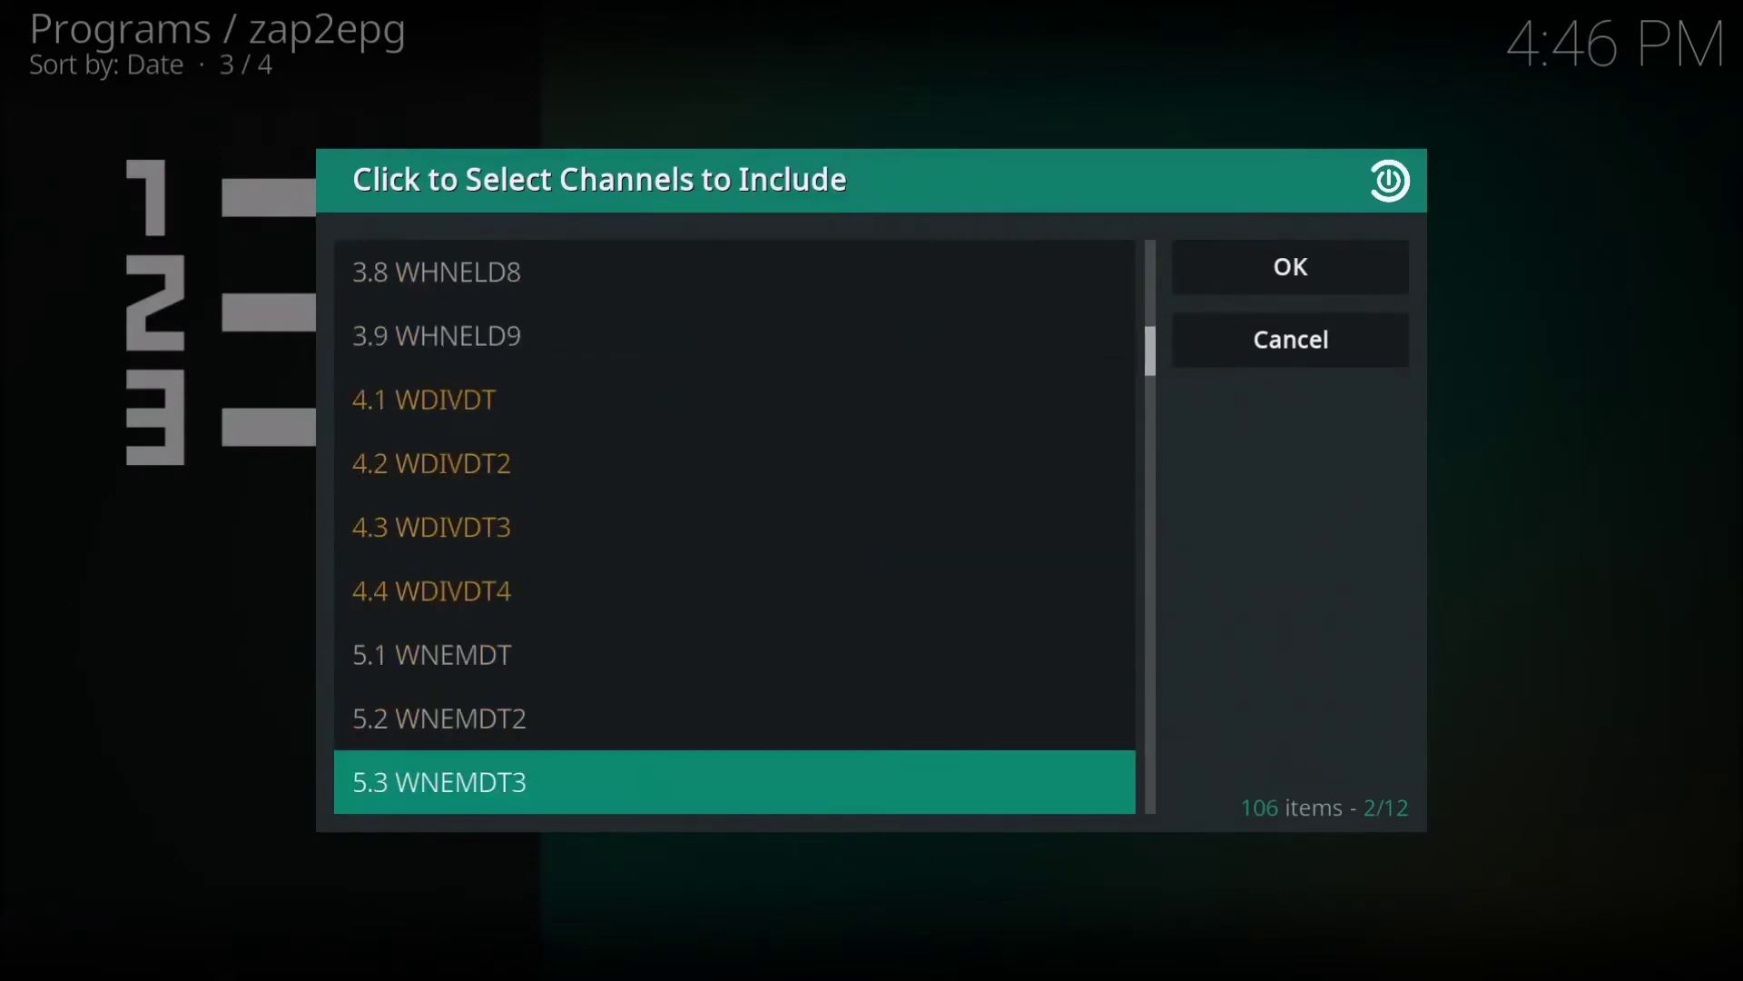
key(Down)
key(Down)
key(Down)
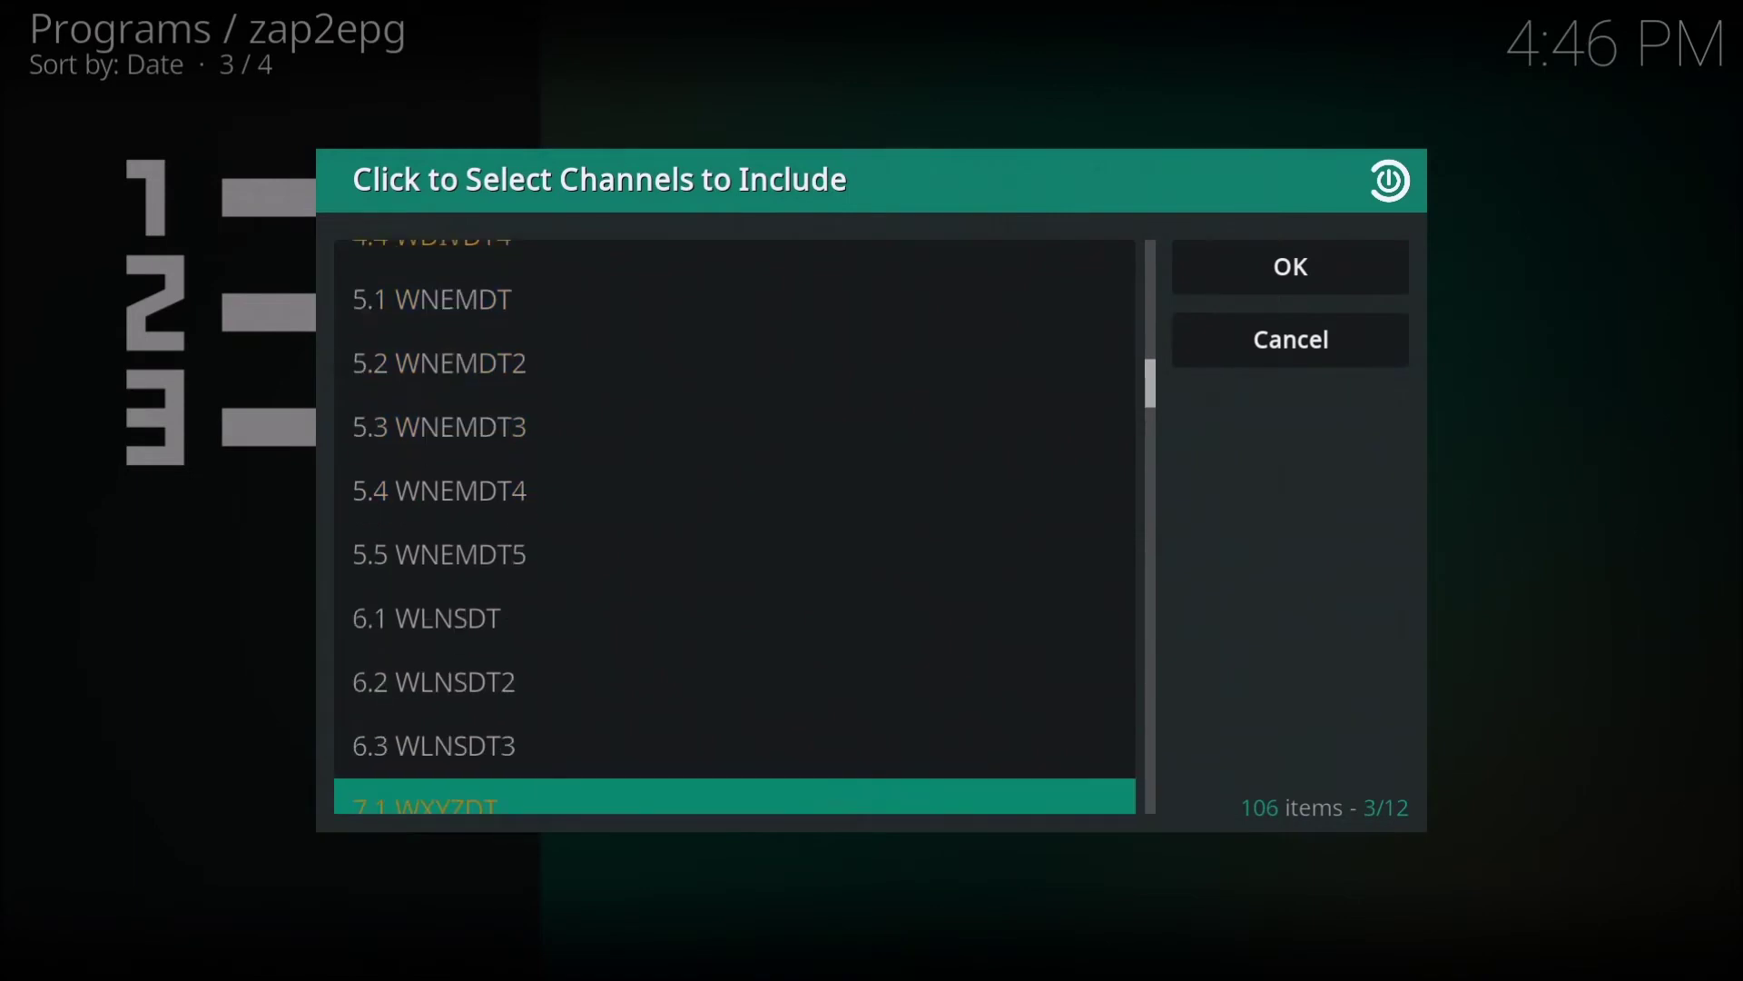
key(Down)
key(Down)
key(Down)
key(Down)
key(Down)
key(Down)
key(Down)
key(Down)
key(Down)
key(Down)
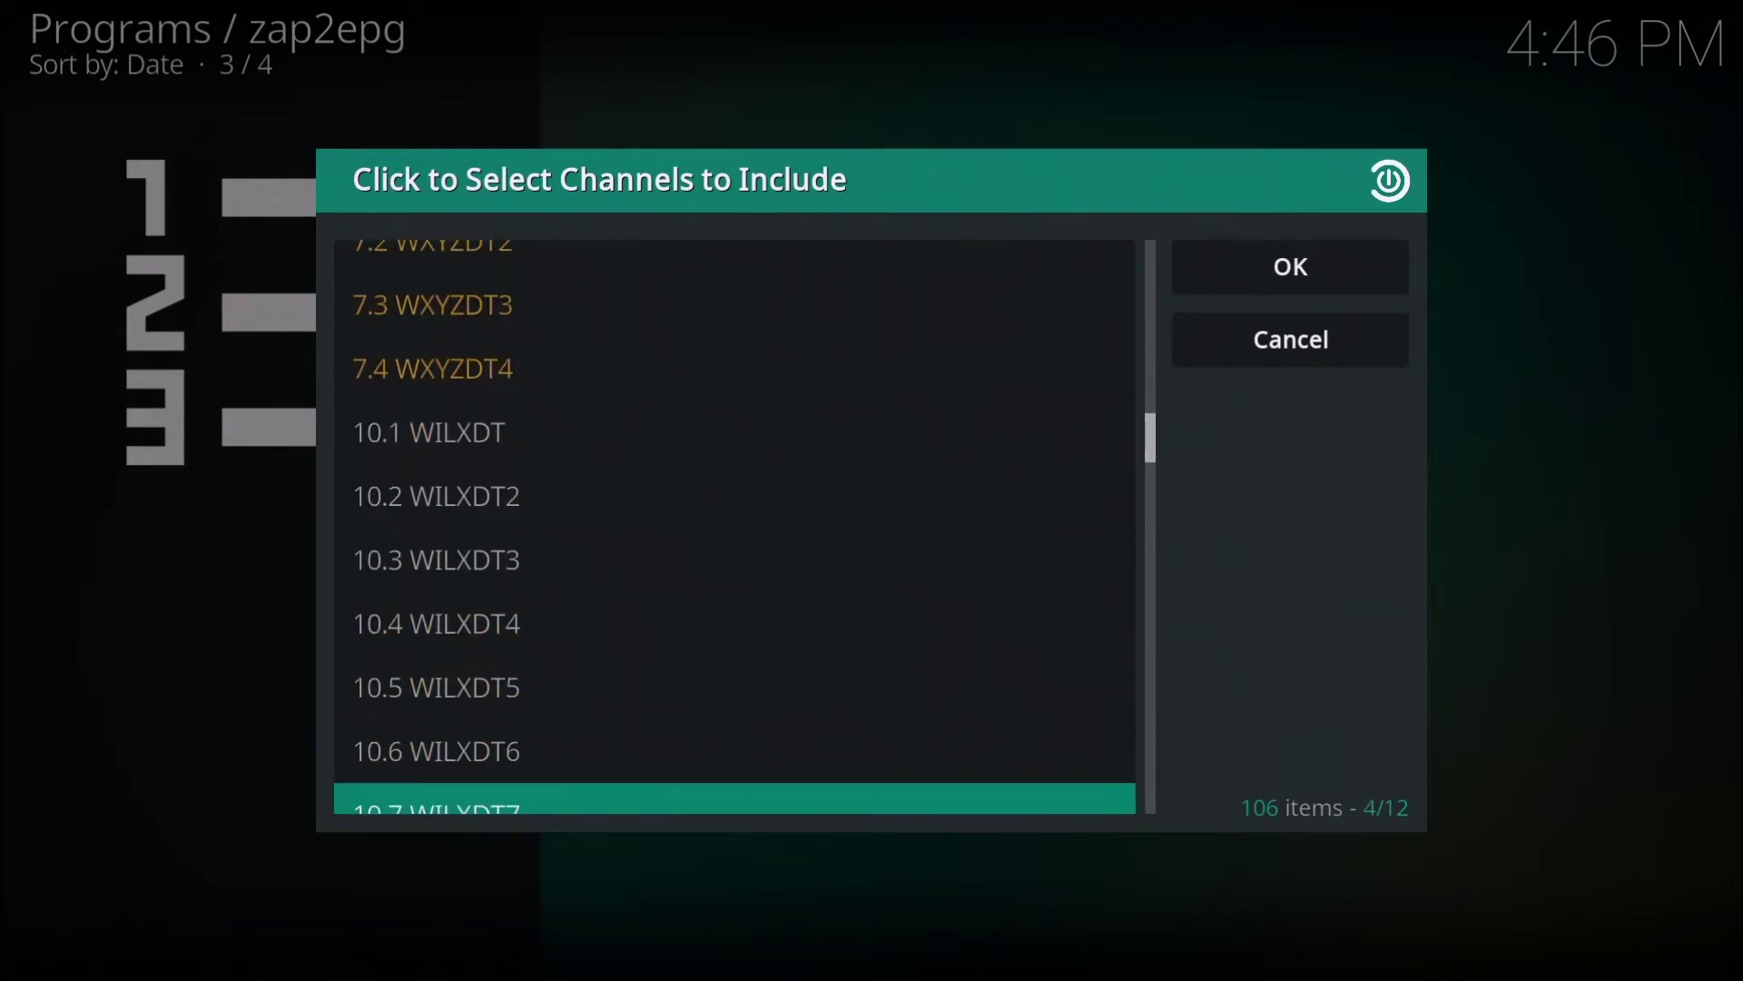
key(Down)
key(Down)
key(Down)
key(Down)
key(Down)
key(Down)
key(Down)
key(Down)
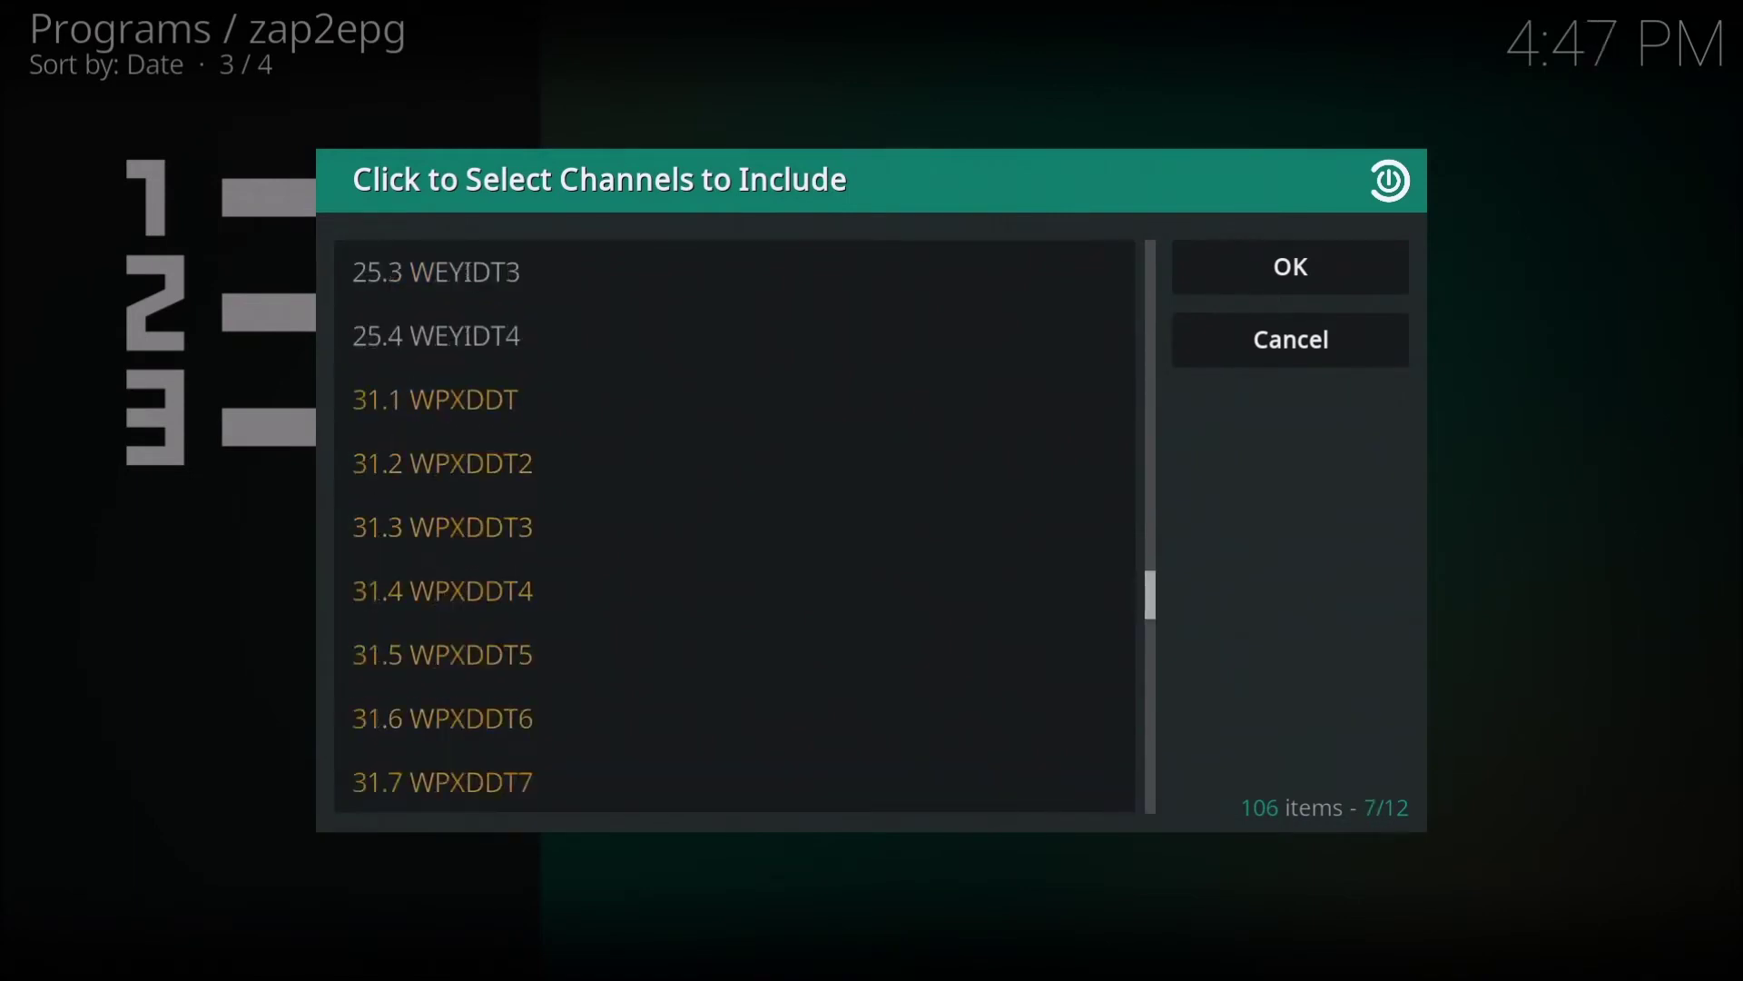
scroll(736, 526, down, 10)
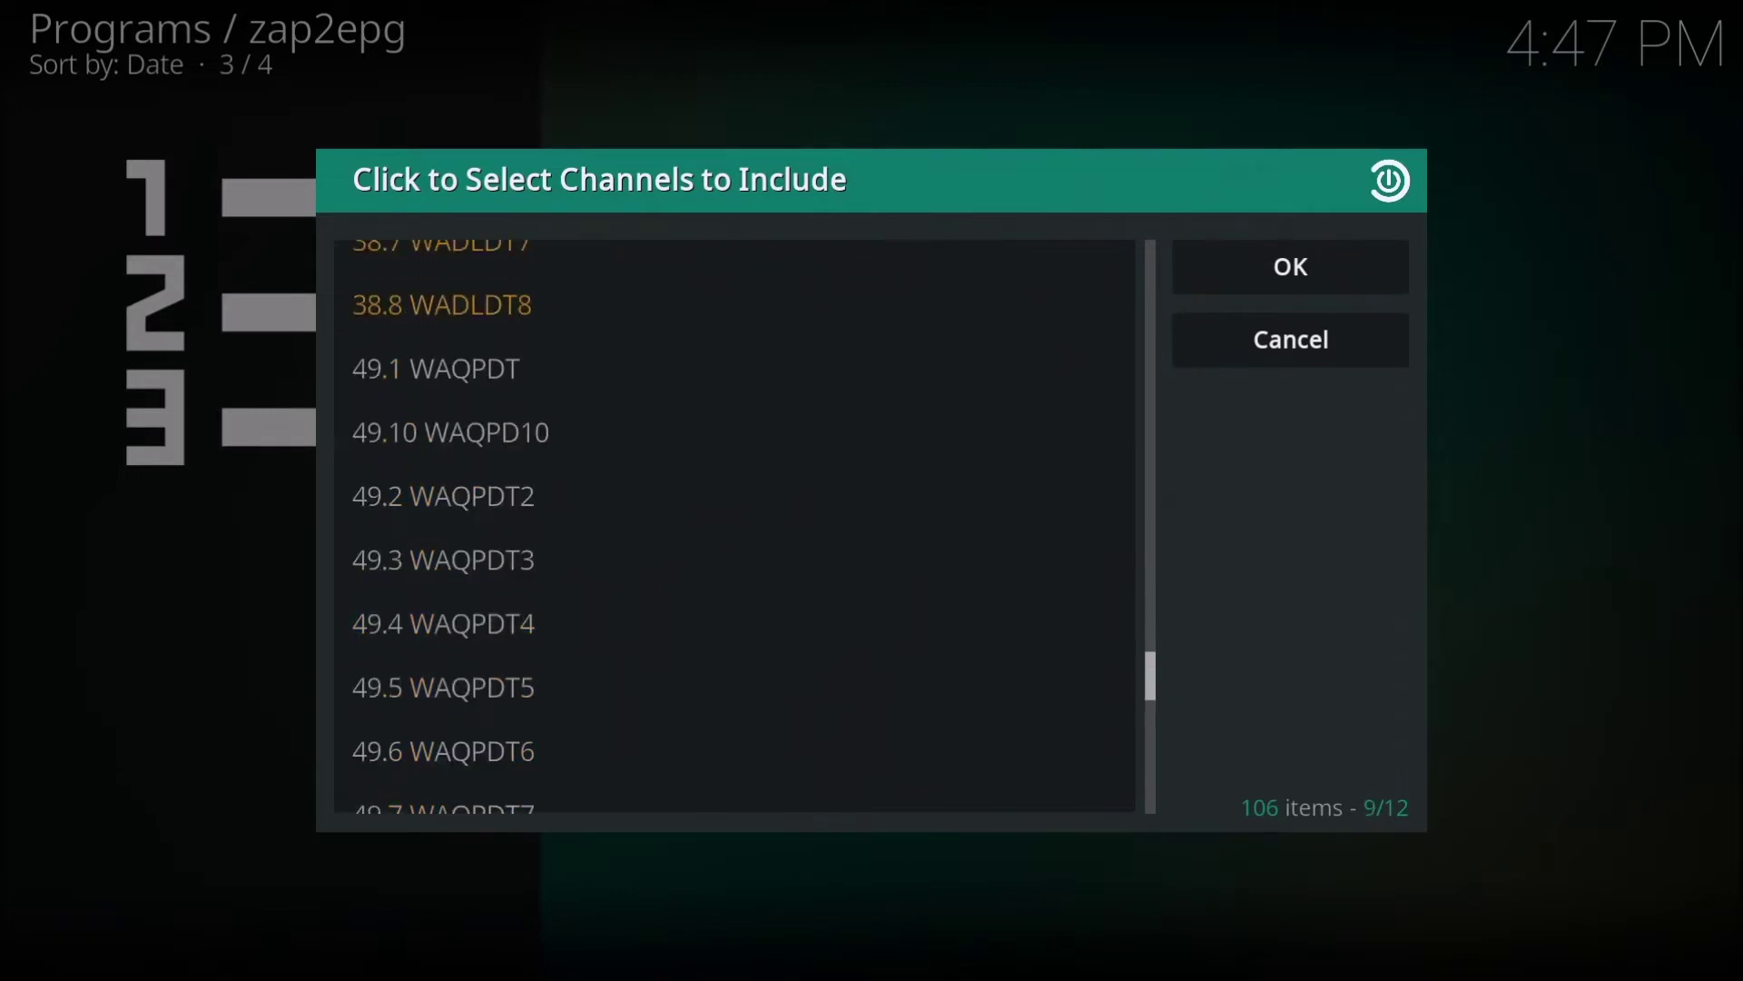
scroll(736, 781, down, 15)
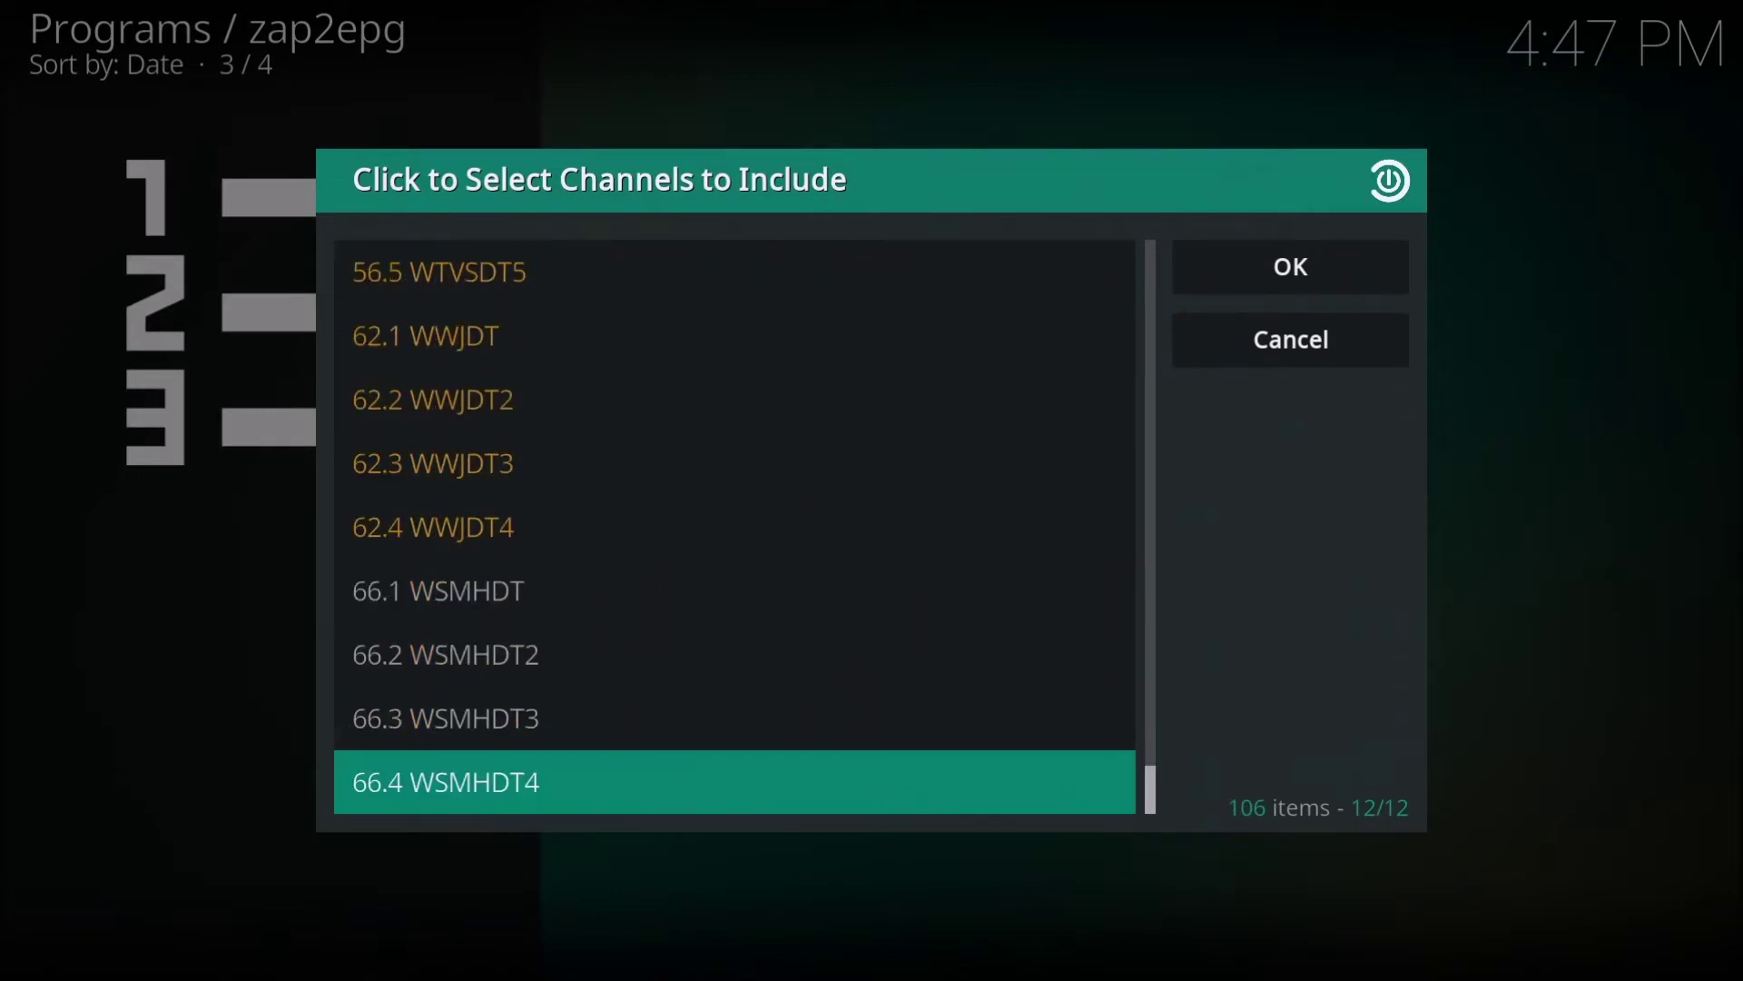
key(Right)
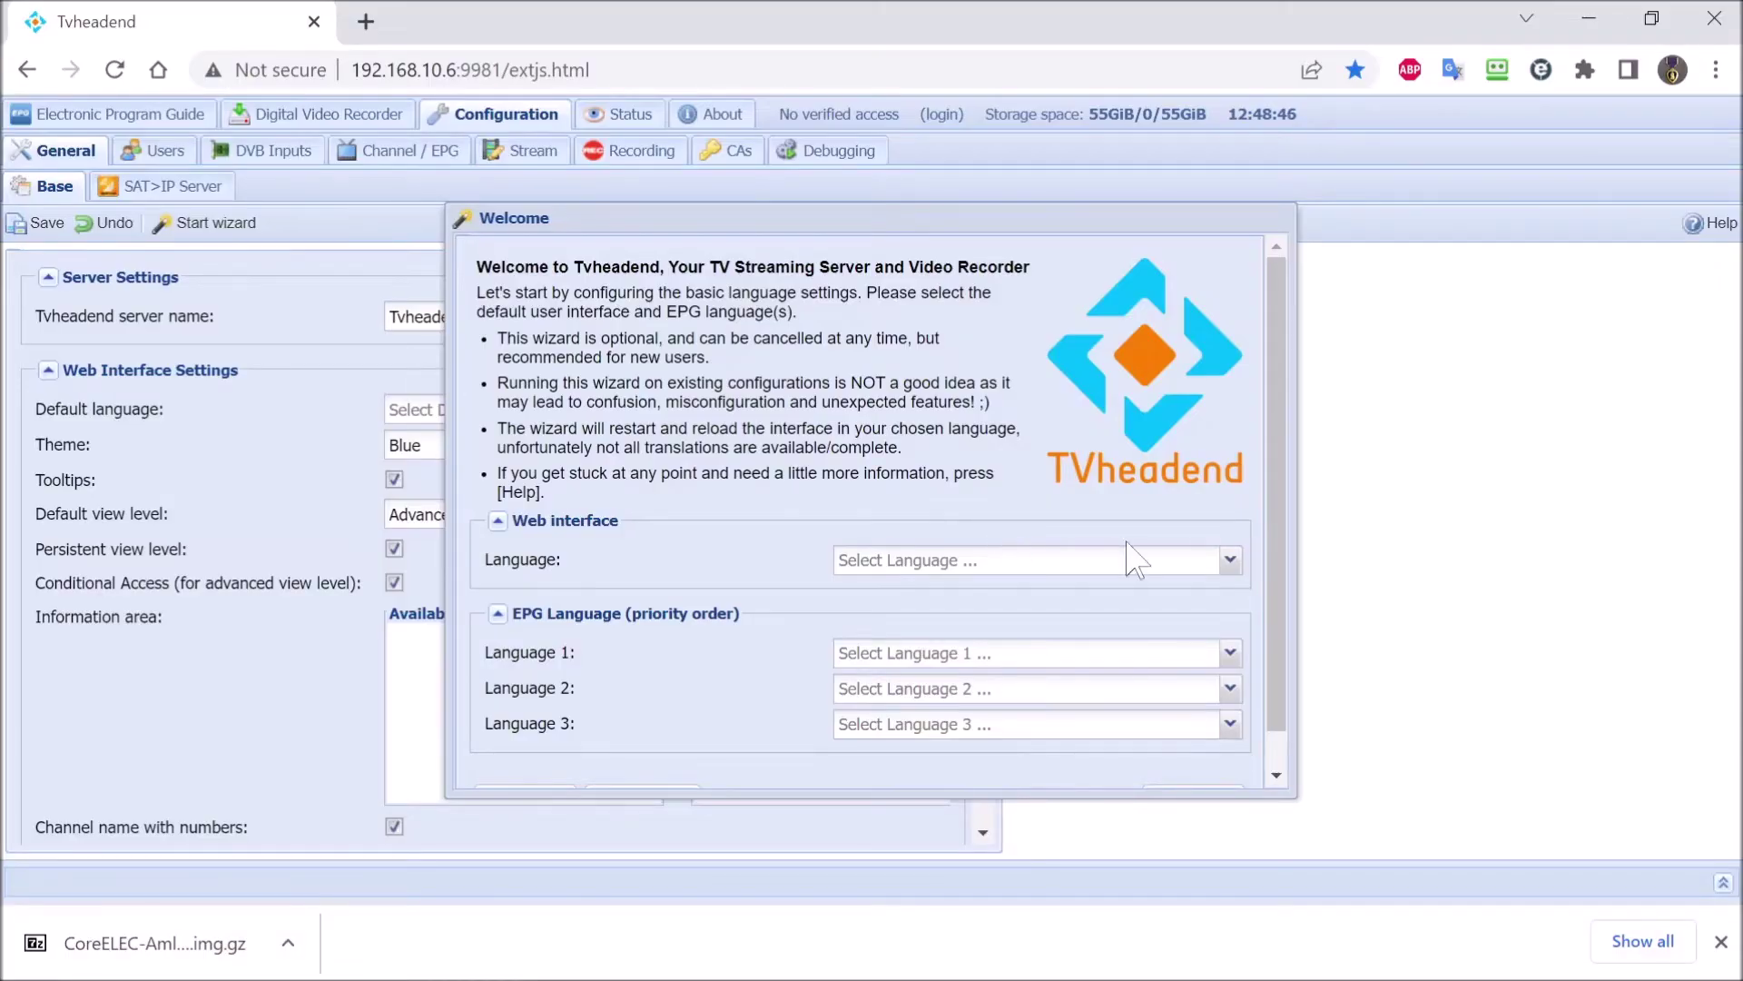
Step: Set the web interface language and EPG Language 1 to English (US) in the Welcome wizard and save to continue
click(1230, 560)
click(1023, 516)
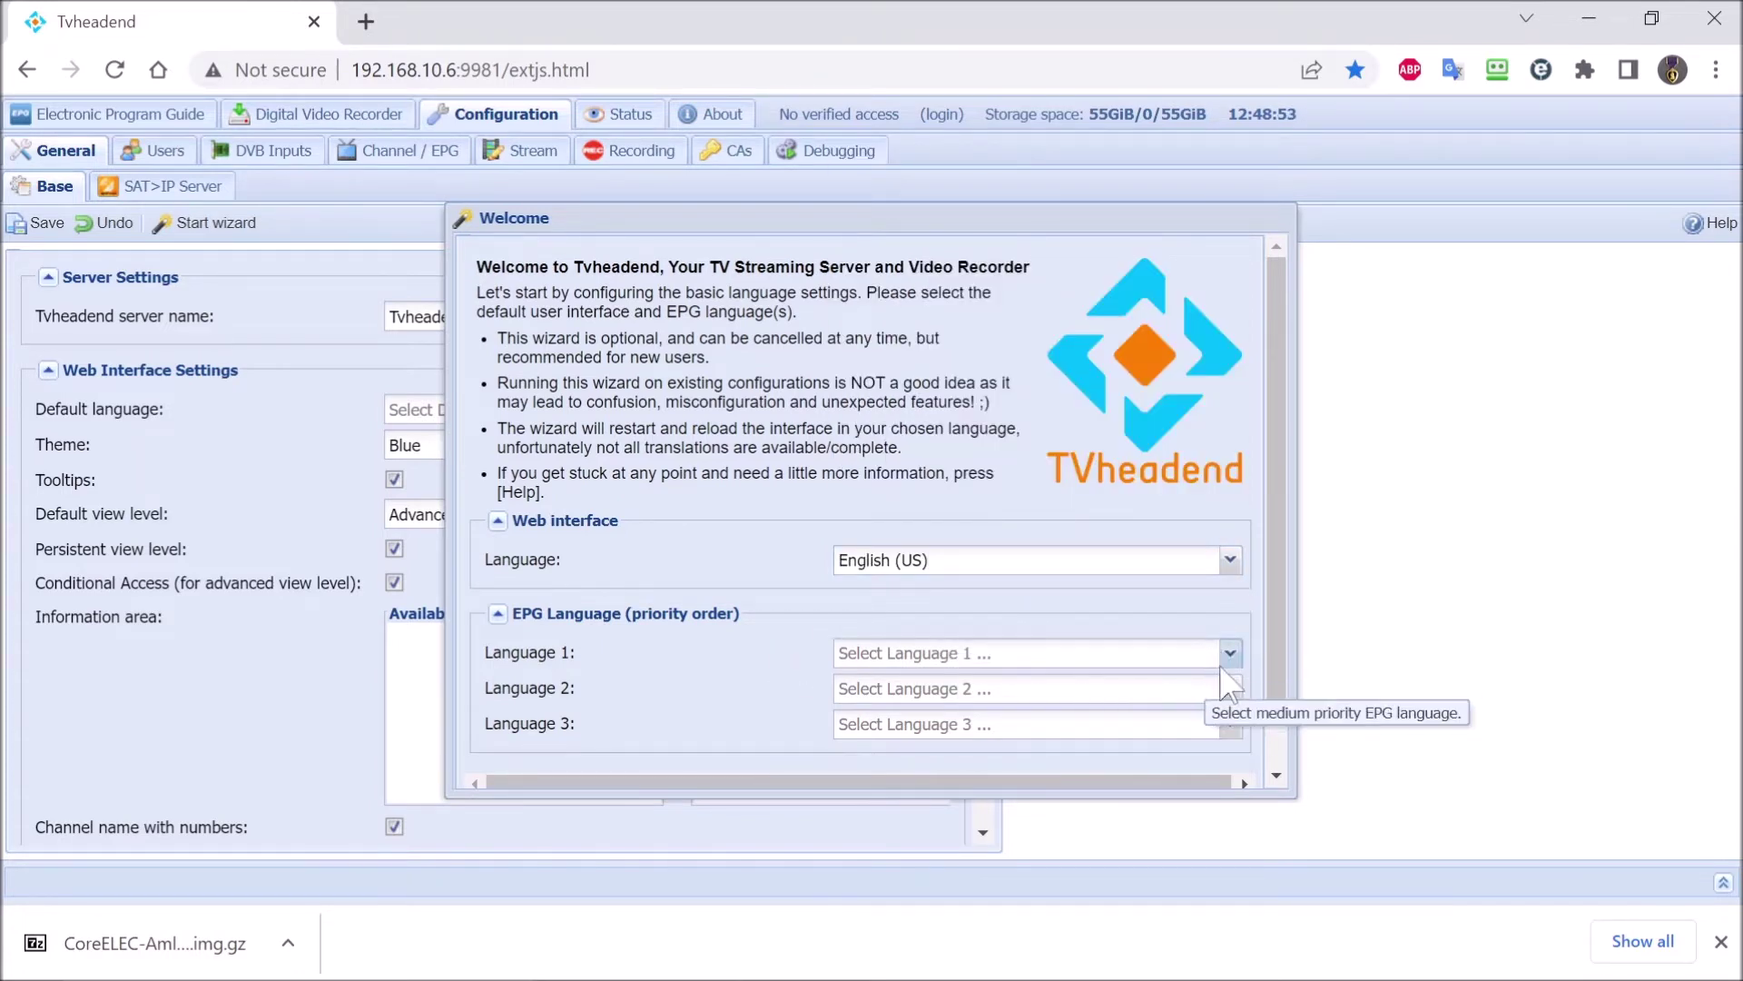
click(1230, 654)
scroll(1058, 558, down, 15)
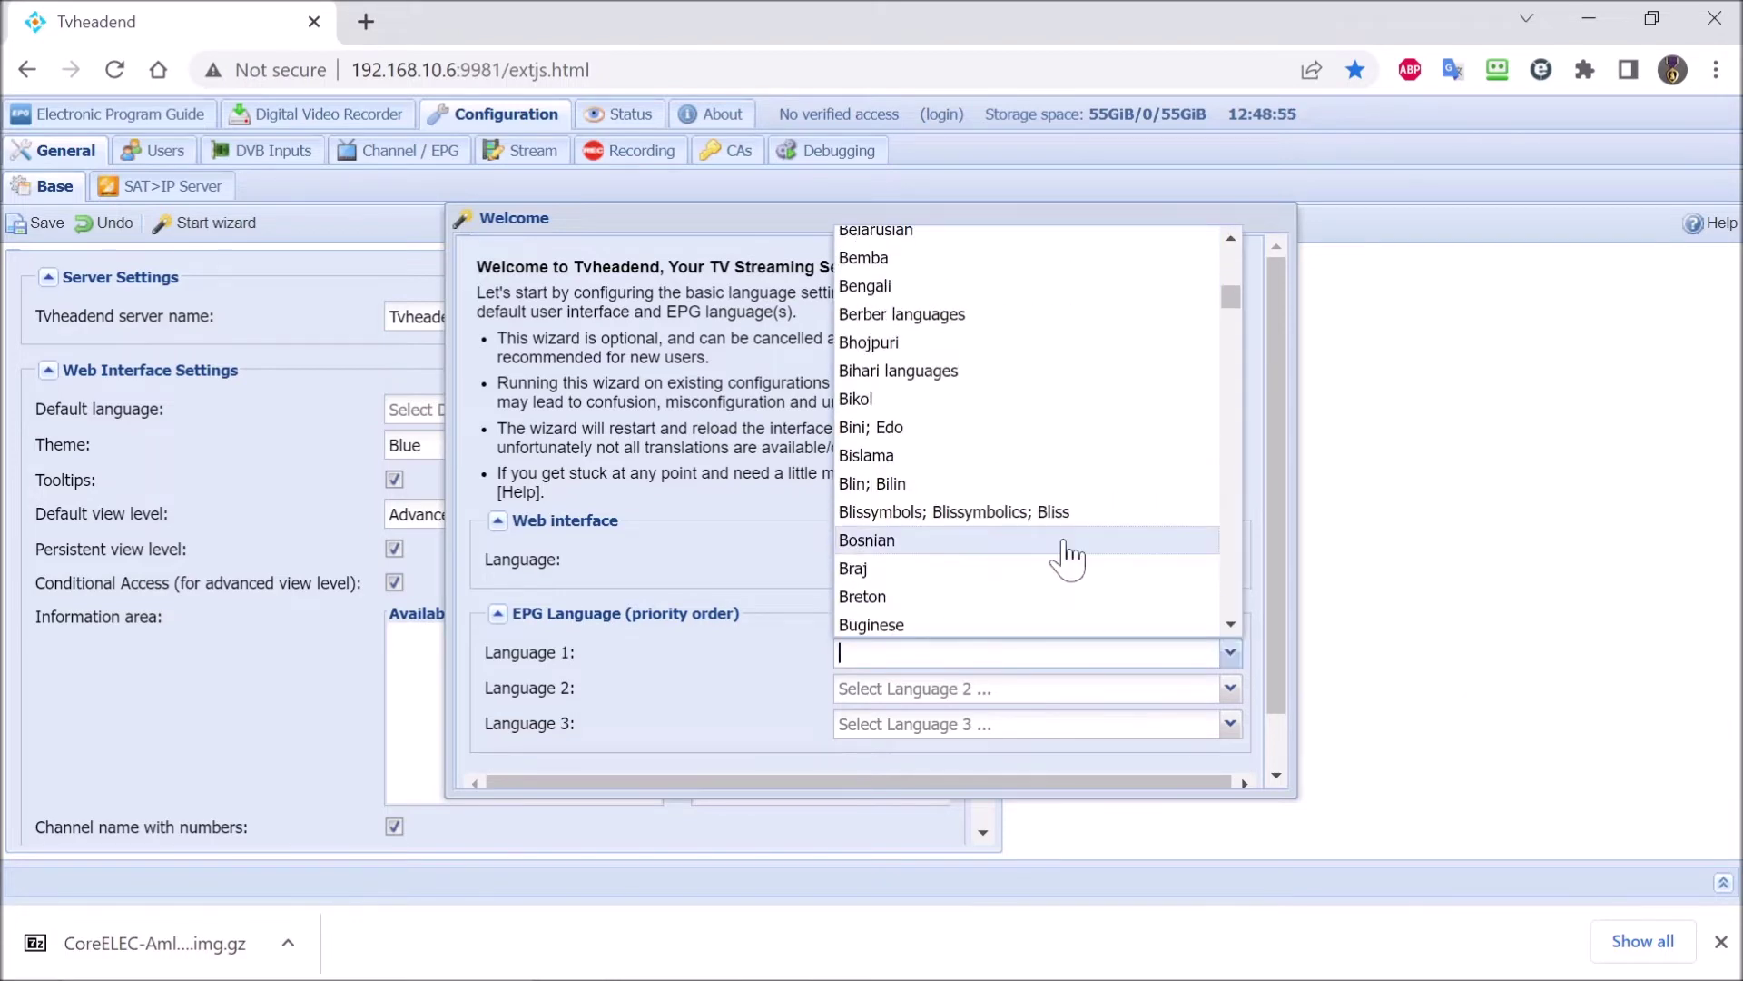
scroll(1038, 581, down, 9)
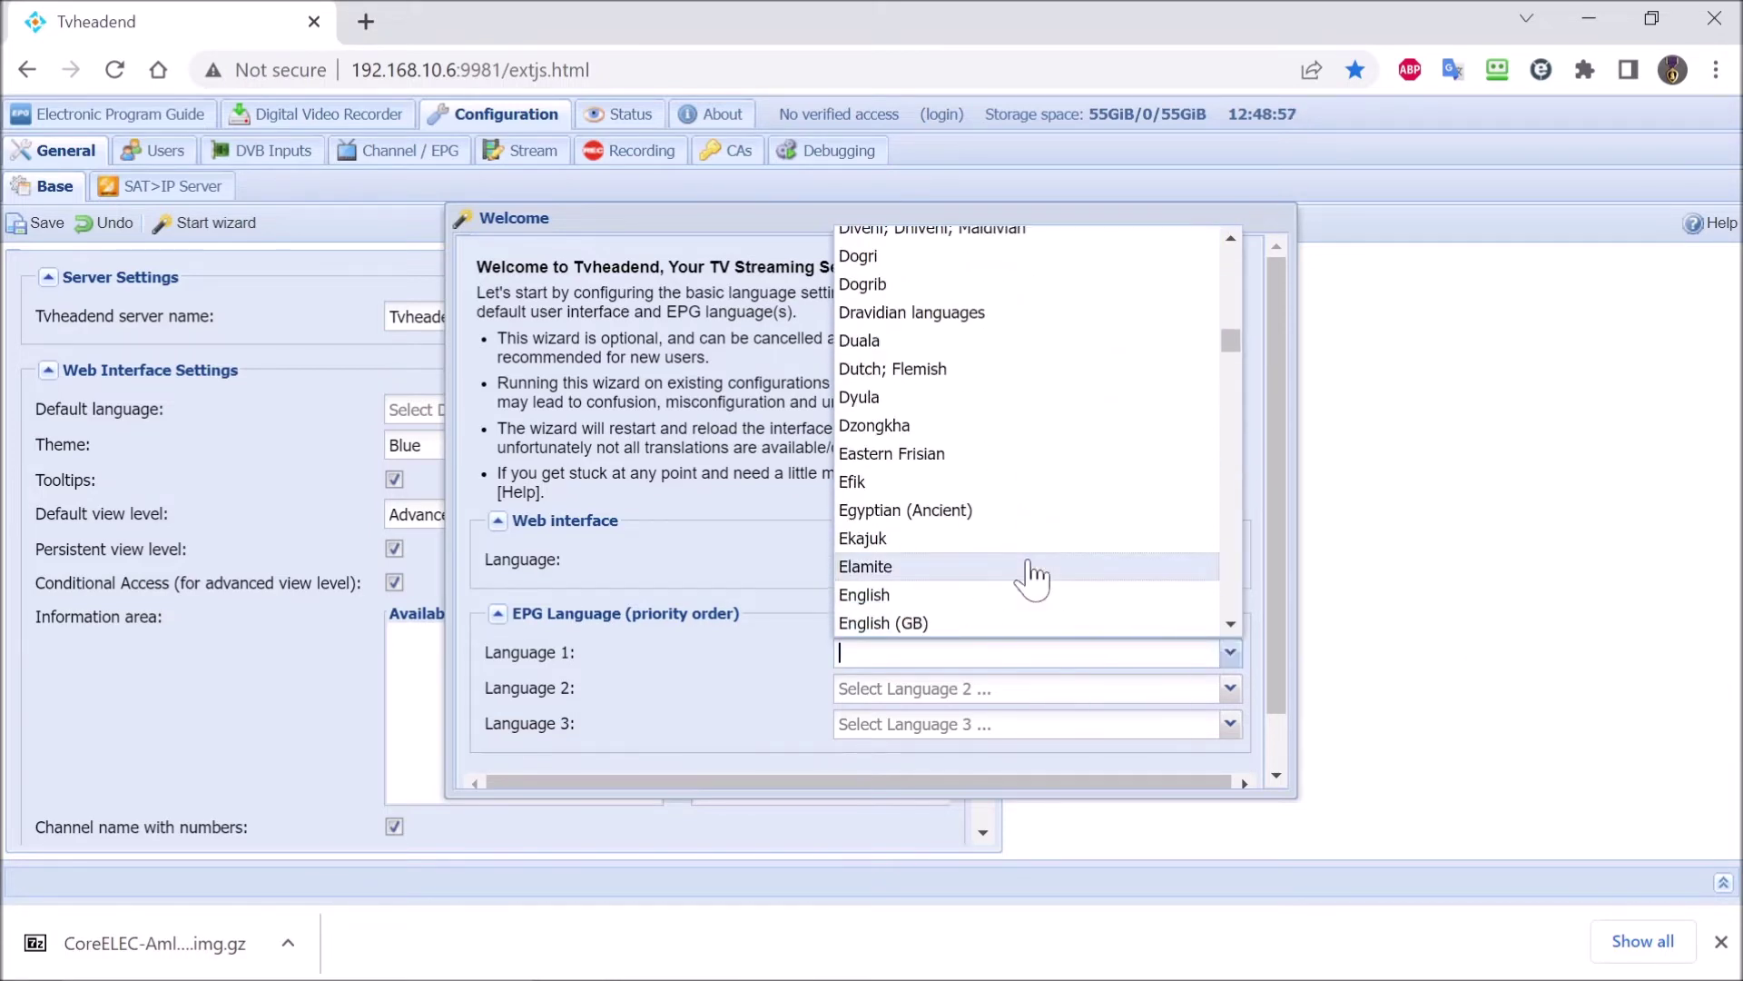
scroll(1032, 590, down, 2)
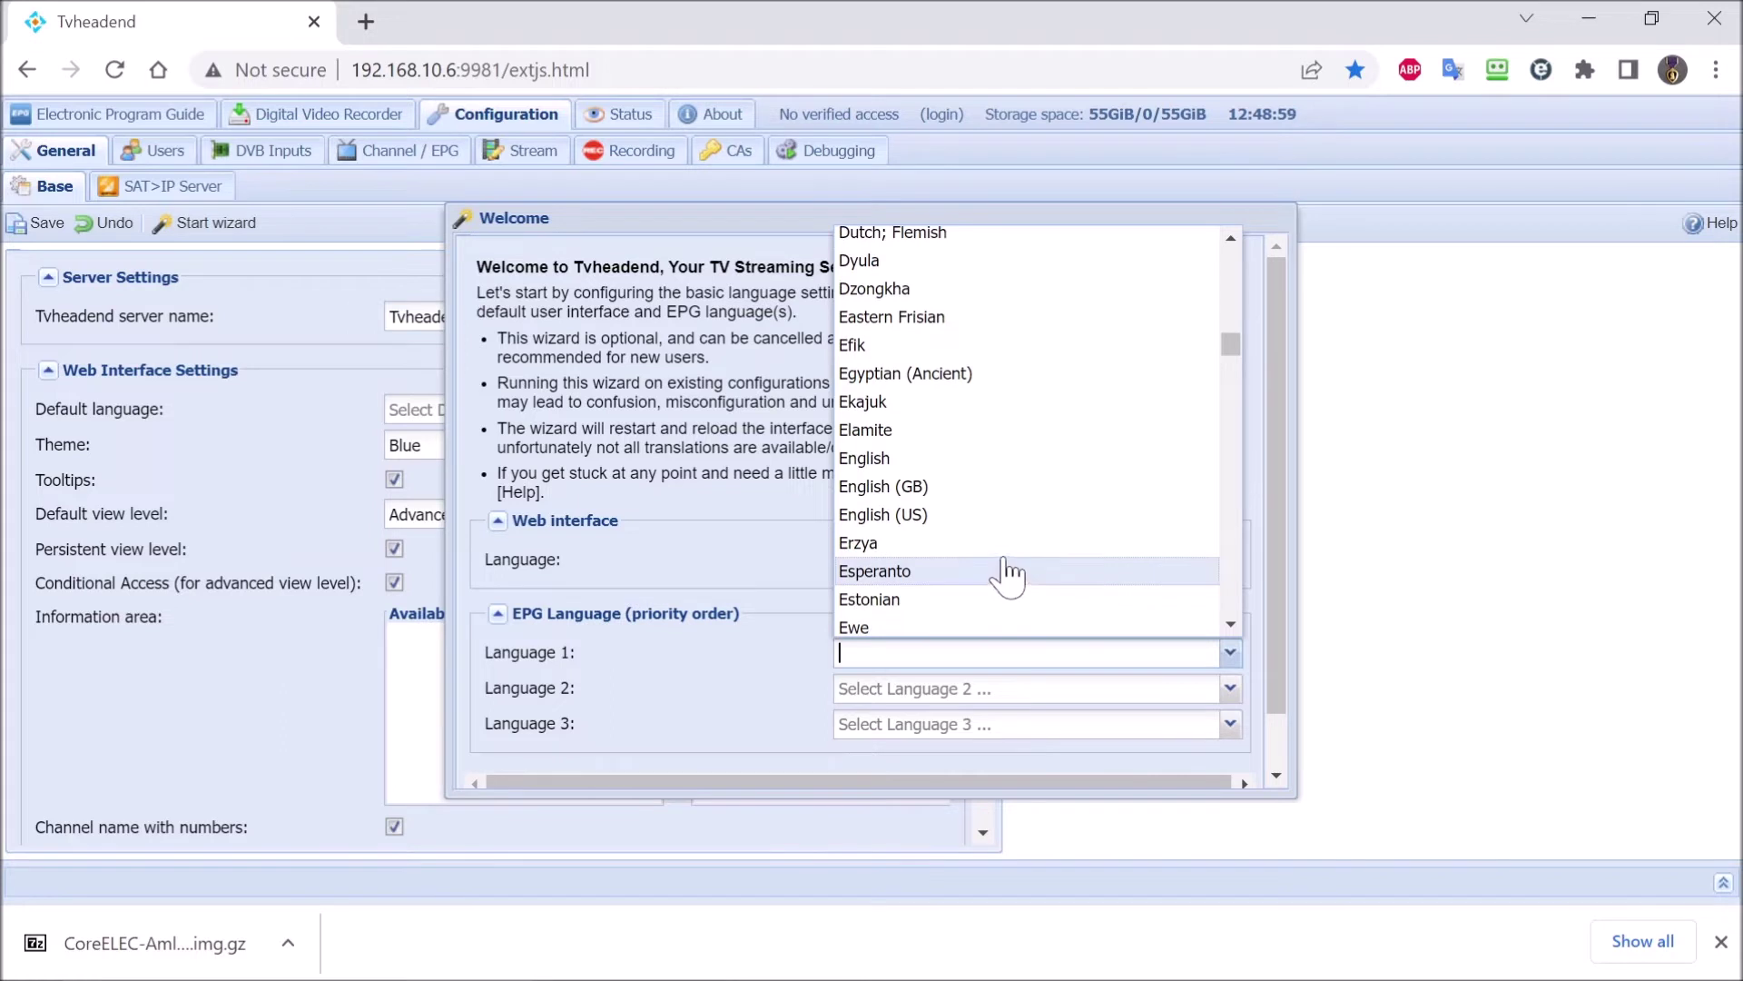
click(986, 523)
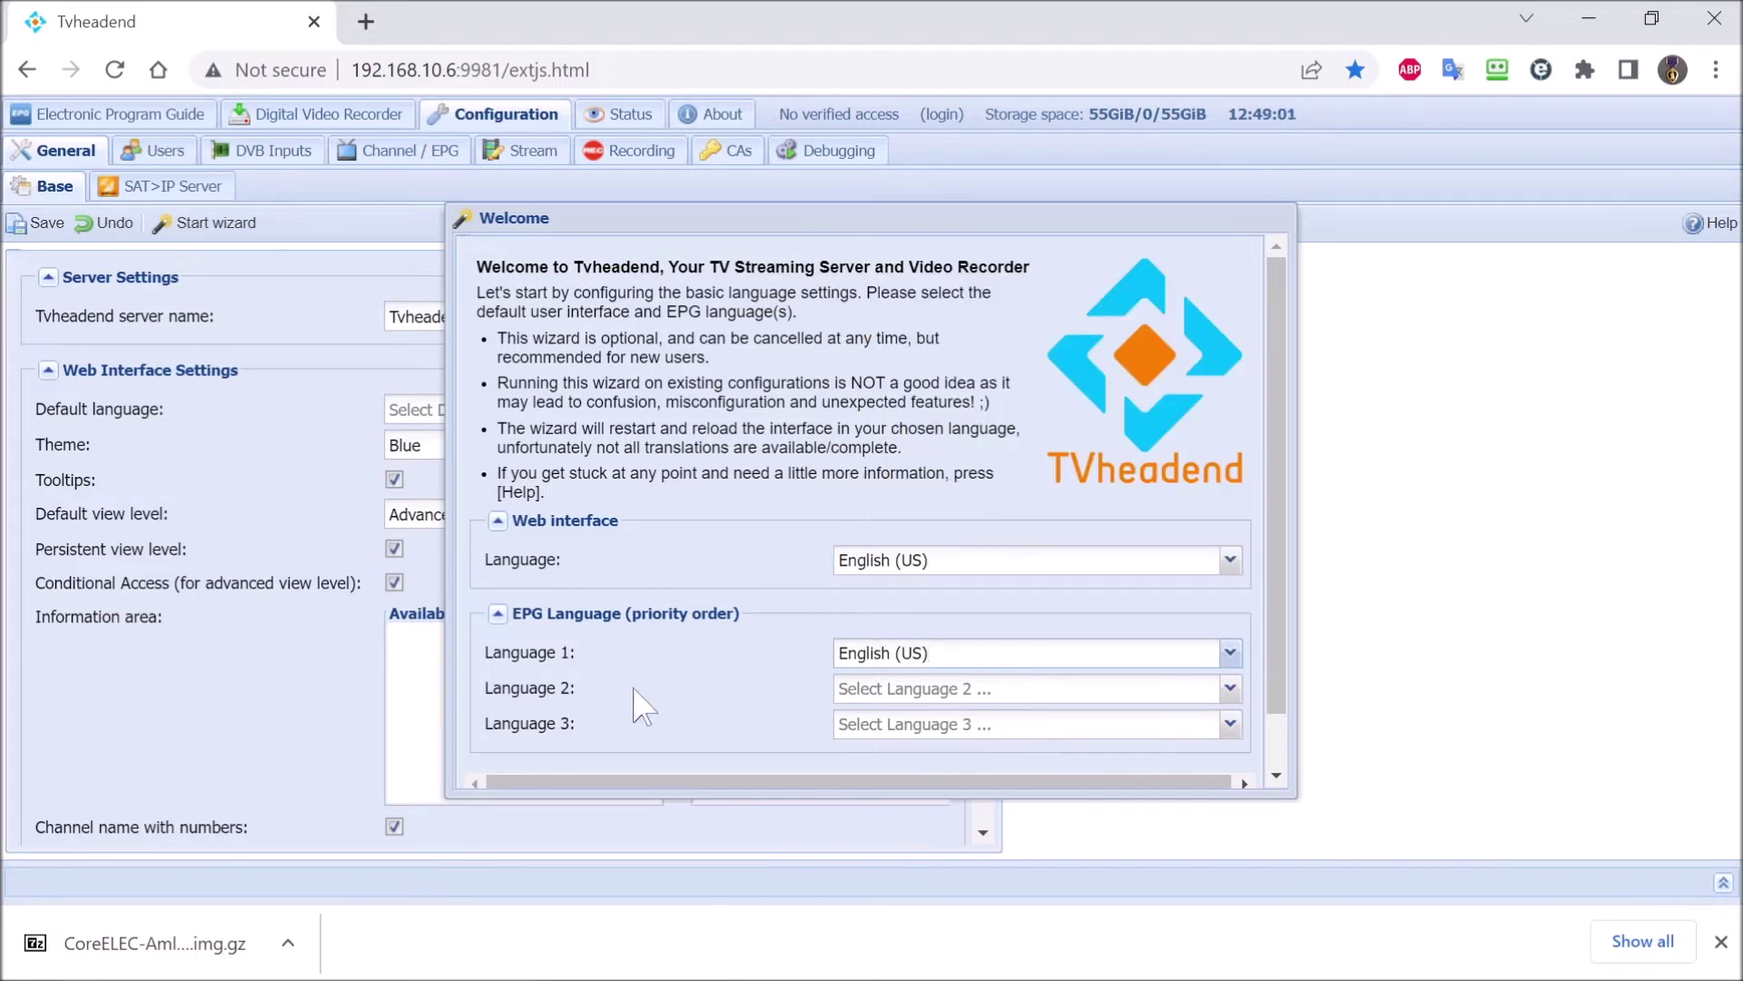
scroll(1271, 677, down, 2)
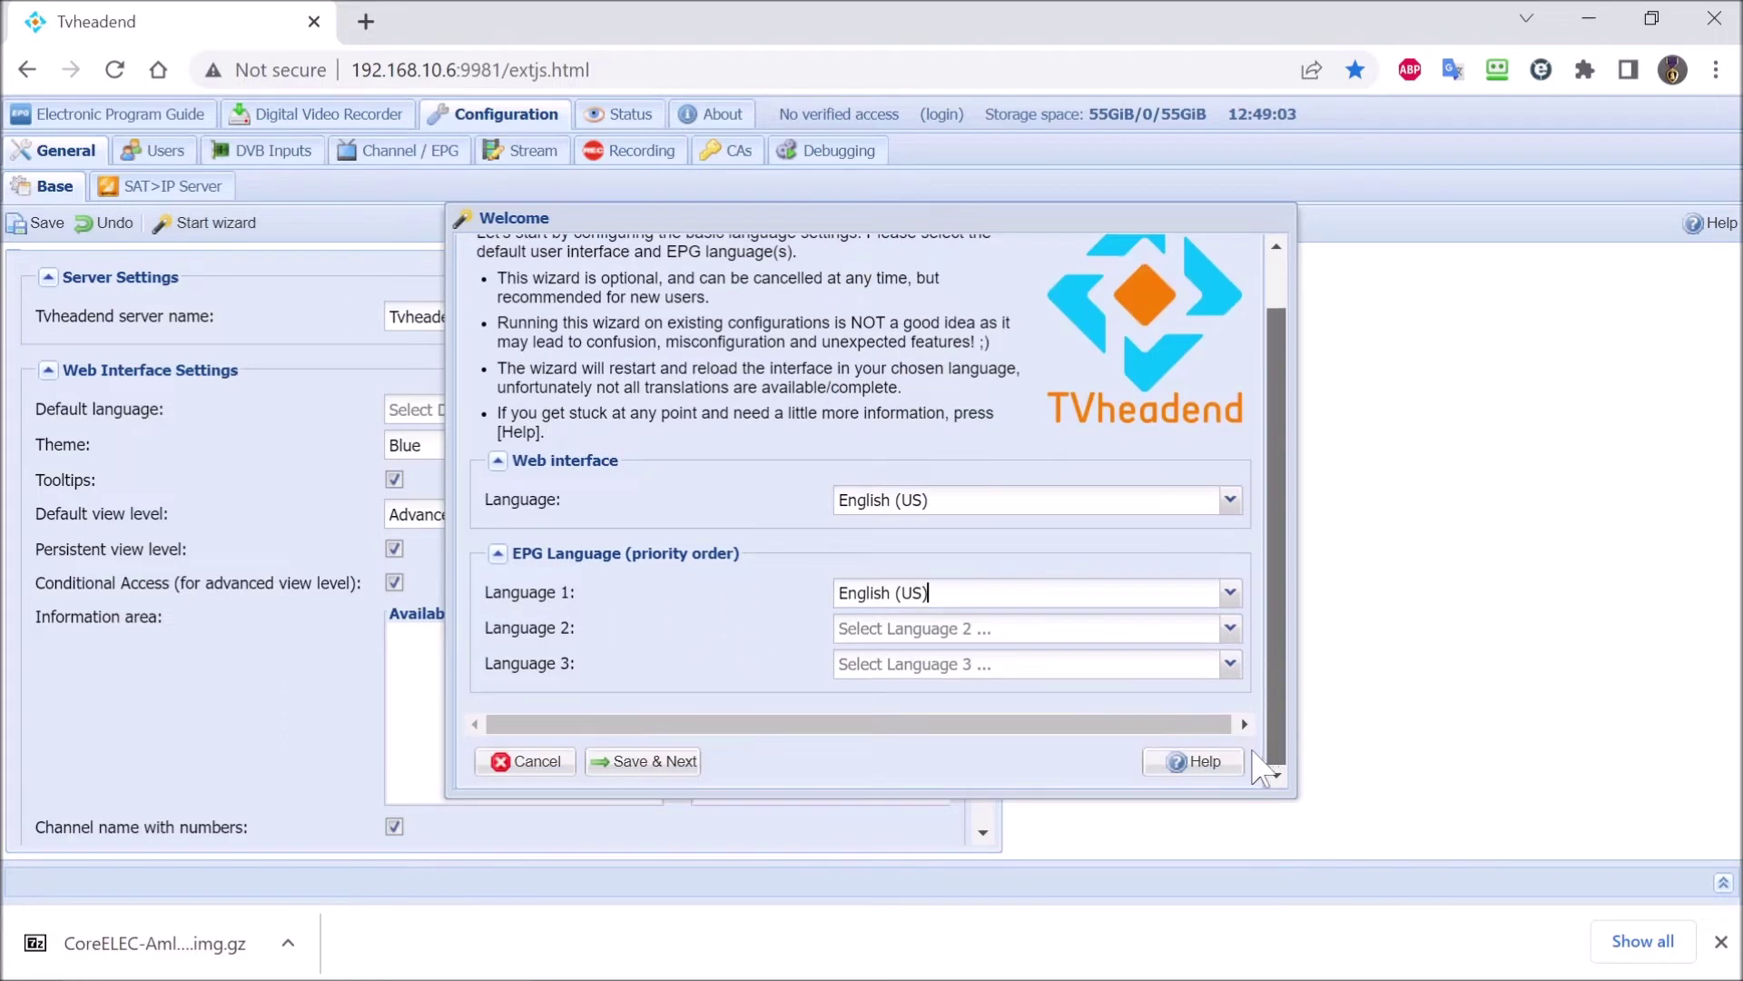
click(667, 781)
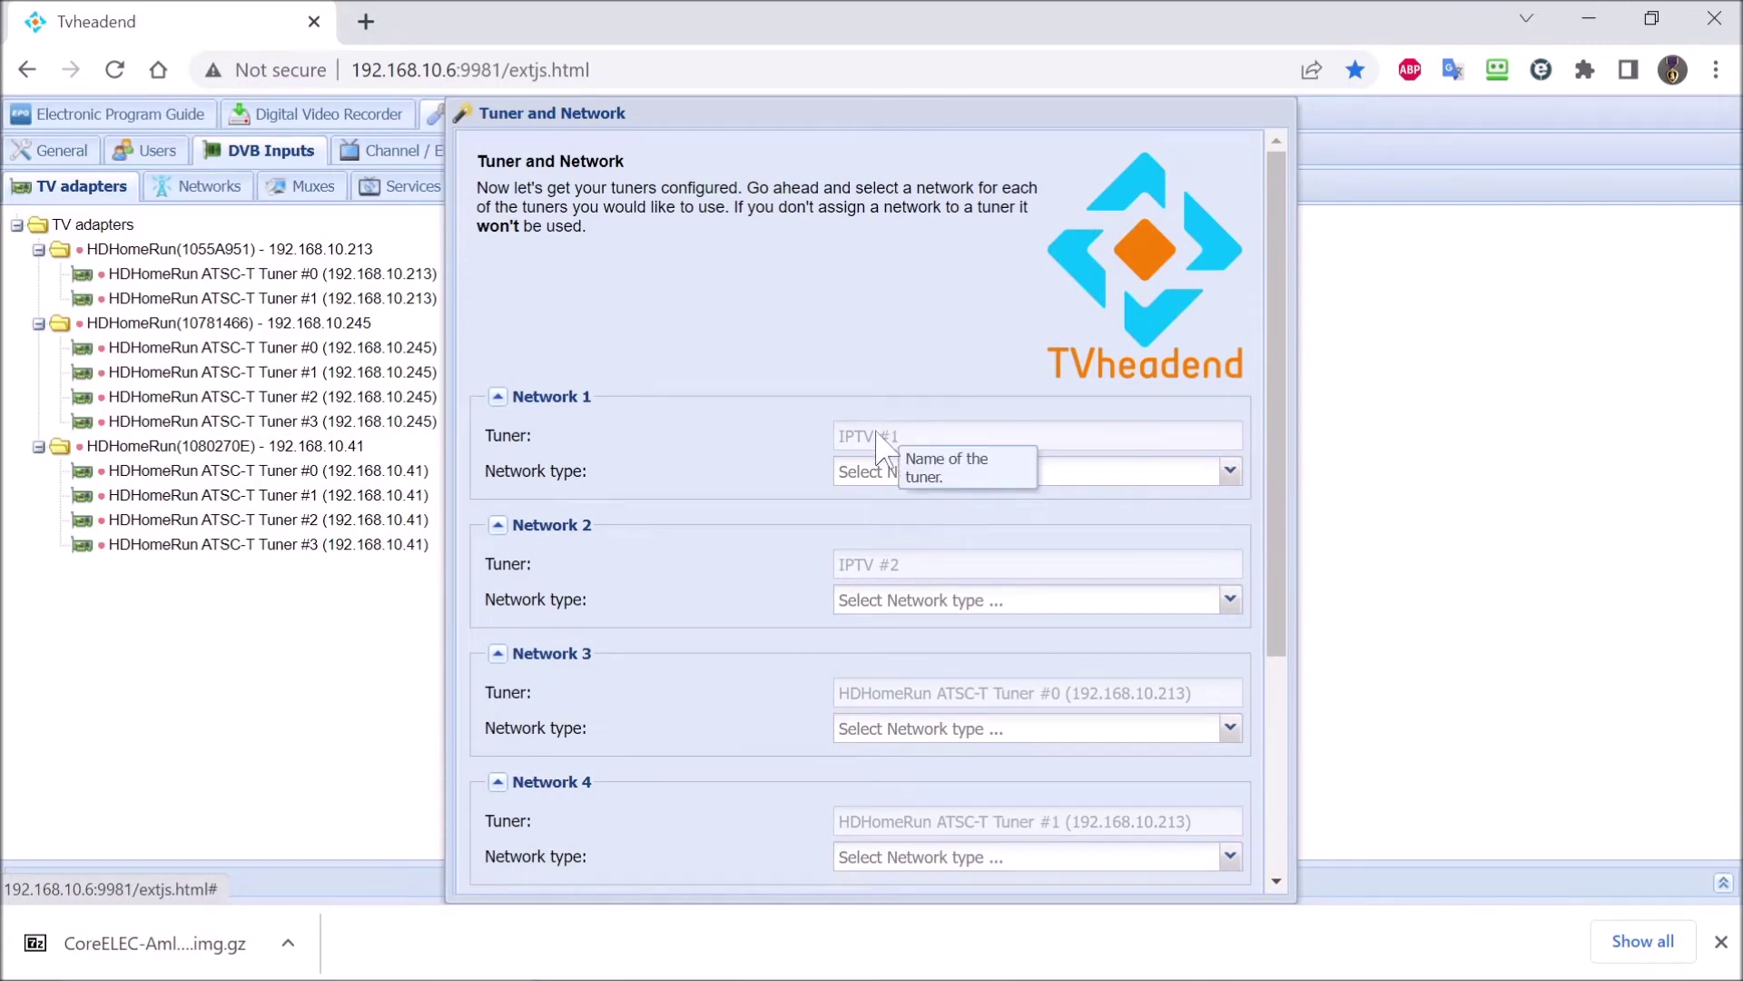
Step: Assign the ATSC-T Network type to both HDHomeRun tuners at 192.168.10.213, under Network 3 and Network 4
scroll(867, 535, down, 4)
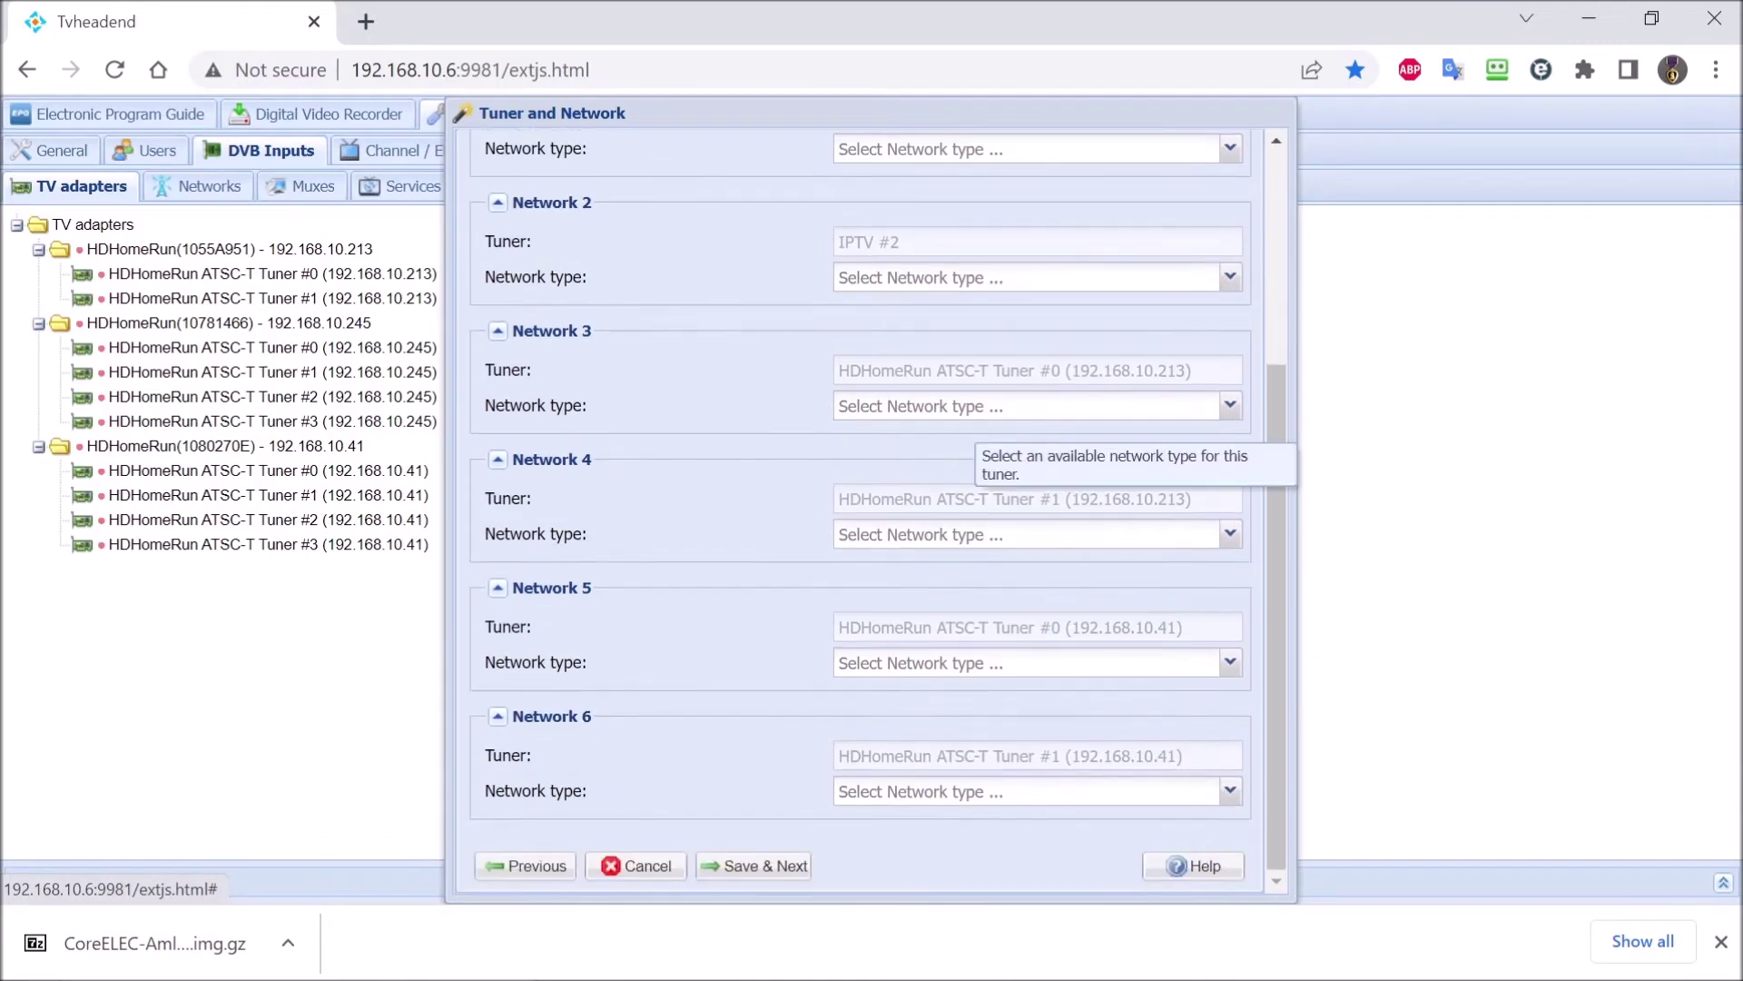
click(1230, 405)
click(1010, 437)
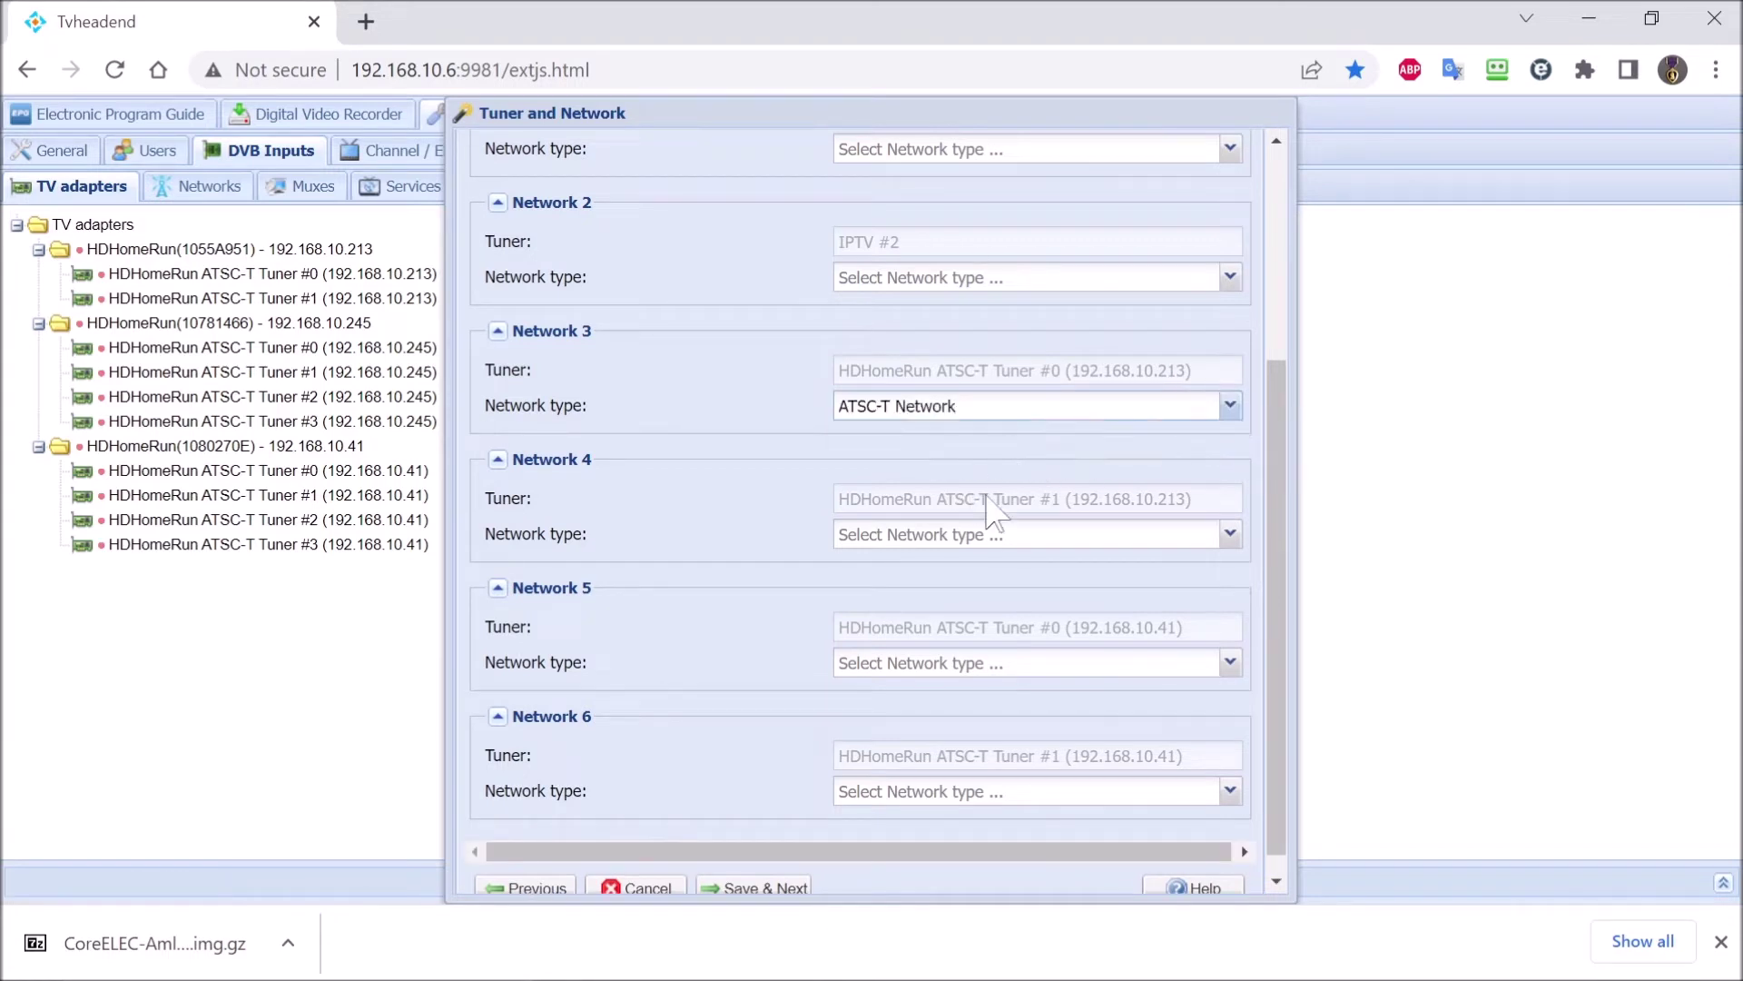
click(1229, 534)
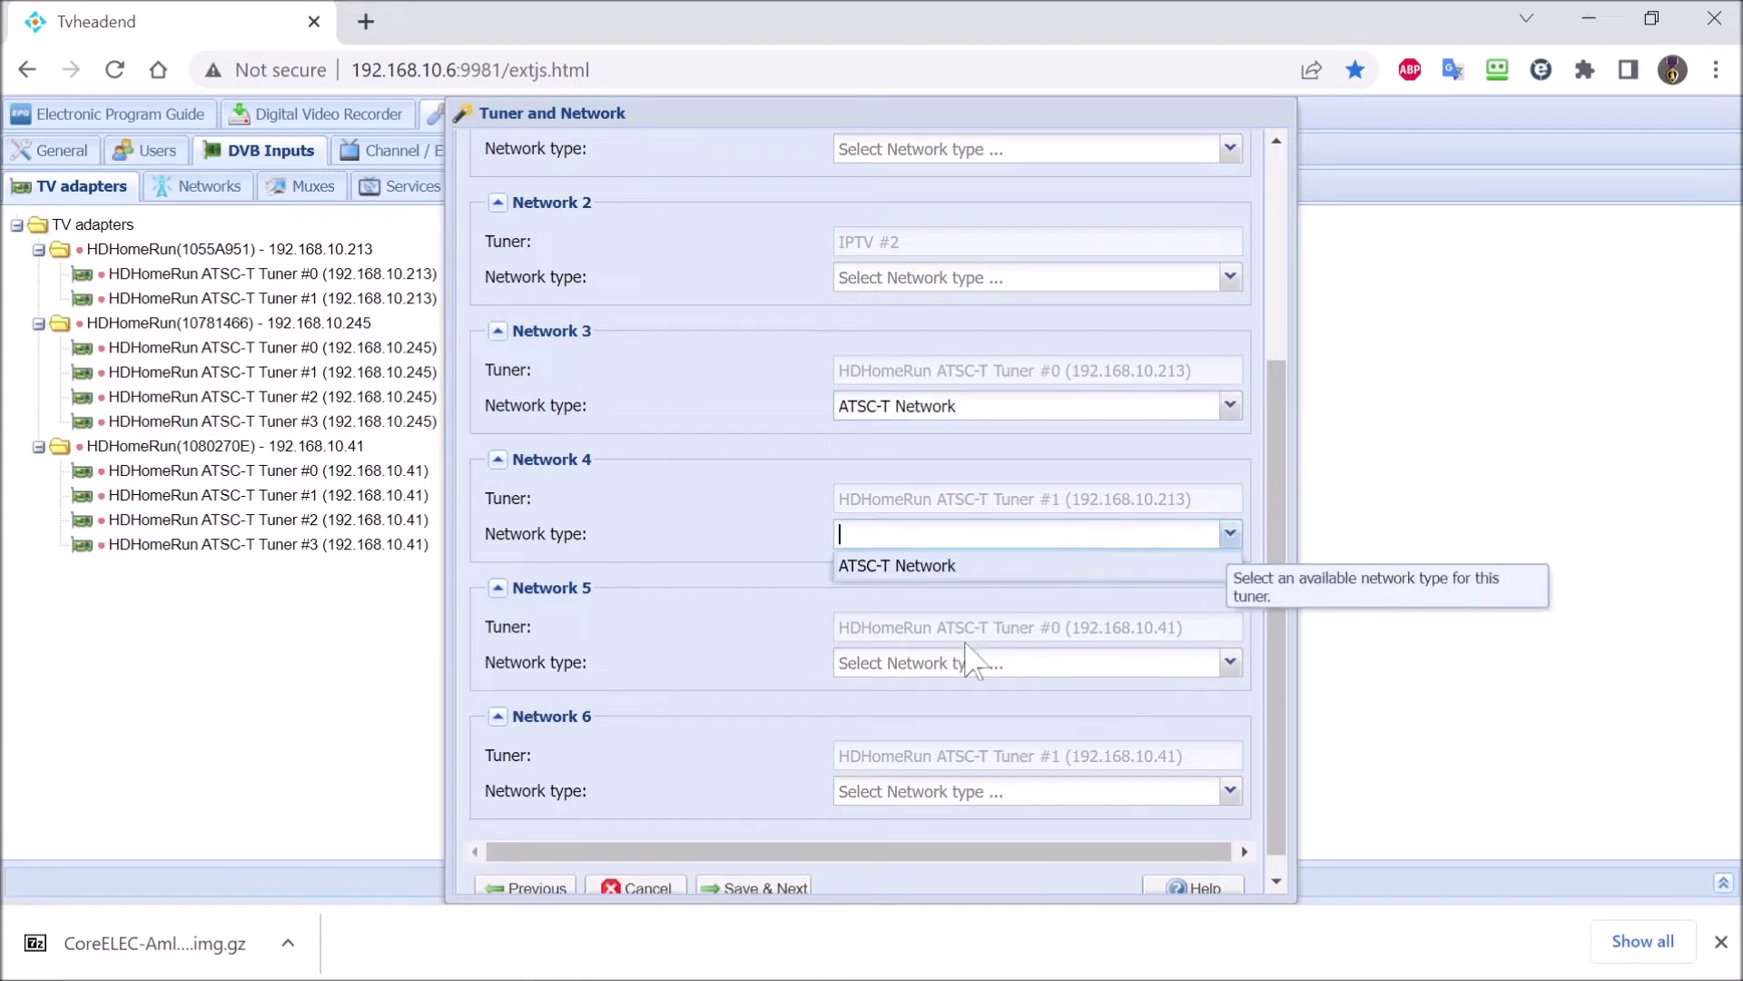
click(953, 567)
Step: Assign the ATSC-T Network type to the HDHomeRun tuners in Network 5 and Network 6, and save to continue
scroll(864, 636, down, 1)
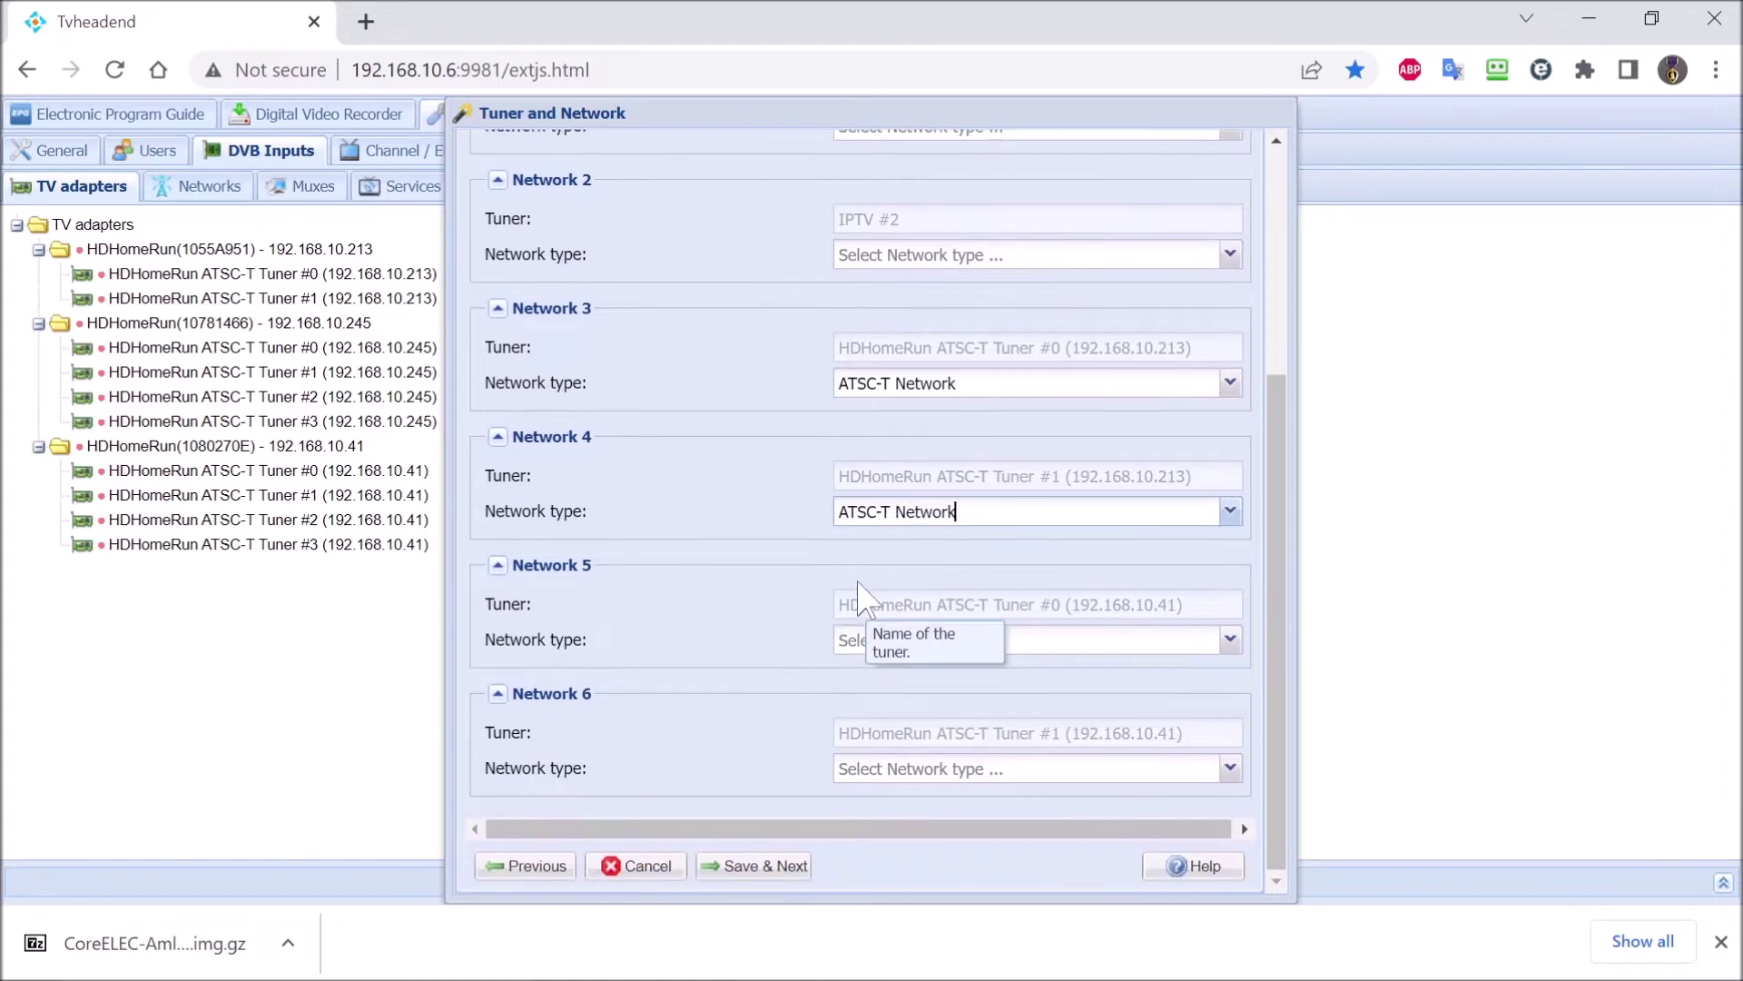
click(1229, 639)
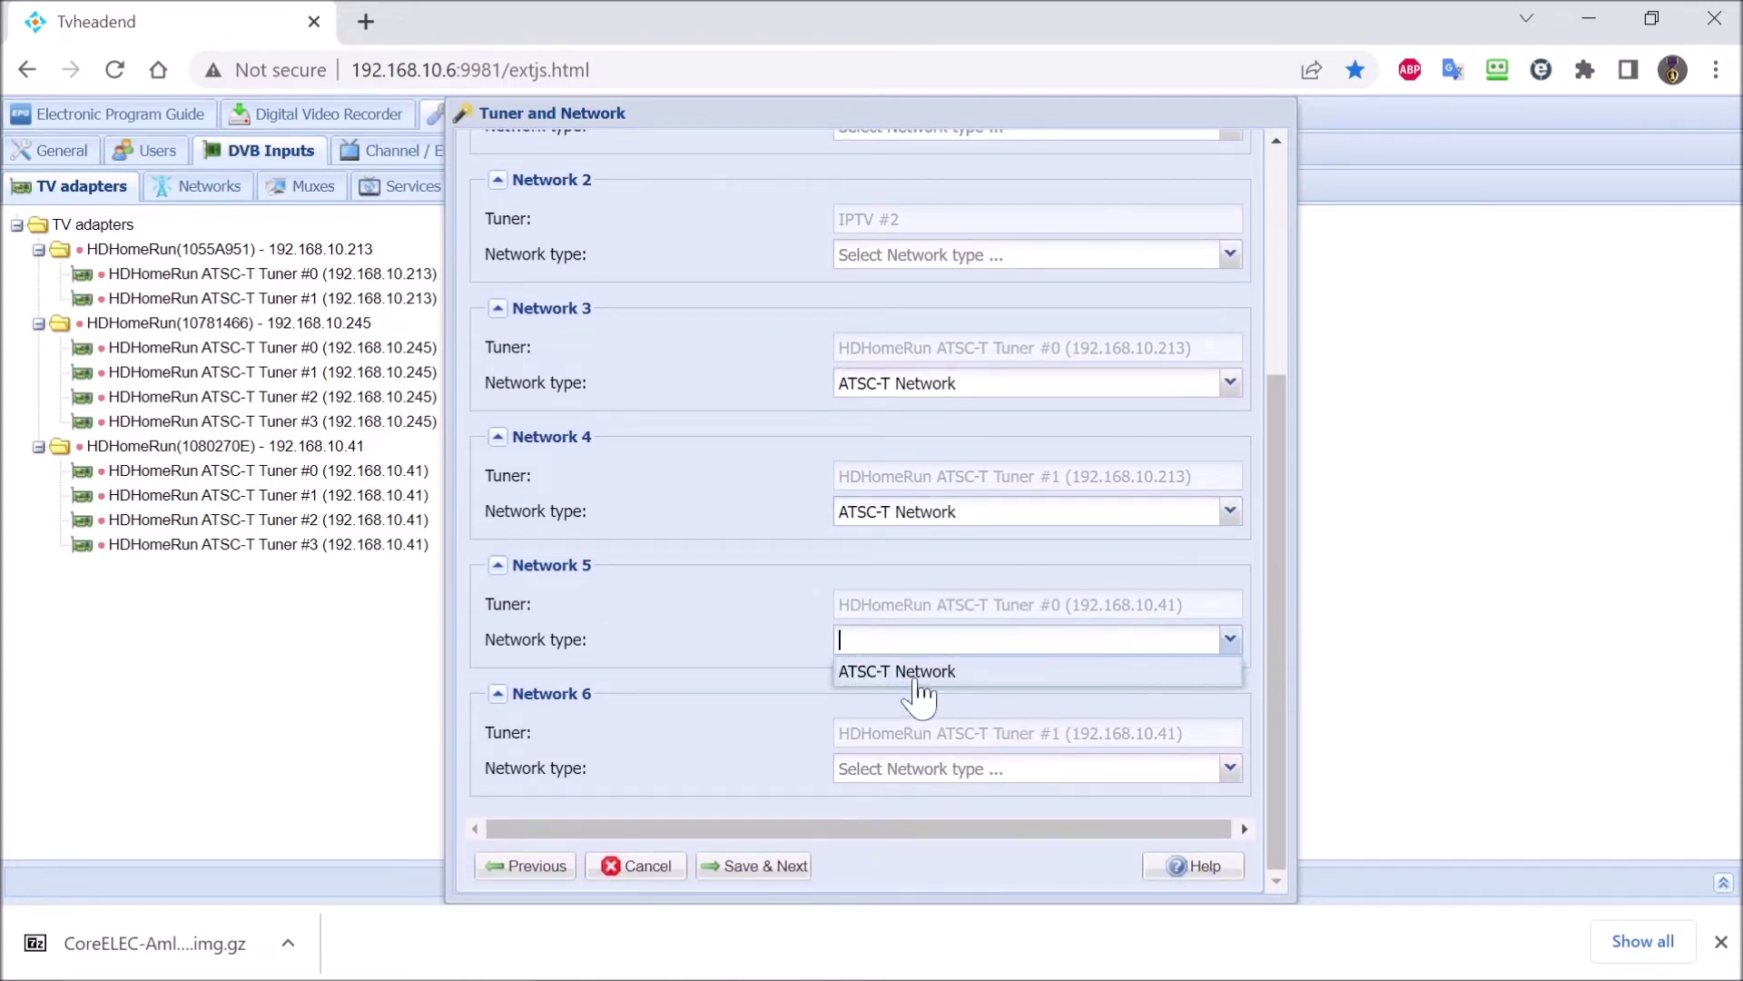
click(919, 677)
click(1228, 769)
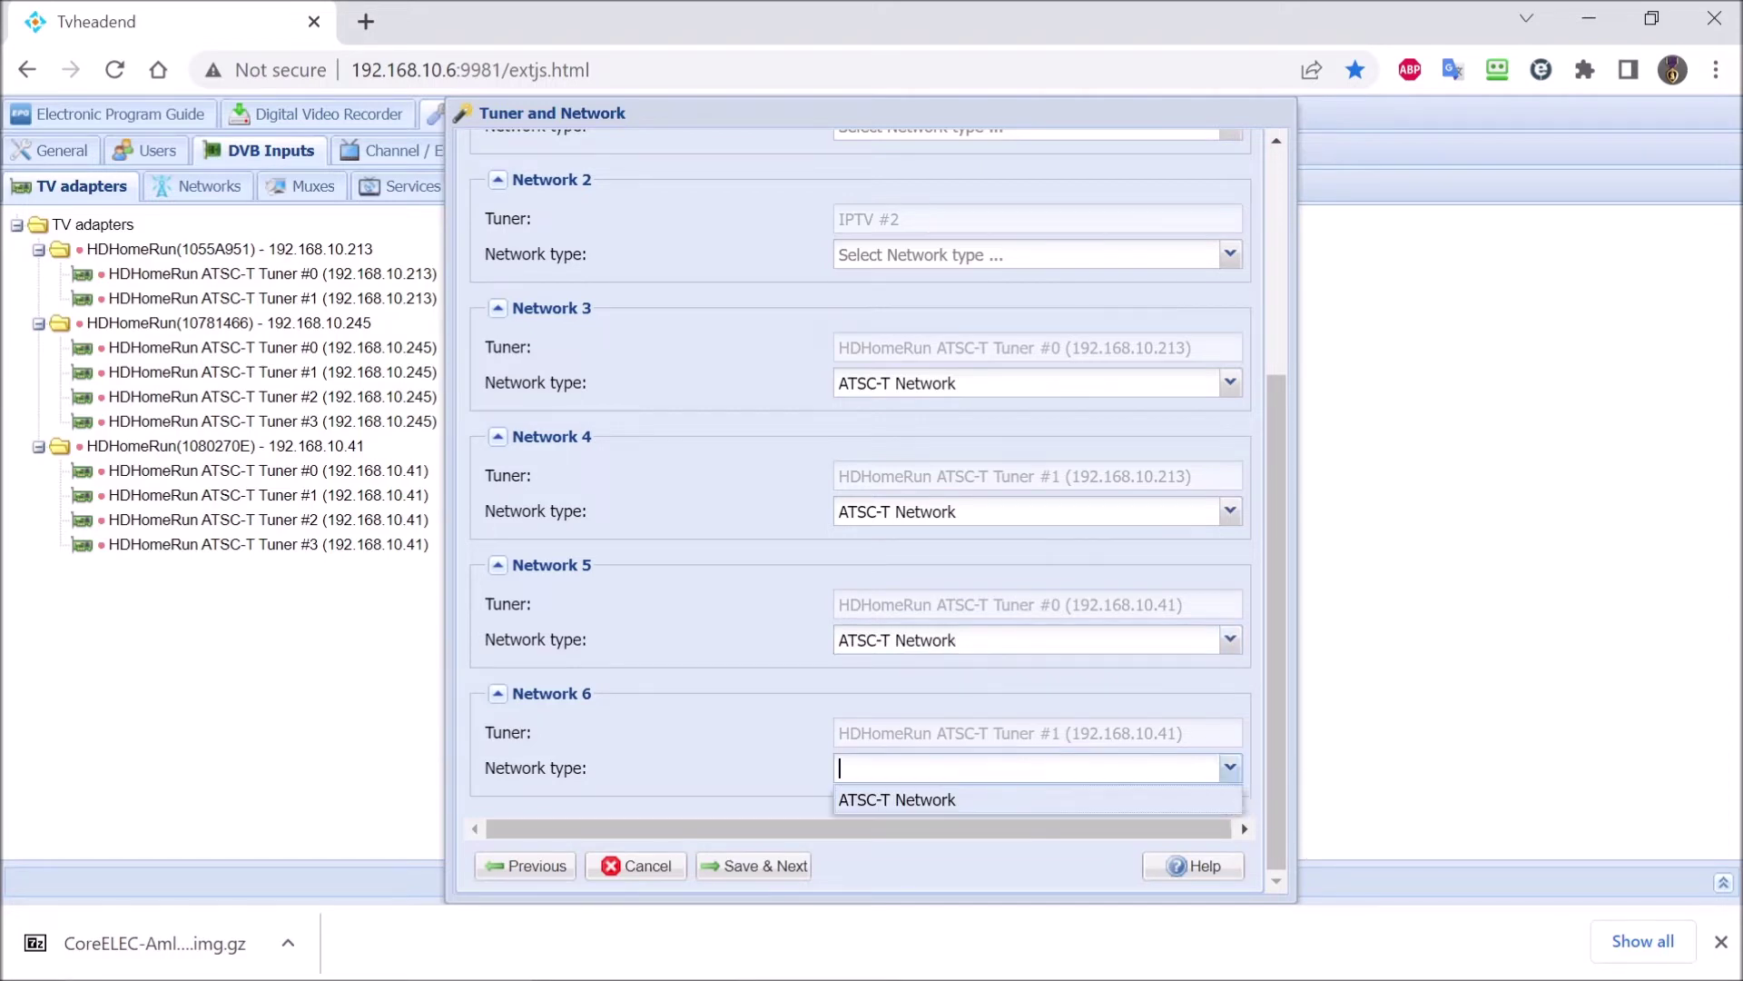
click(974, 806)
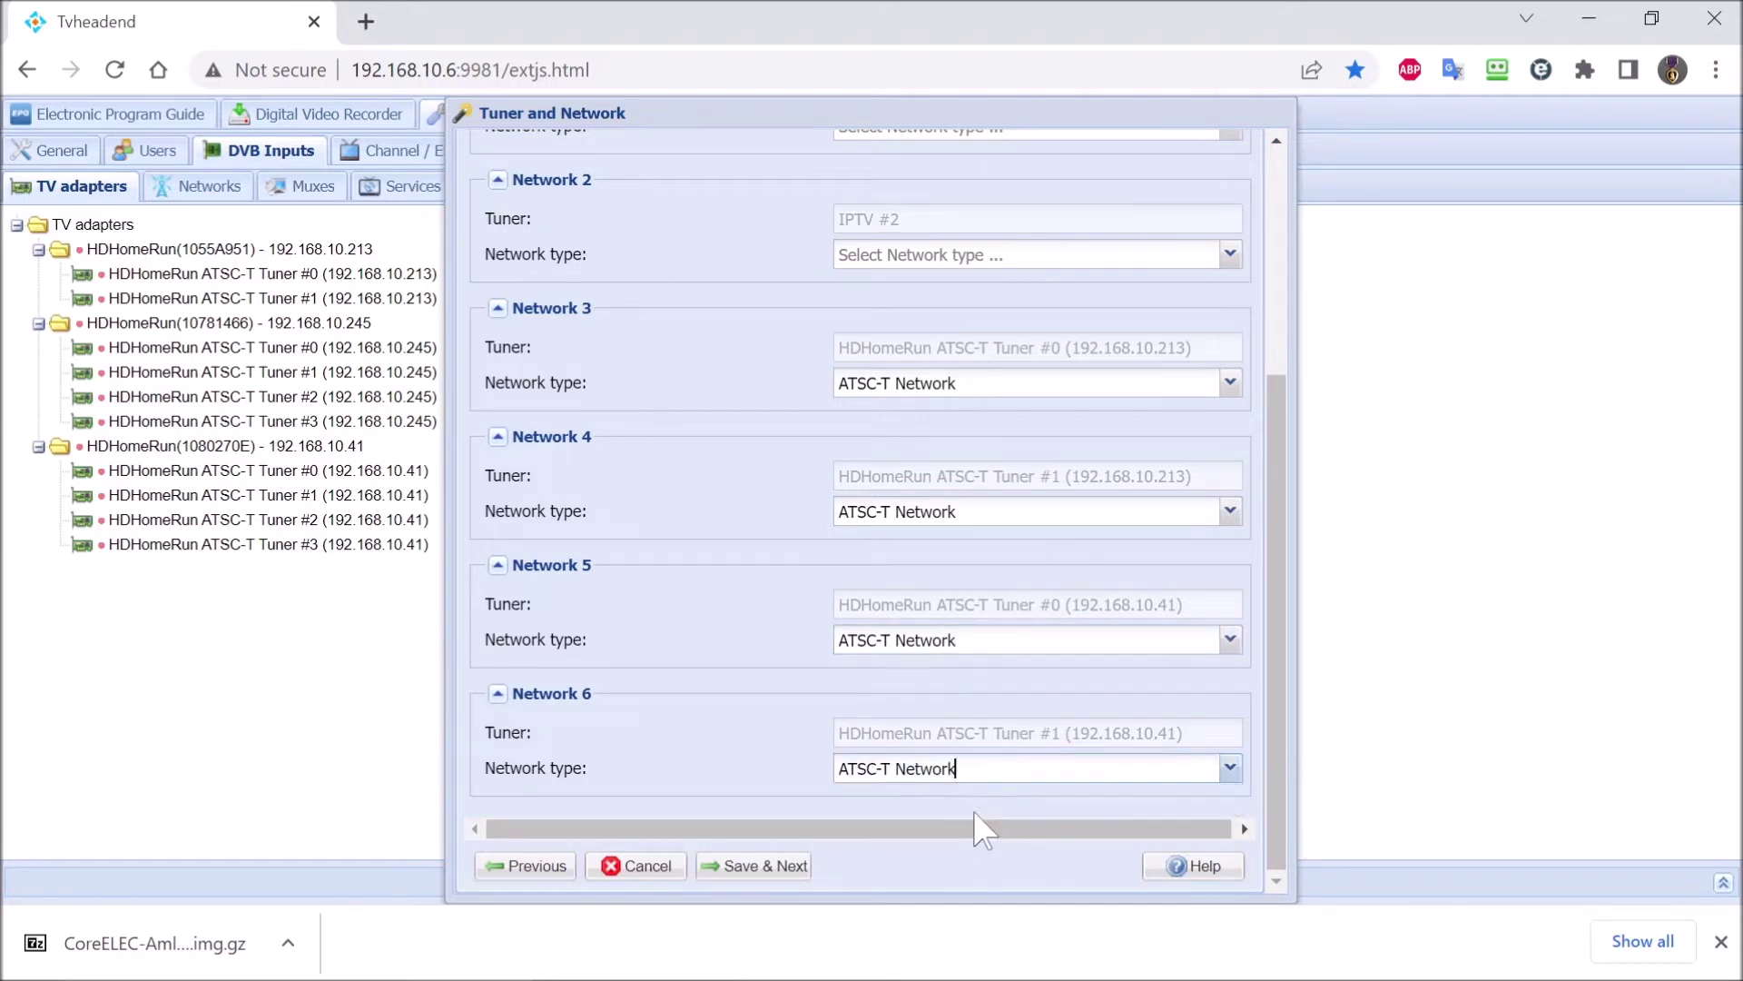
click(808, 868)
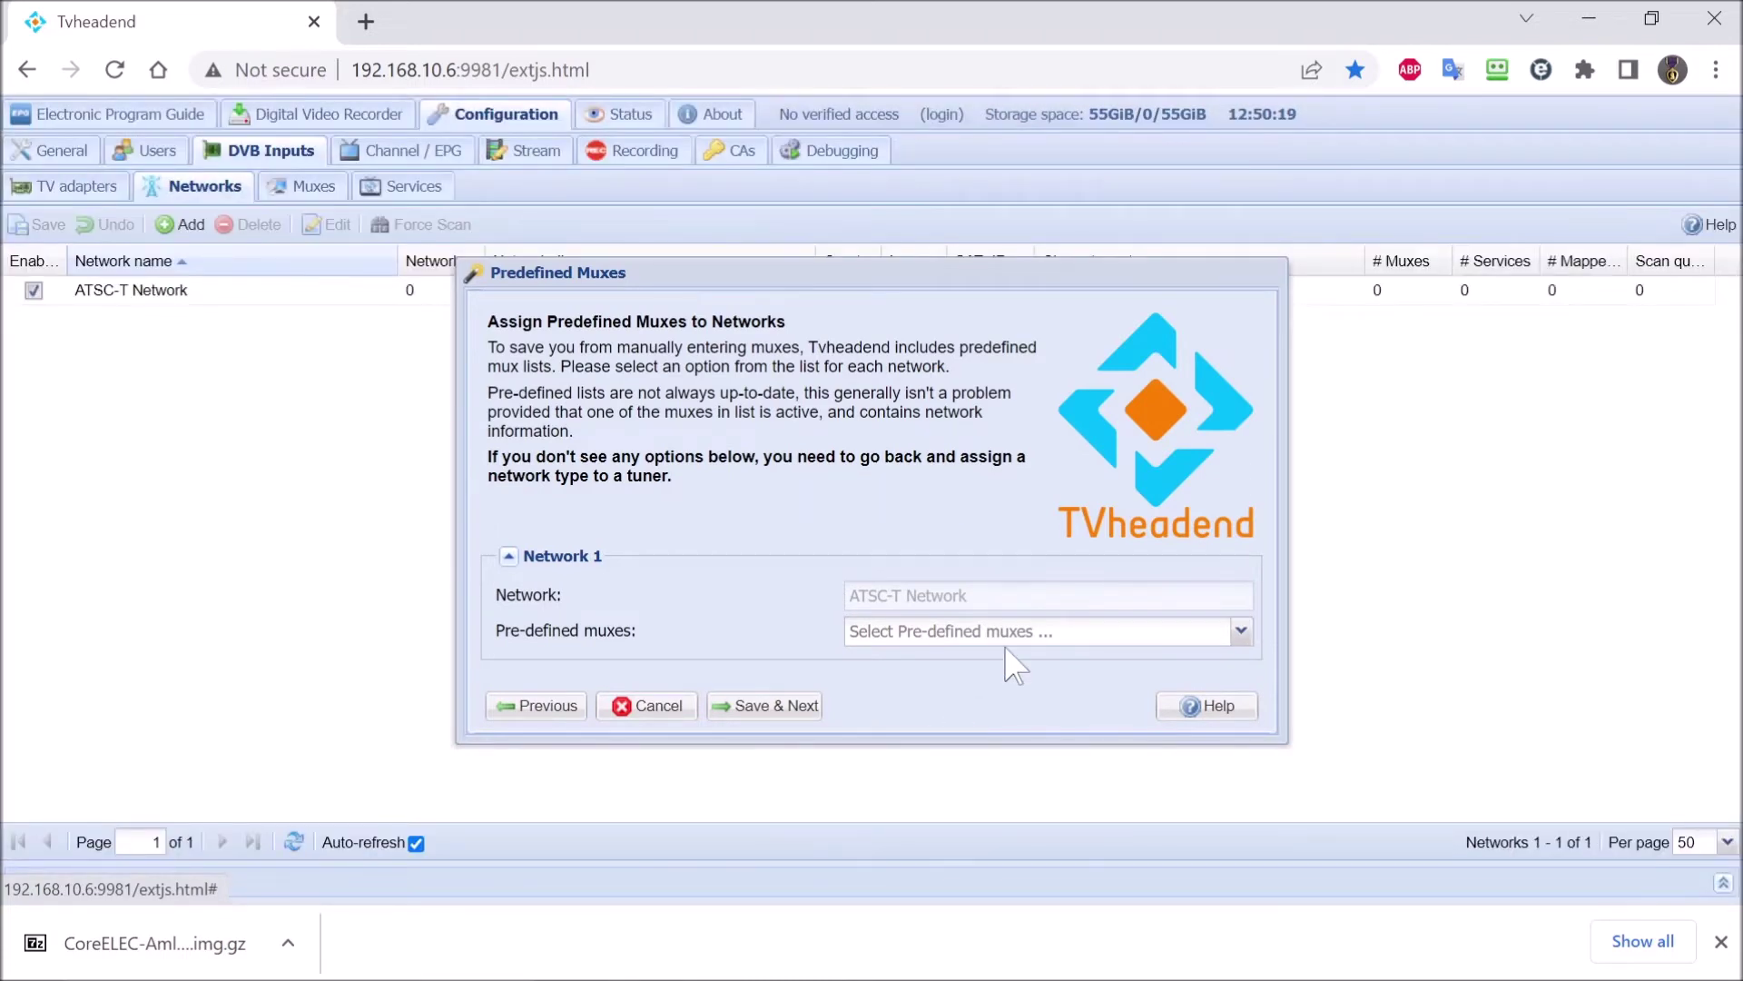
Step: Assign the us-ATSC-center-frequencies-8VSB-062009 predefined muxes to ATSC-T Network, start the scan, and move the Scanning dialog clear of the stream statistics
click(1240, 631)
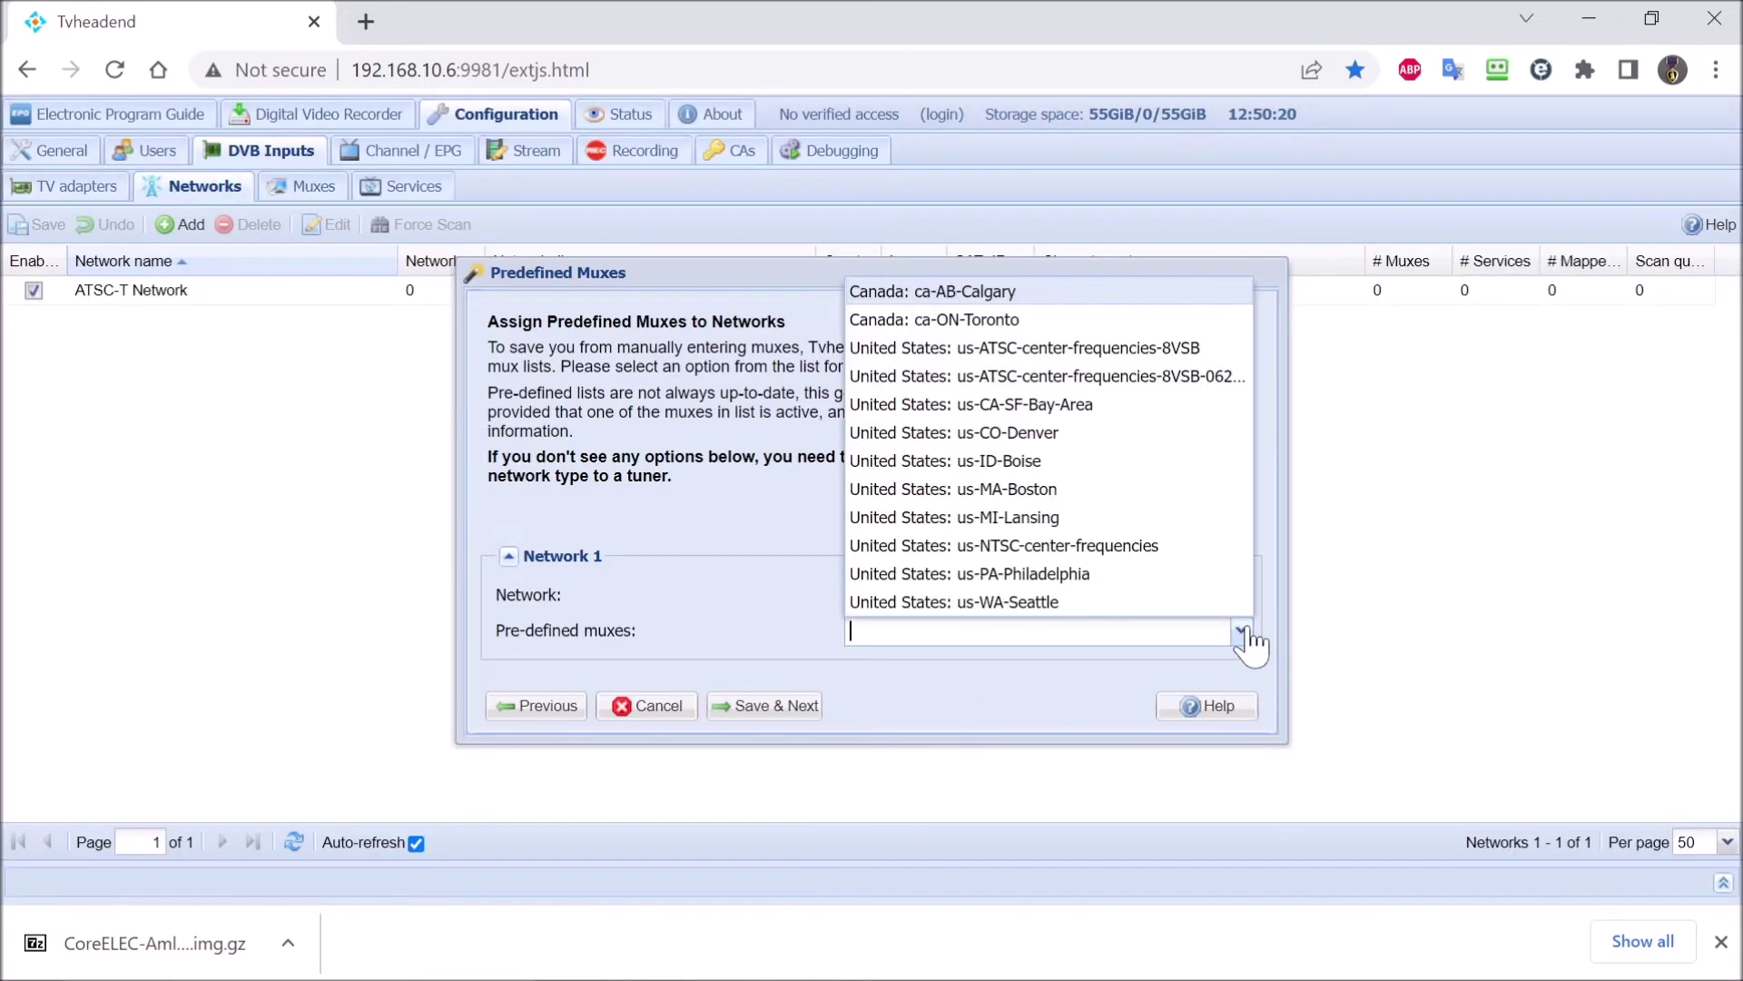
click(1125, 376)
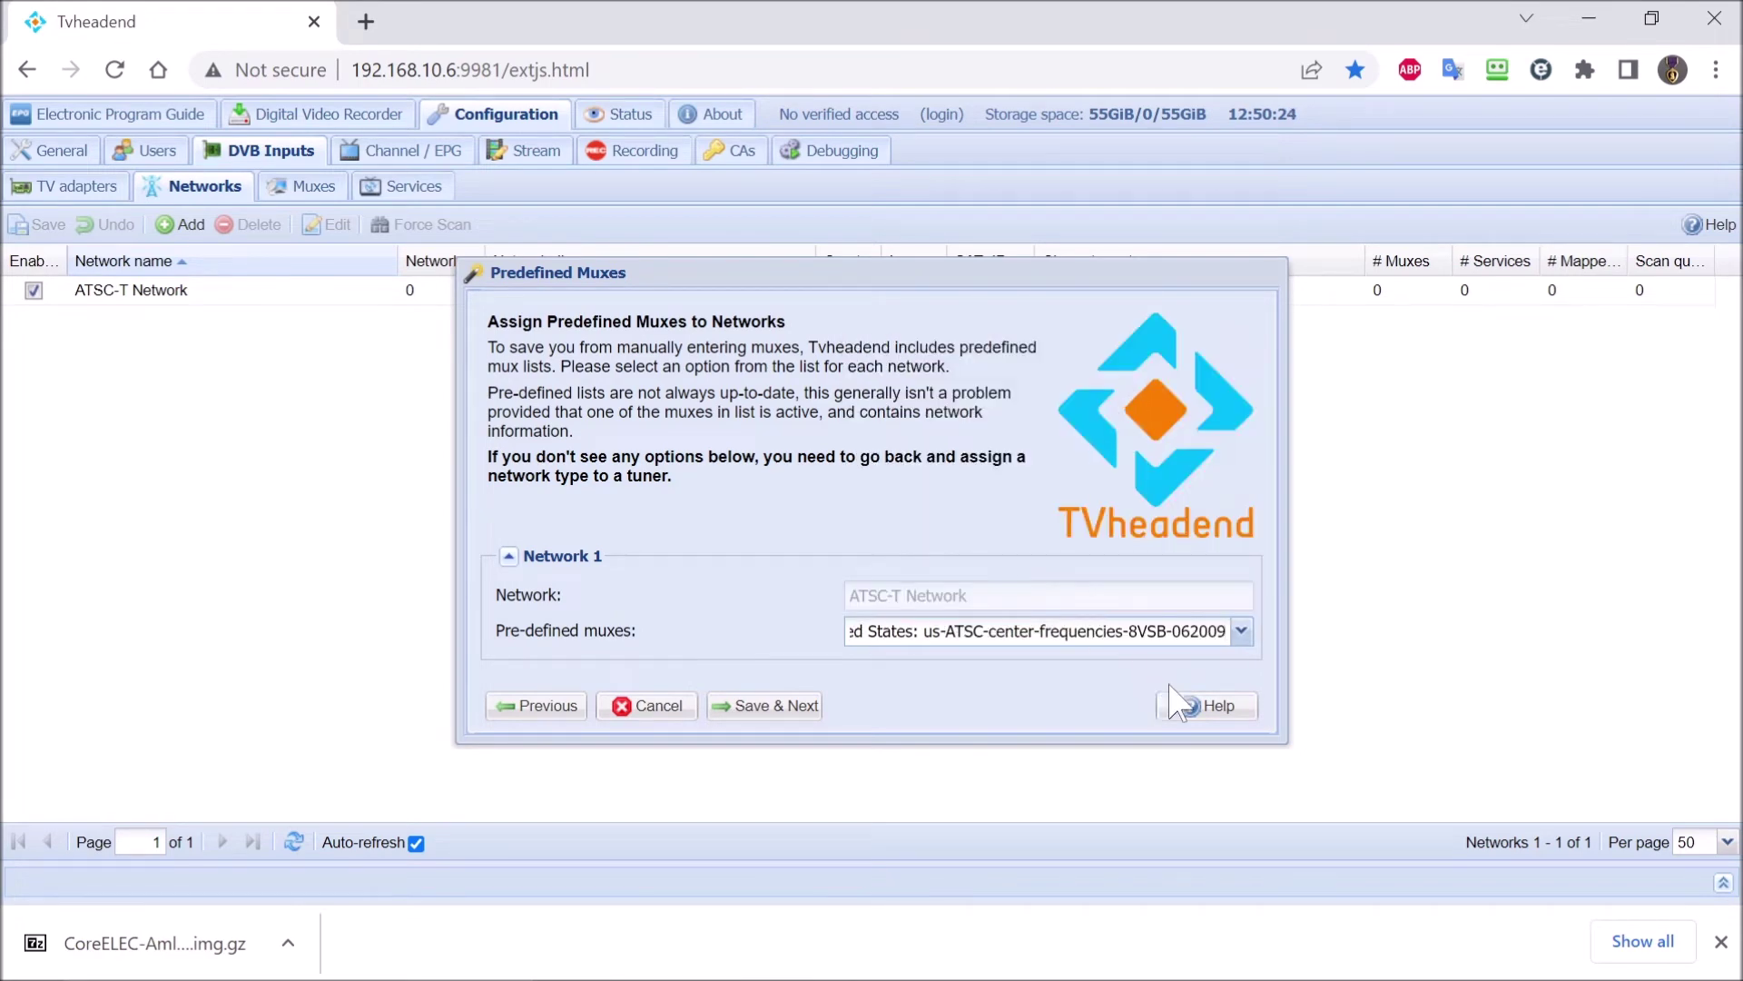
click(817, 706)
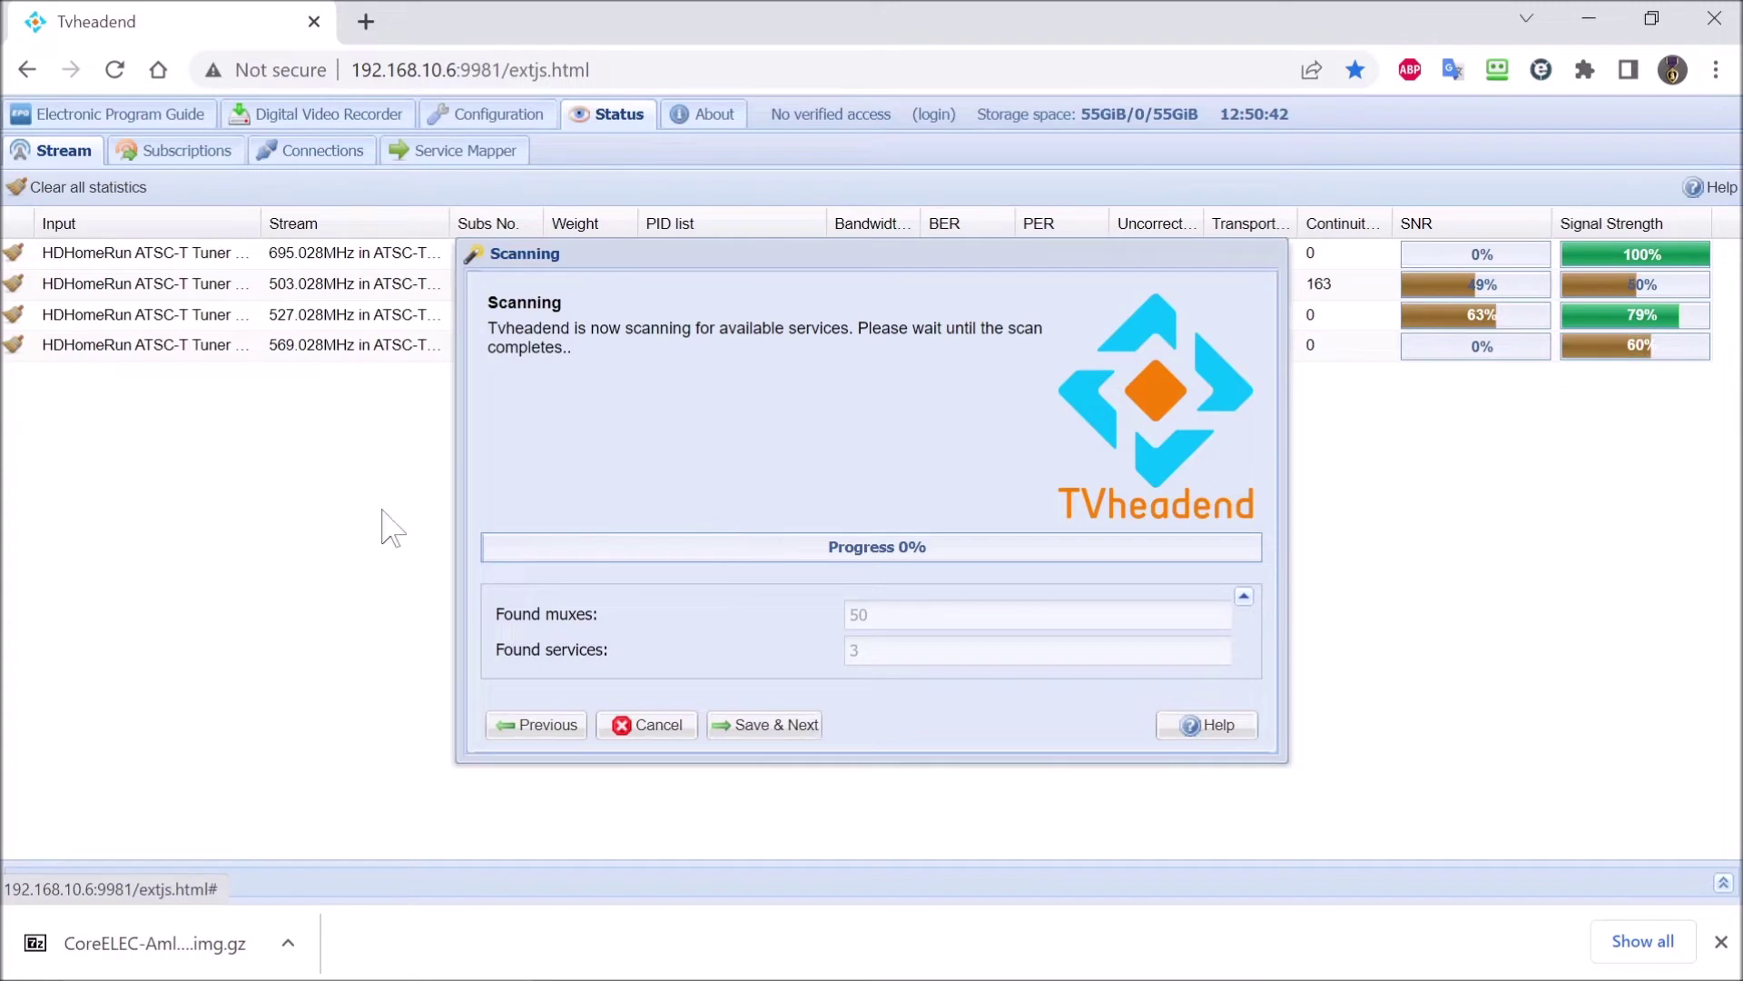
drag(628, 257, 420, 362)
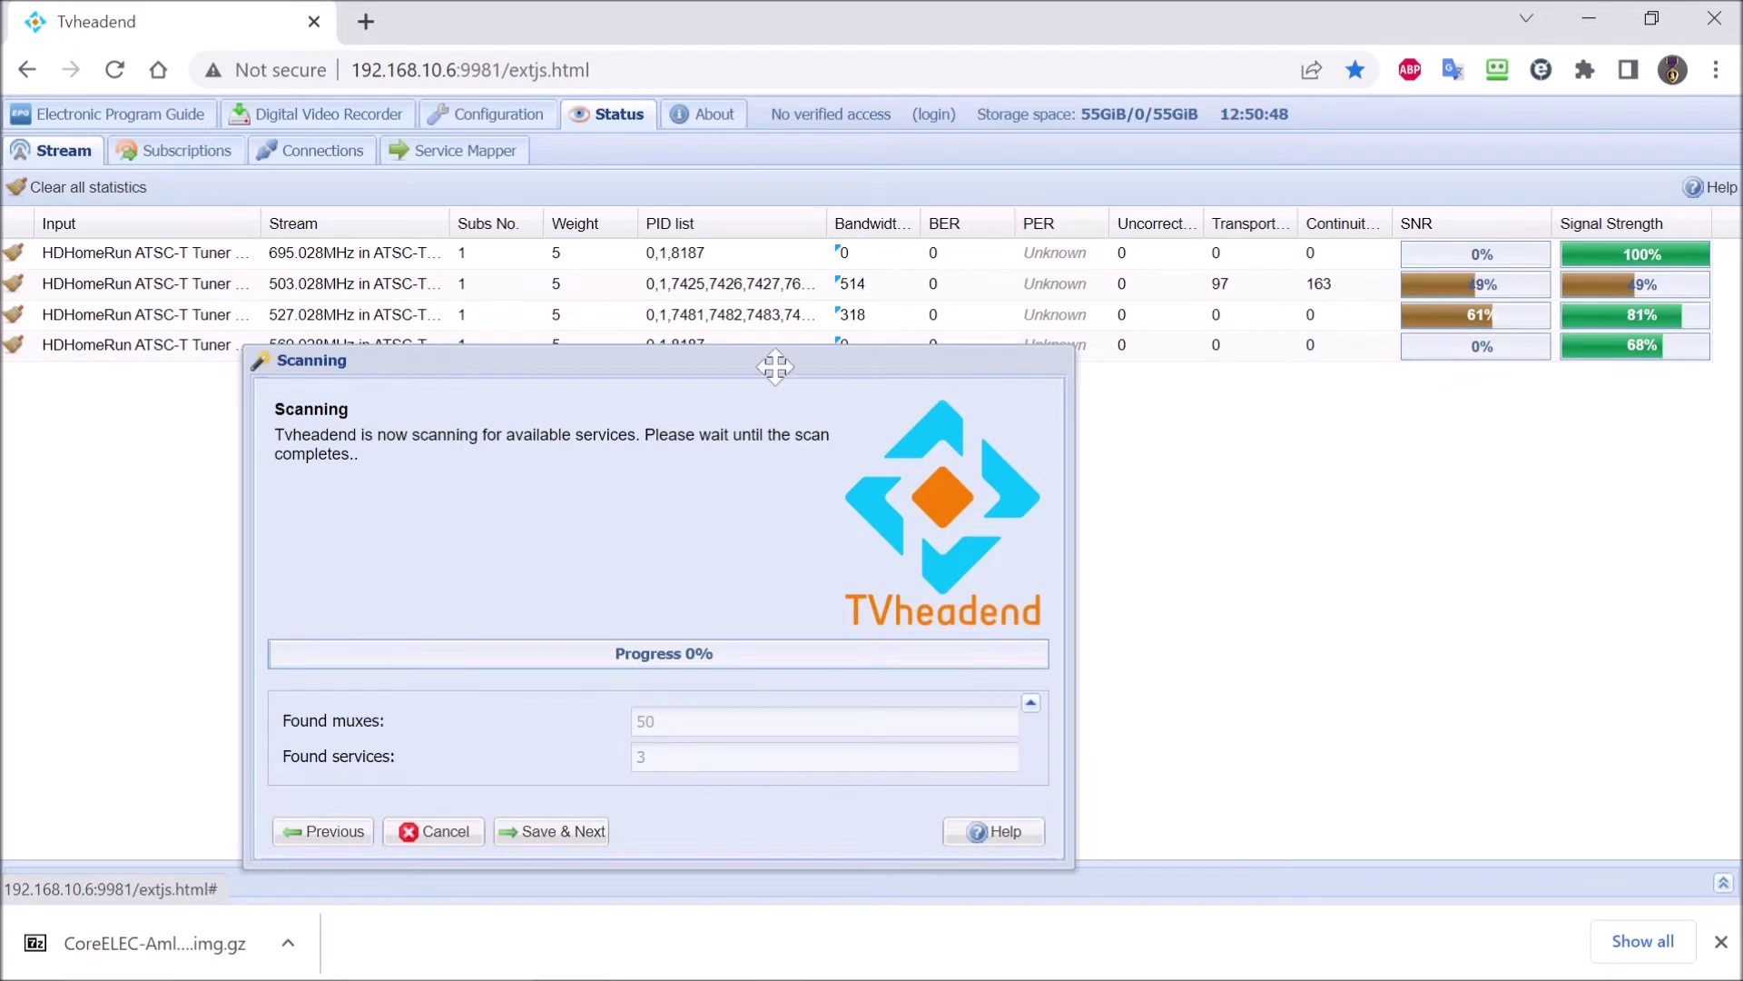
drag(782, 360, 780, 357)
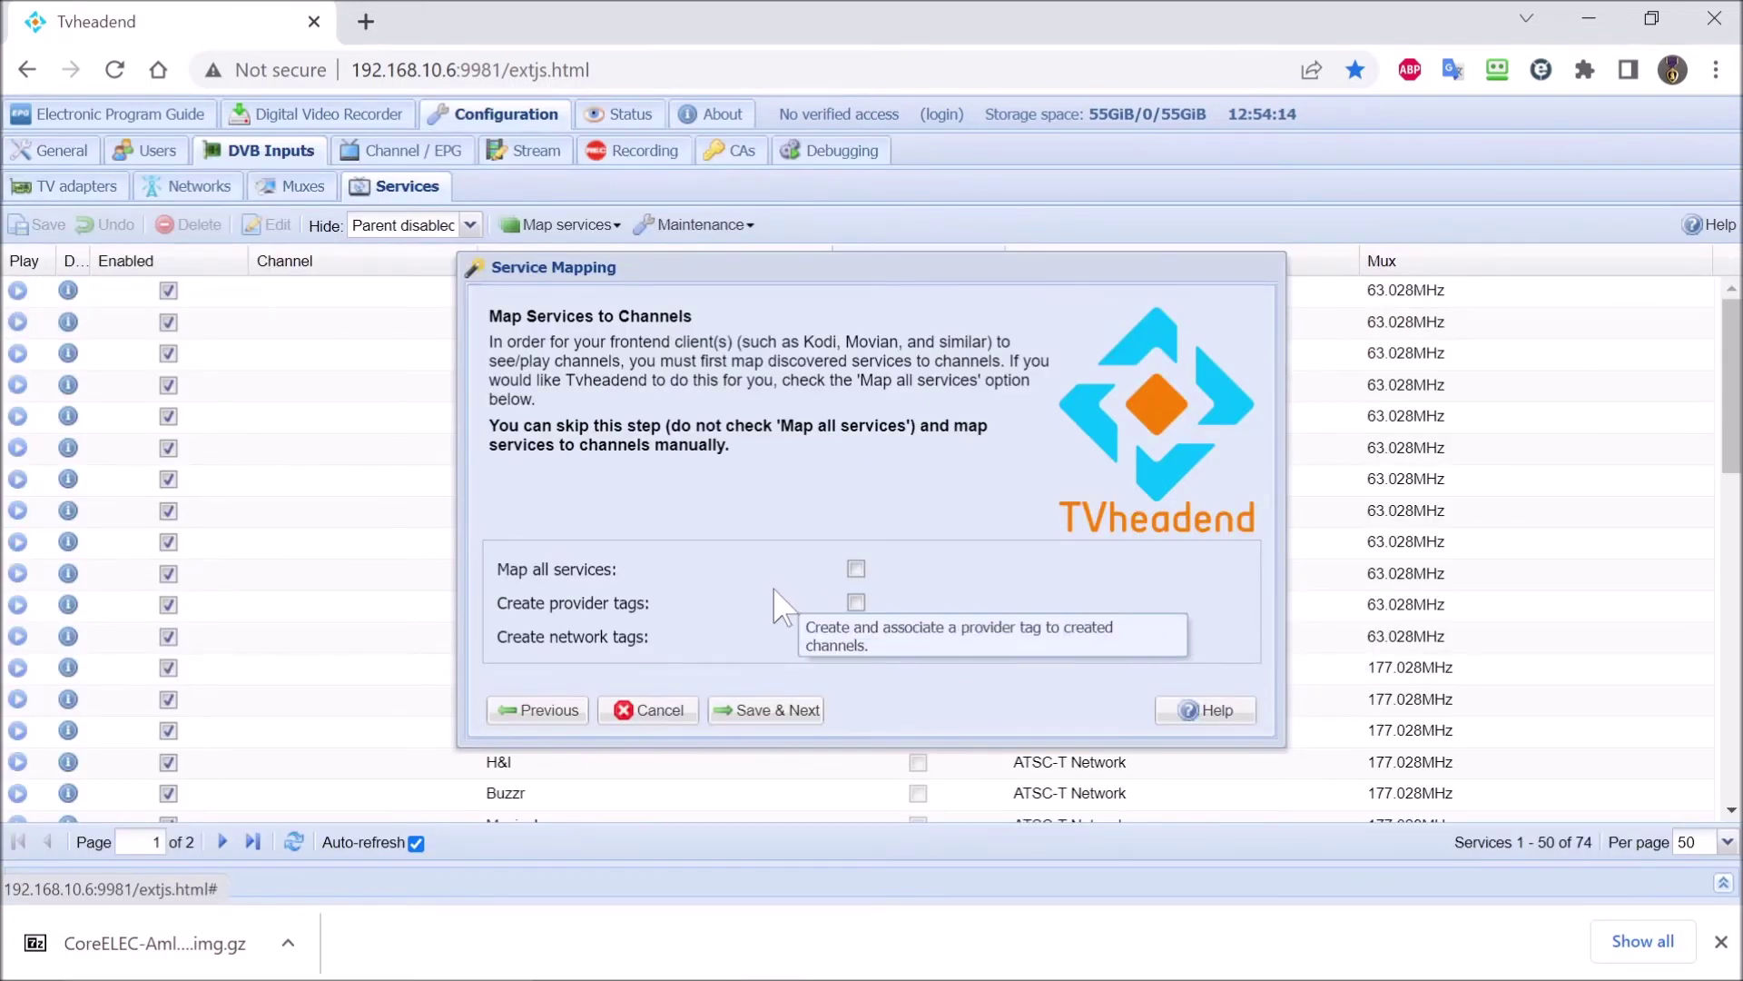
Step: Map all services to channels with provider tags and network tags created, and finish the setup wizard
click(856, 570)
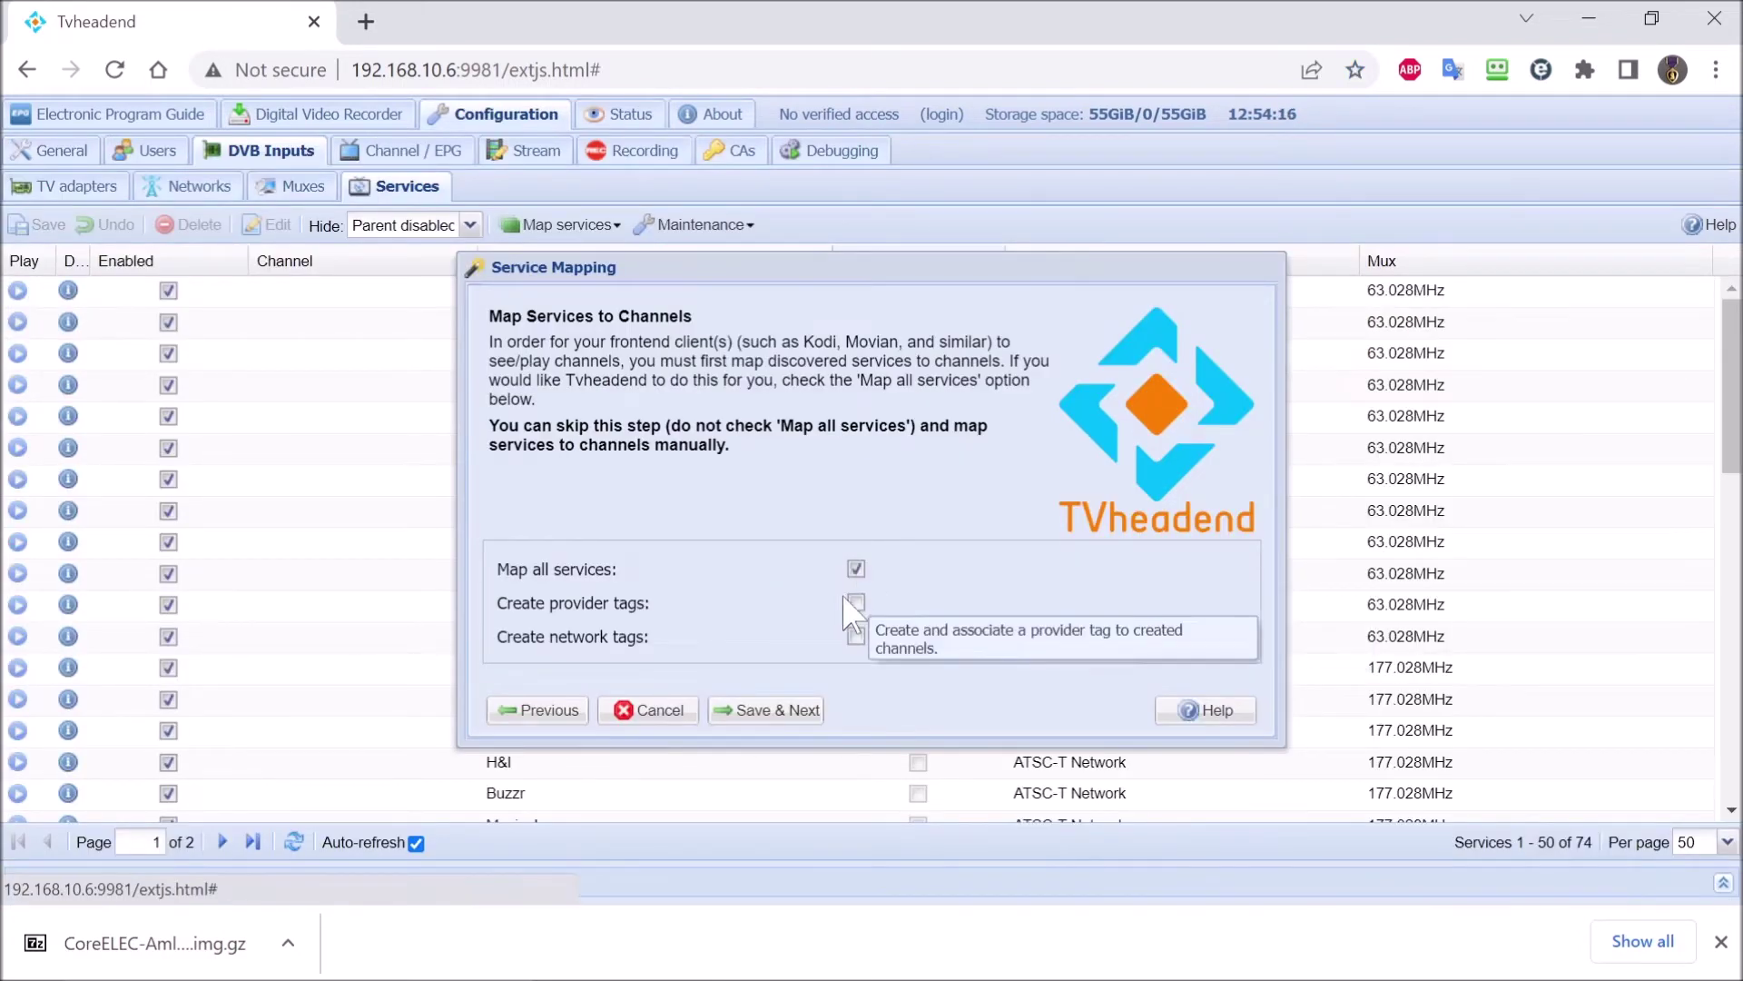
click(856, 603)
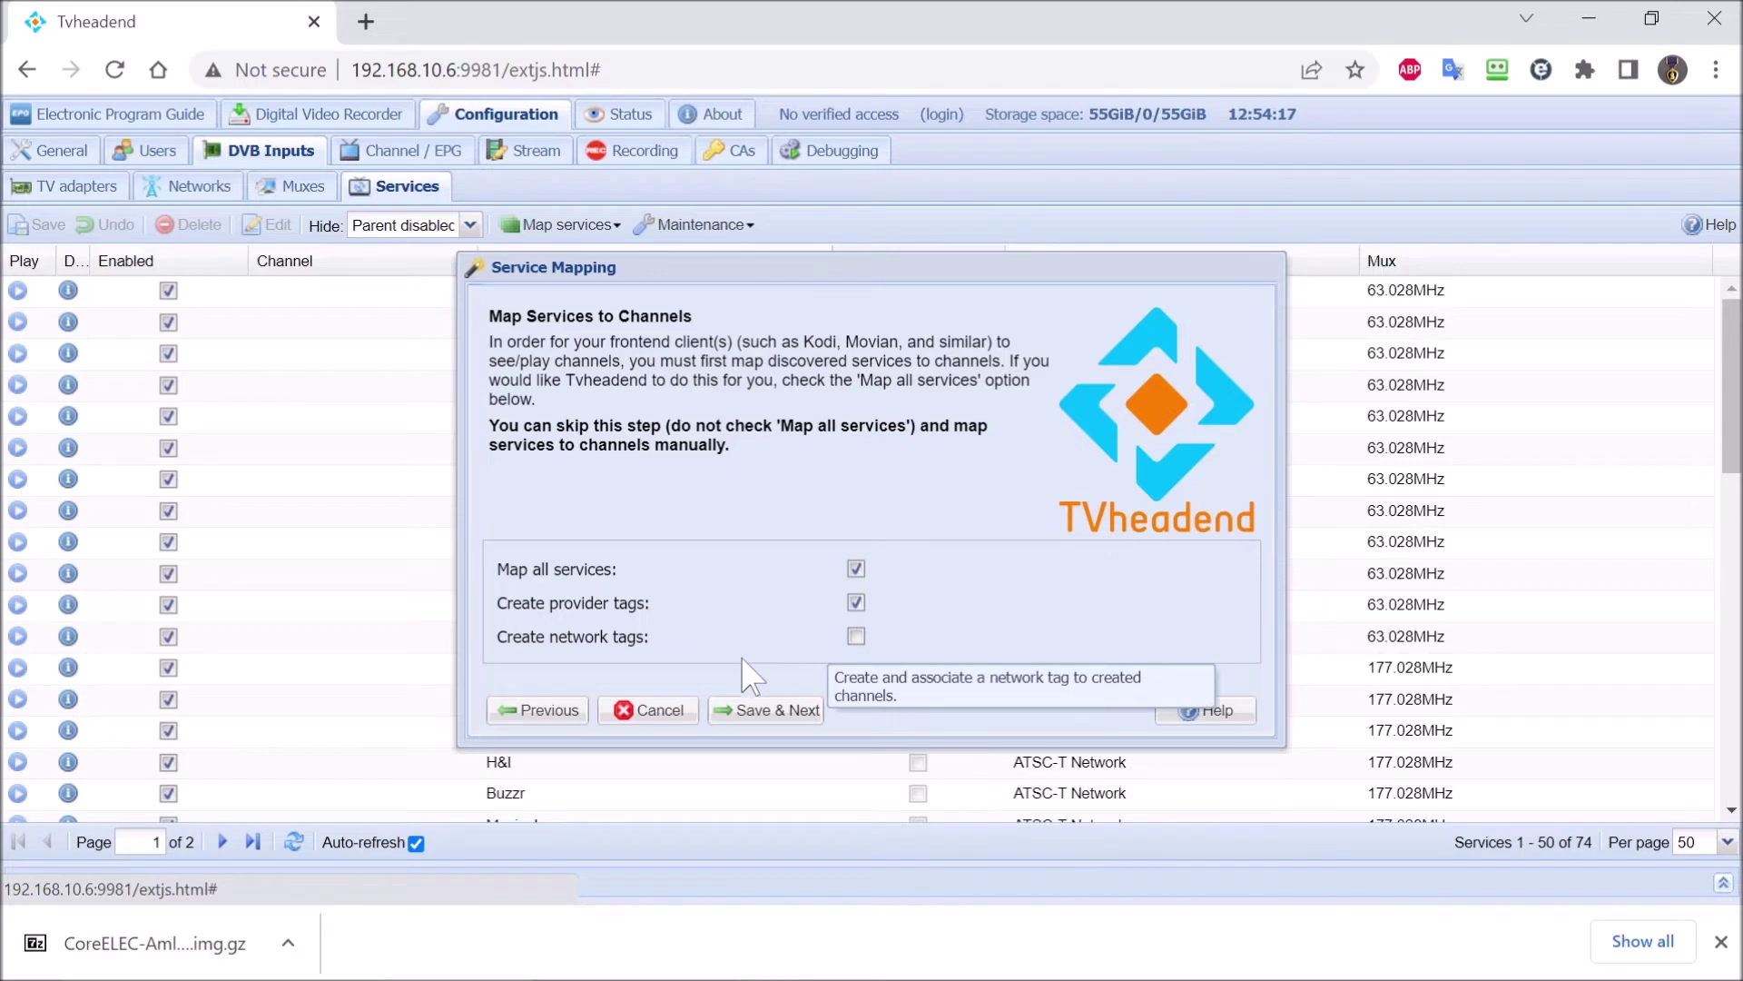
click(856, 637)
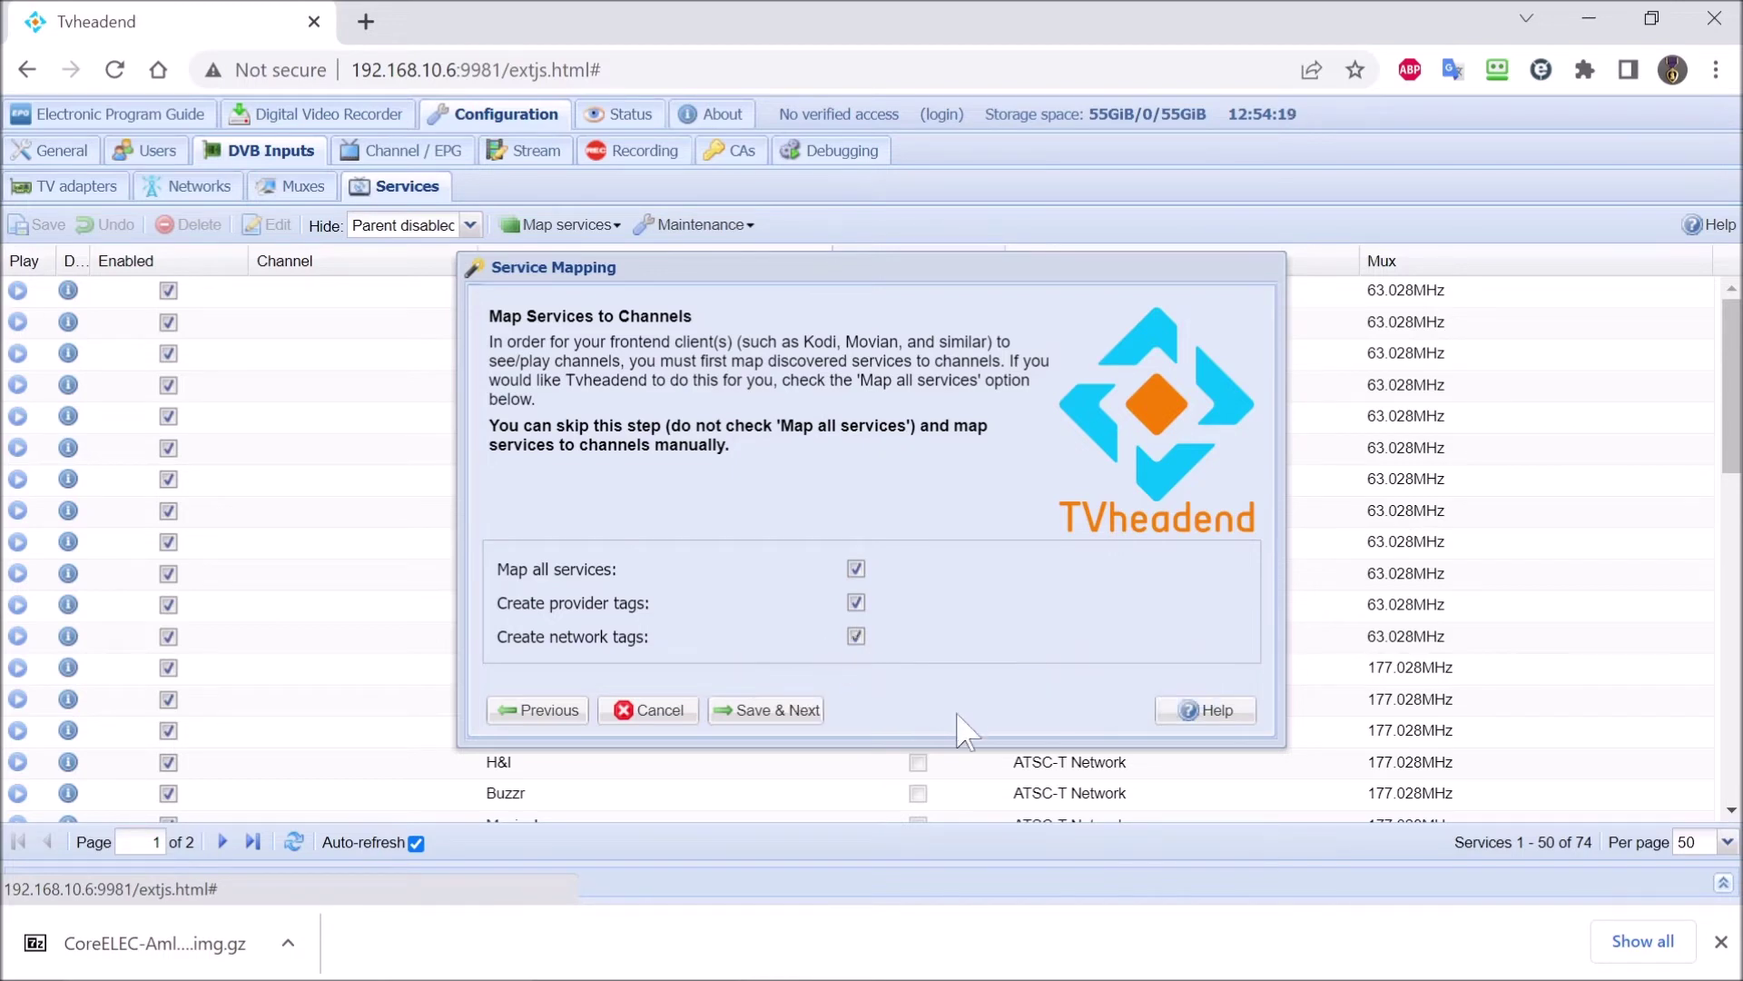
click(801, 716)
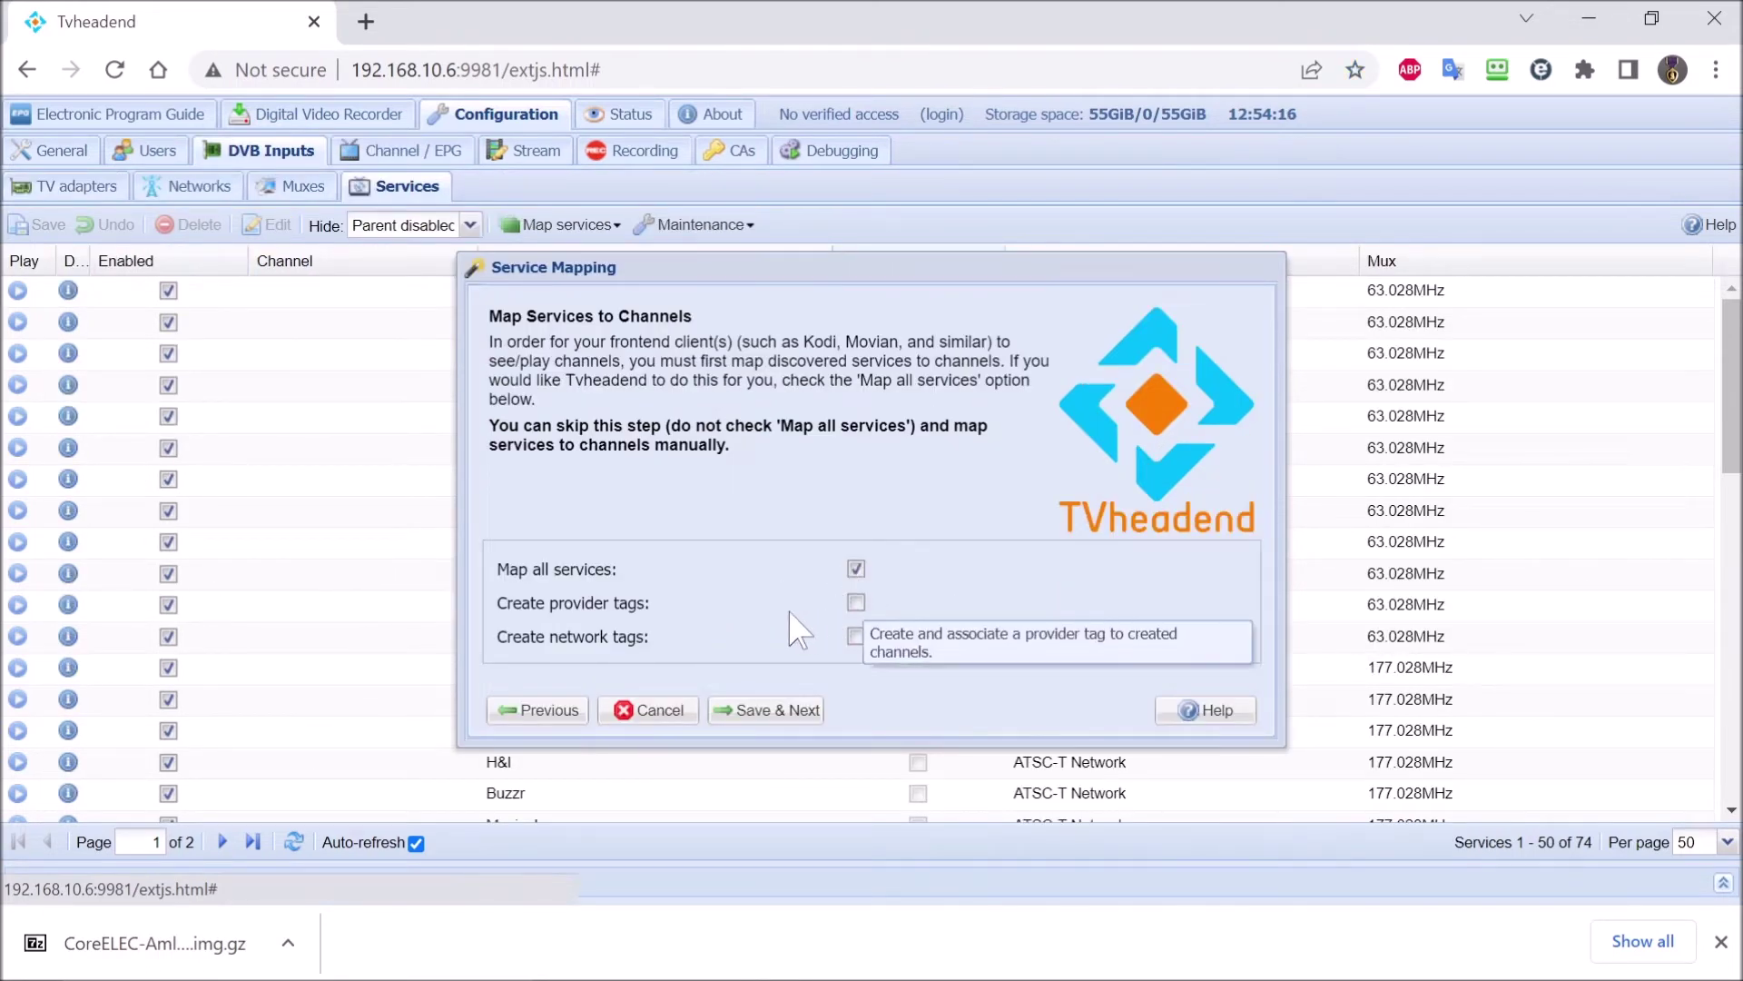
click(856, 602)
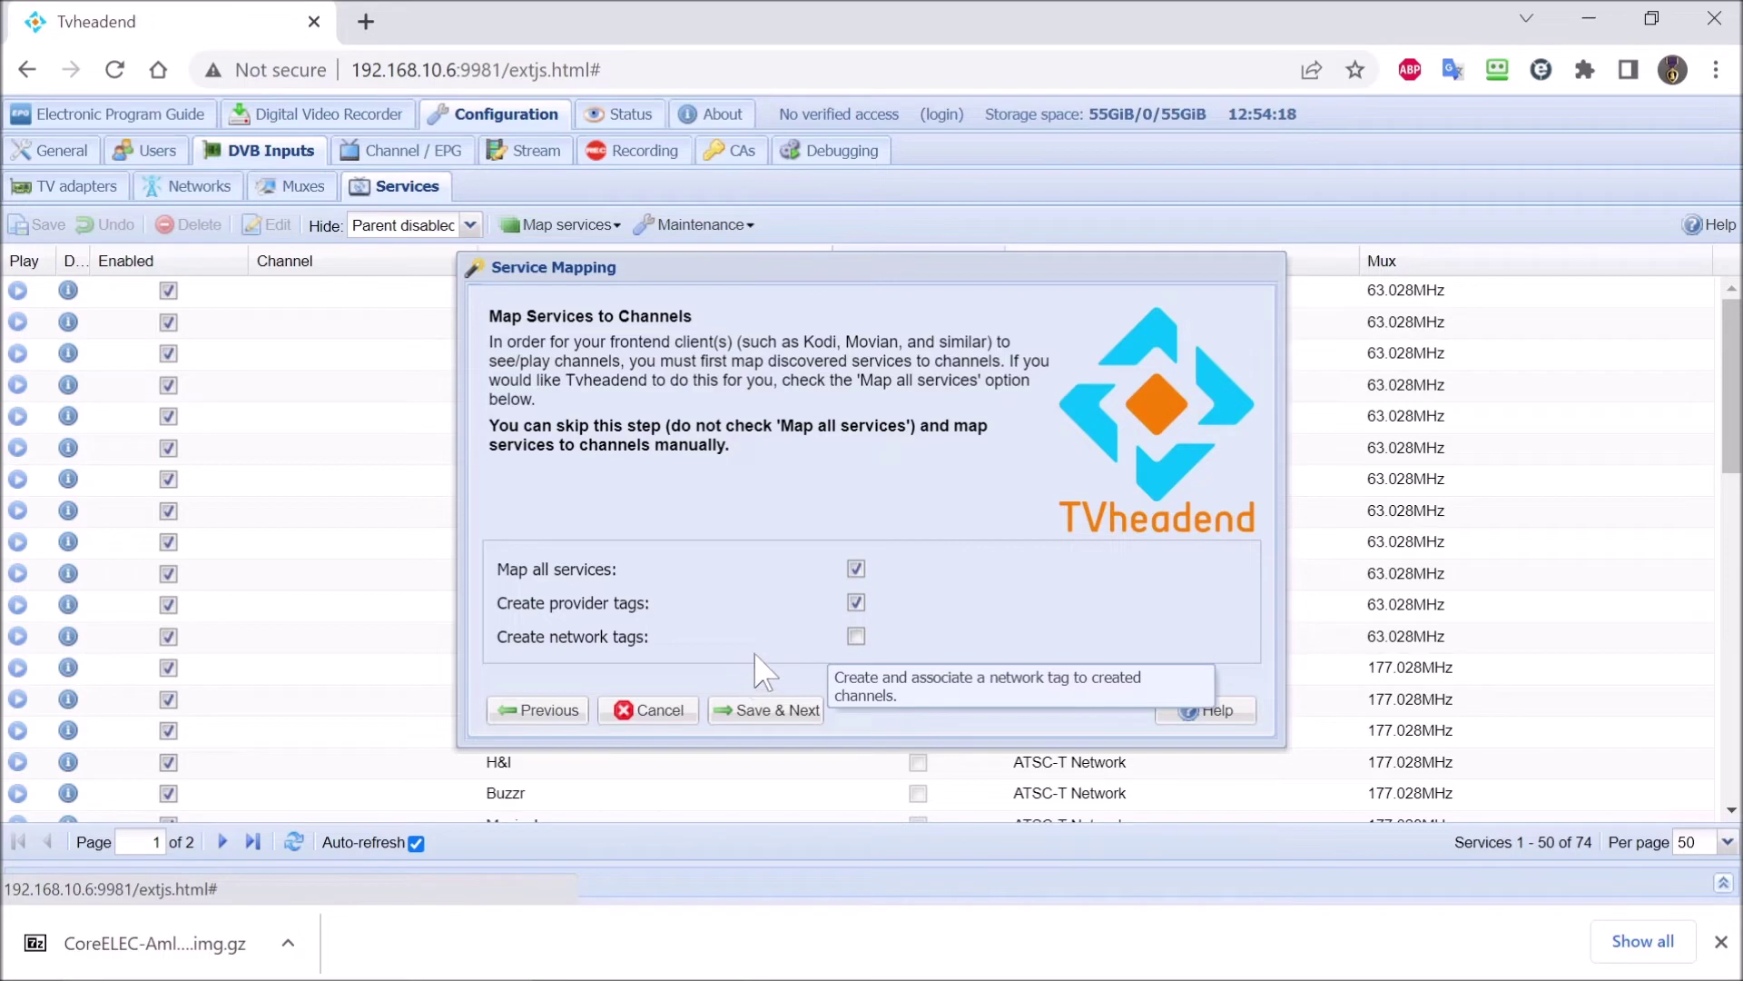
click(855, 637)
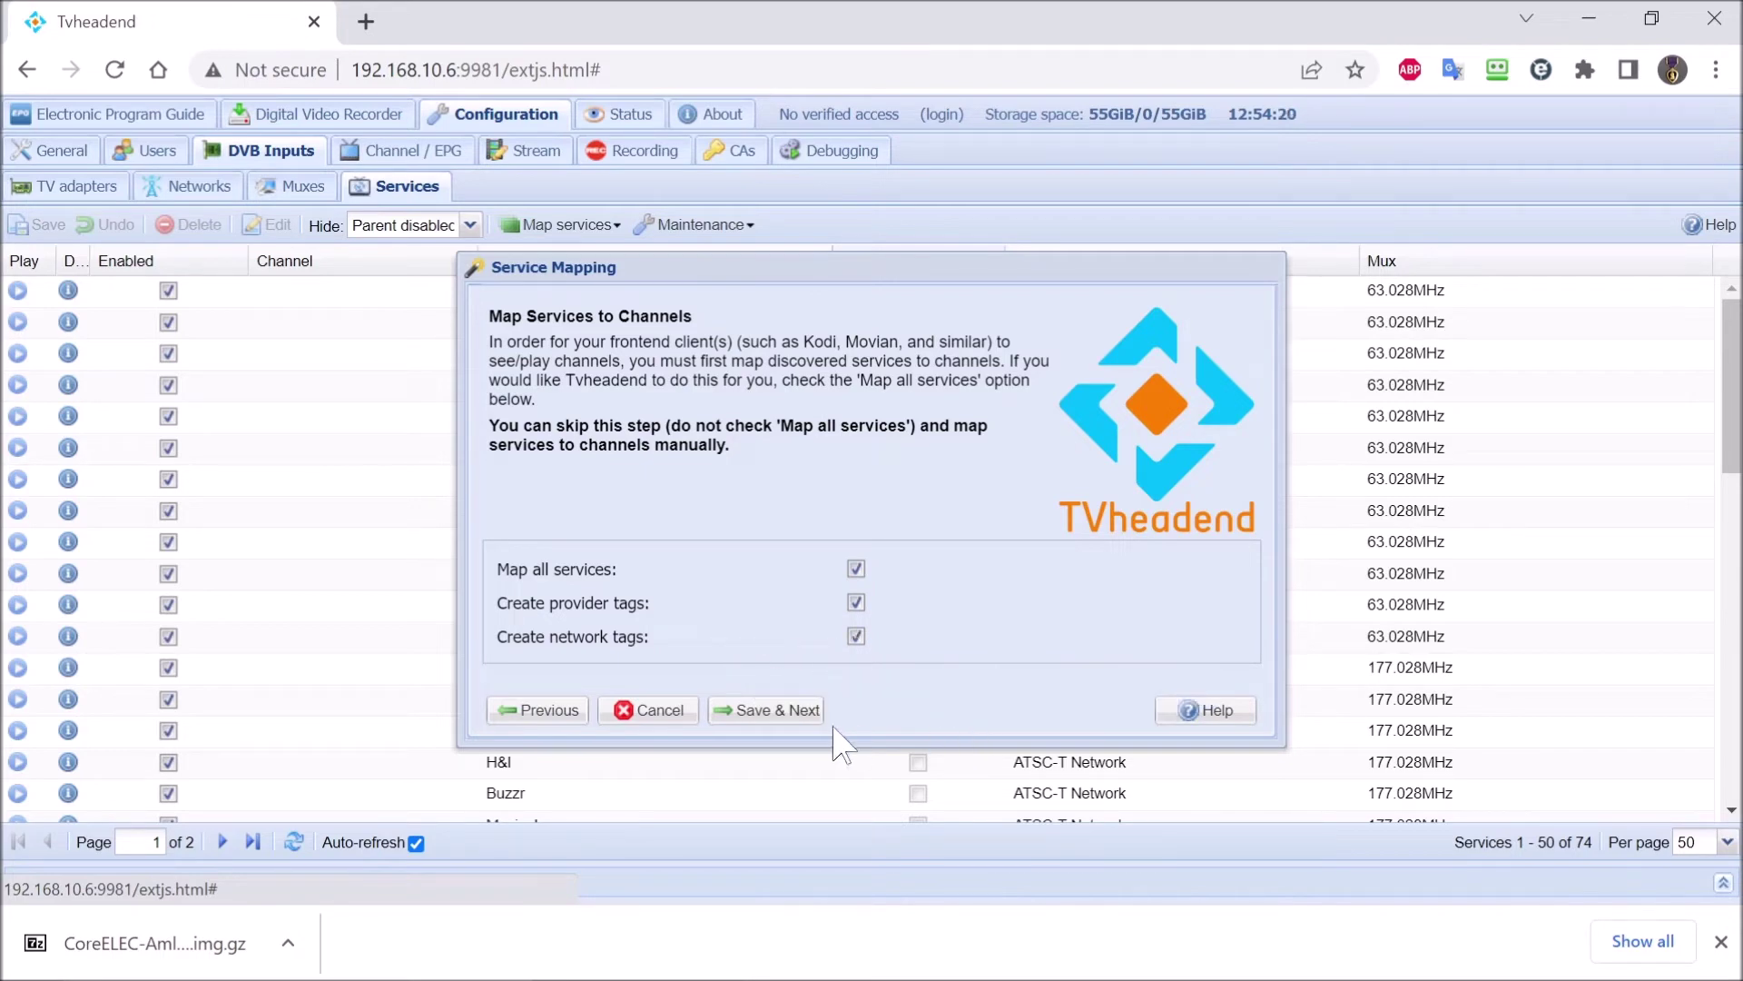
click(799, 712)
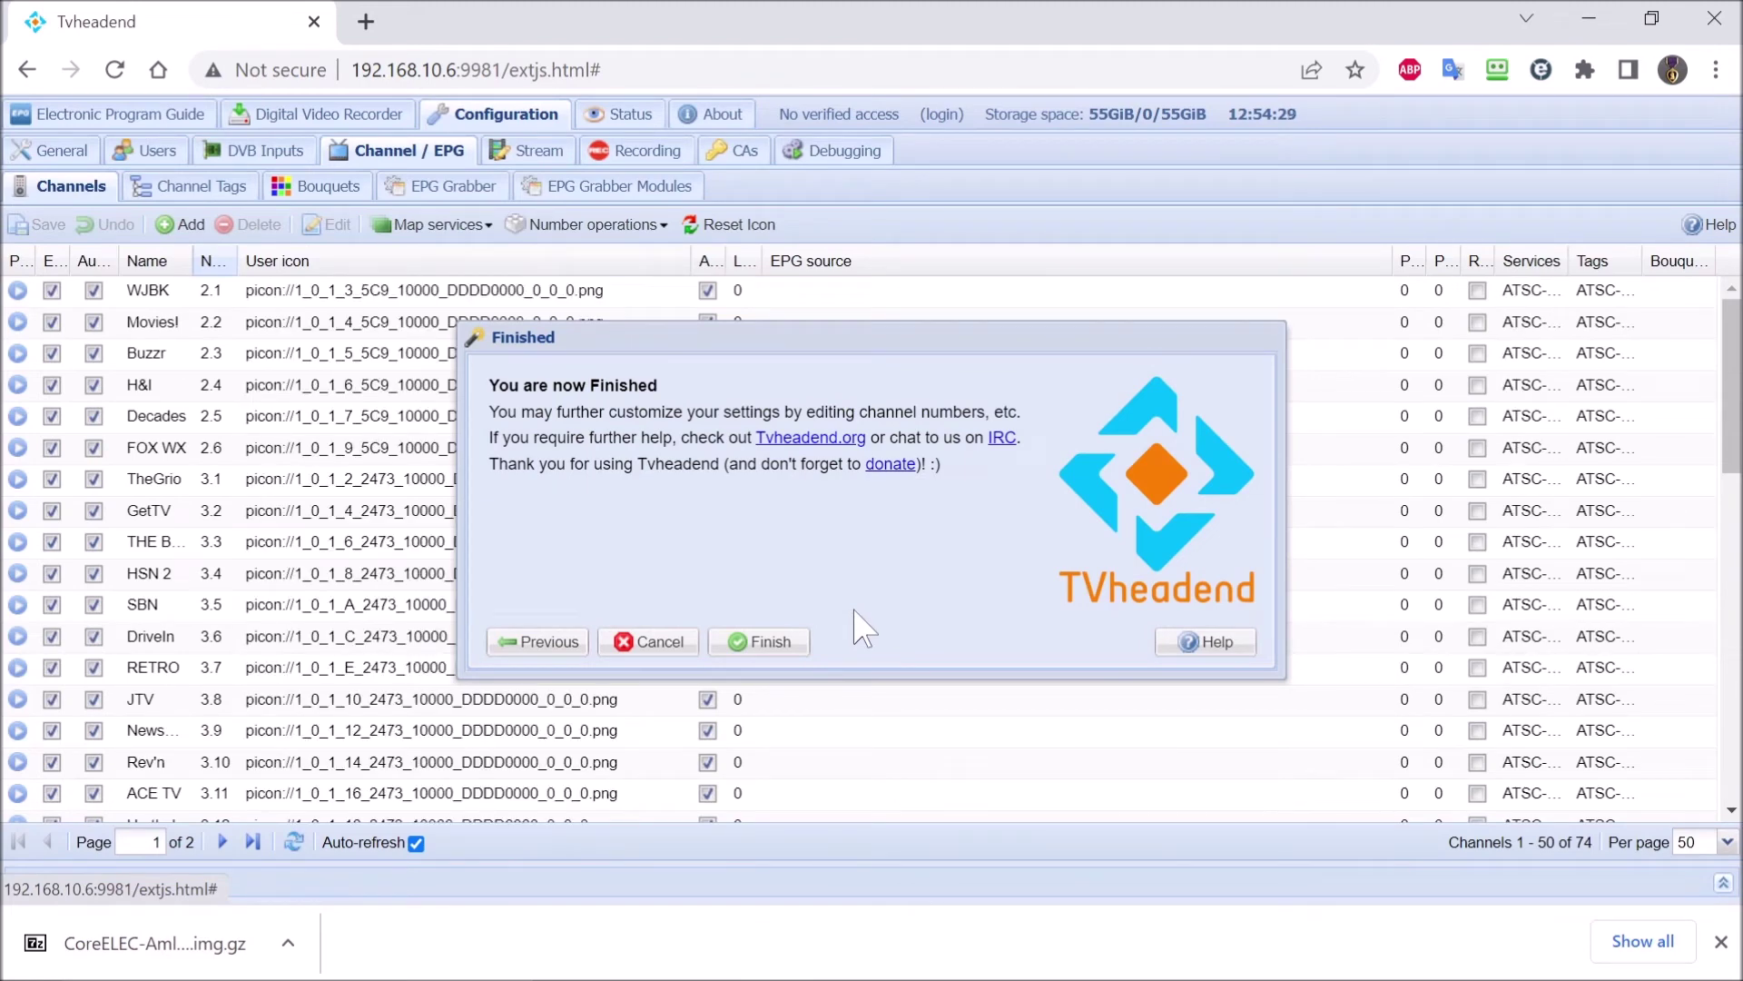
click(782, 644)
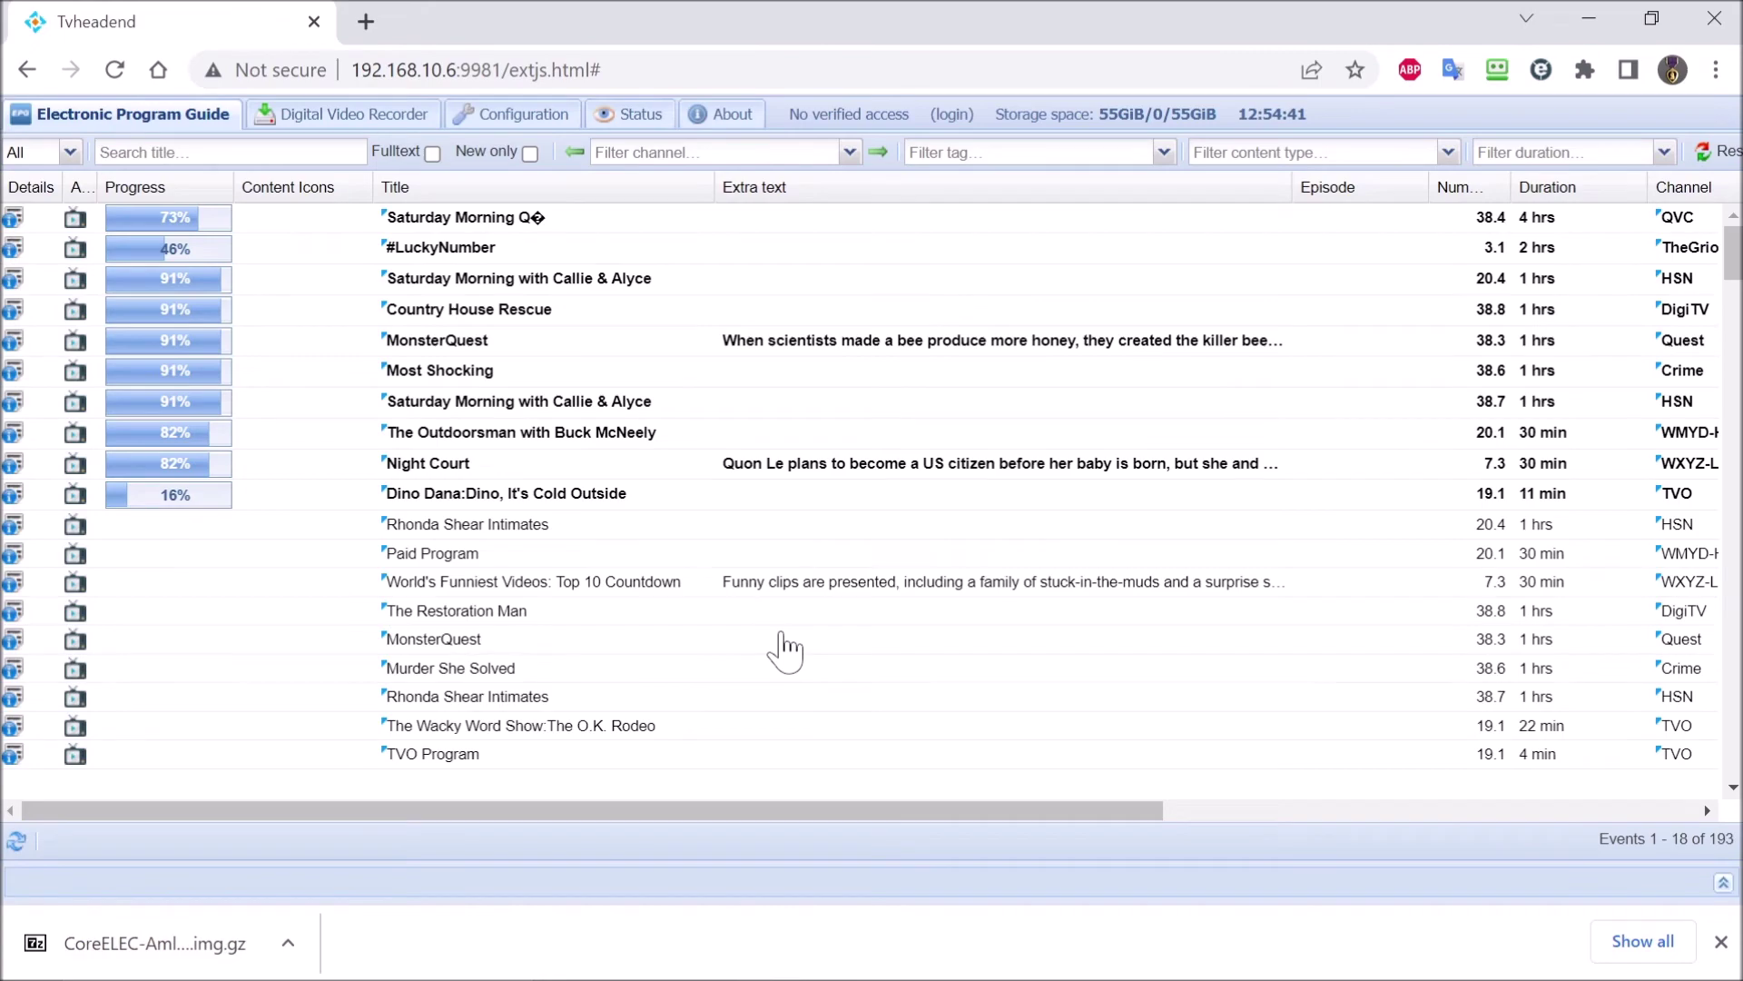
Step: Look through the Electronic Program Guide events to check which channels have programme data
scroll(657, 559, down, 8)
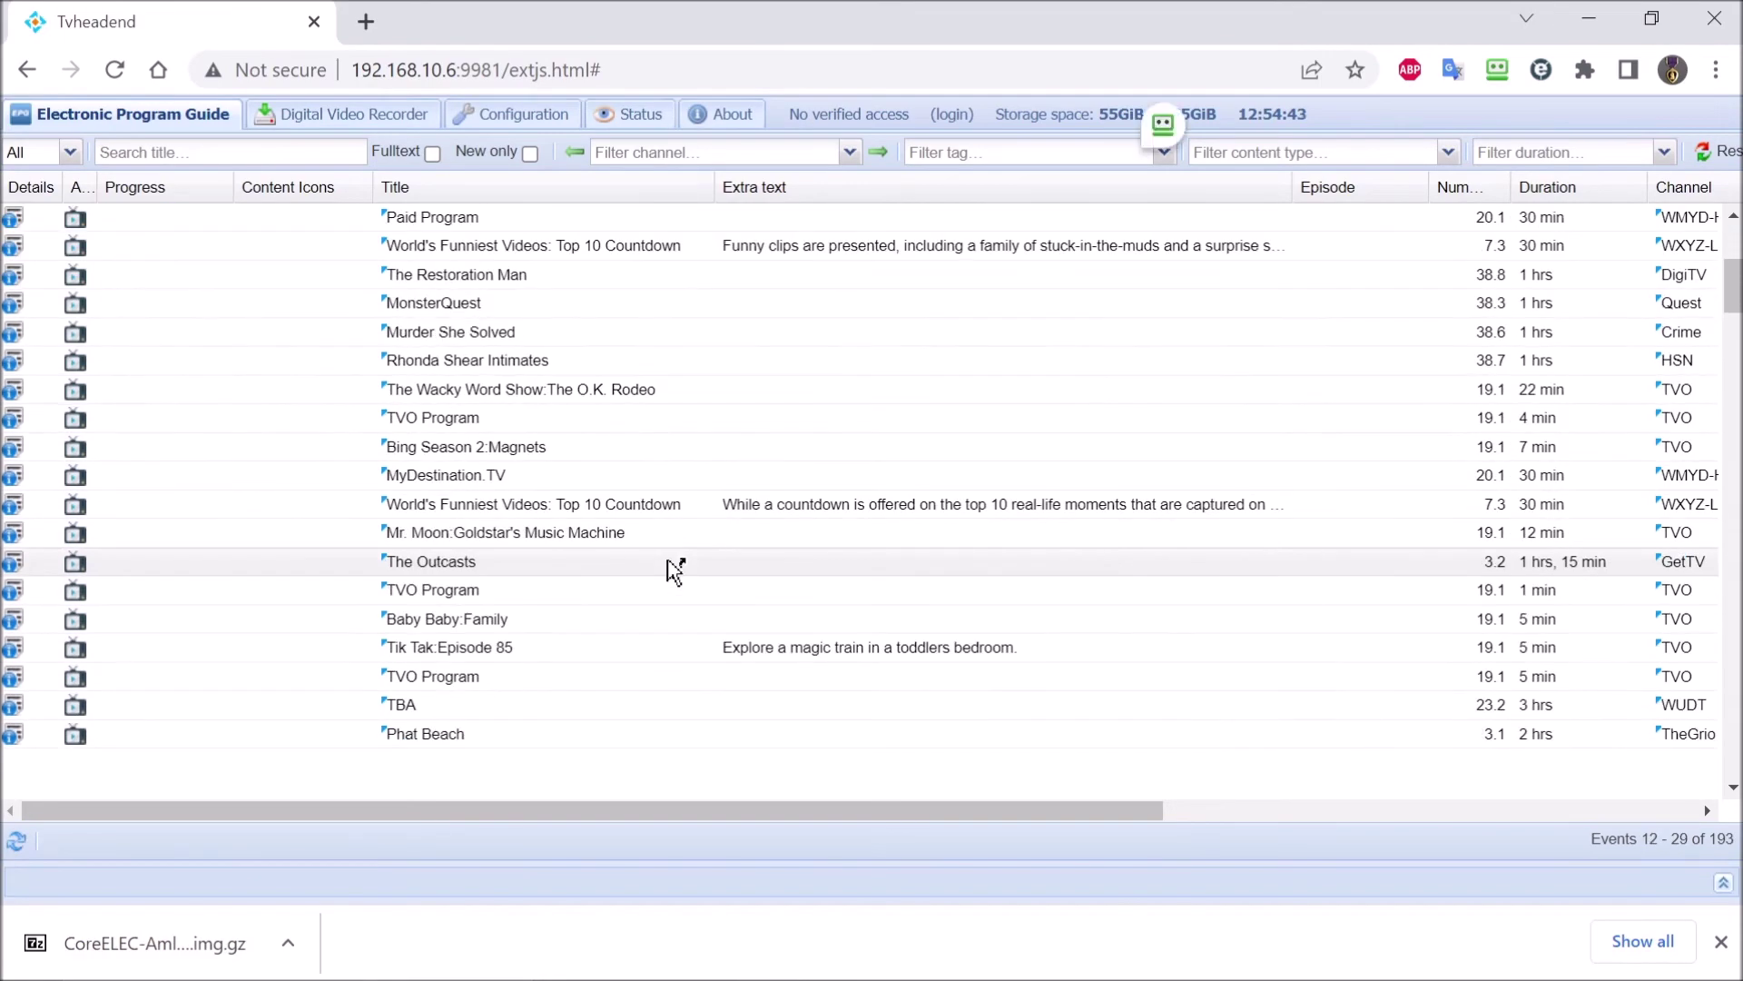
scroll(670, 562, up, 8)
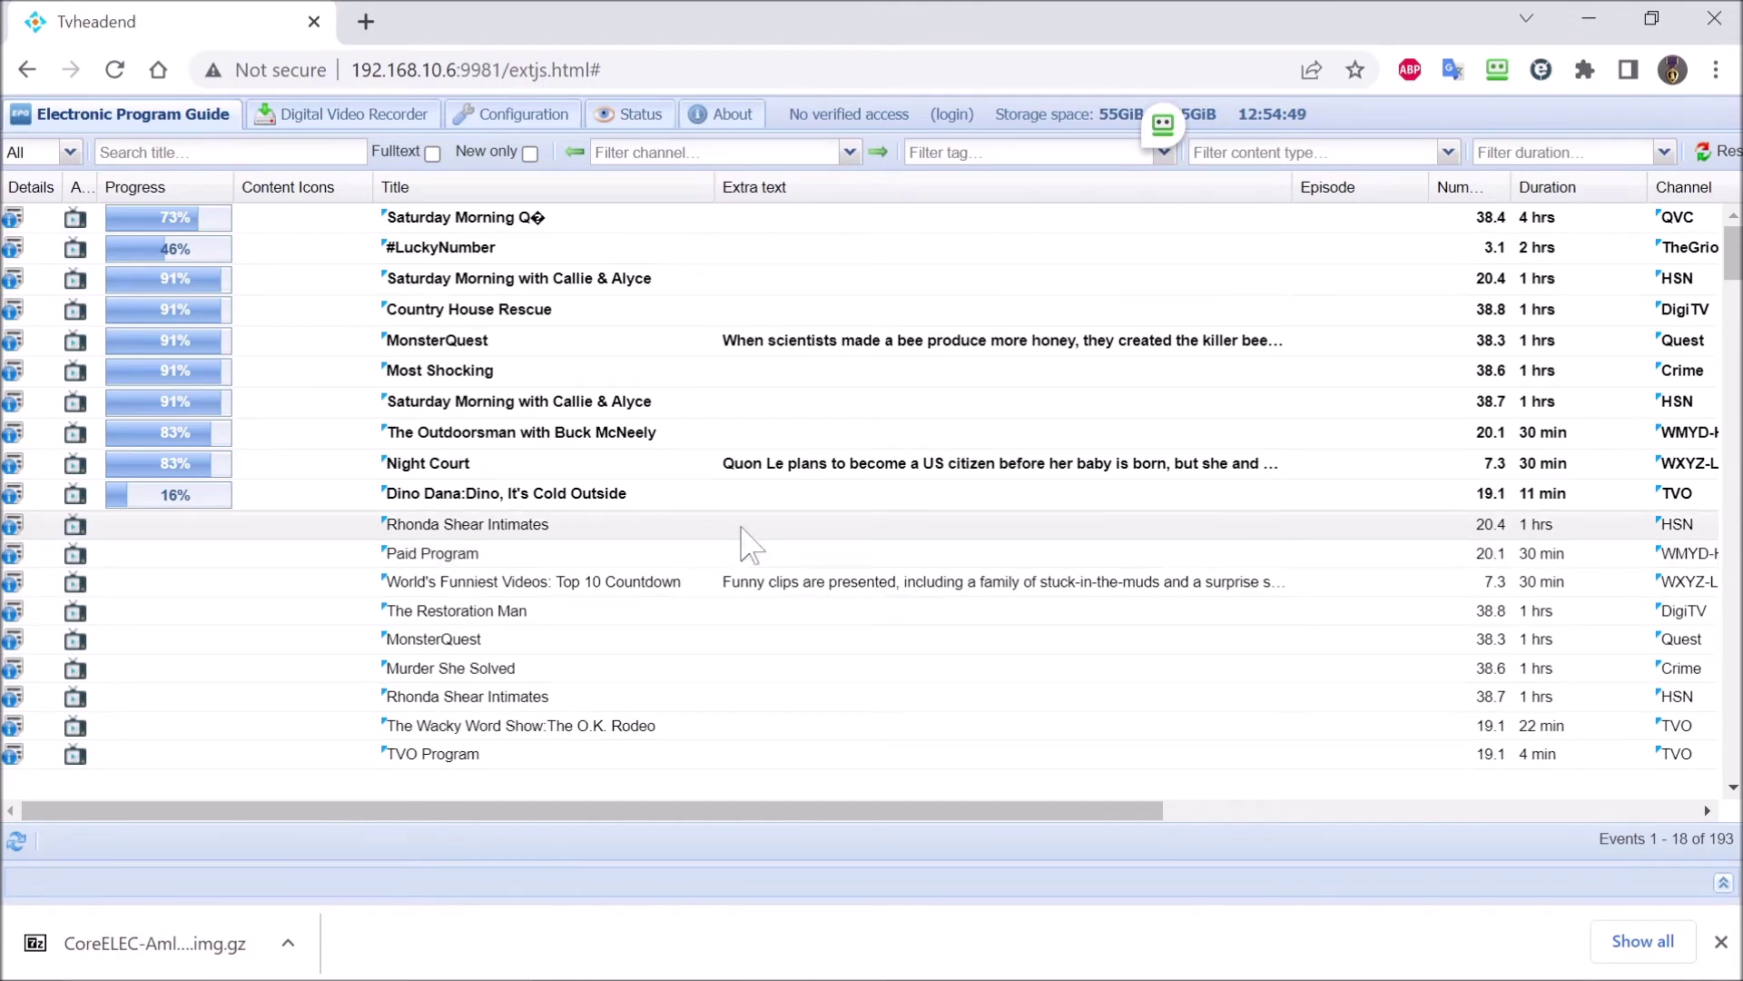
scroll(710, 309, down, 2)
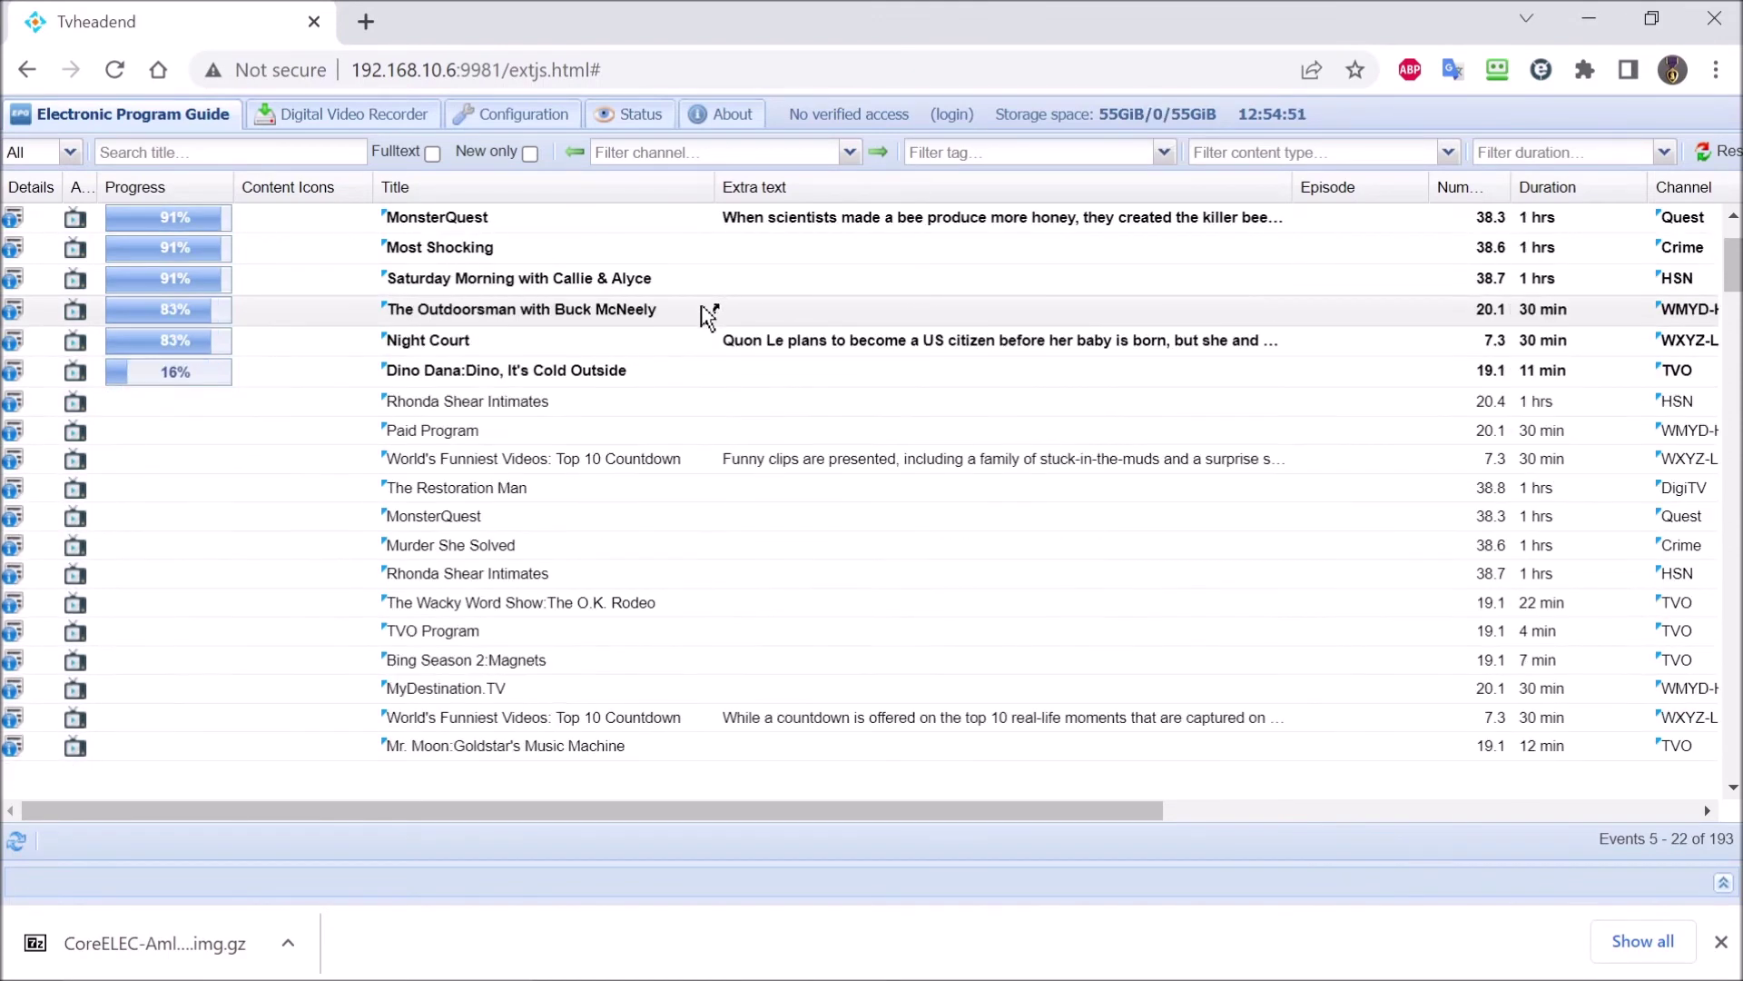
scroll(708, 315, down, 8)
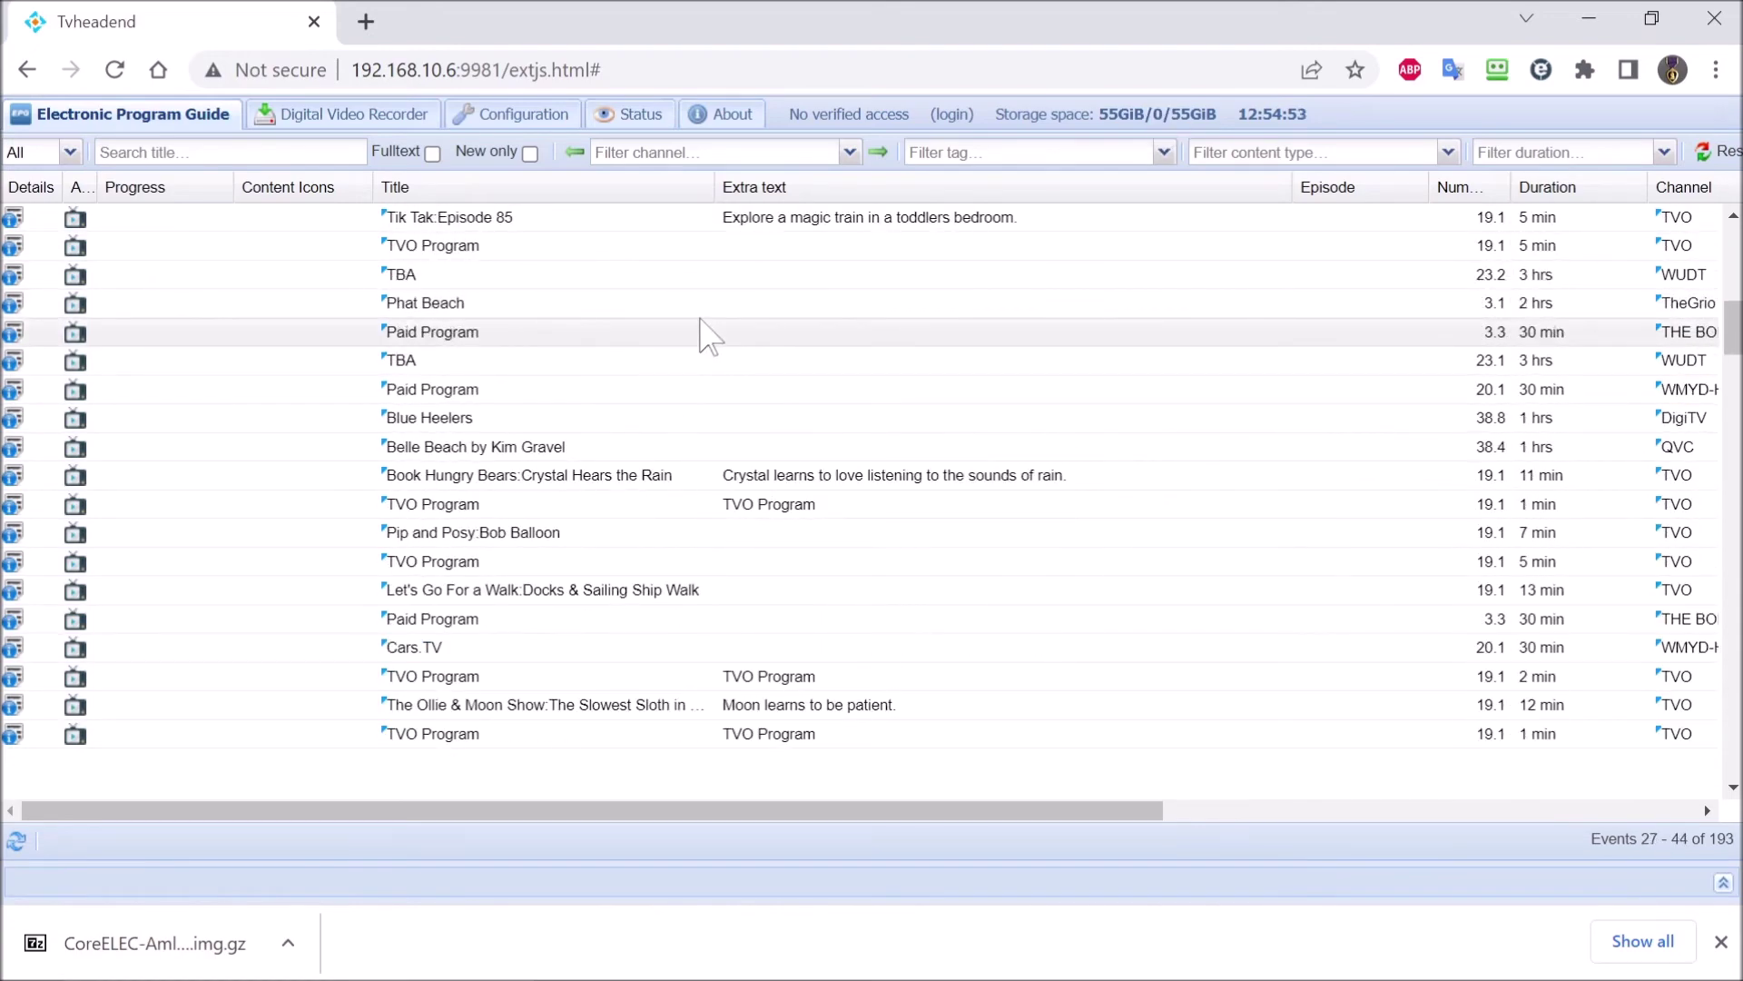
scroll(708, 336, down, 16)
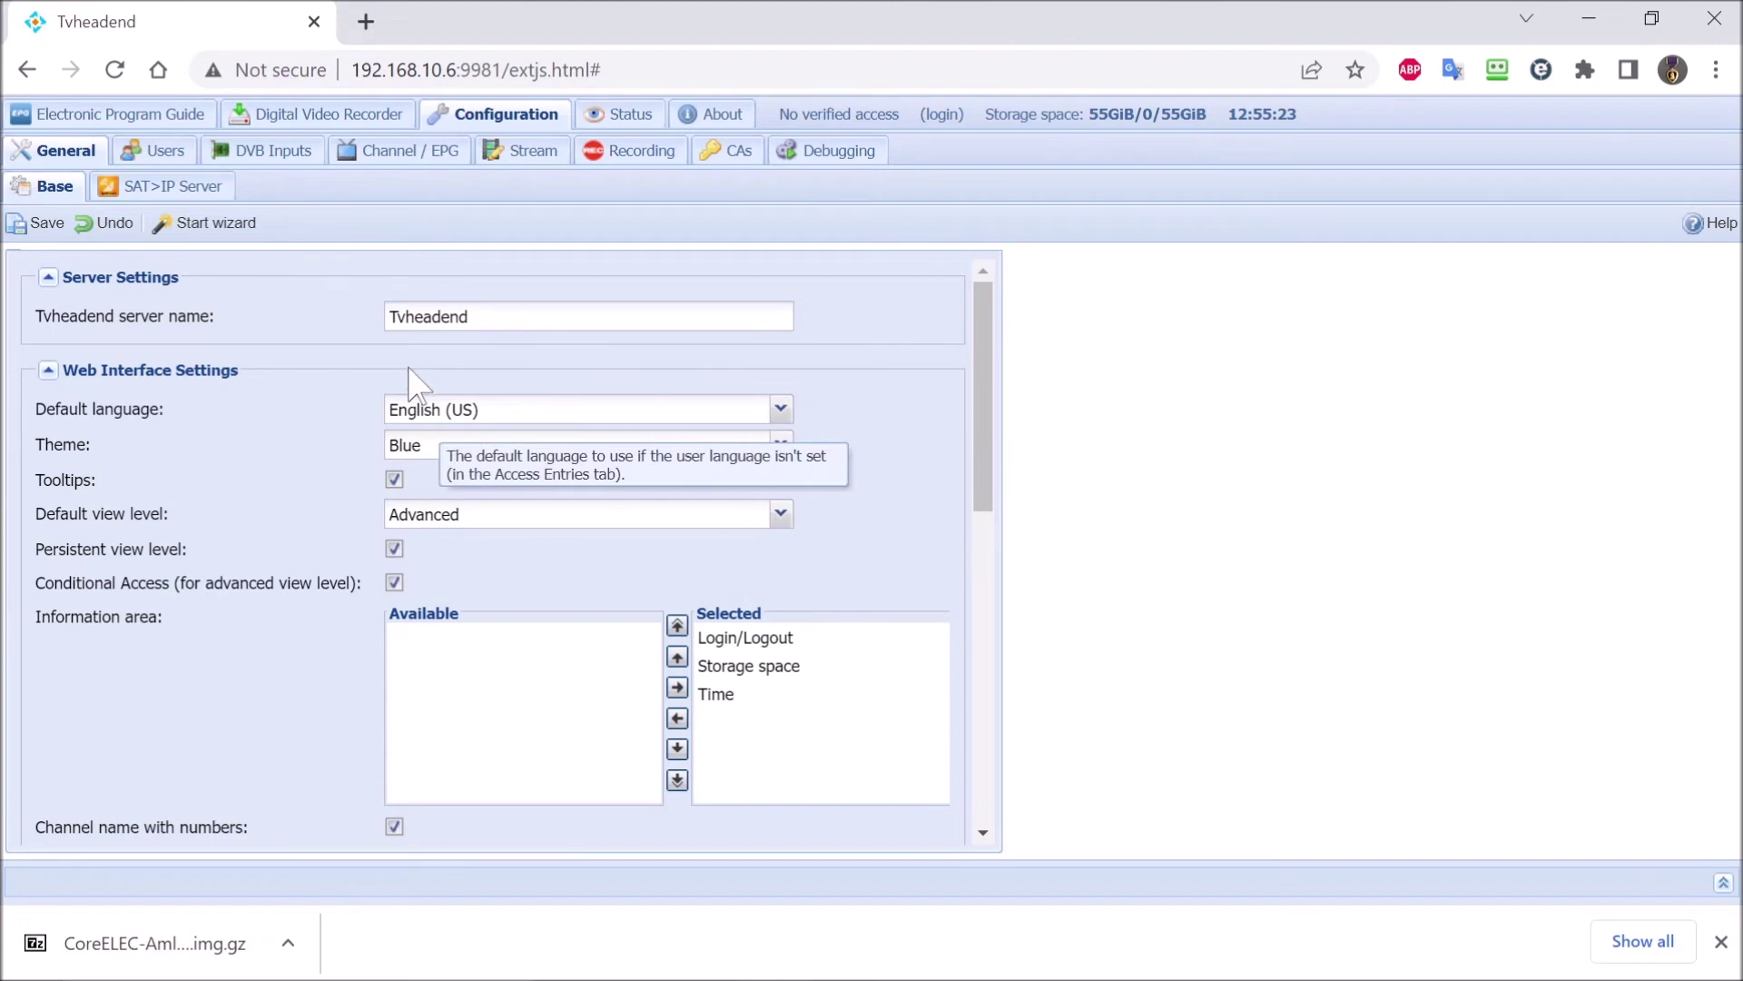
Step: Add English to the selected default languages in the EPG settings and save the base configuration
scroll(338, 481, down, 3)
scroll(329, 481, down, 5)
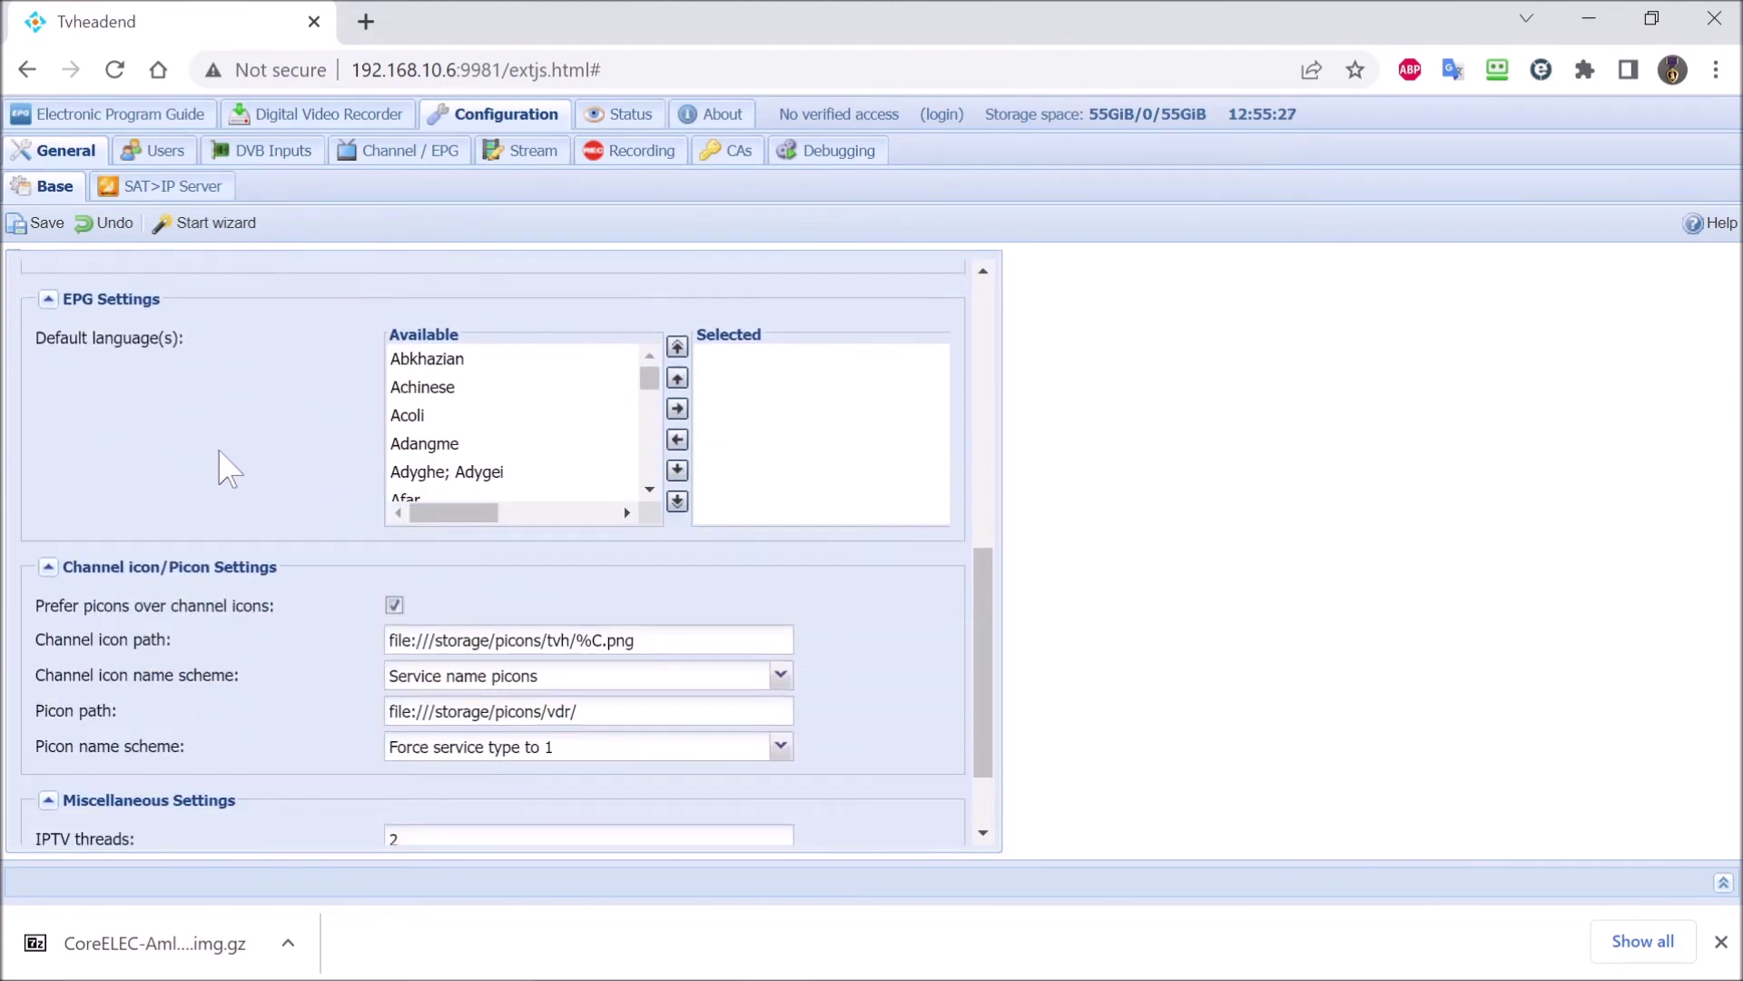
scroll(564, 420, down, 10)
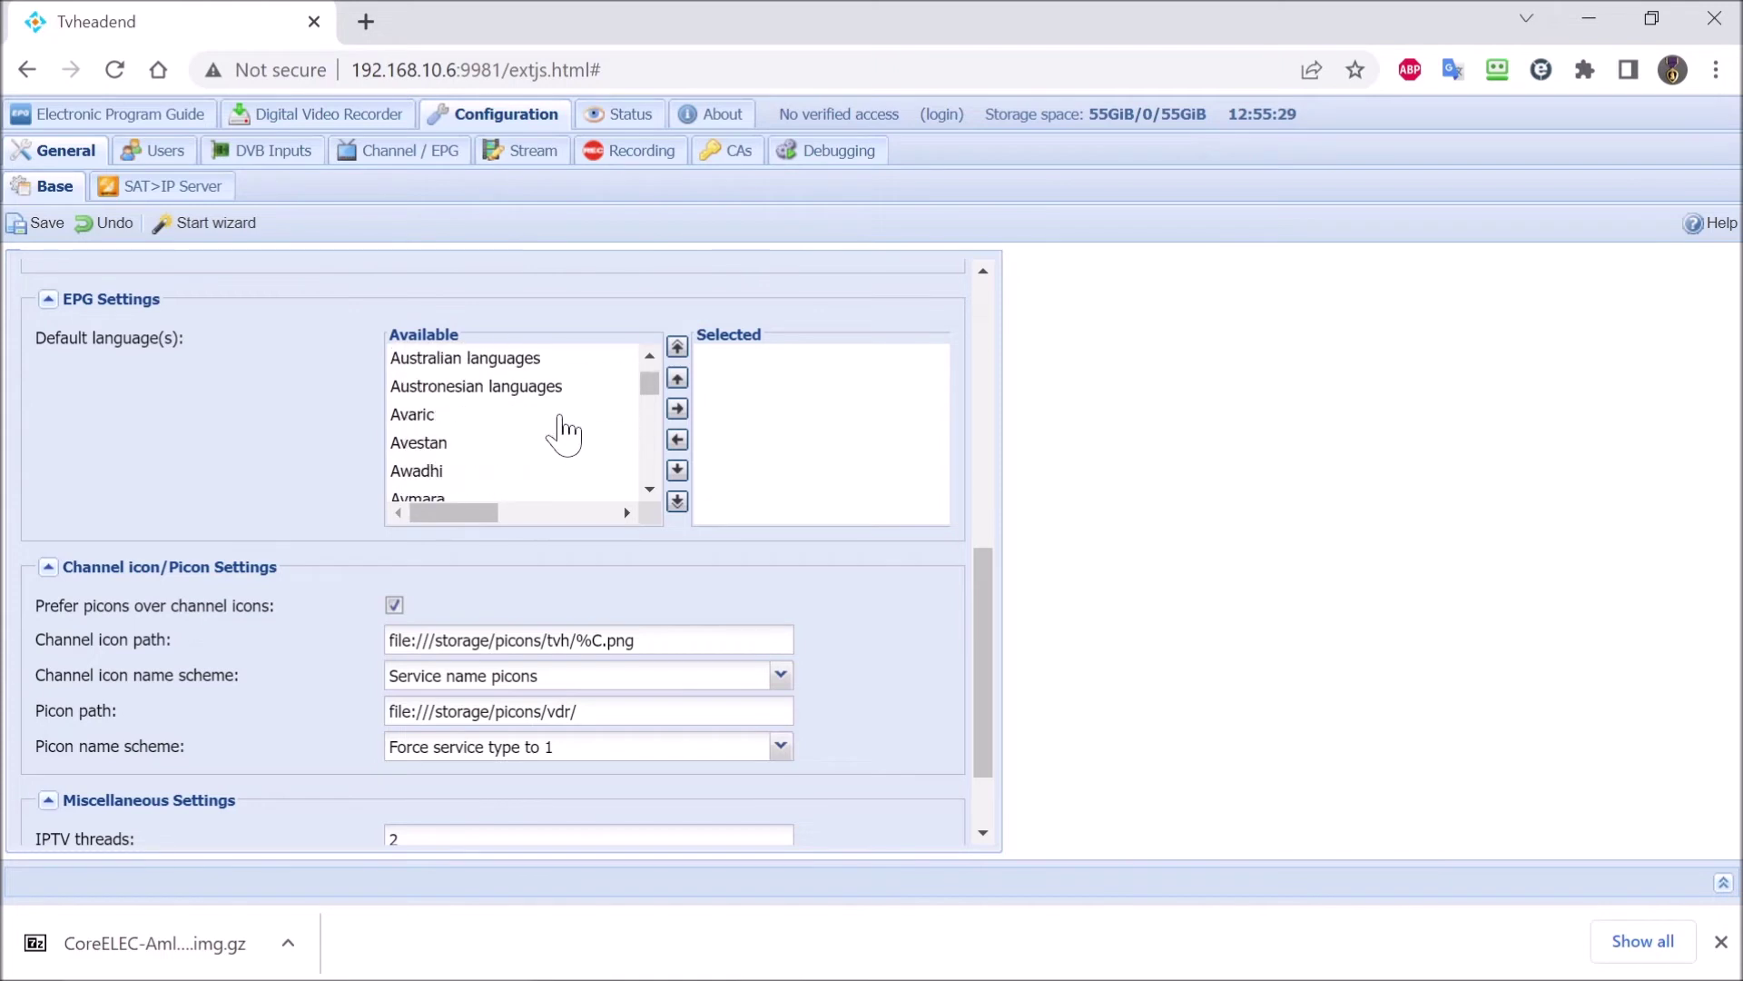
scroll(560, 421, down, 15)
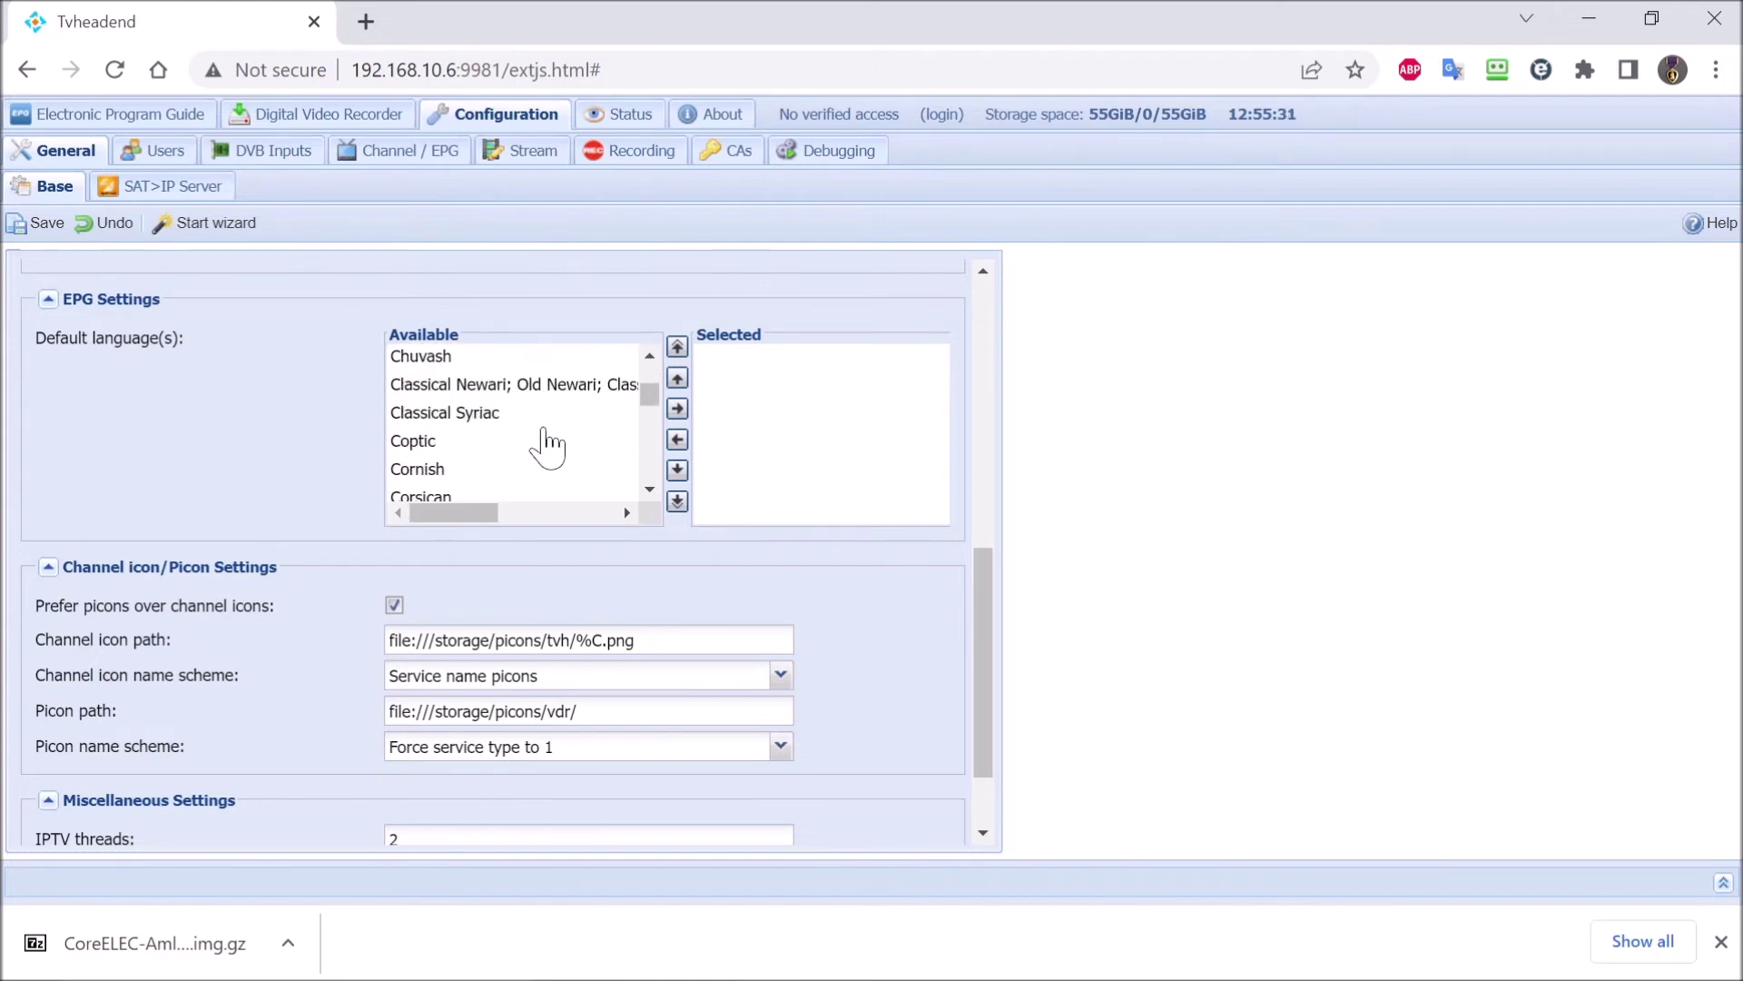
scroll(545, 445, down, 15)
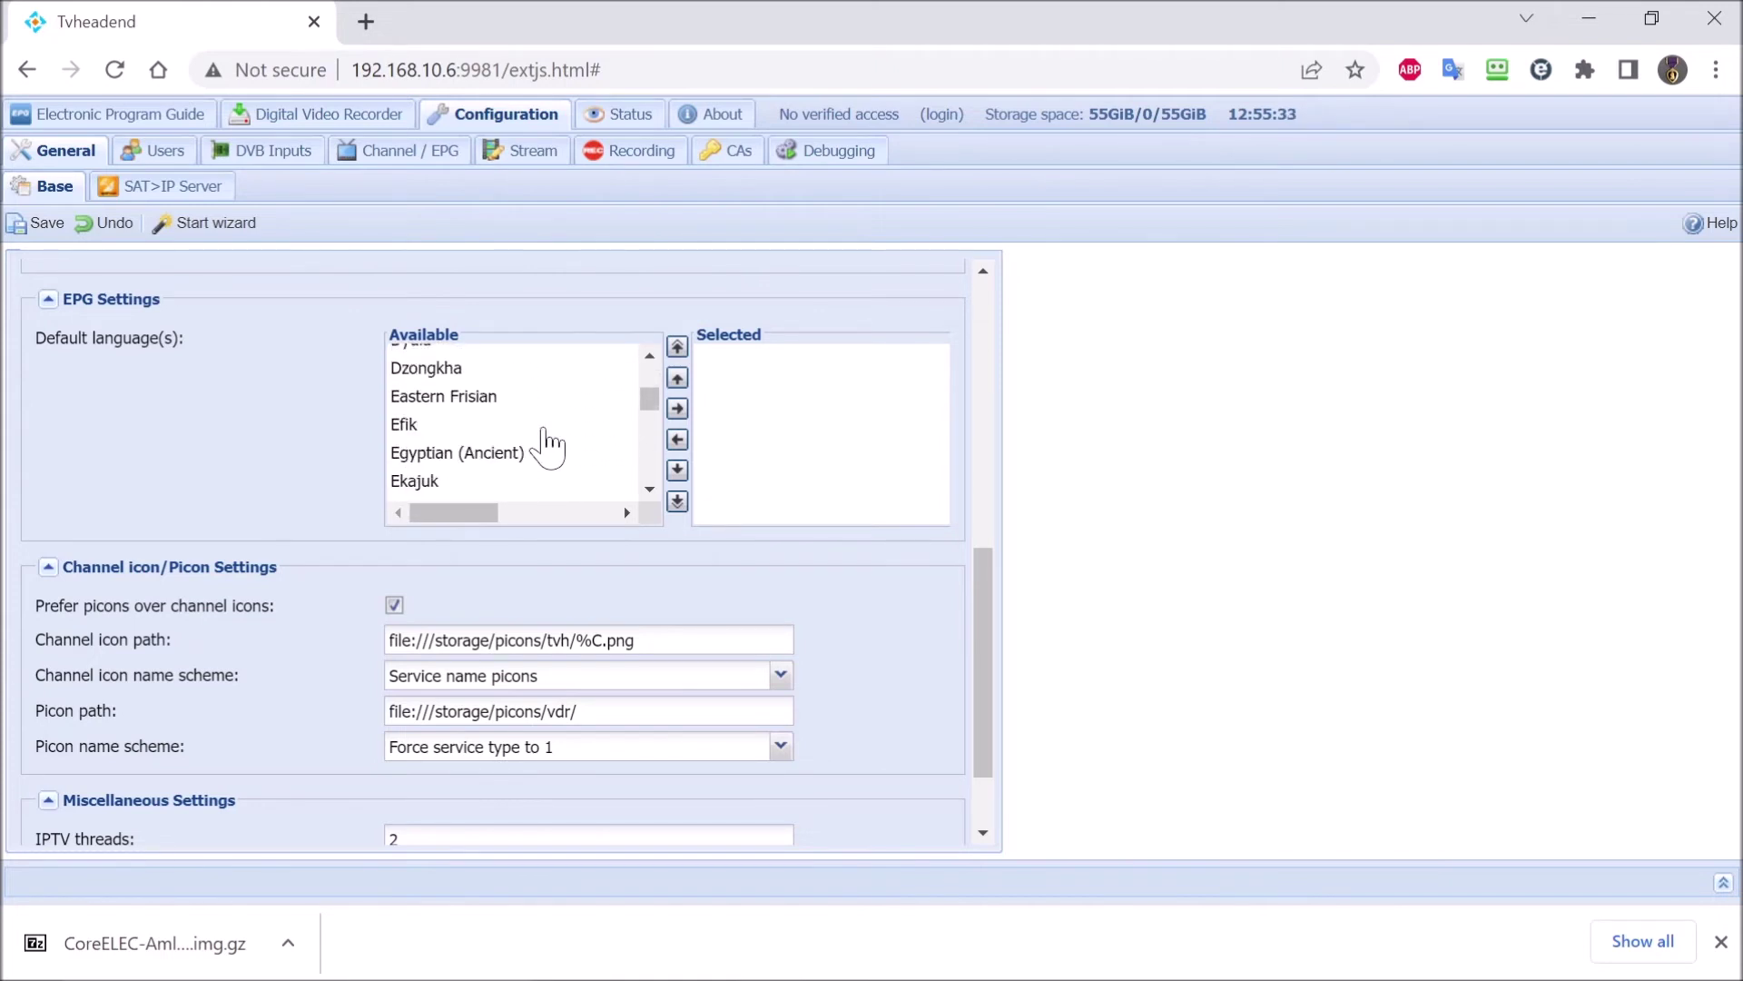
scroll(545, 445, down, 3)
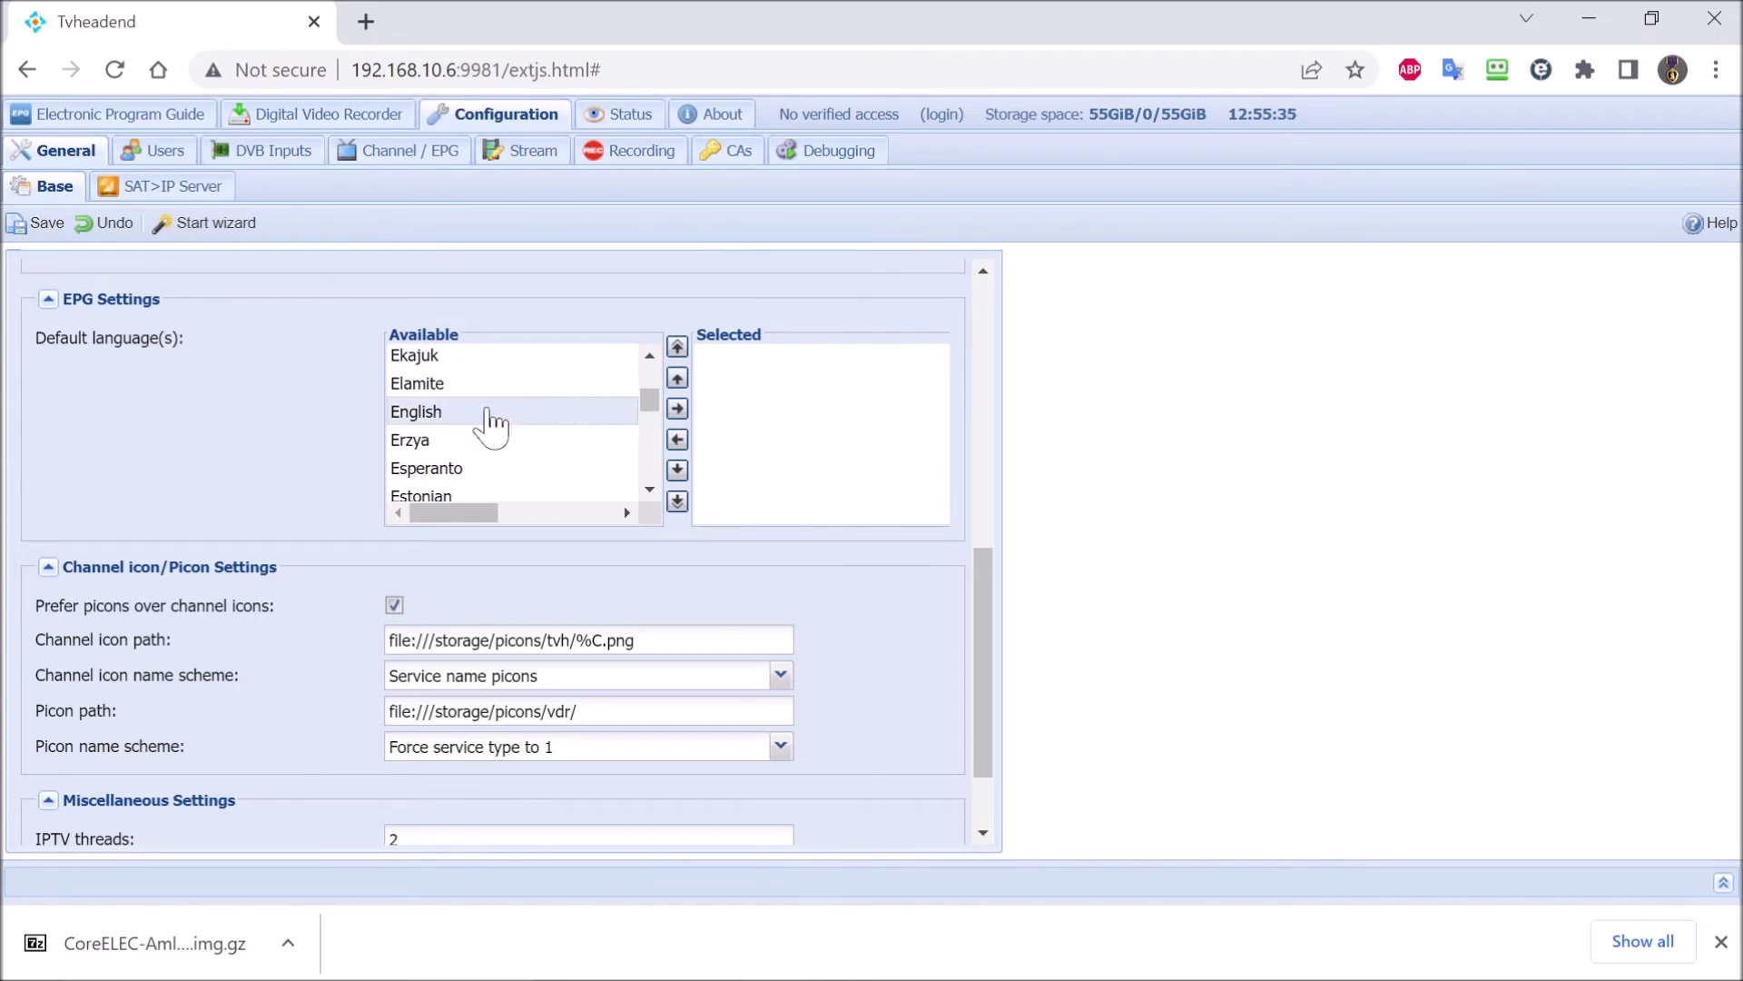
click(490, 413)
click(679, 411)
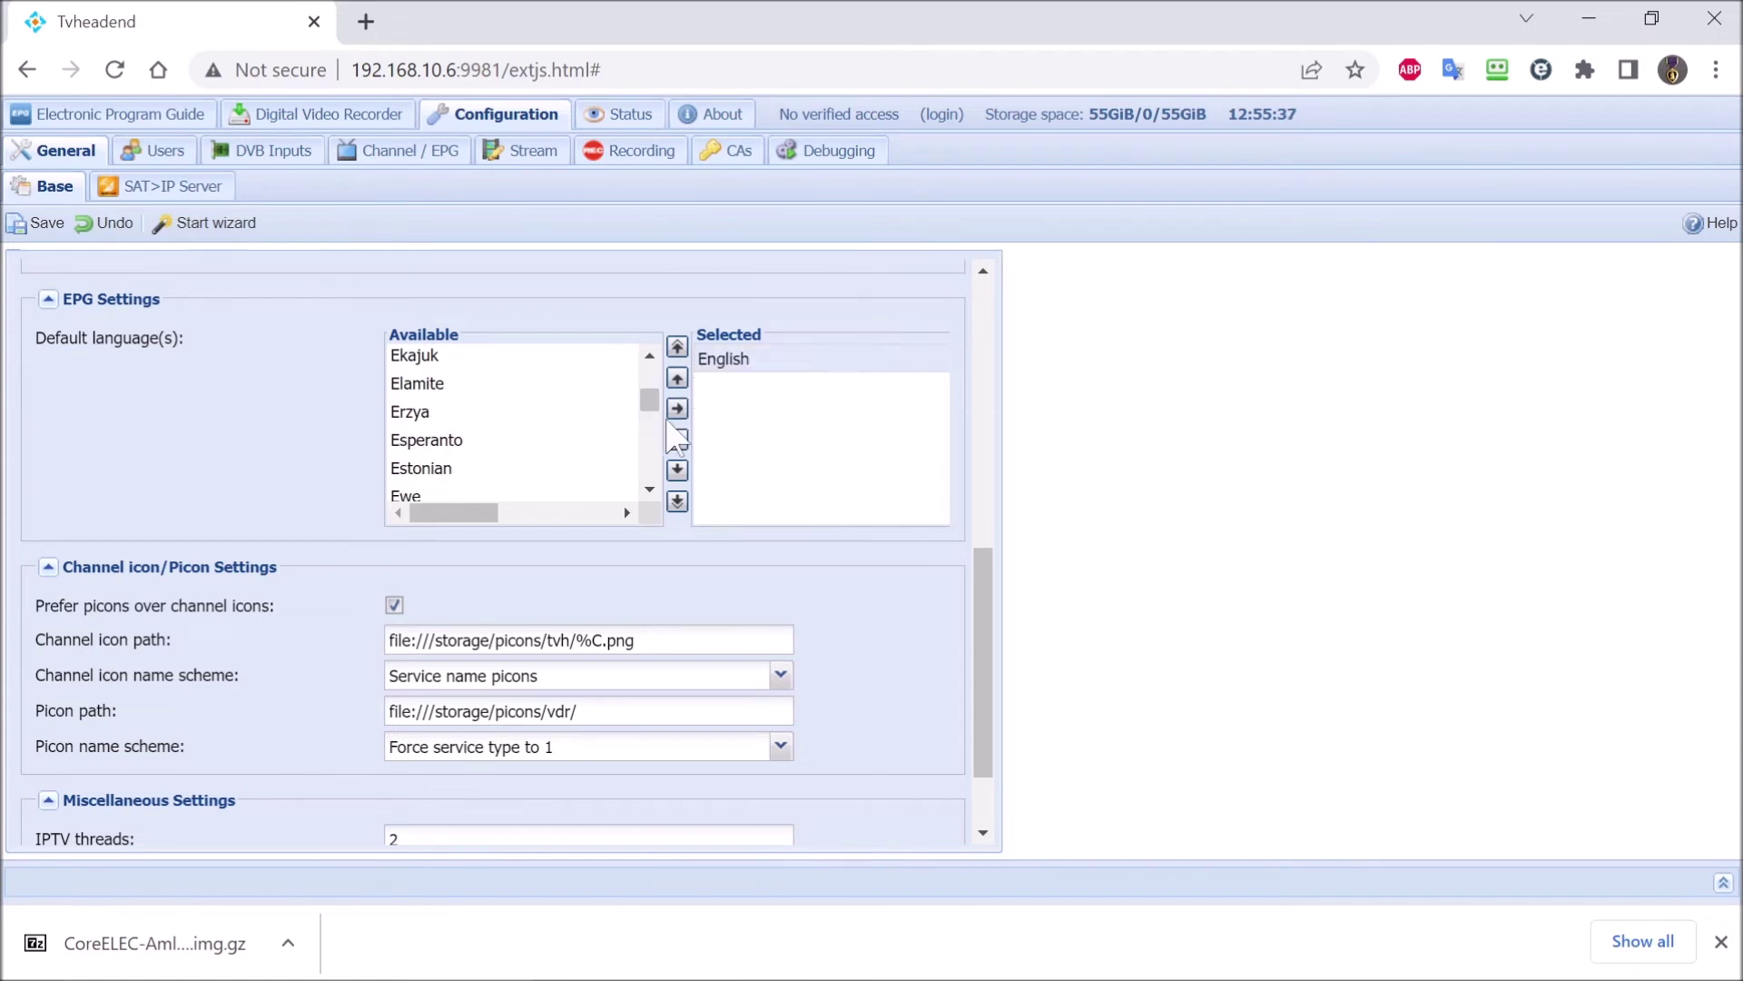
scroll(263, 713, down, 1)
scroll(263, 713, down, 1)
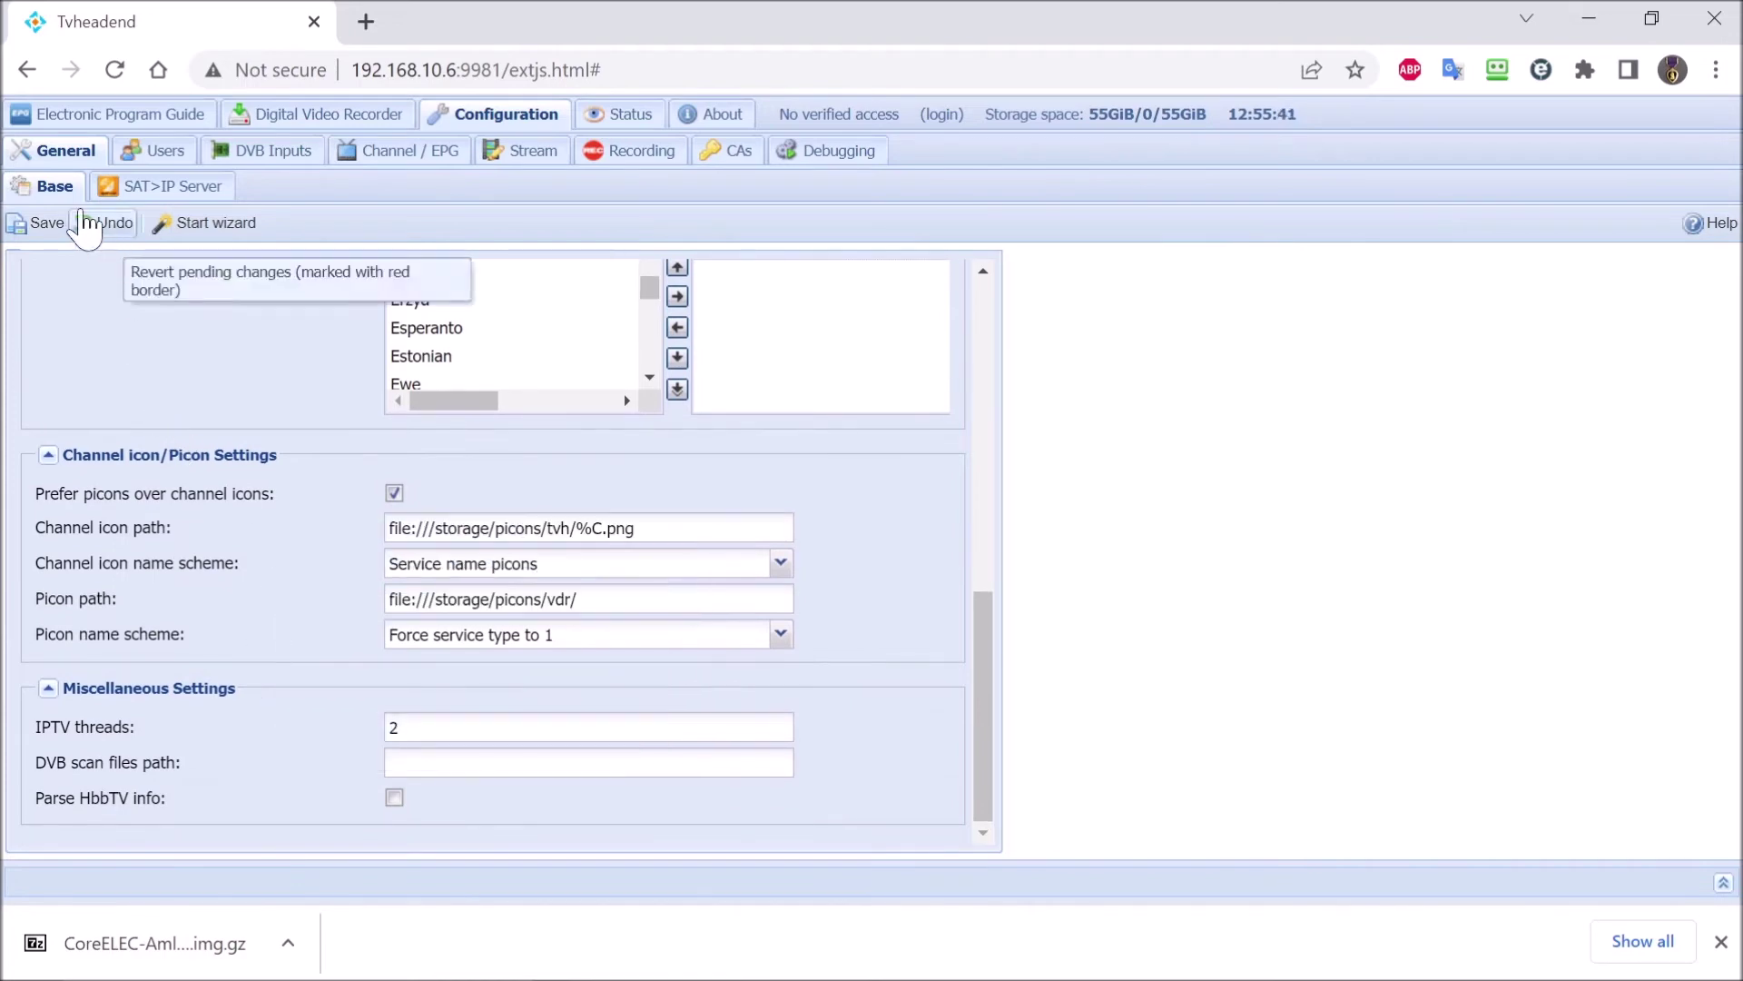
click(47, 227)
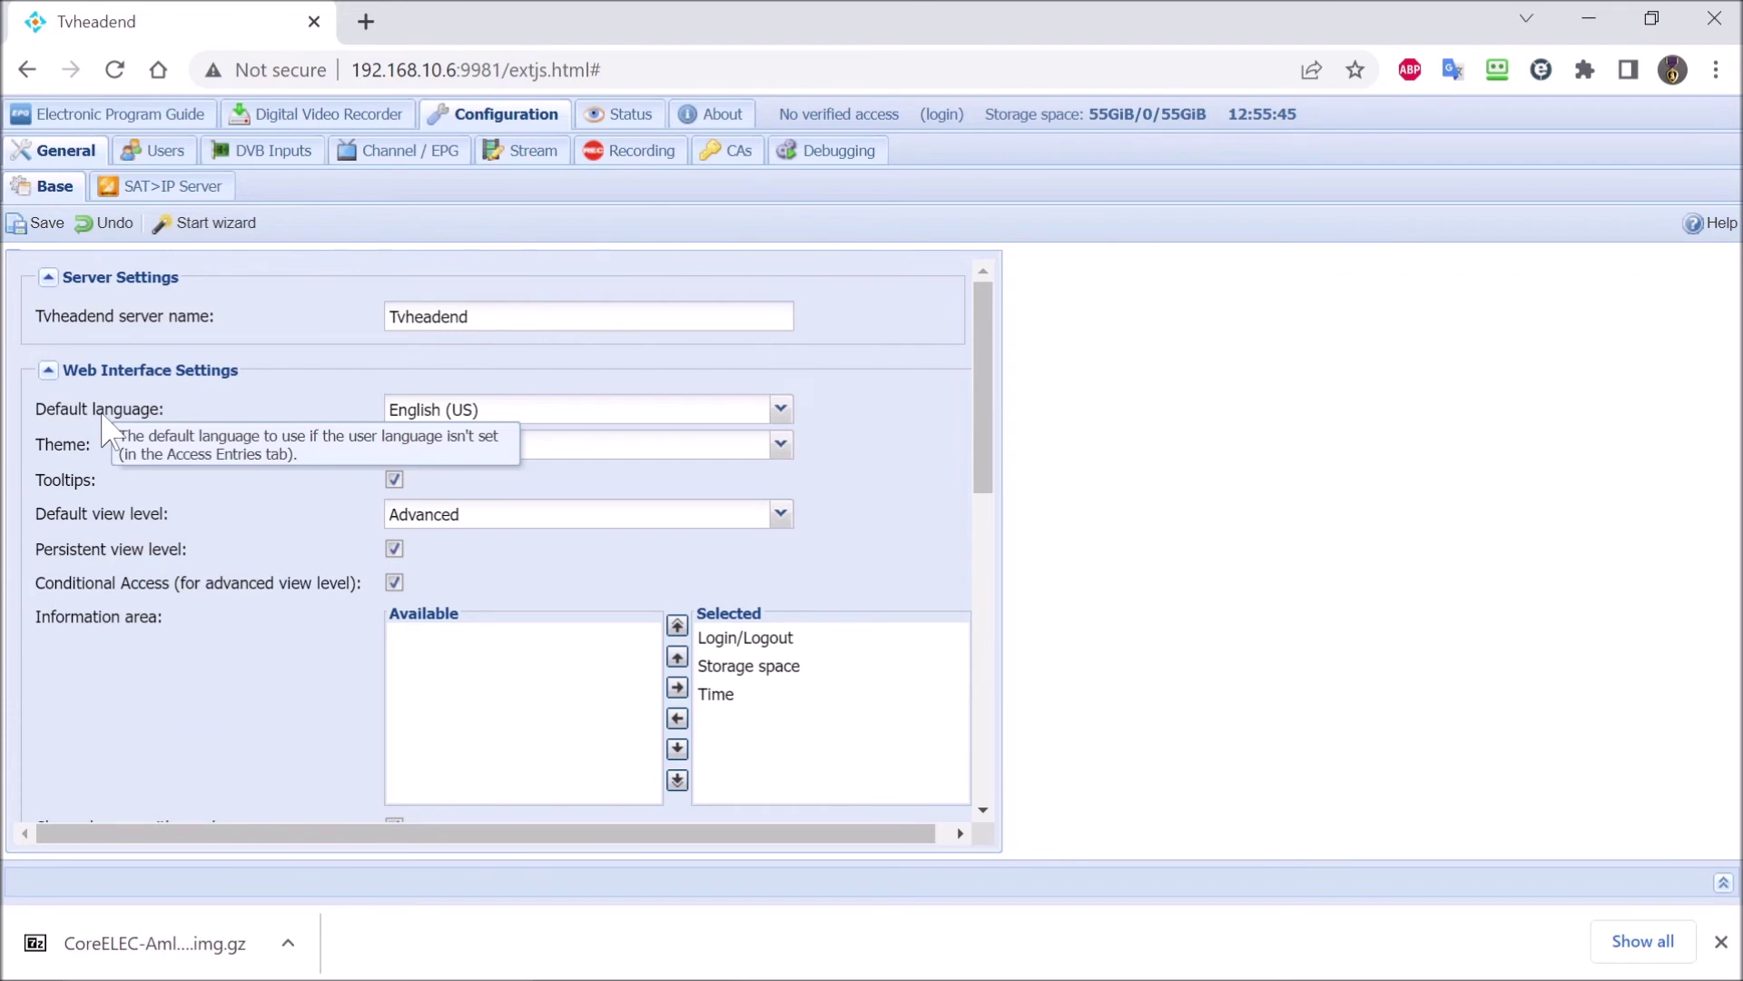
Step: Enable HDHomeRun ATSC-T Tuner #2 (192.168.10.41) in the TV adapters, assign ATSC-T Network to it, and save
click(264, 152)
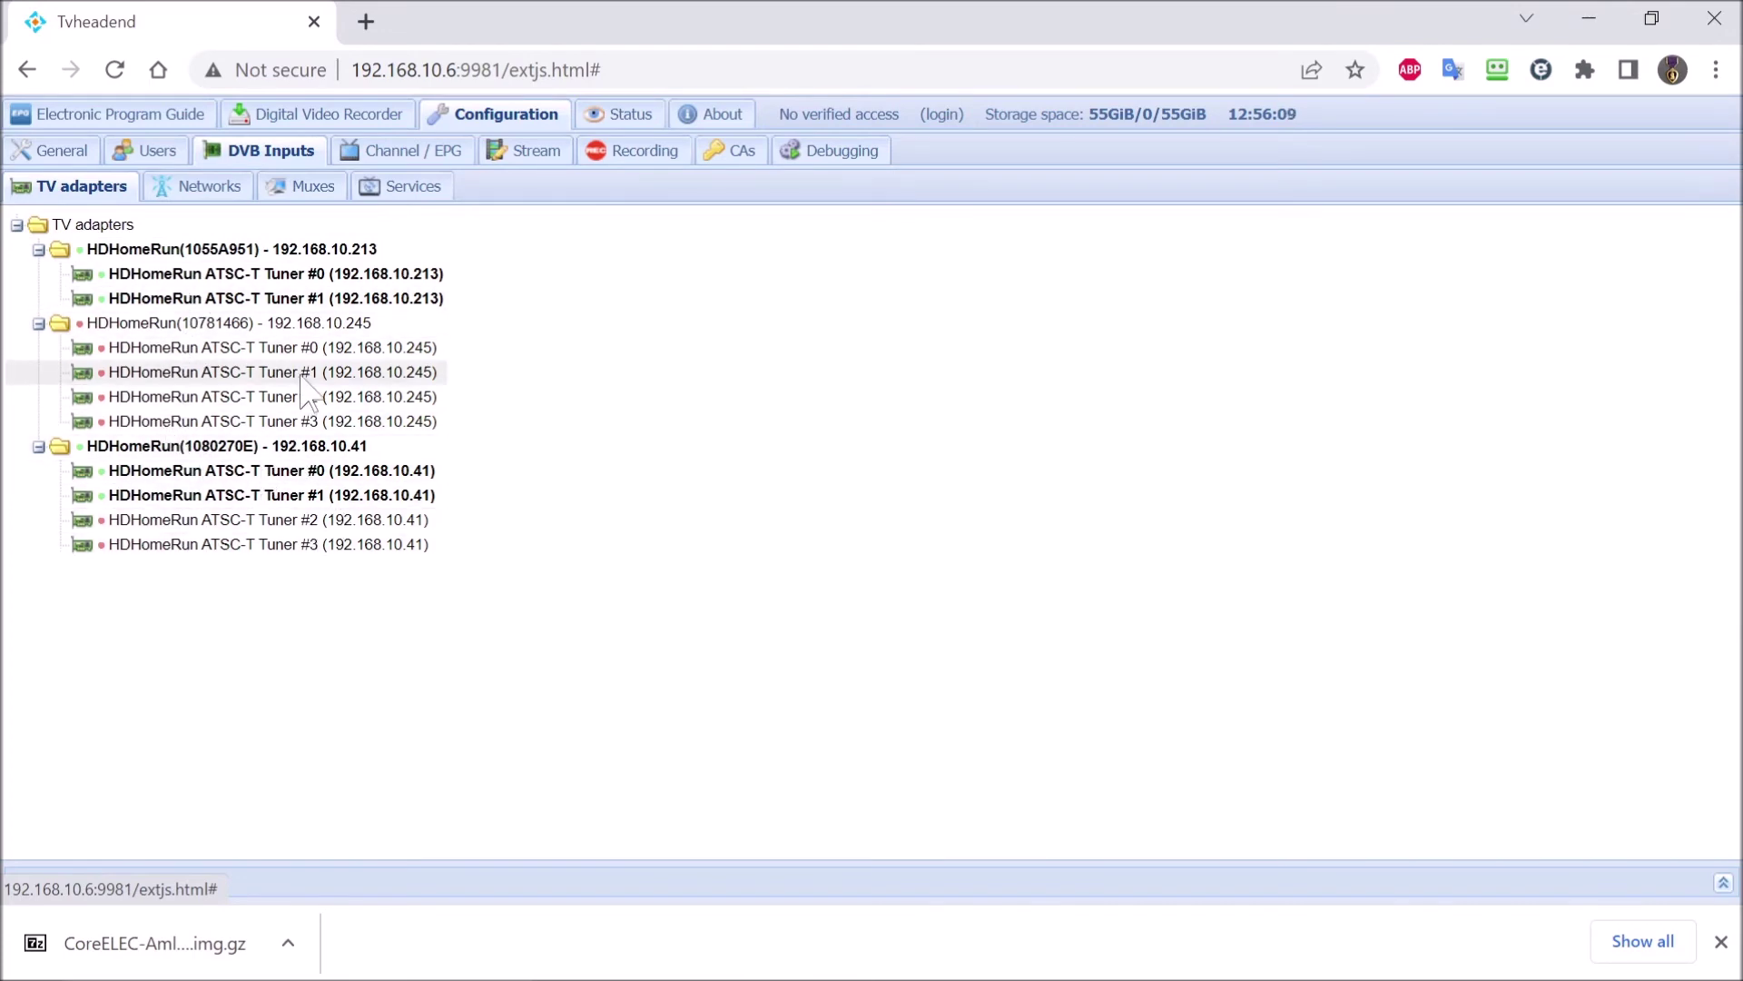
click(368, 522)
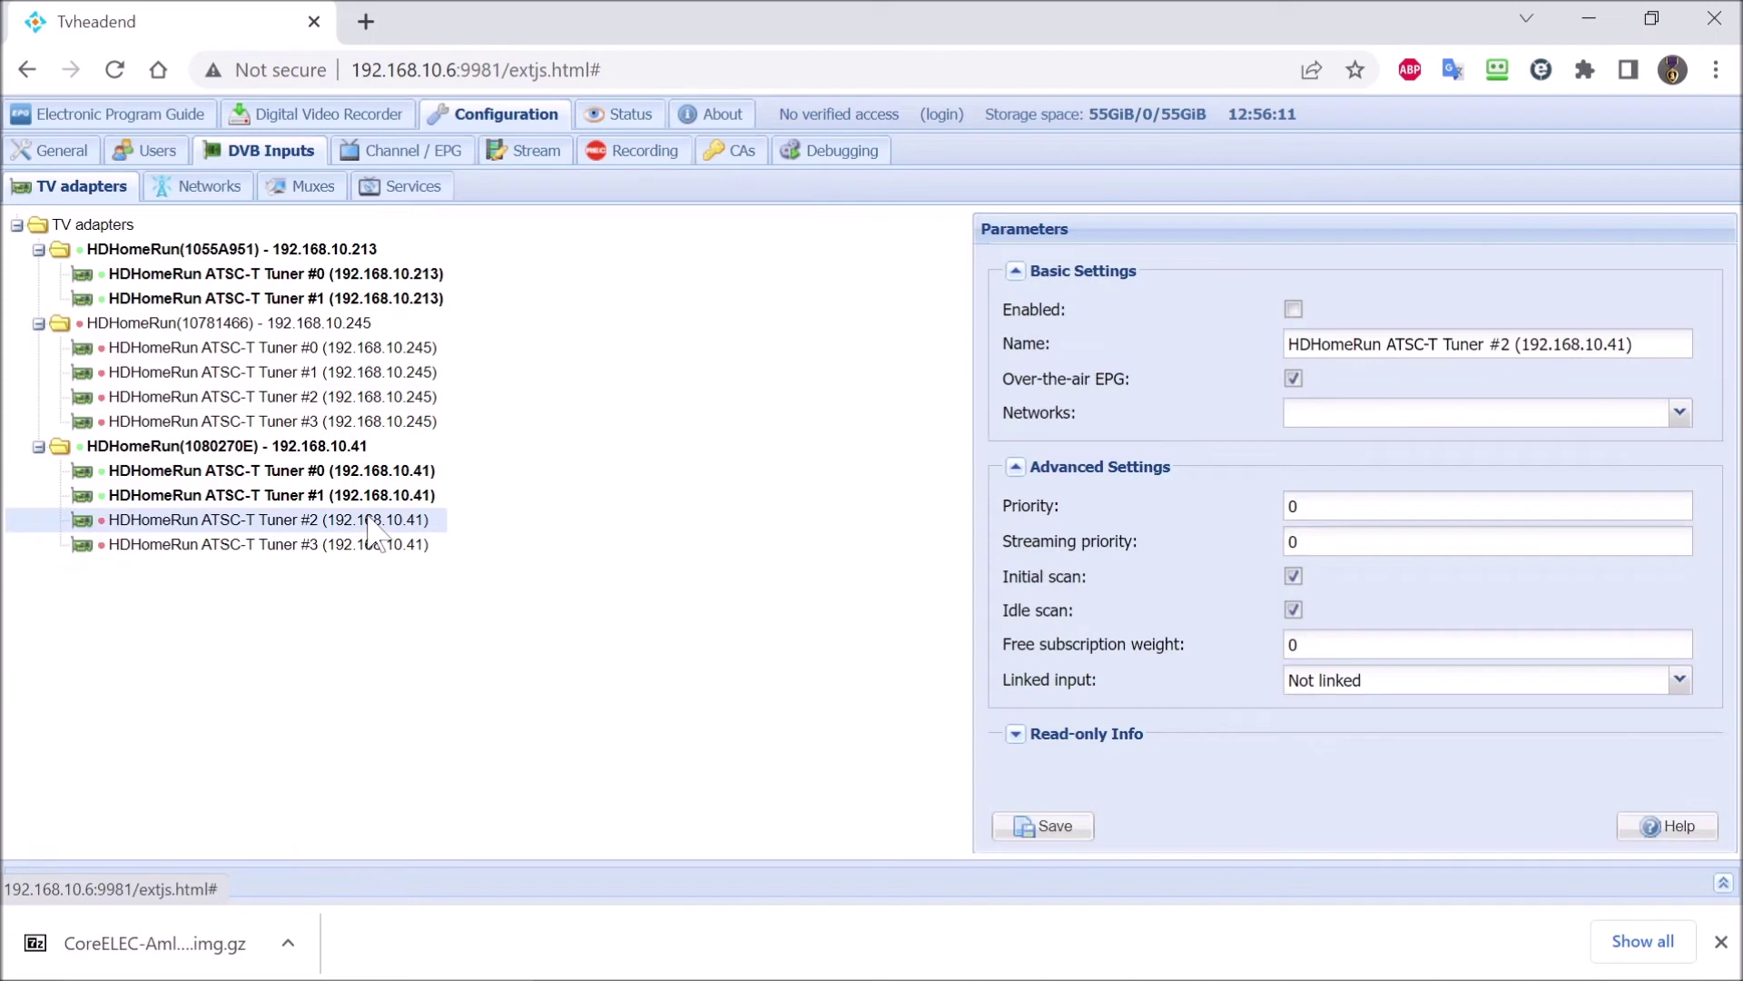
click(1299, 310)
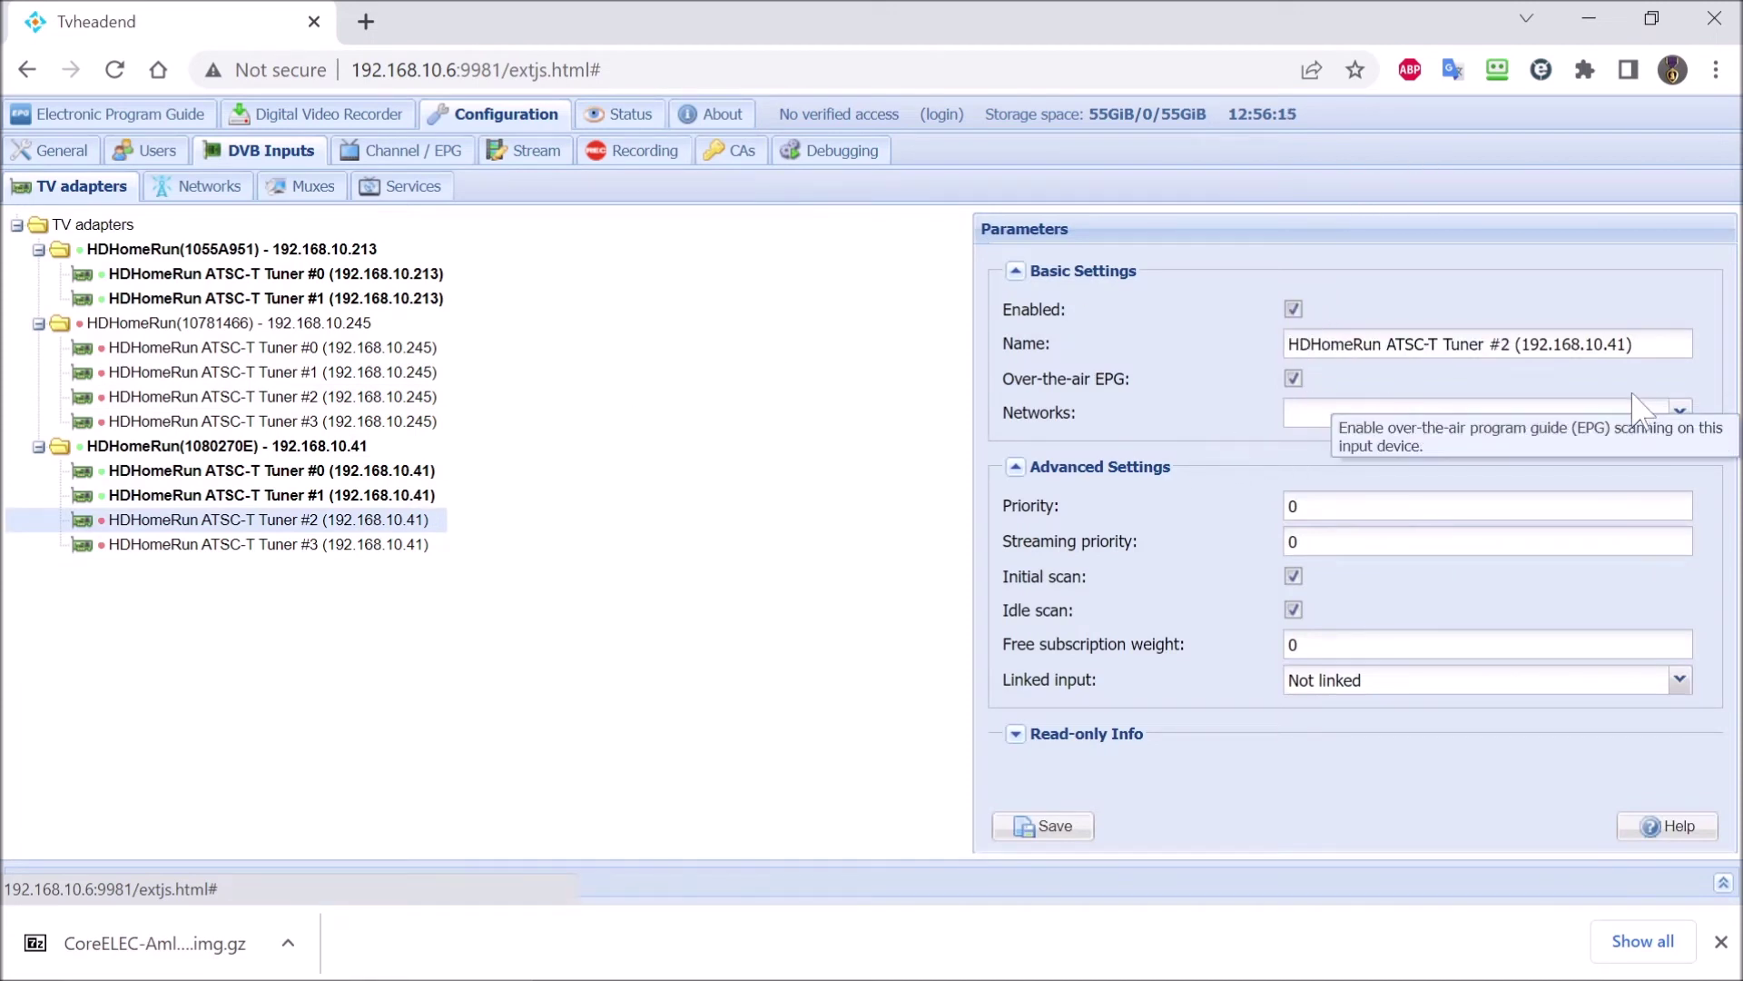
click(1680, 412)
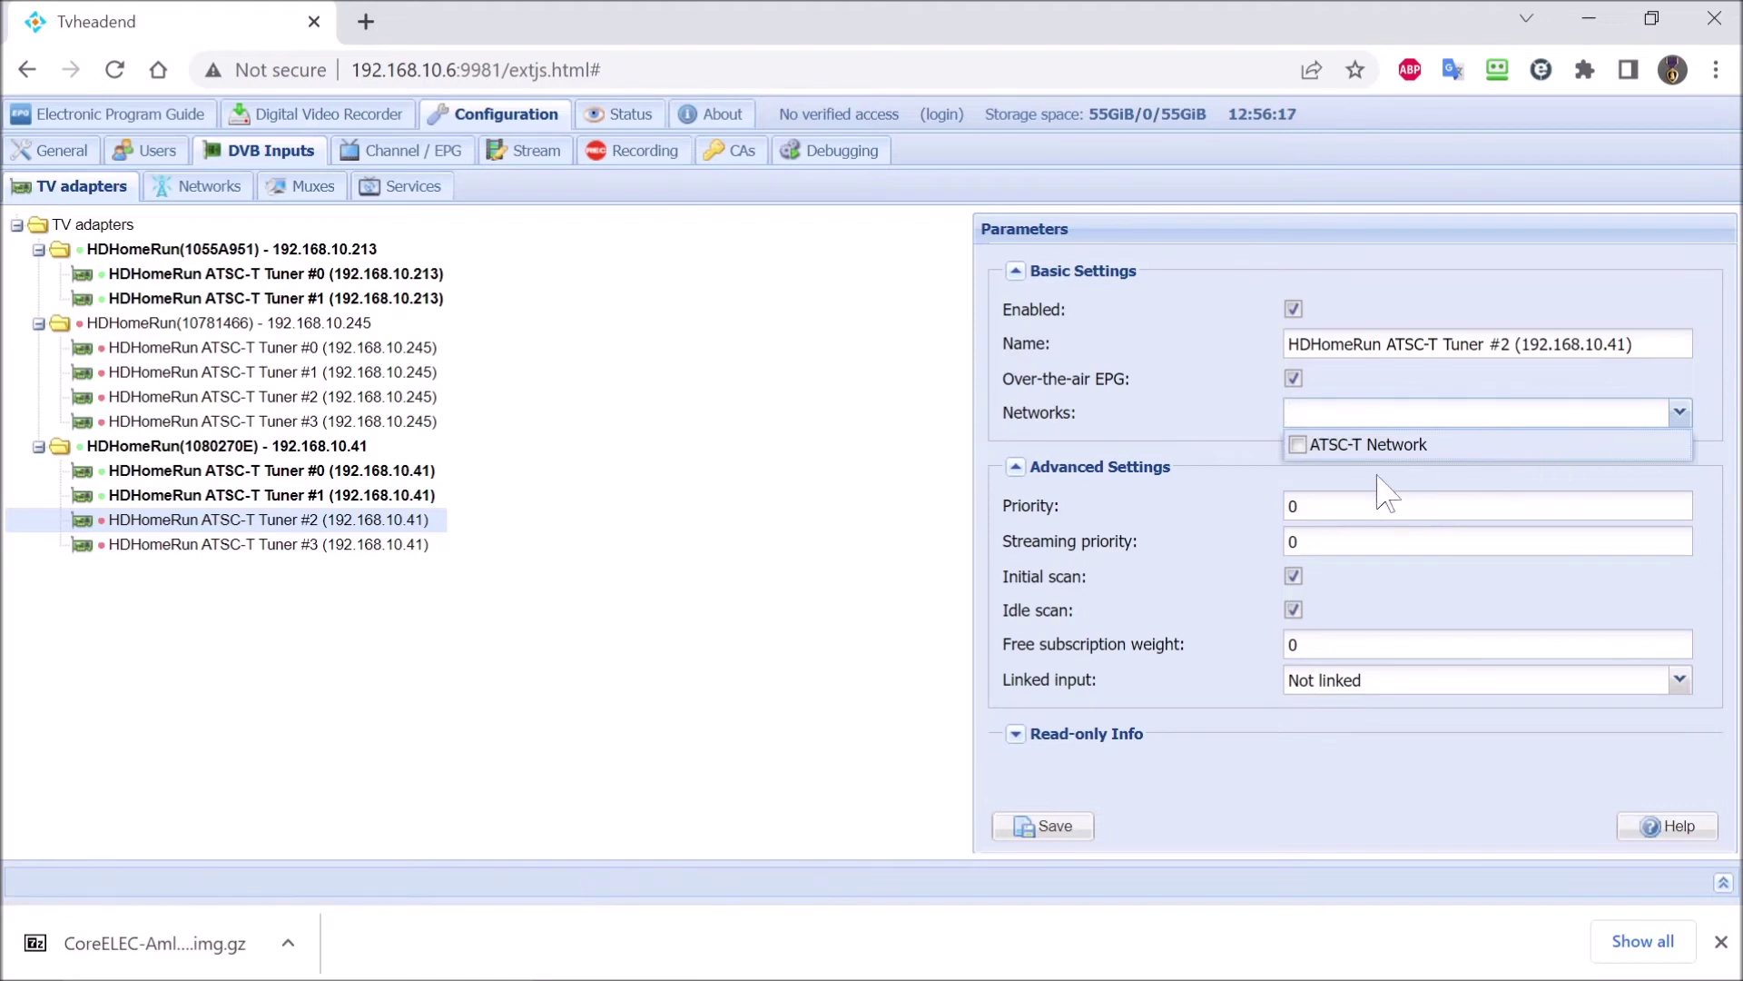
click(1359, 445)
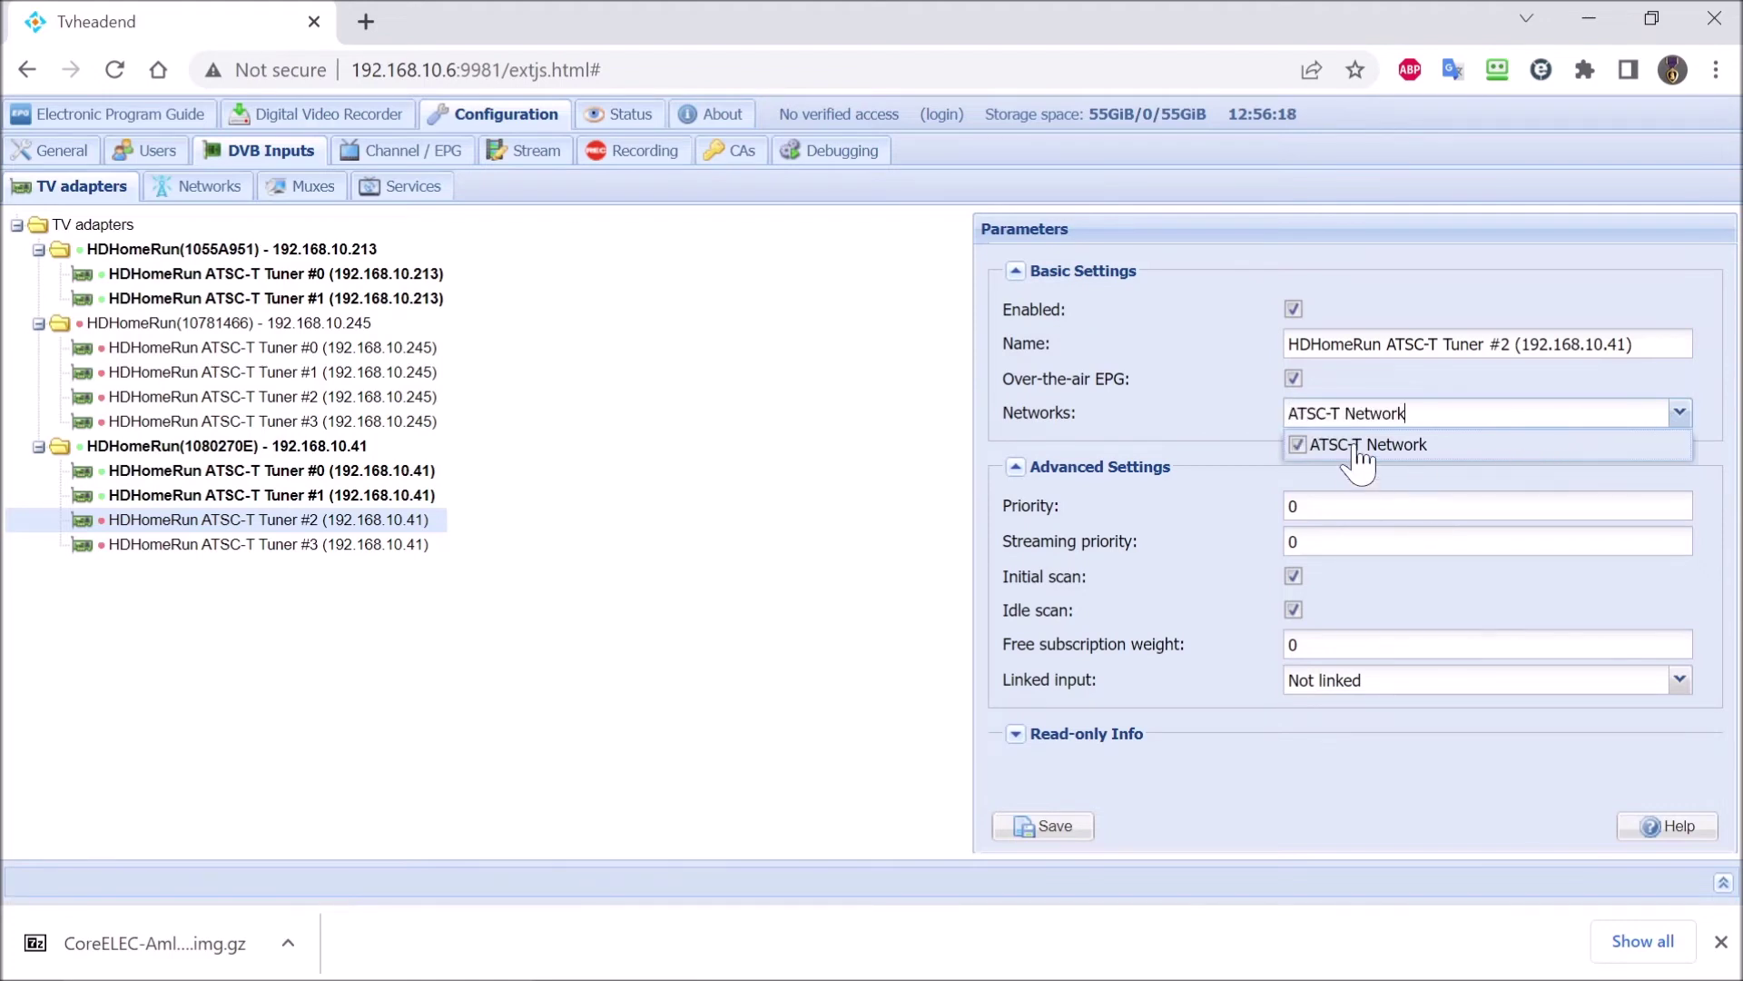
click(1180, 559)
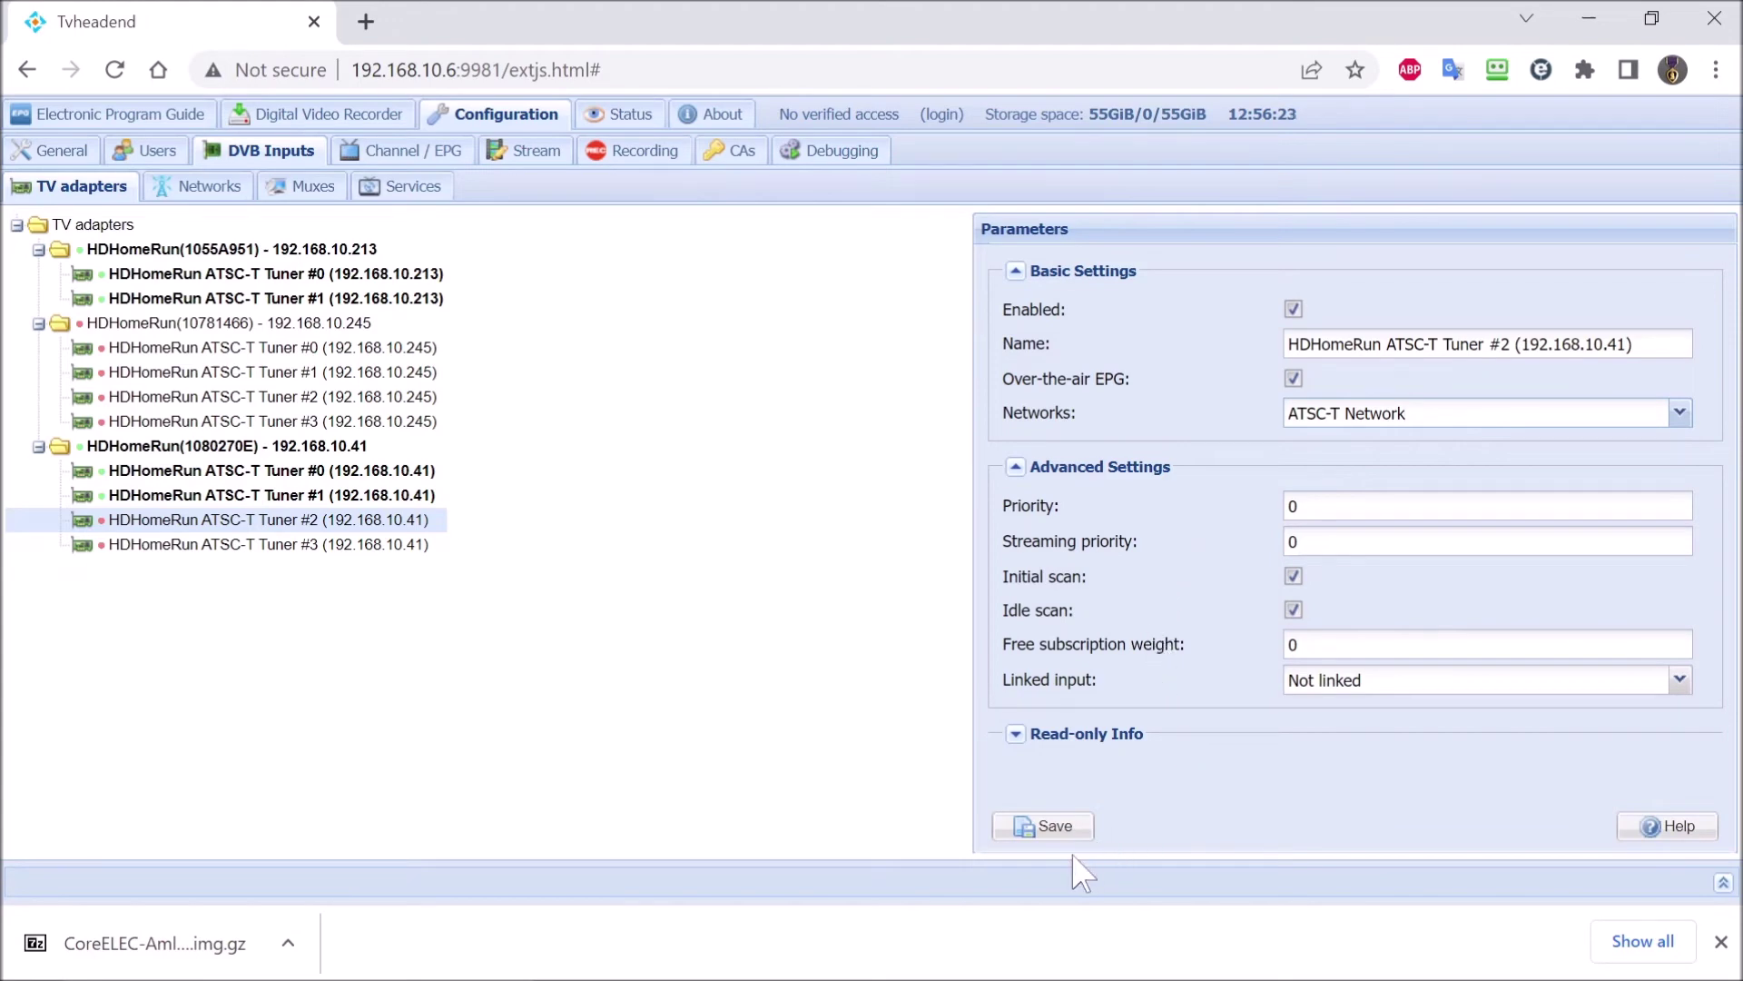
click(1053, 828)
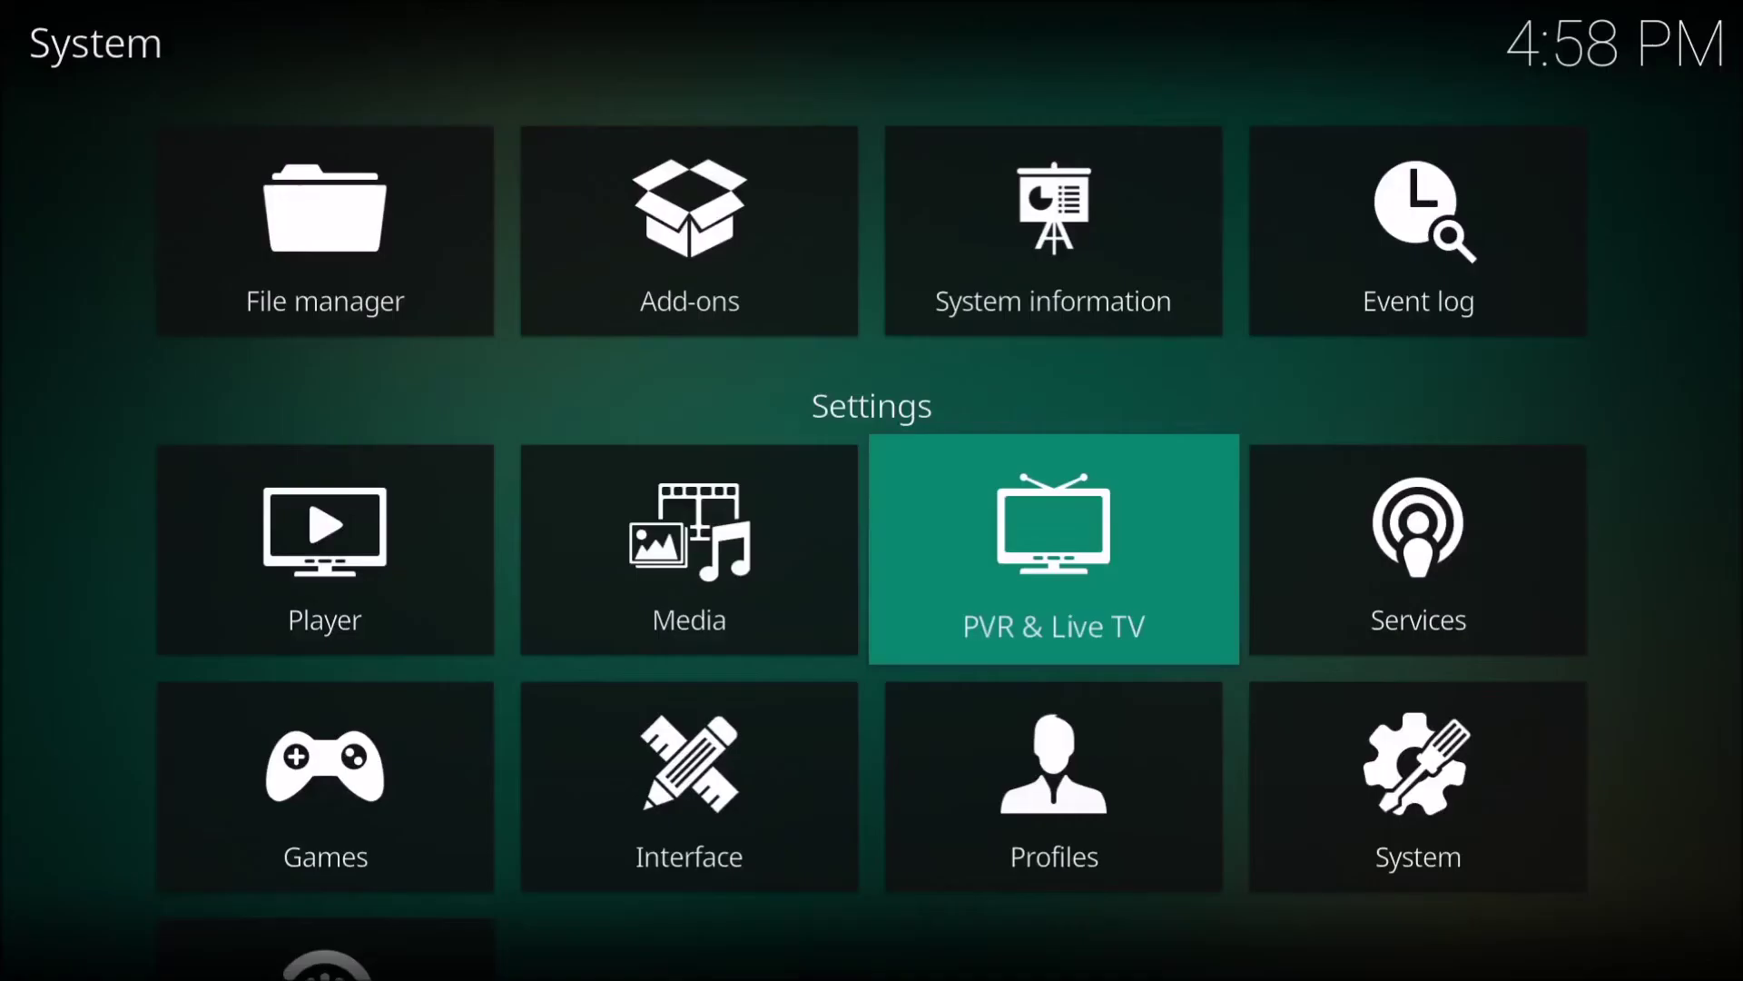
Step: Switch to CoreELEC's PVR & Live TV settings and increase the guide's number of future days to display
key(Return)
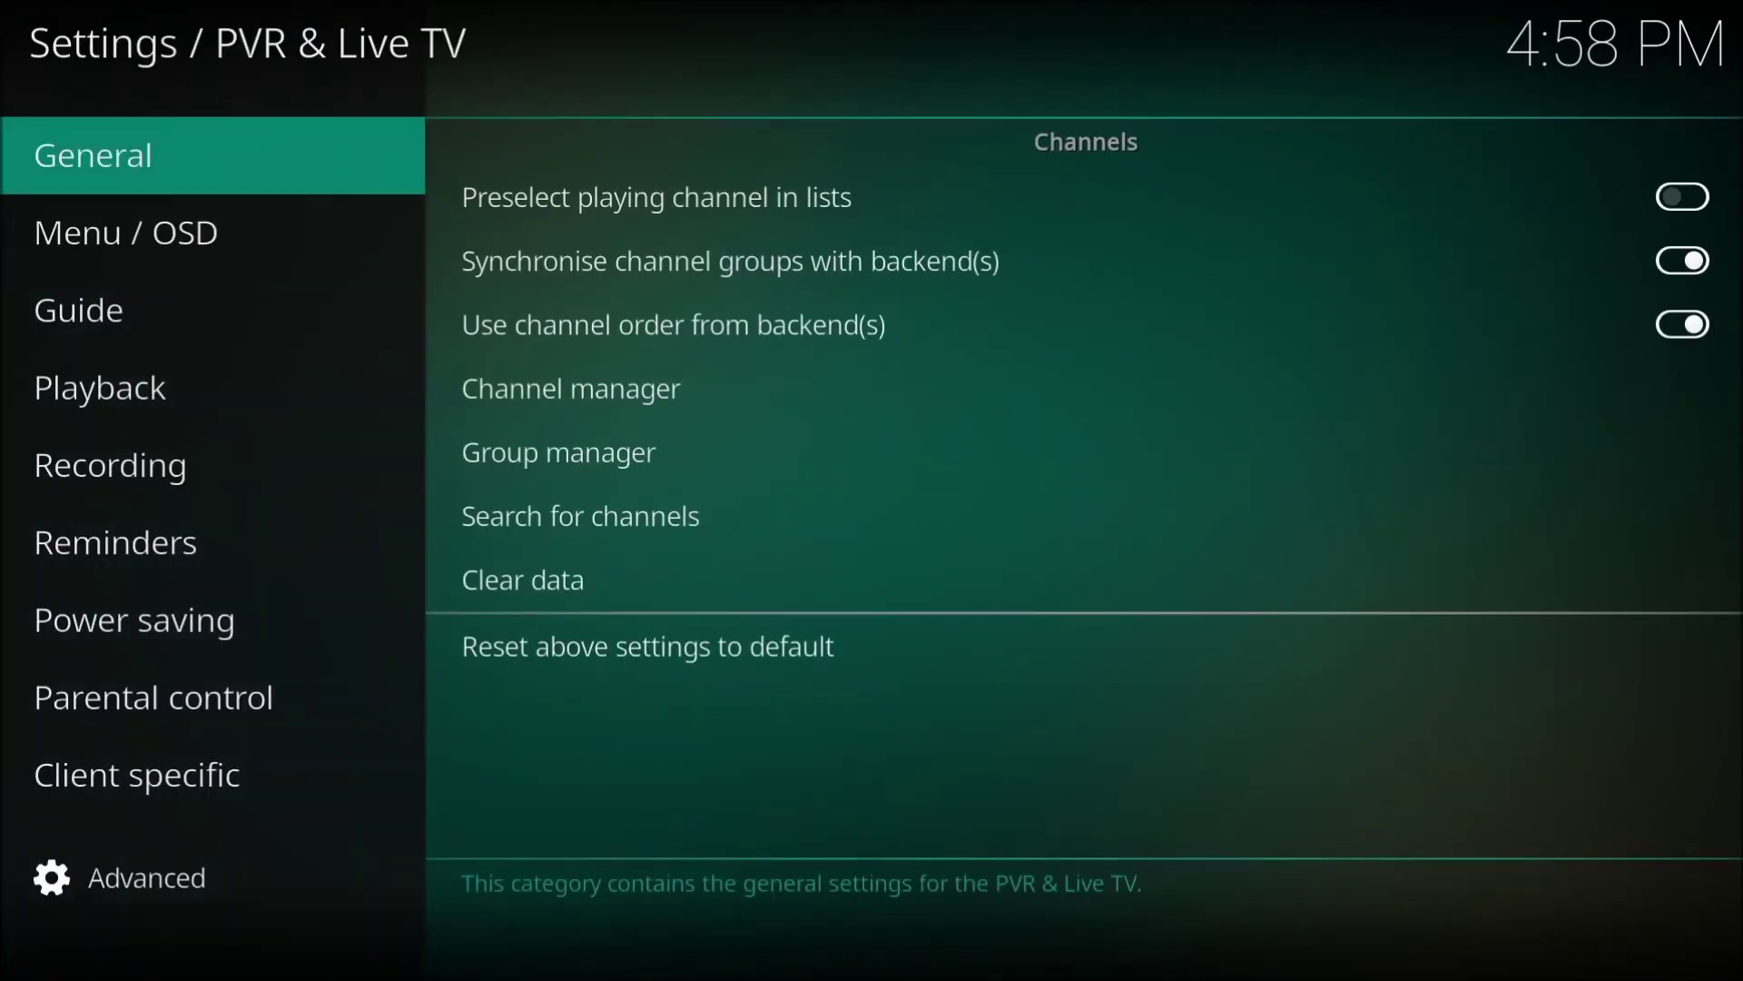
key(Down)
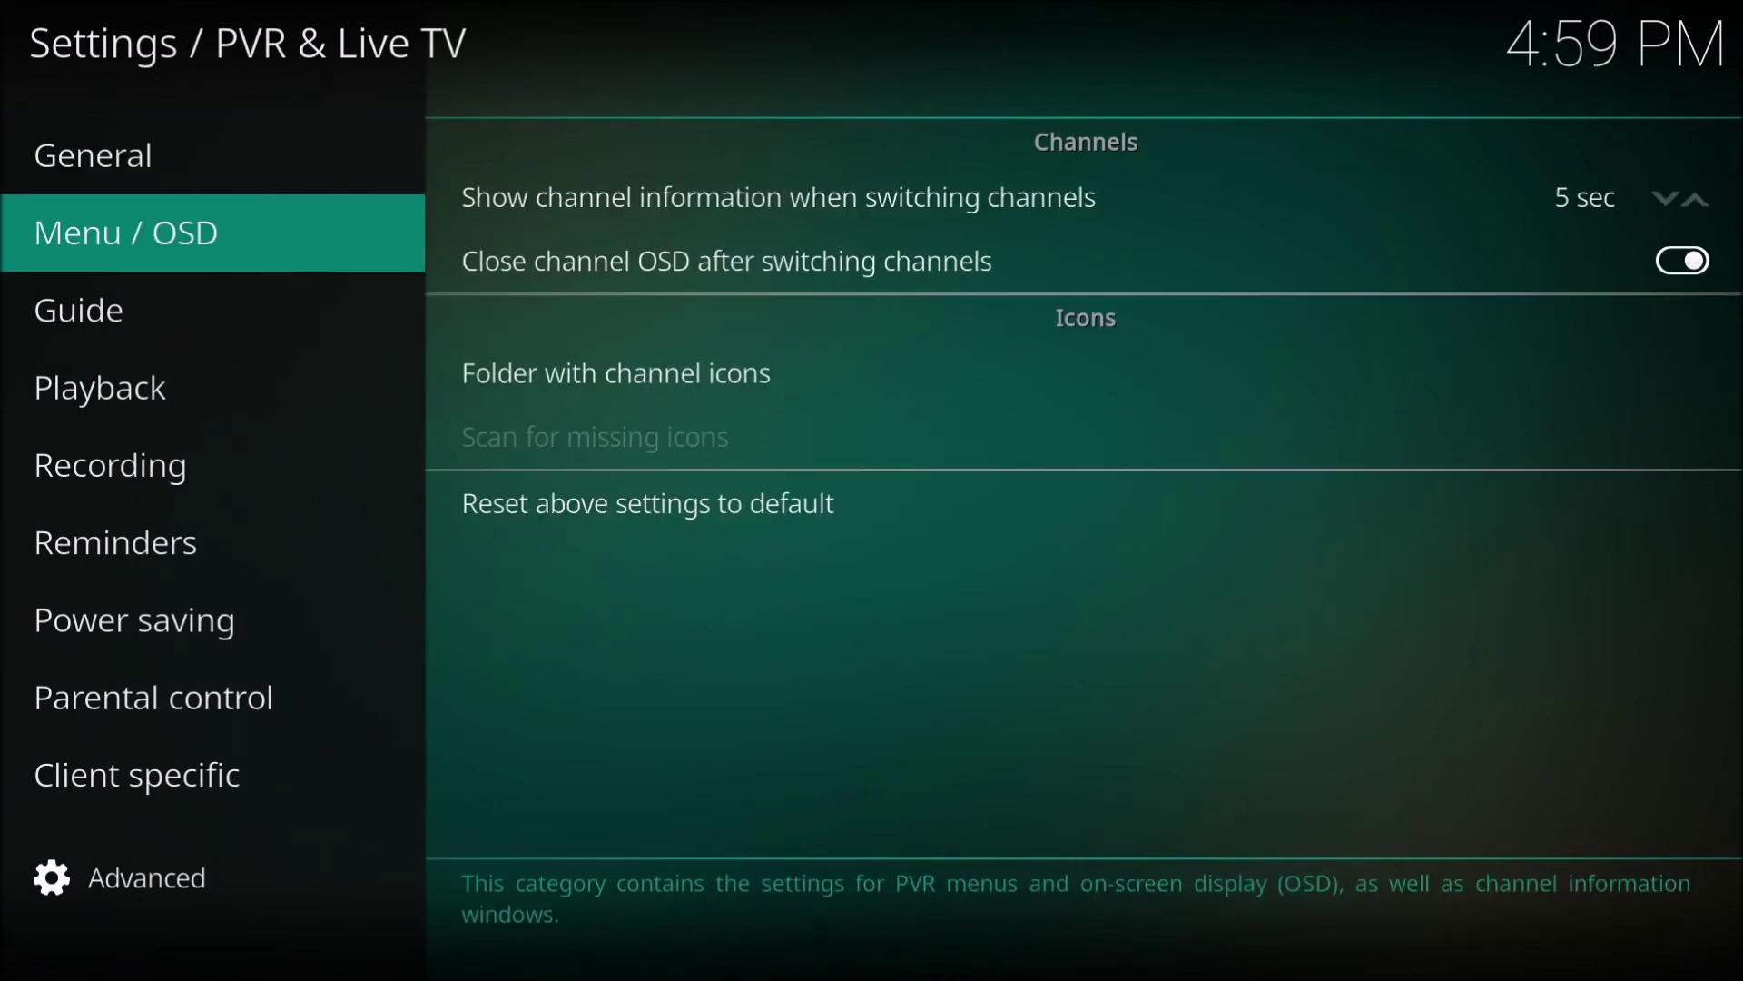
key(Down)
key(Right)
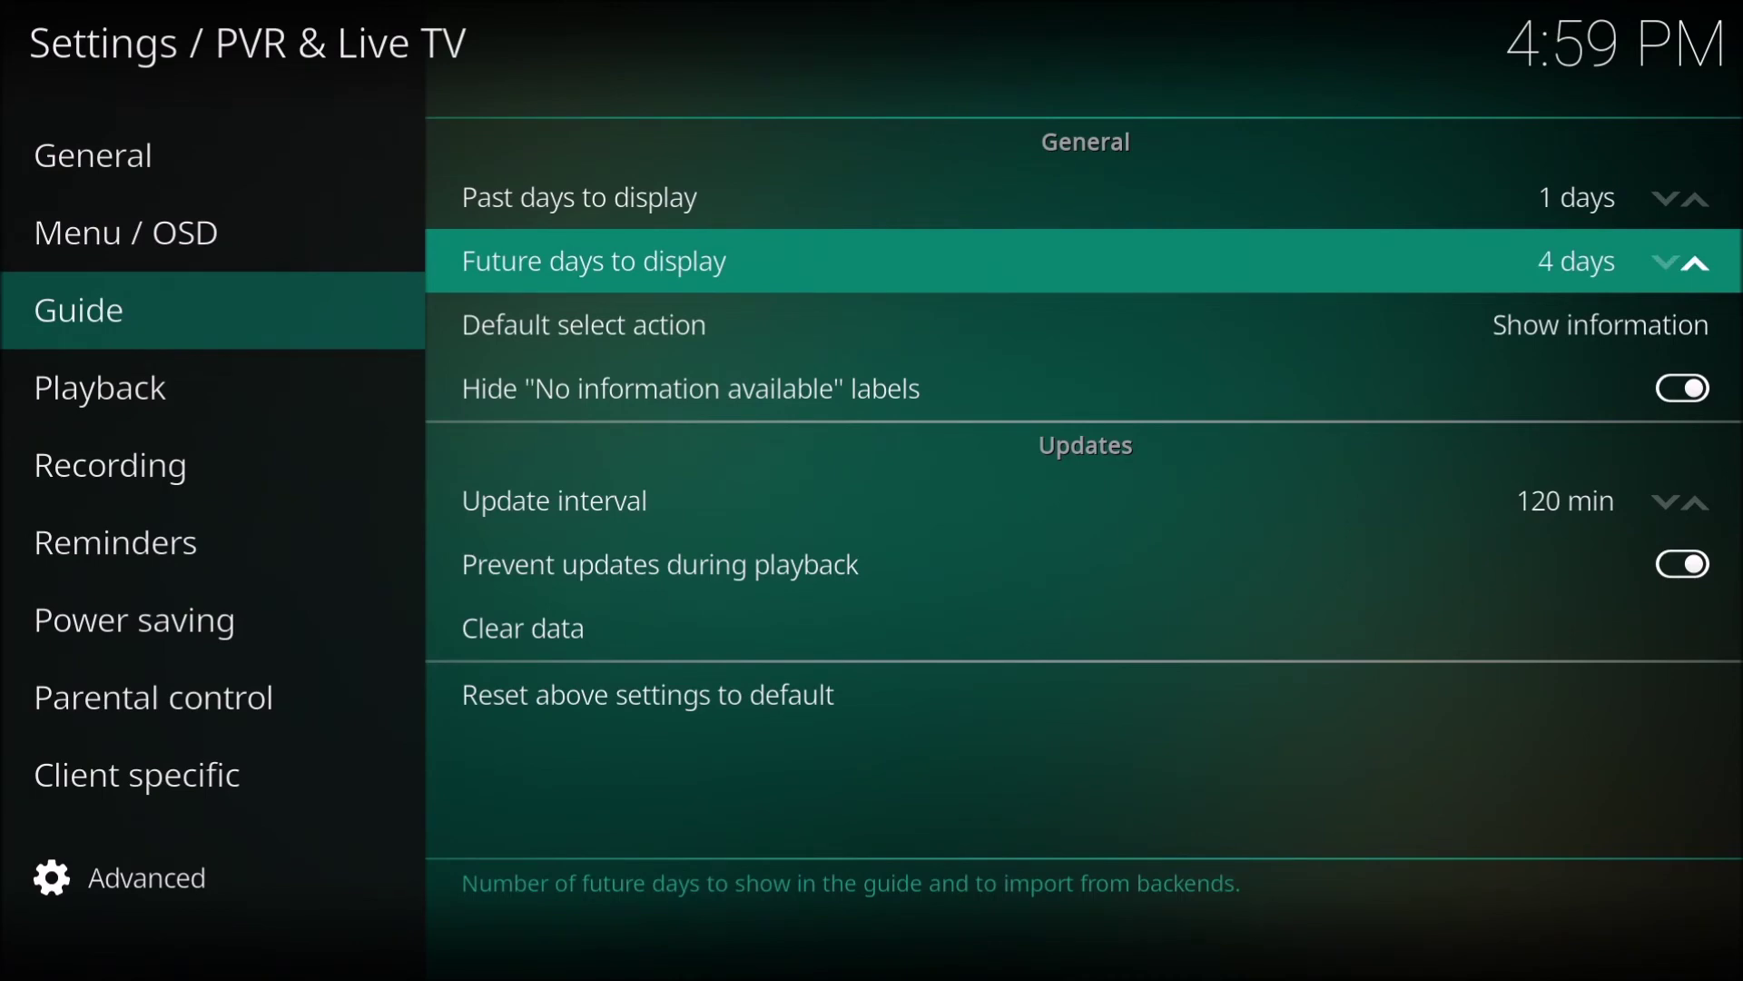
key(Right)
key(Right)
key(Right)
key(Right)
key(Right)
key(Right)
key(Right)
key(Right)
key(Right)
key(Right)
Step: In Tvheadend, enable and save the internal XMLTV tv_grab_zap2epg grabber for USA-Canada, and select the over-the-air OpenTV: Ausat grabber
click(116, 543)
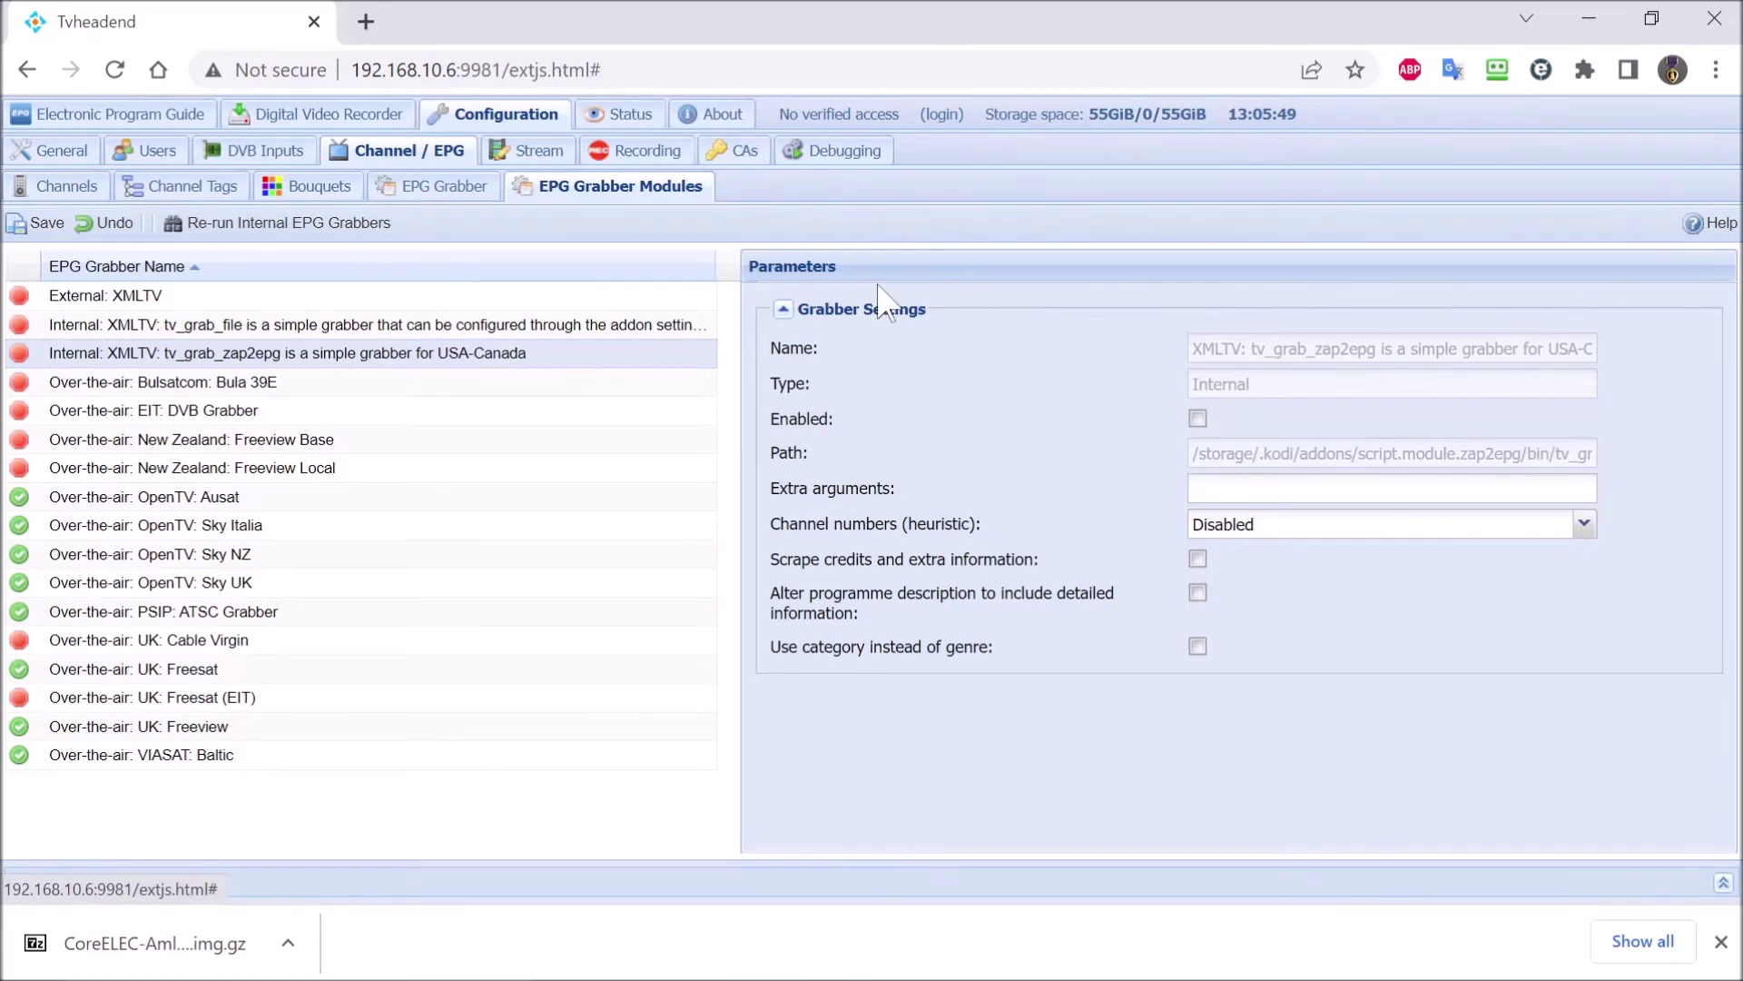
click(1197, 419)
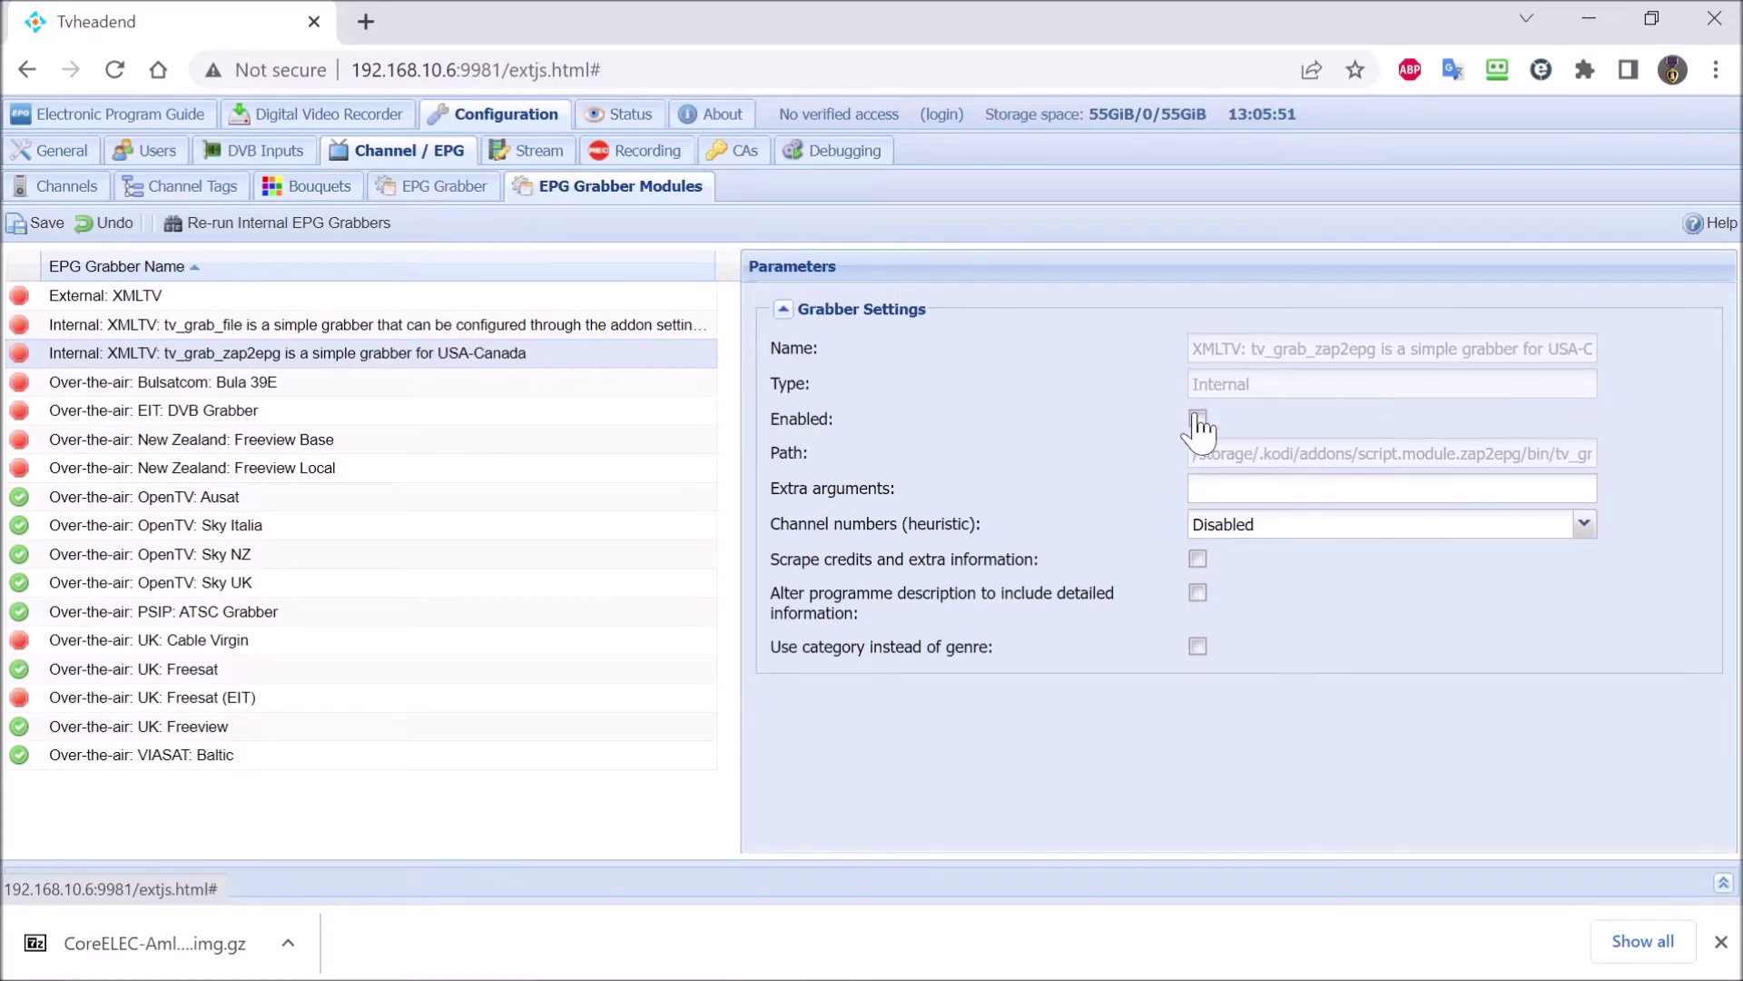
mouse_move(912, 611)
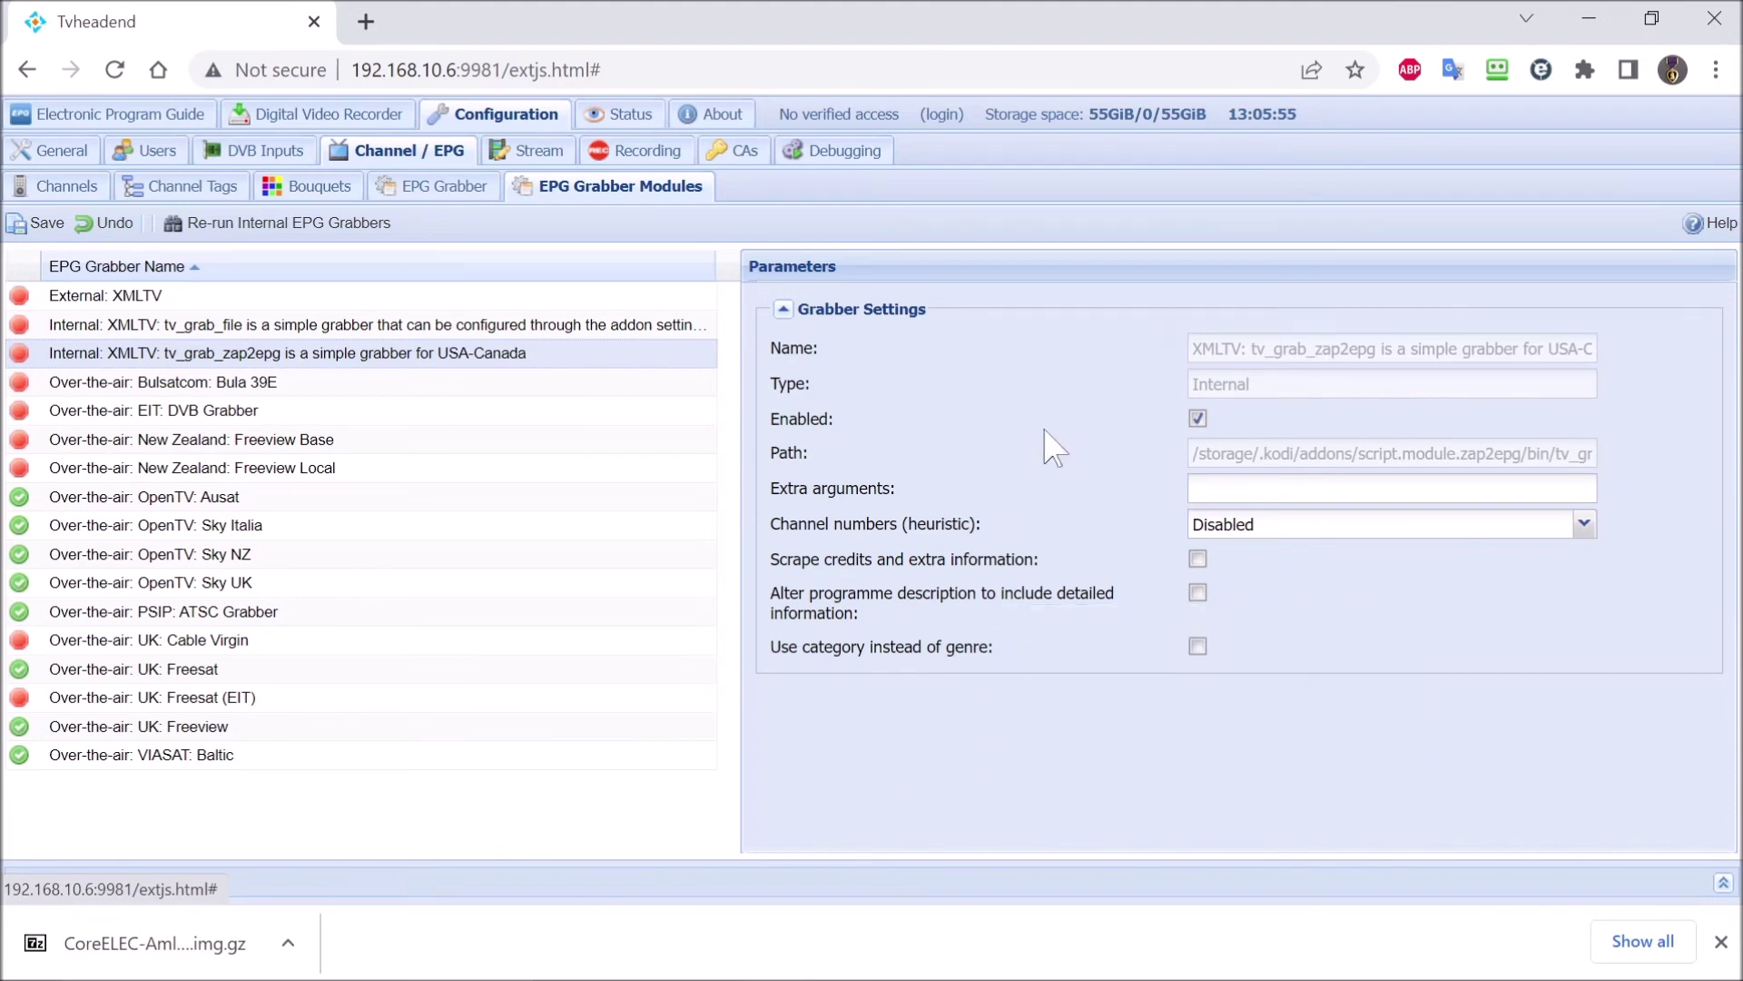
click(38, 230)
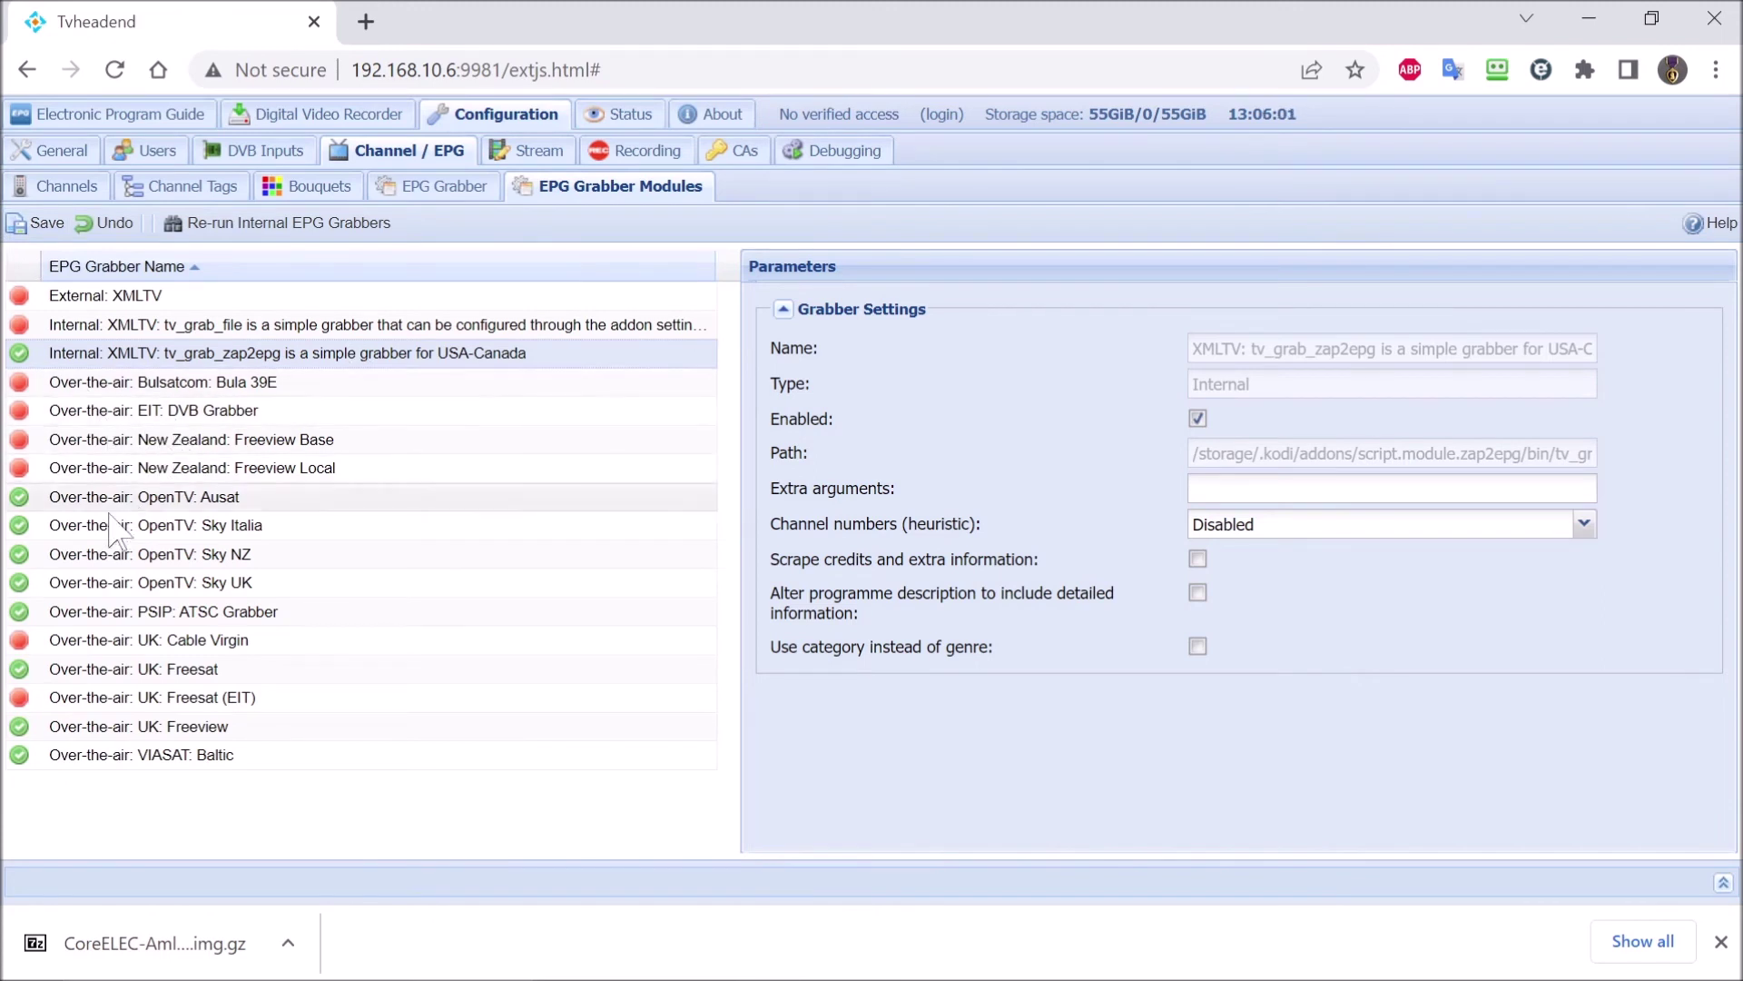
click(150, 498)
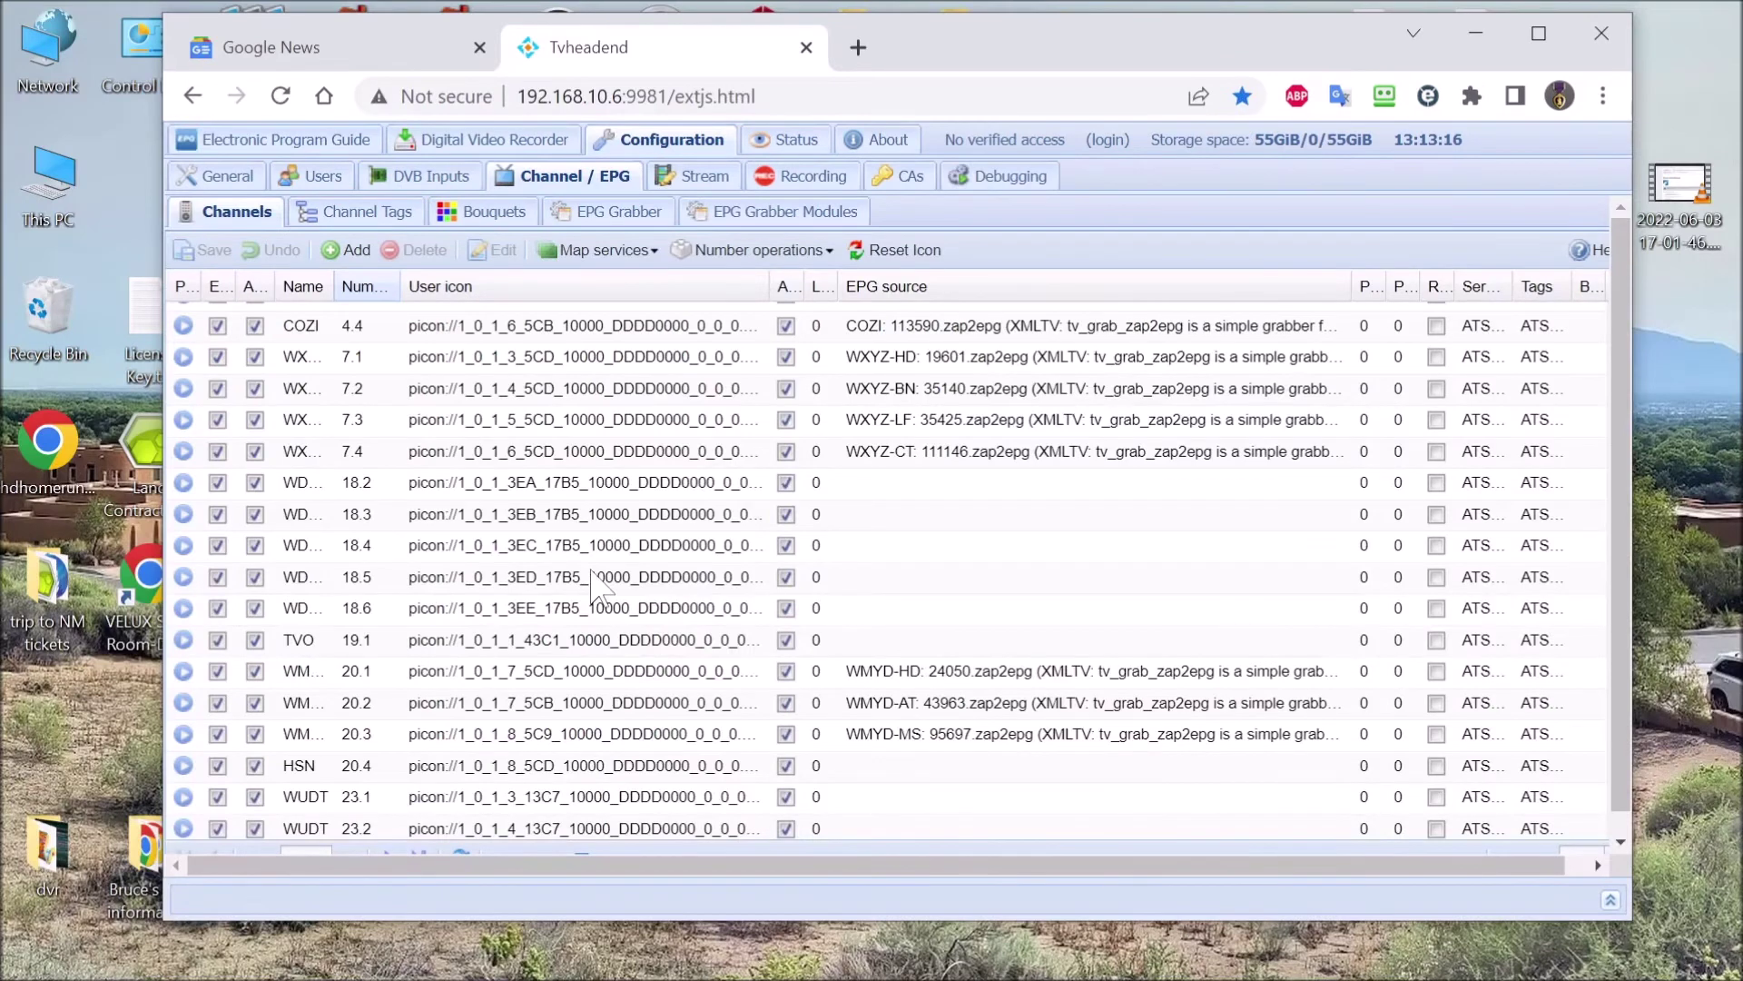
Step: Delete channels 18.2 and 18.3, which have no EPG source, from the channel list, confirming each deletion
click(416, 484)
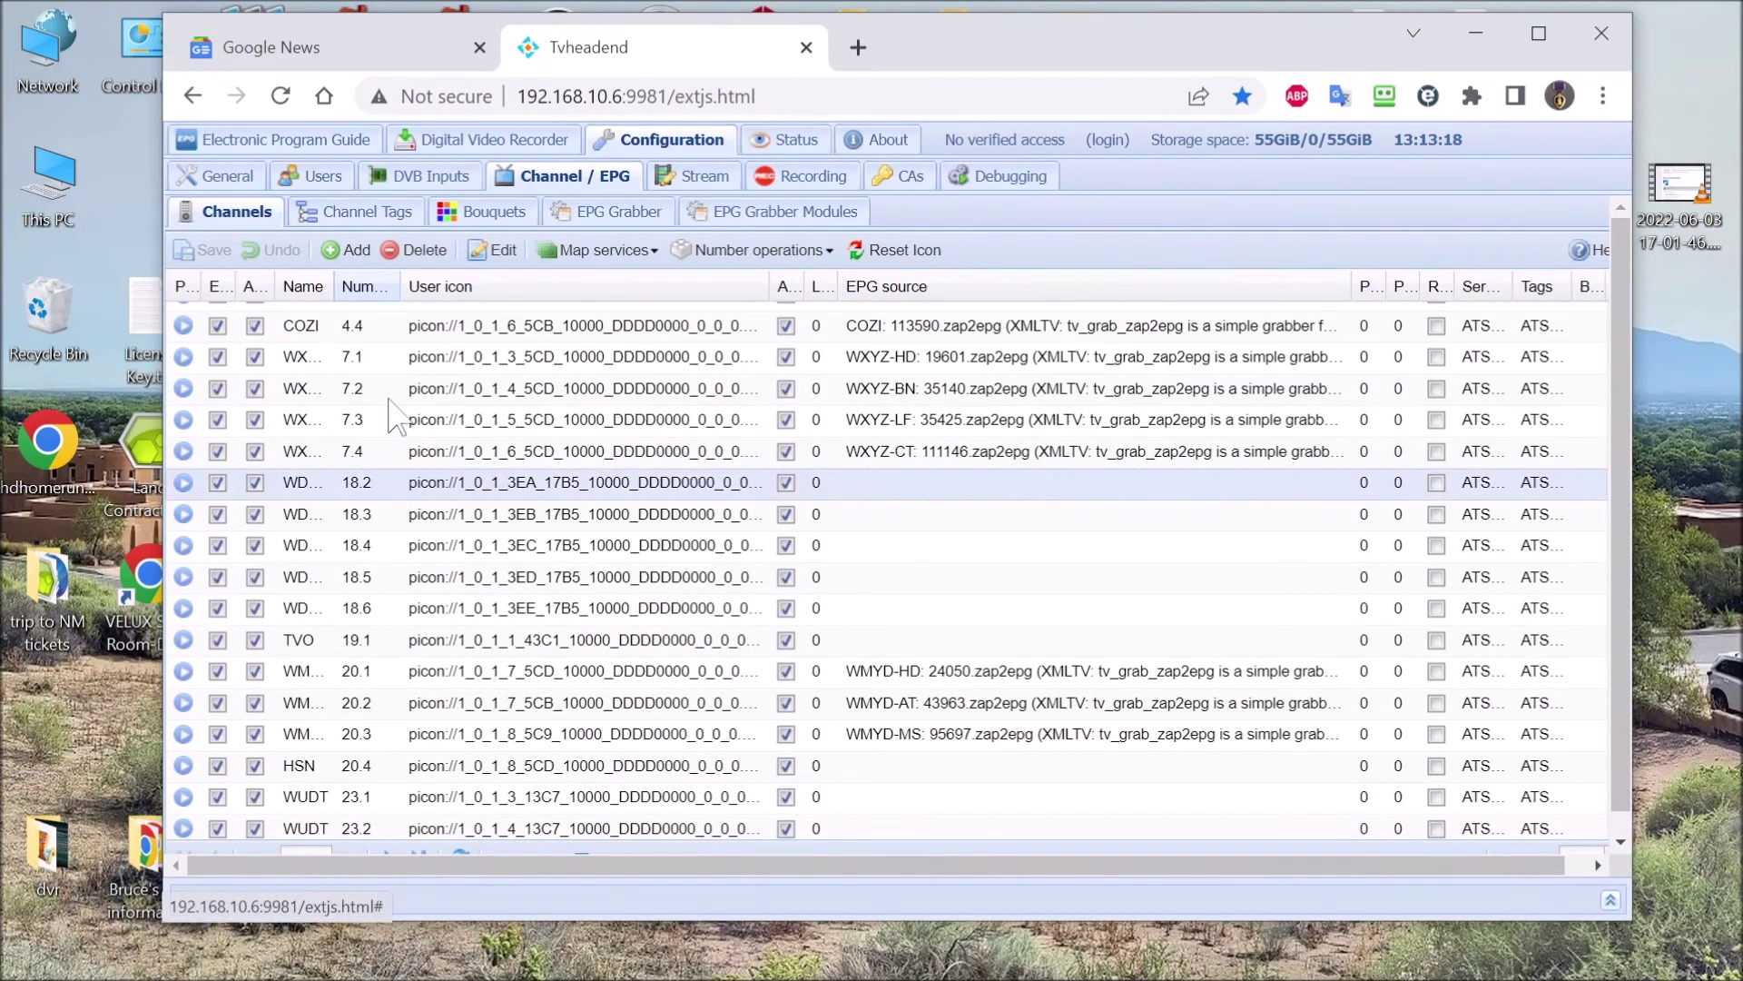
click(418, 249)
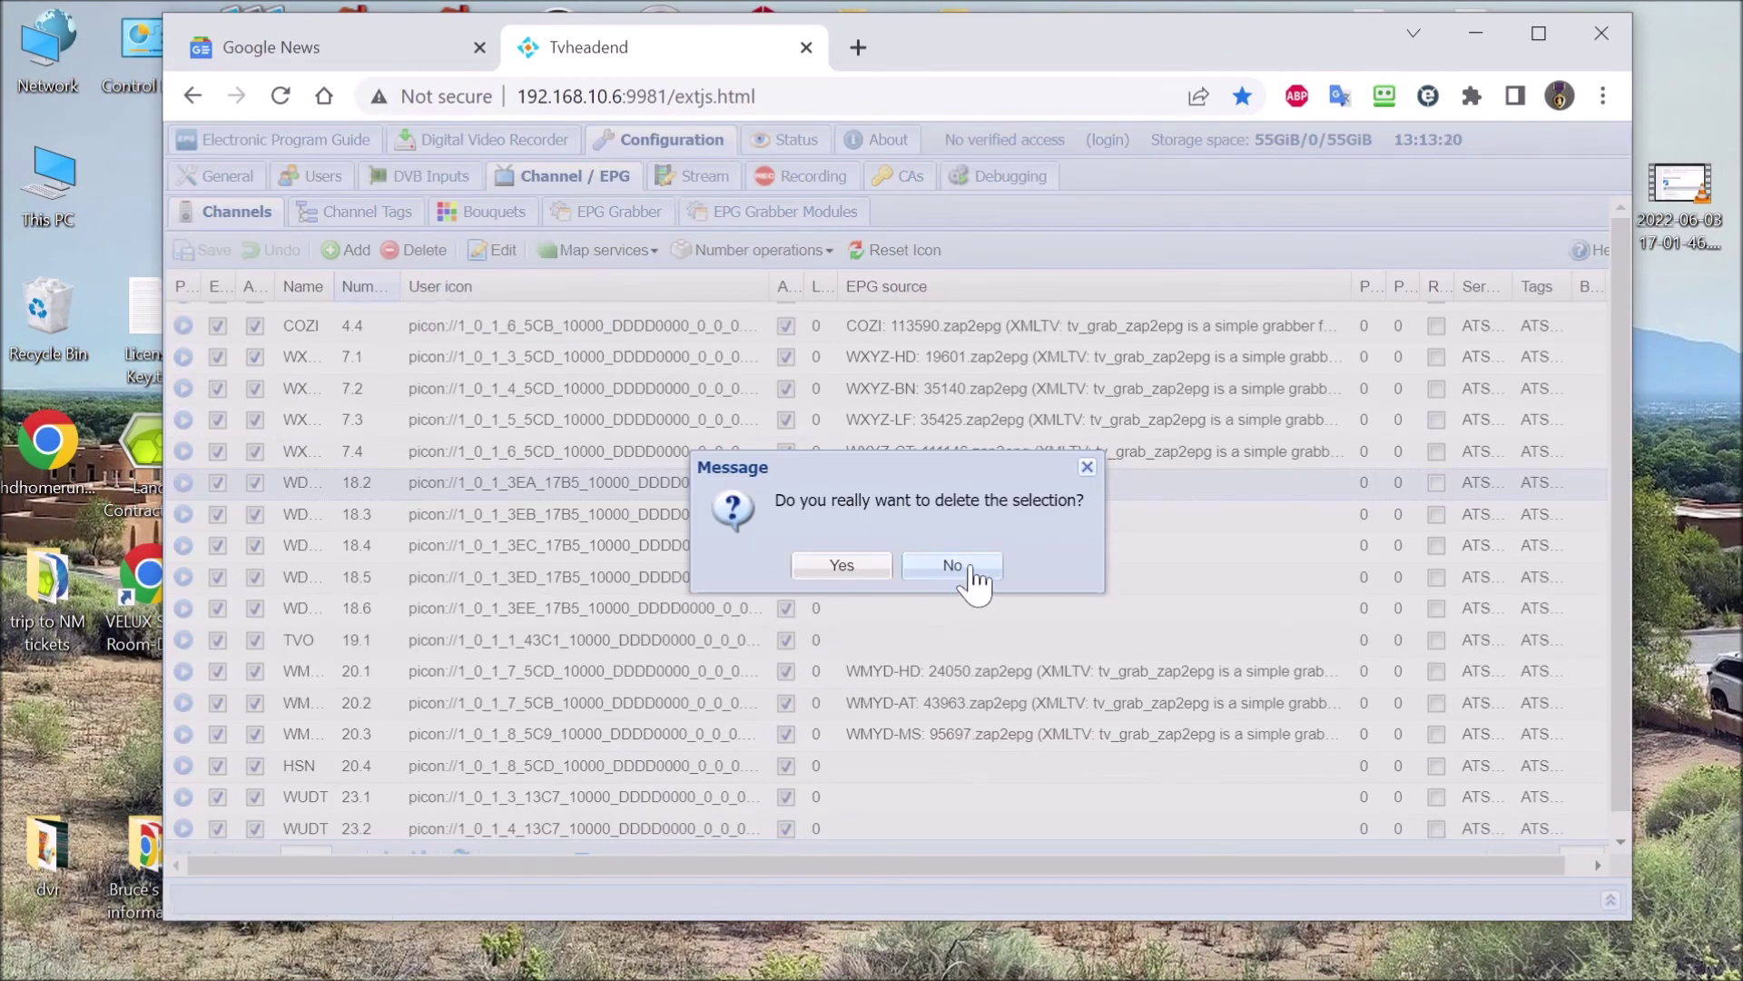
click(836, 565)
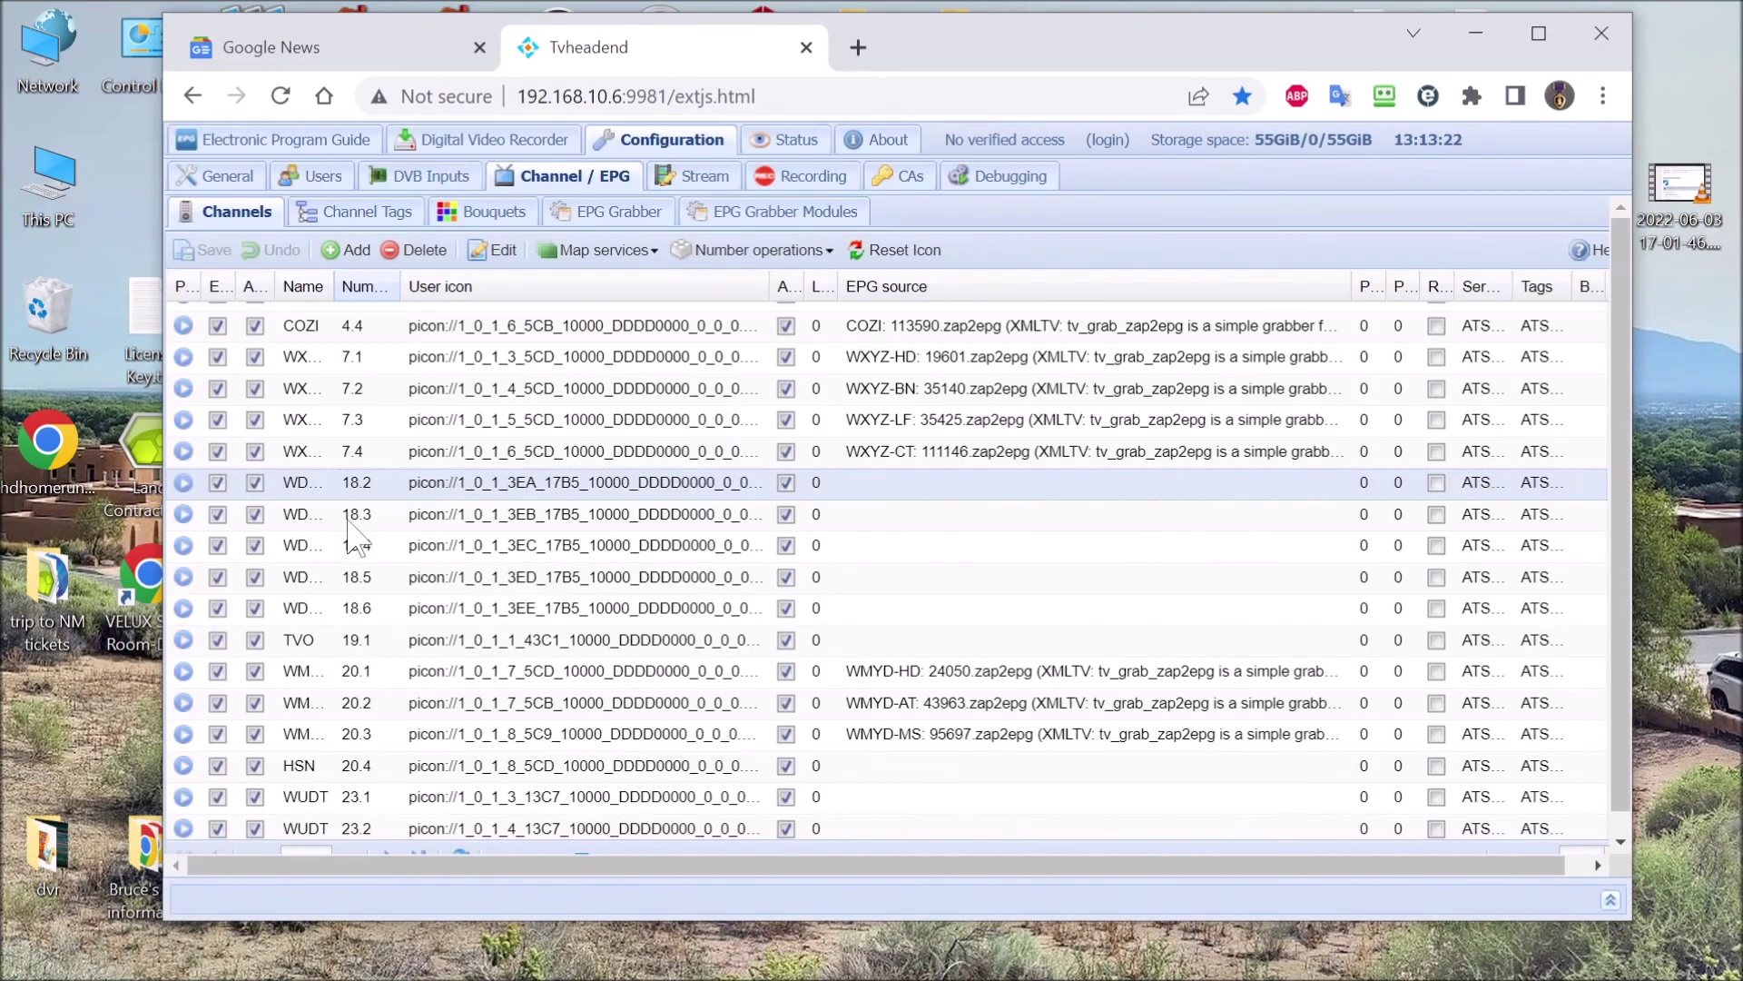
scroll(372, 563, down, 6)
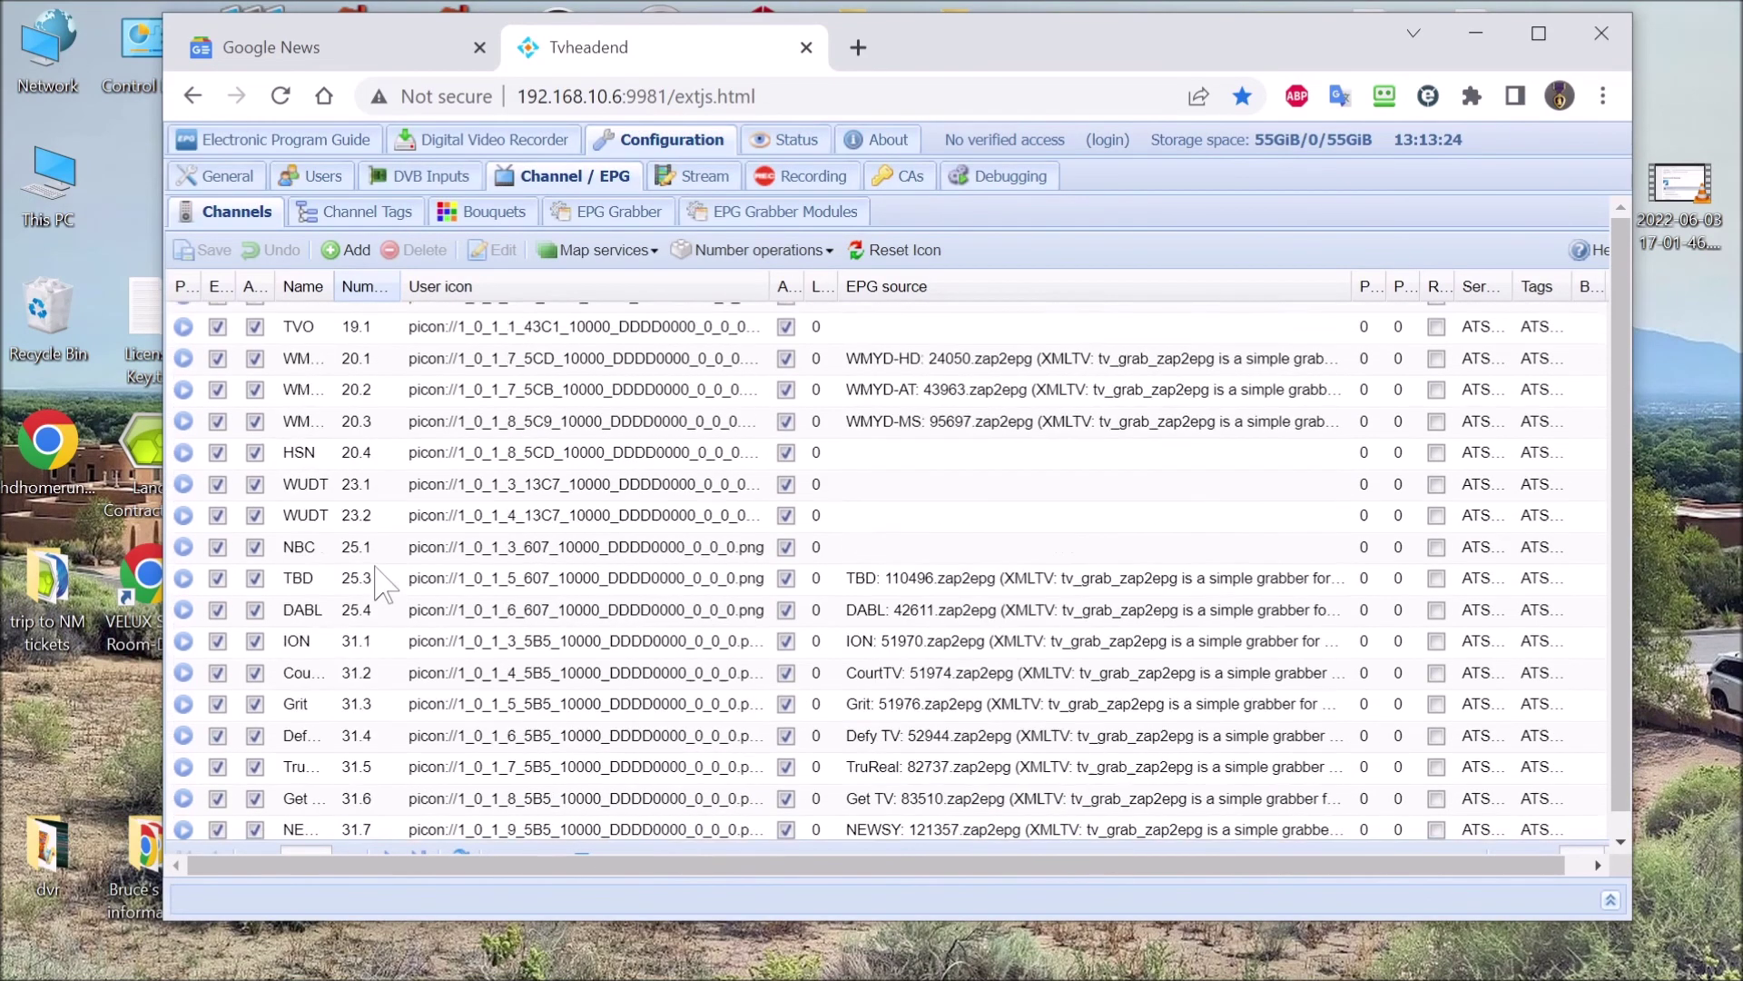
scroll(379, 581, down, 1)
scroll(378, 436, up, 4)
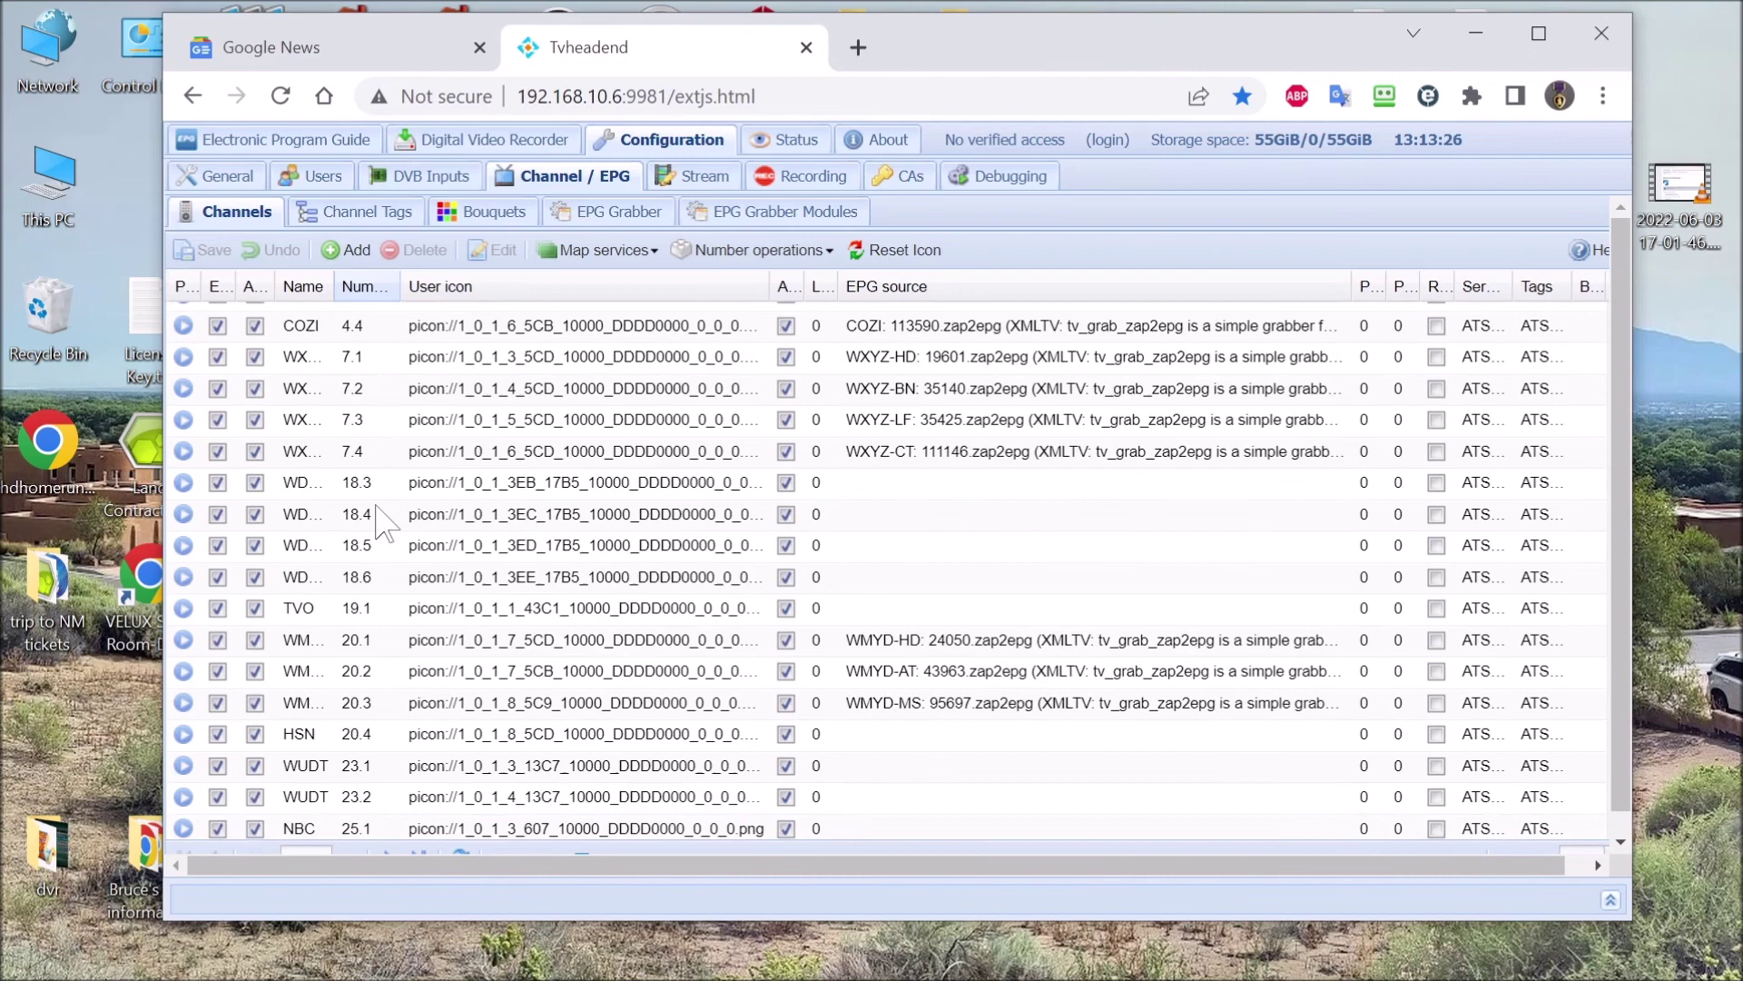
click(383, 491)
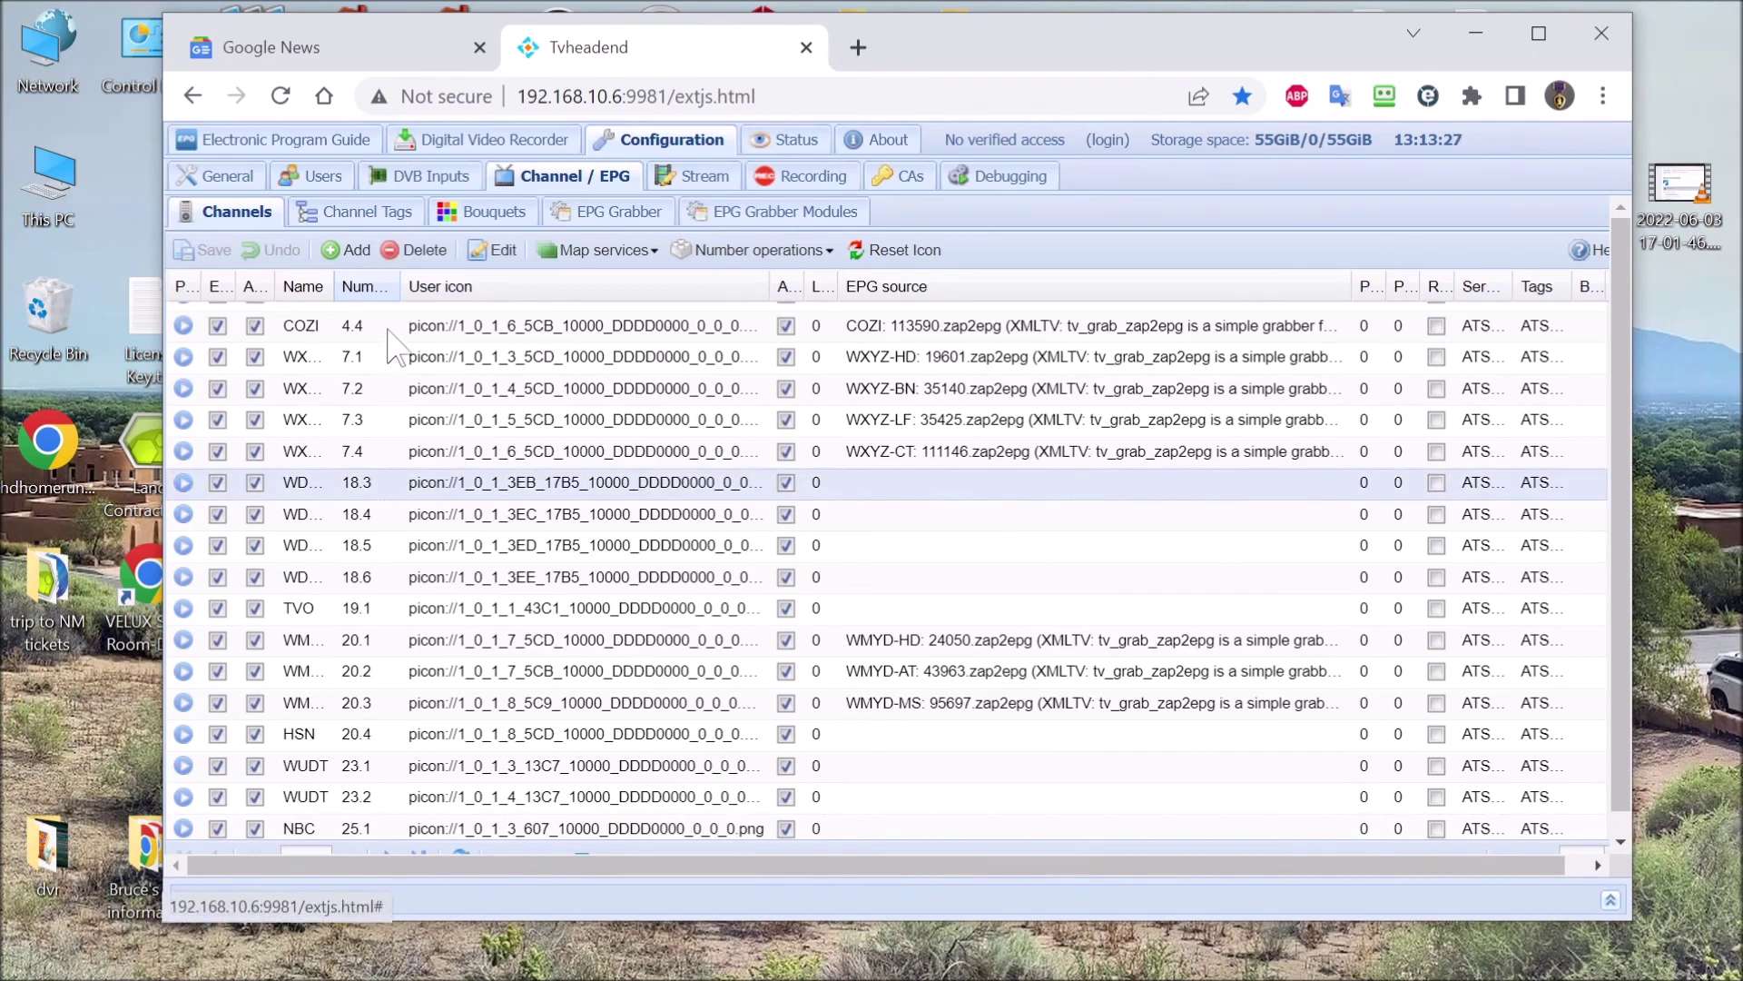
click(432, 252)
click(846, 568)
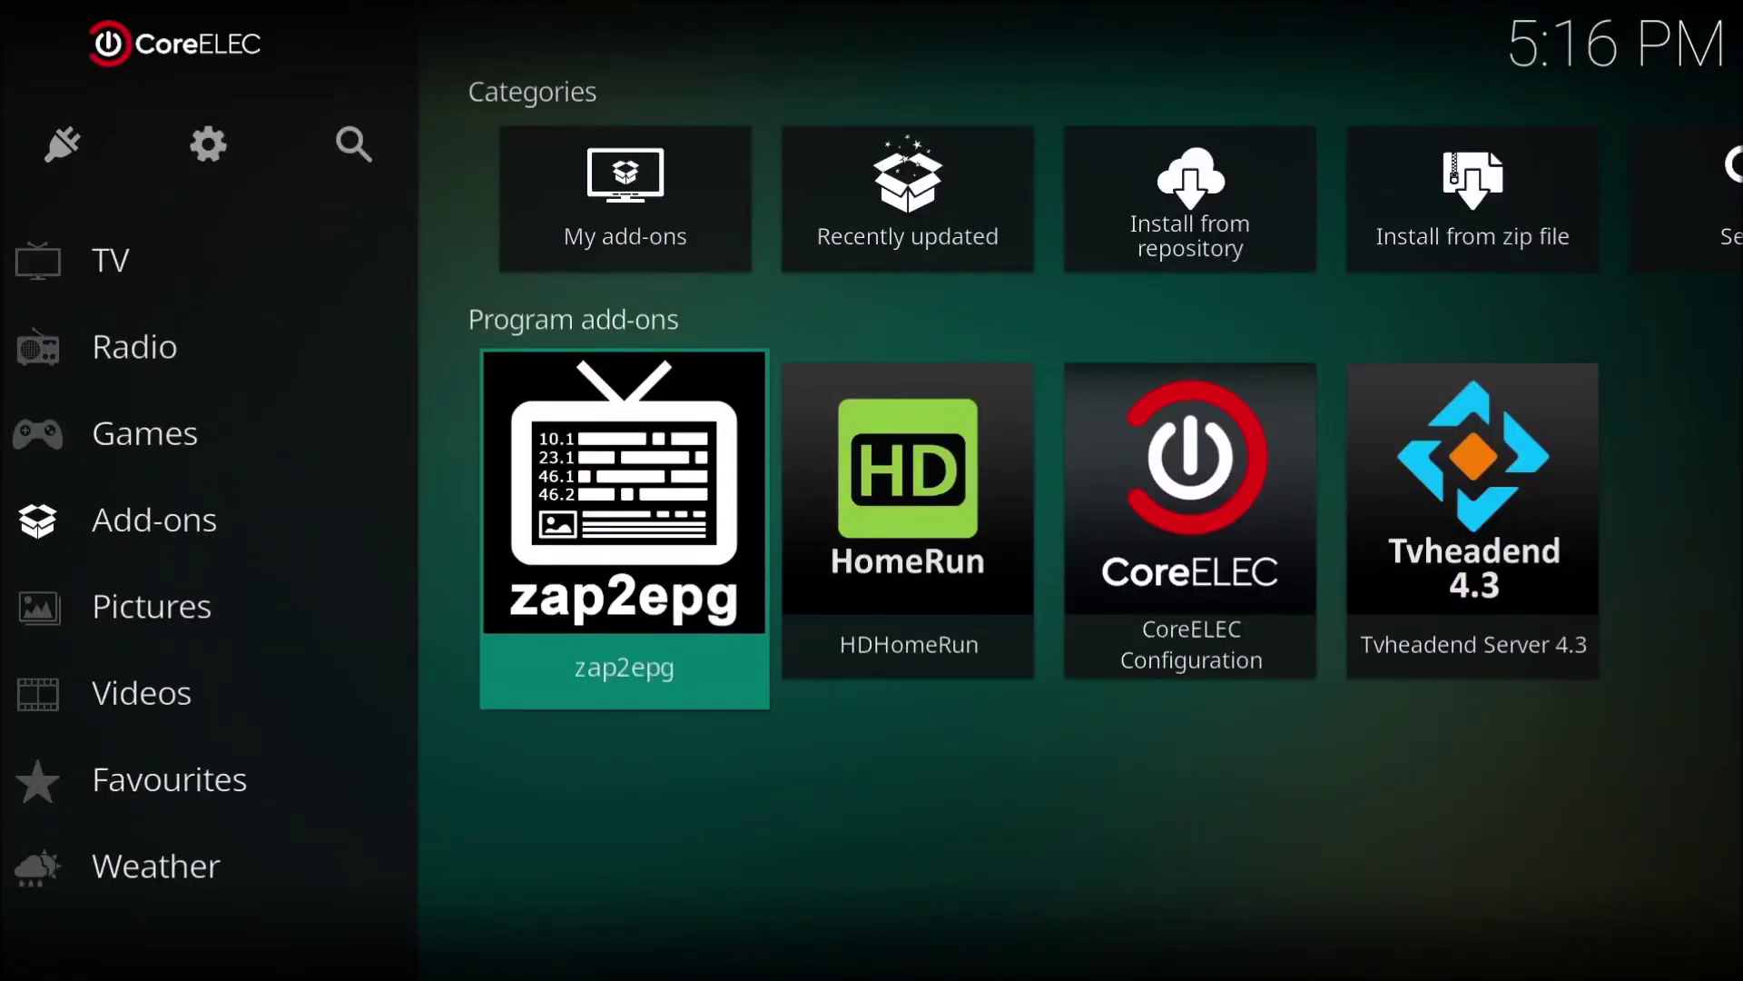
Step: In the zap2epg add-on's settings, set Number of Days to Delete Cache (re-download) to 14 and close the settings
key(Return)
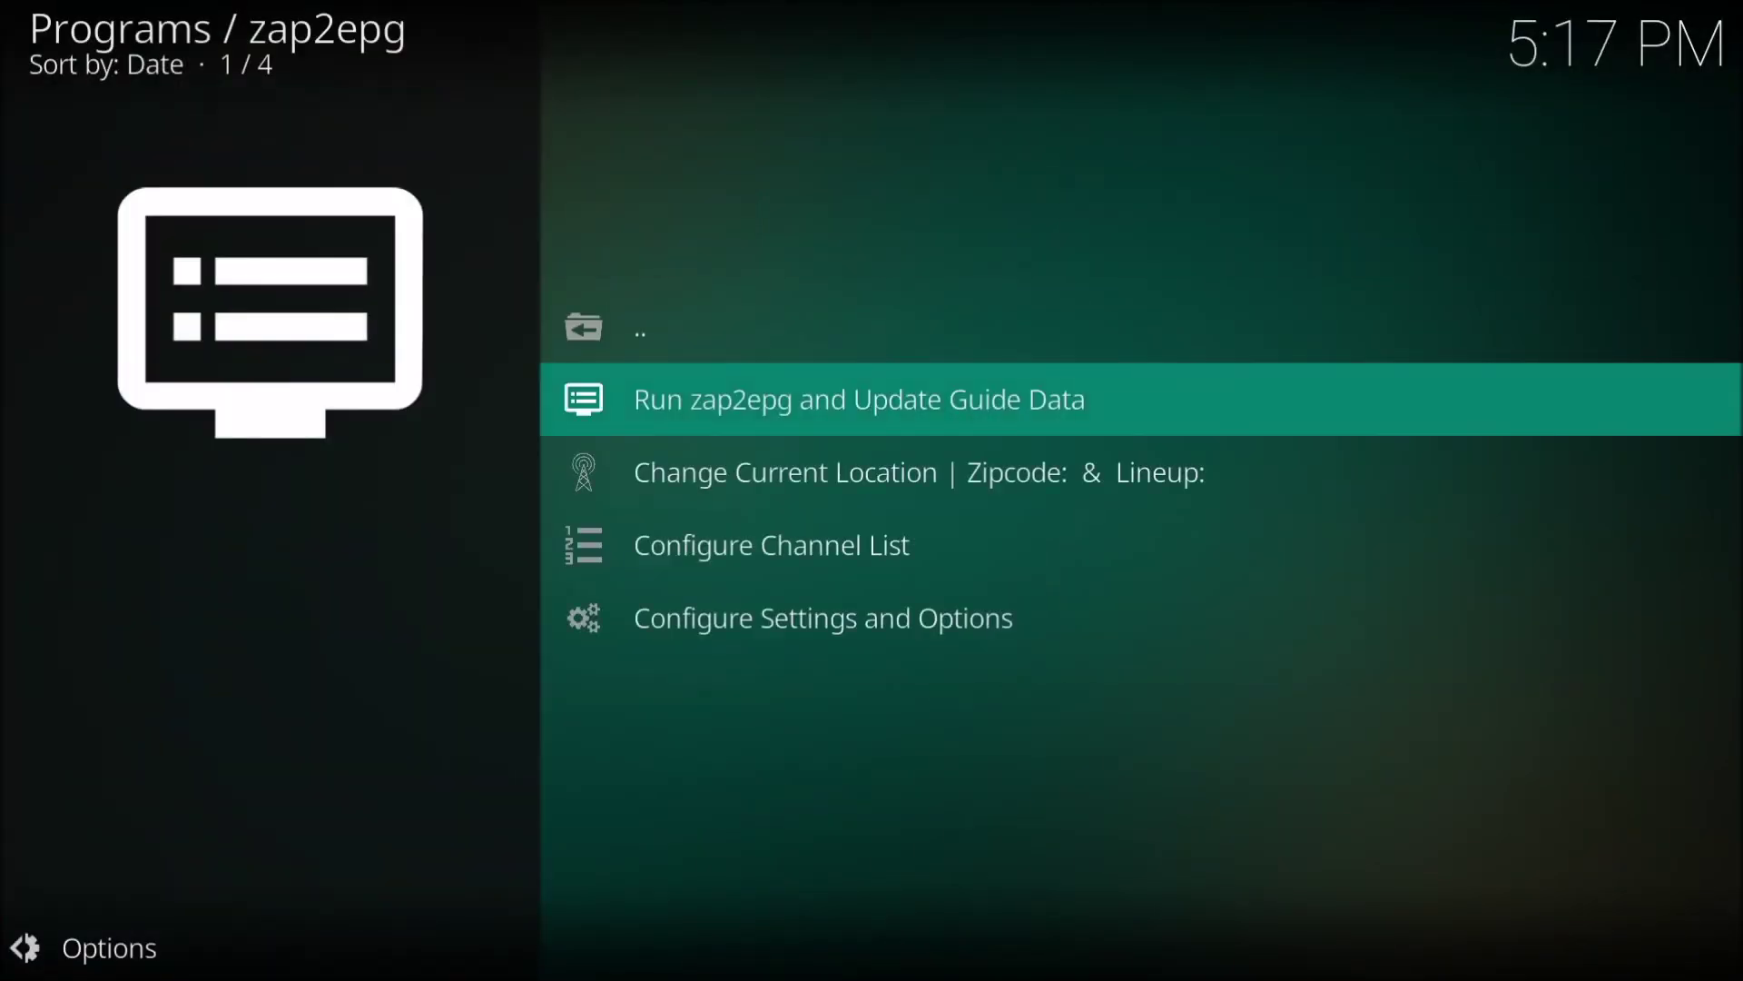
key(Down)
key(Down)
key(Down)
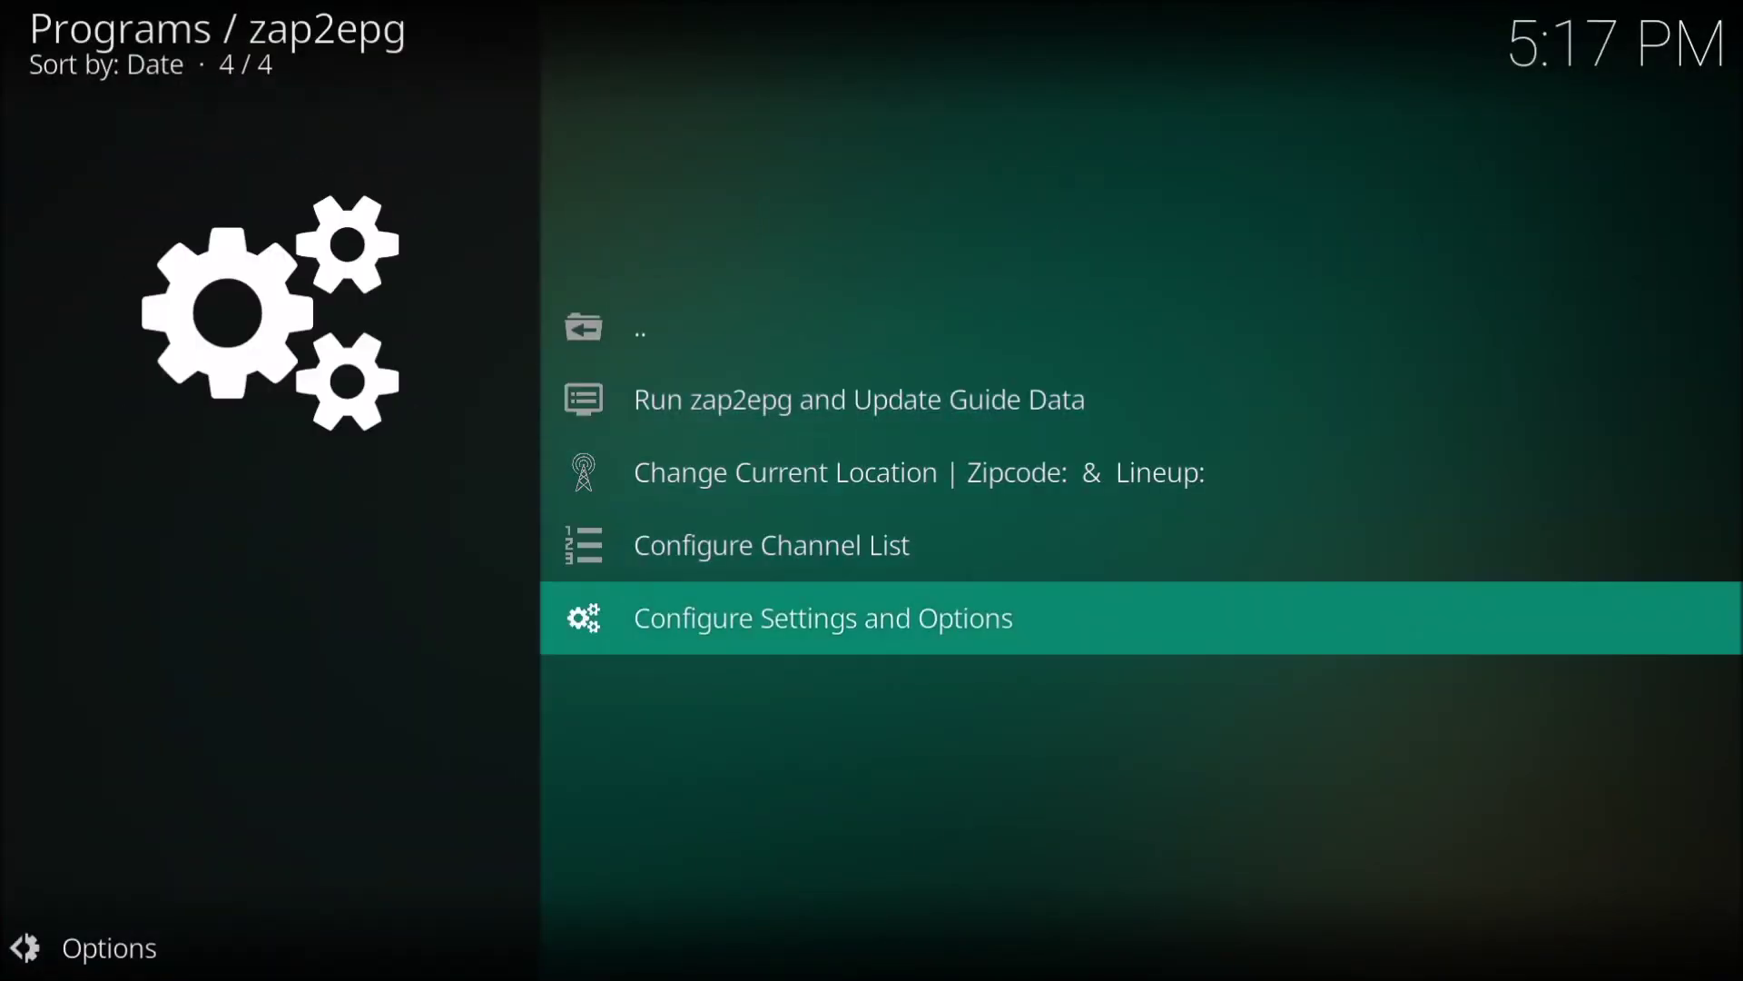
key(Return)
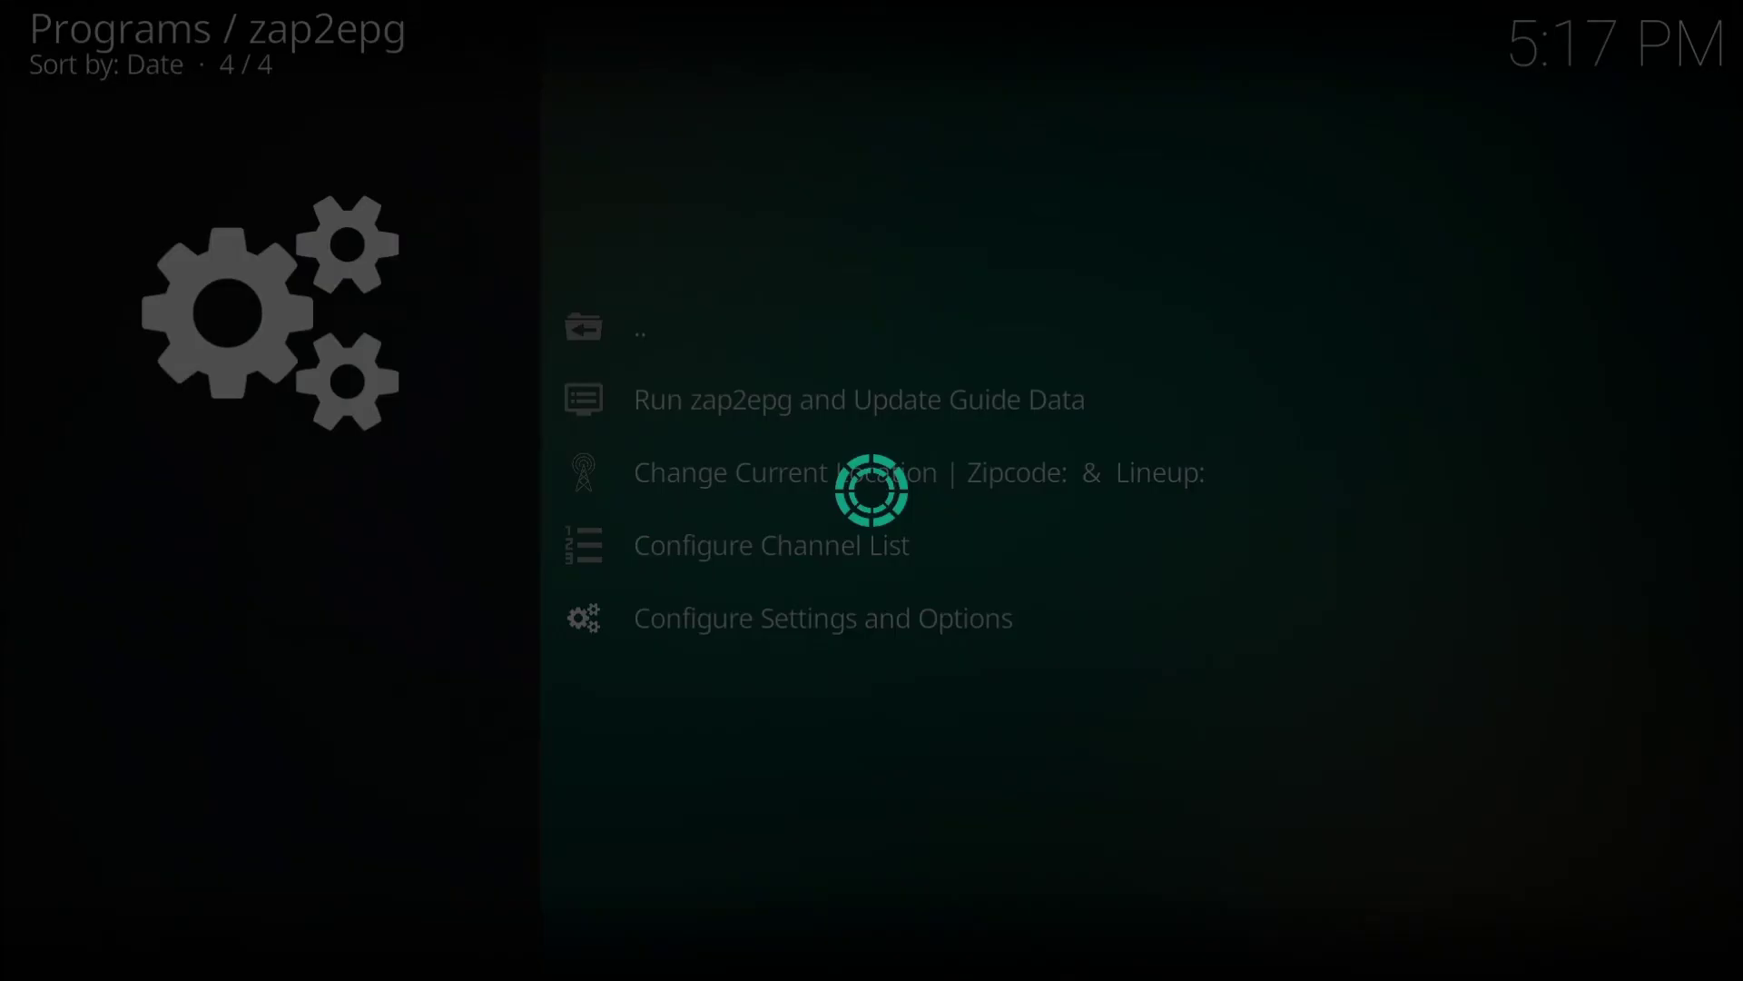
key(Down)
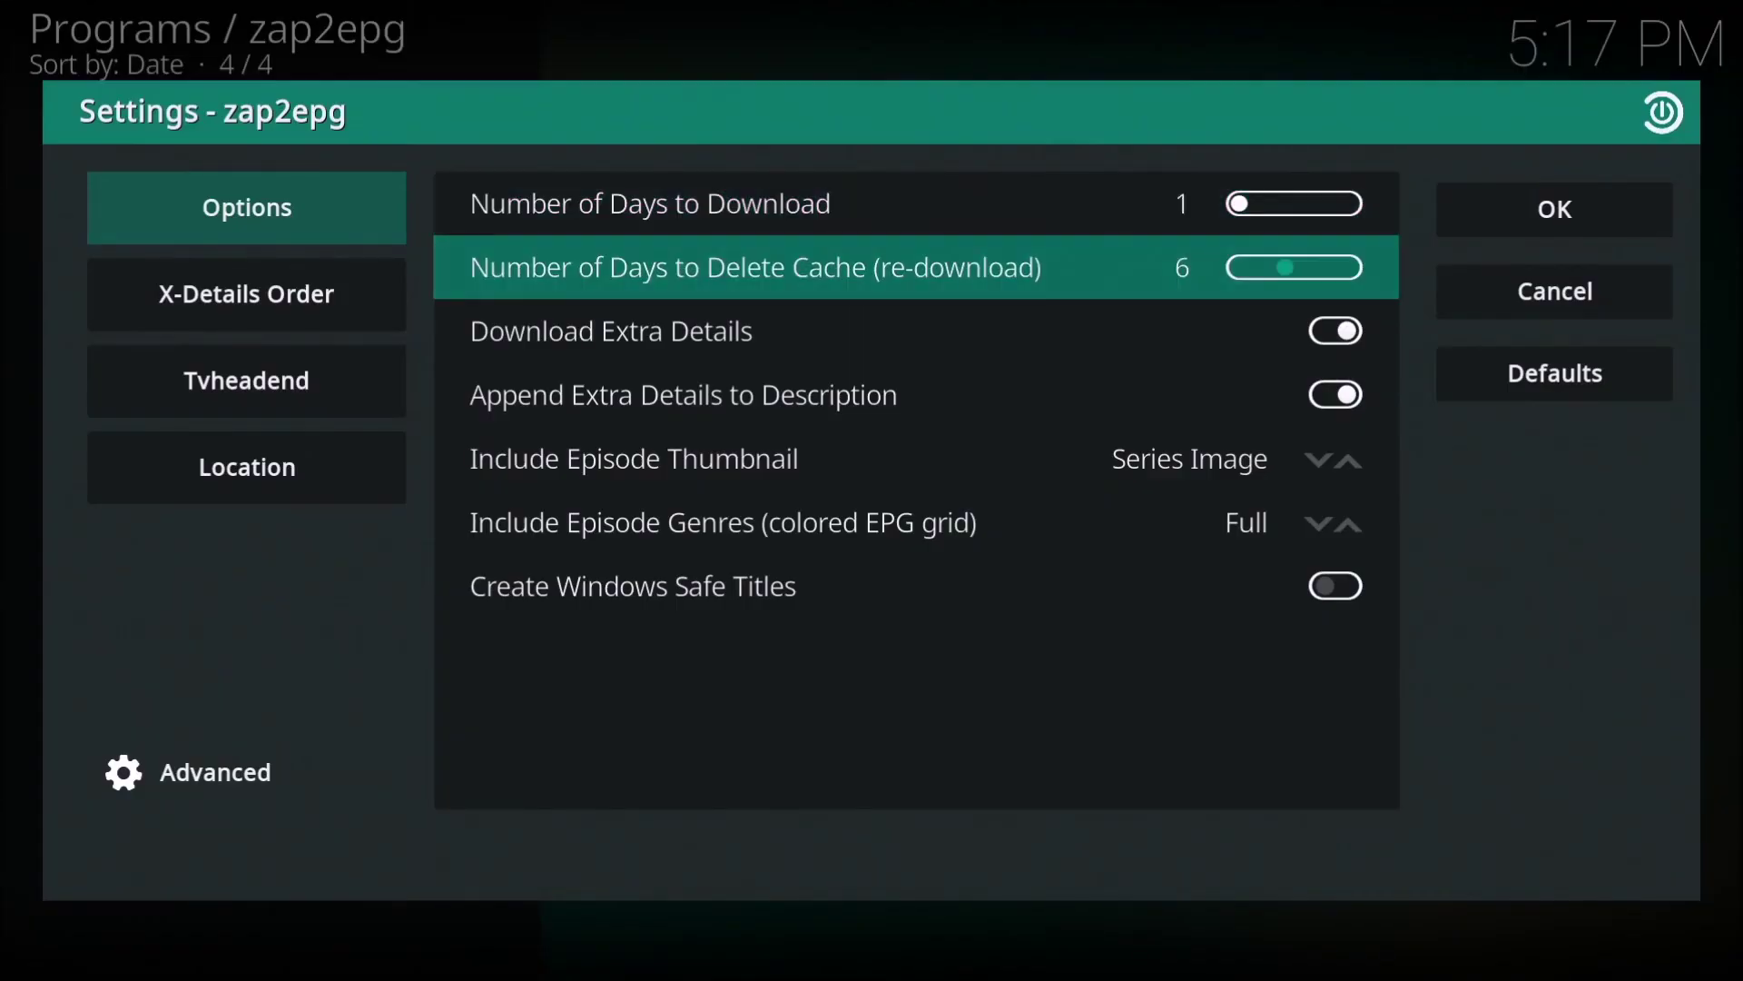
key(Right)
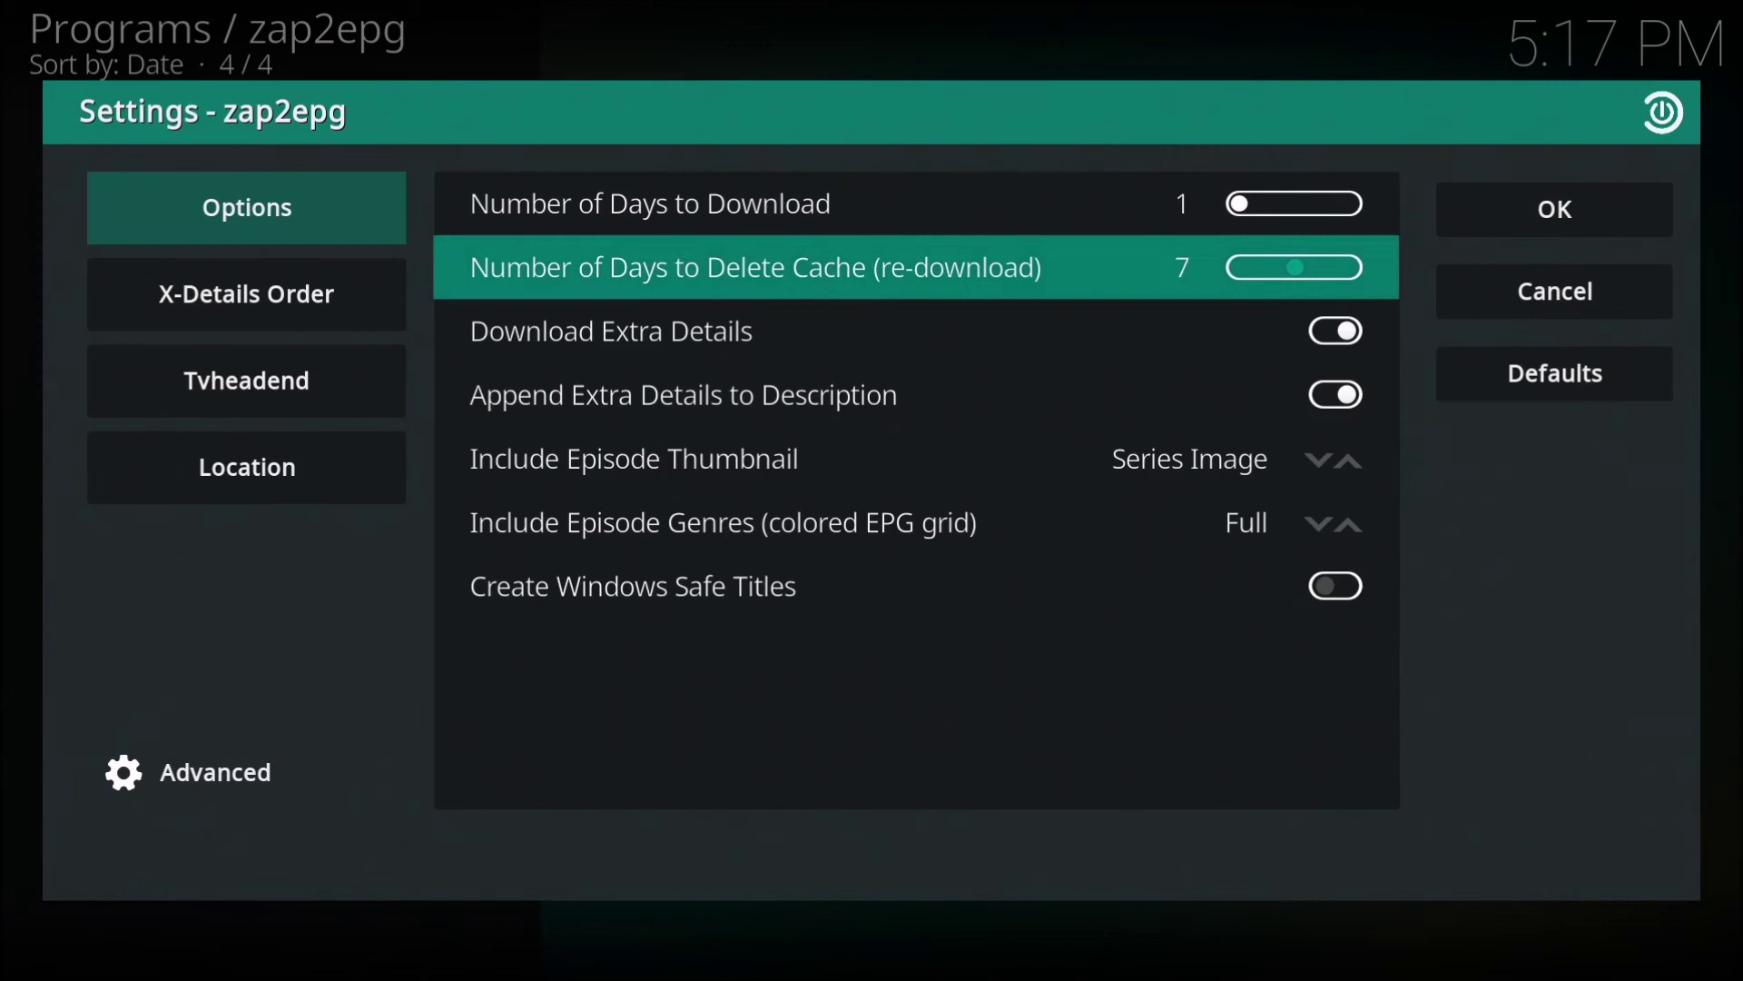
key(Right)
key(Right)
key(Right)
key(Right)
key(Right)
key(Right)
key(Right)
key(Down)
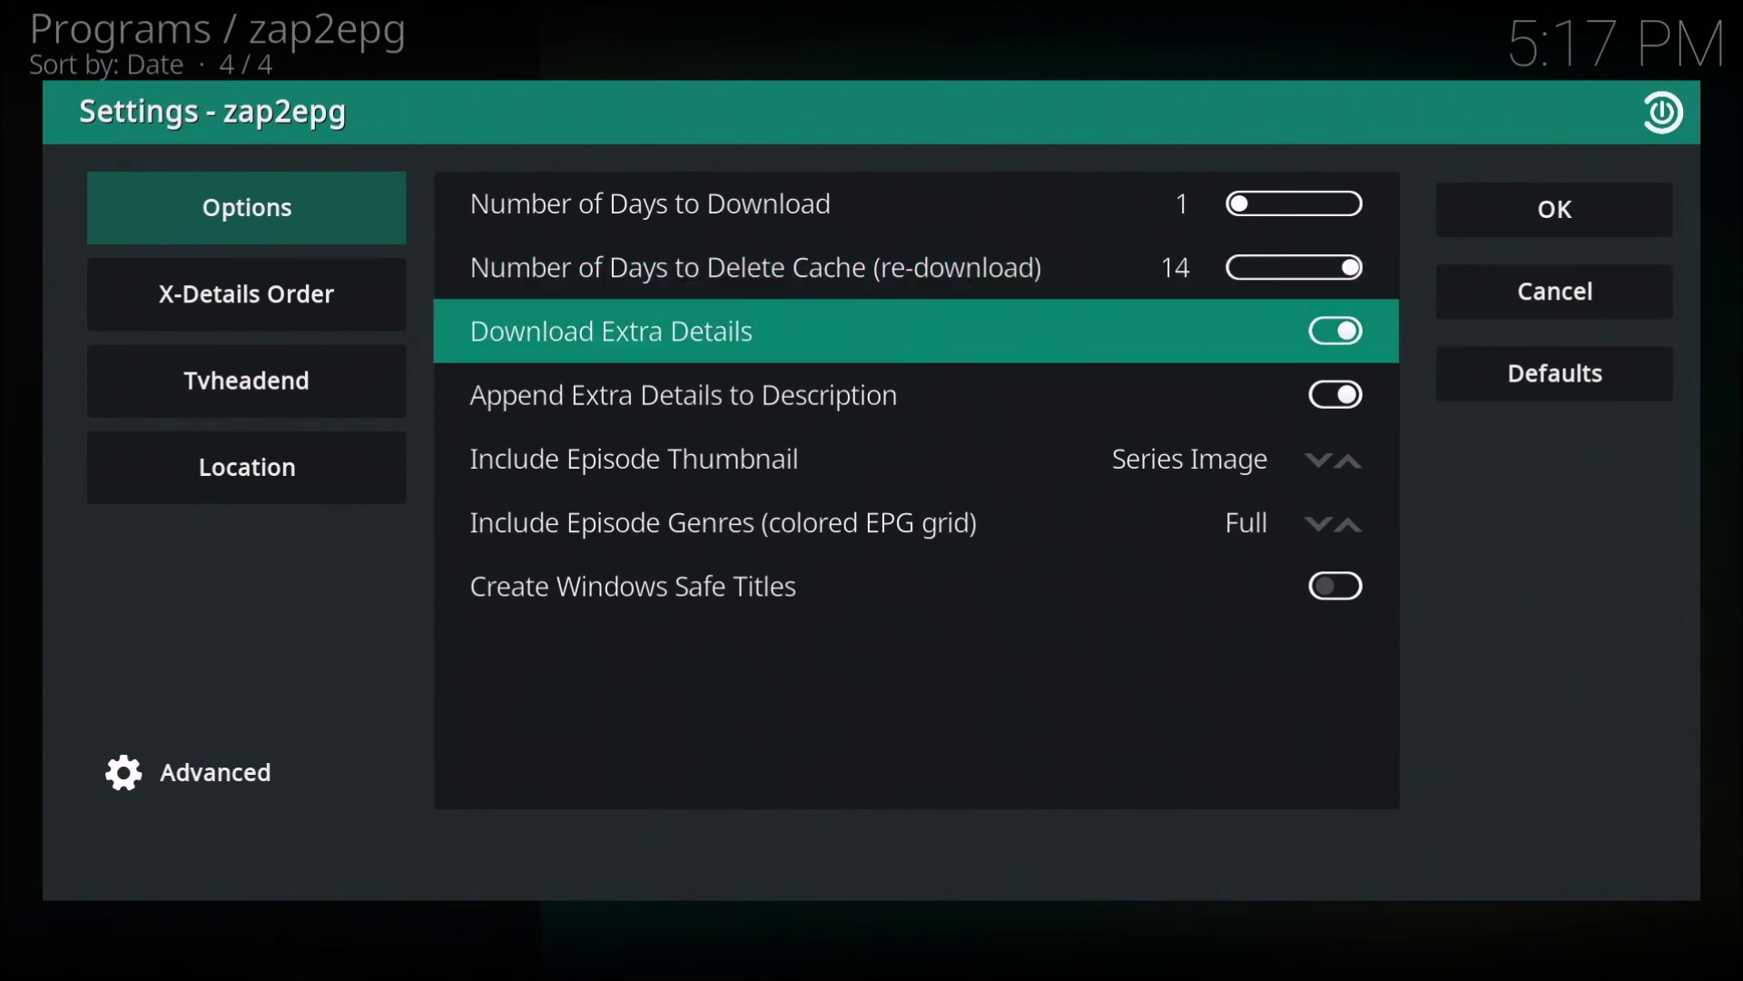
key(Escape)
Step: Run zap2epg and update the guide data
key(Up)
key(Up)
key(Up)
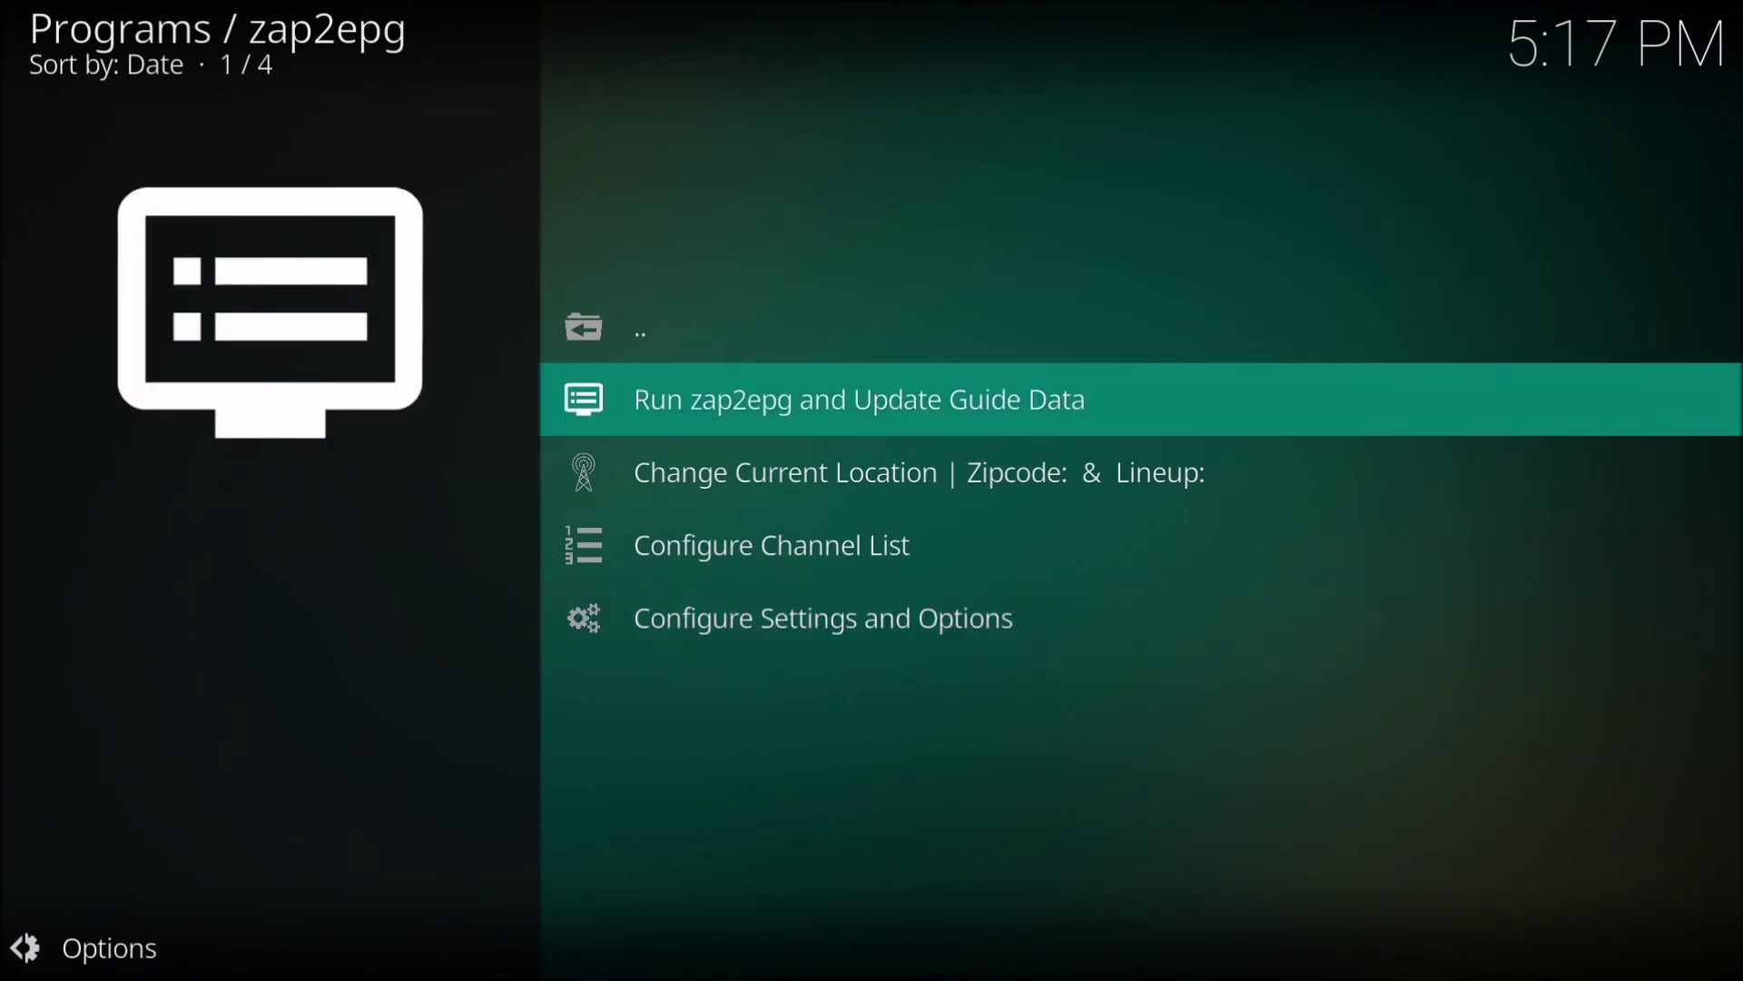
key(Return)
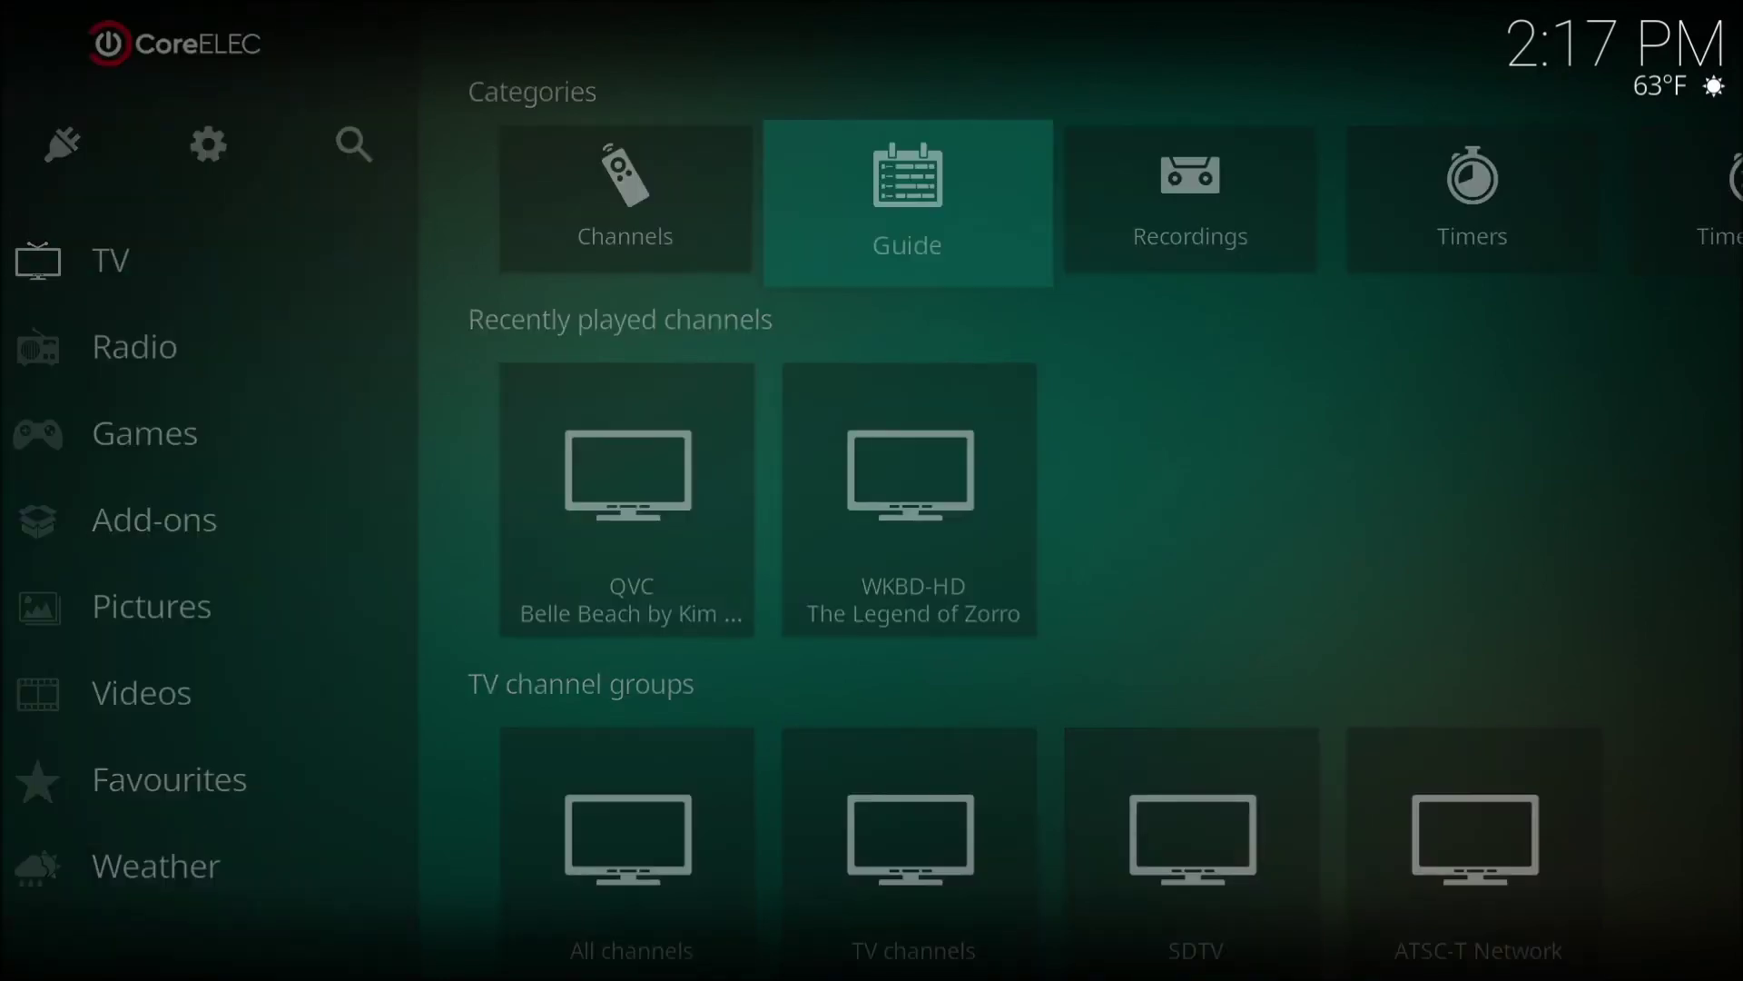
Step: Open the TV guide and examine the D-WORLD channel's programme listings across the coming days through Thursday, June 23, 2022
key(Return)
key(Right)
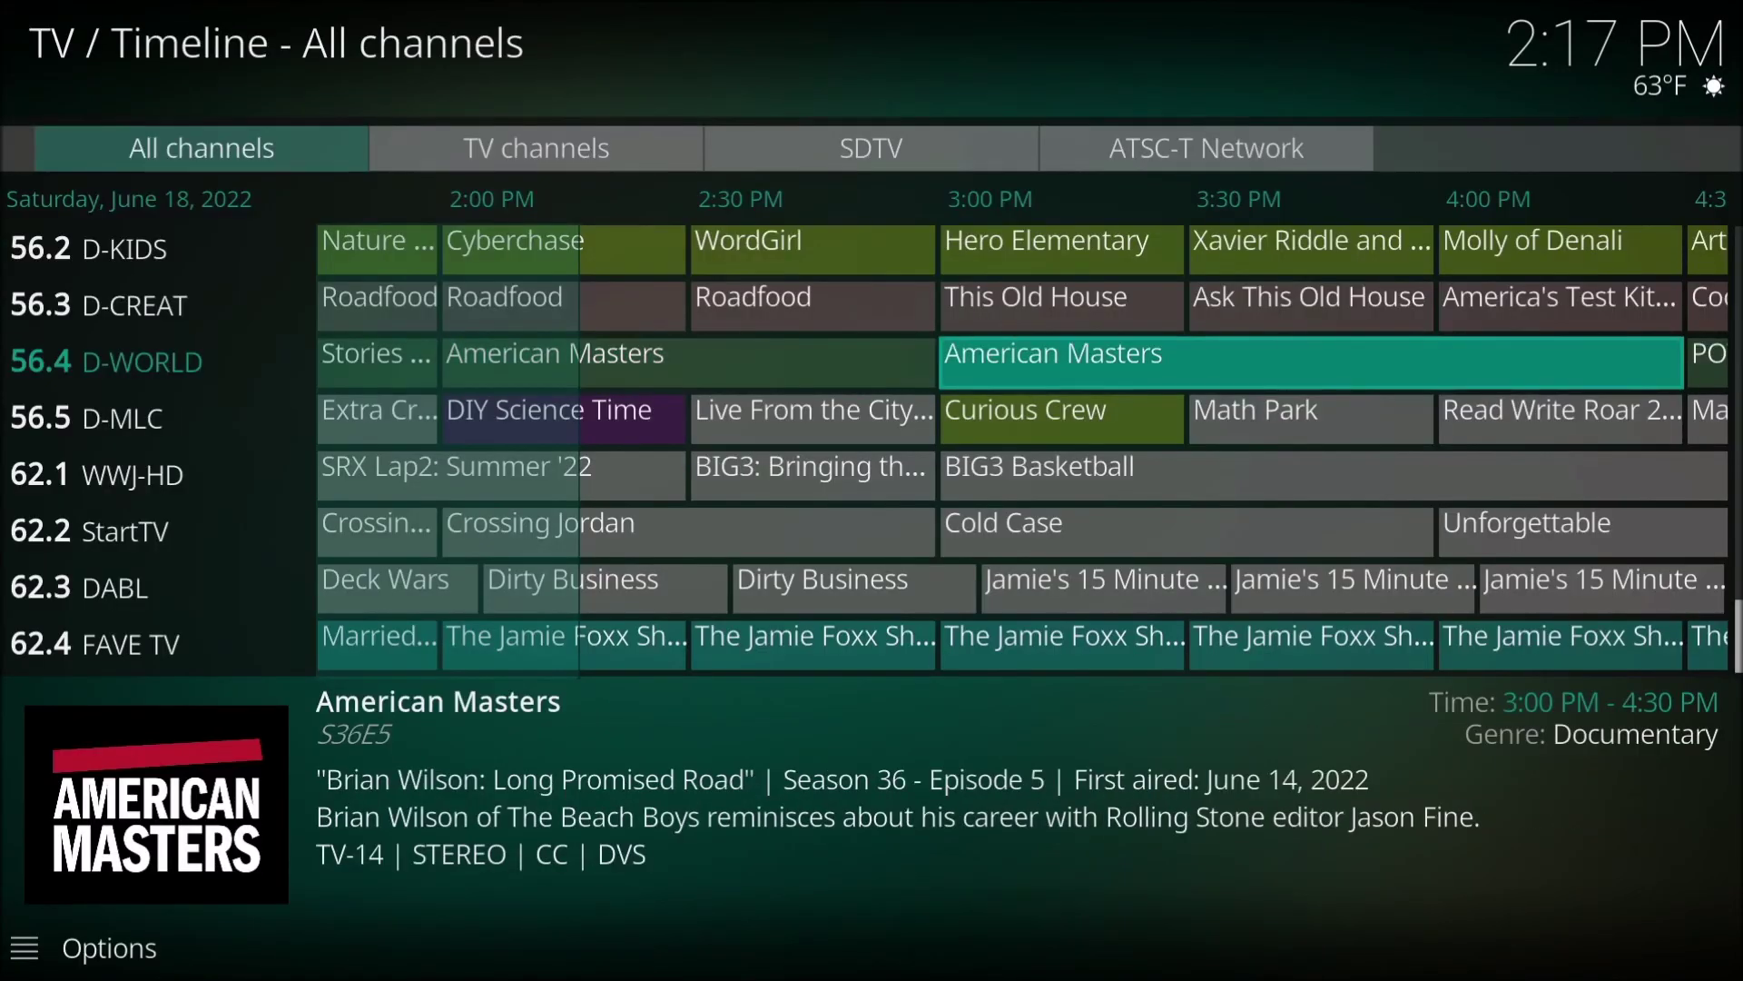
key(Right)
key(Right)
key(Right)
key(Right)
key(Right)
key(Right)
key(Right)
key(Right)
key(Right)
key(Right)
key(Right)
key(Right)
key(Right)
key(Right)
key(Right)
key(Right)
key(Right)
key(Right)
key(Right)
key(Right)
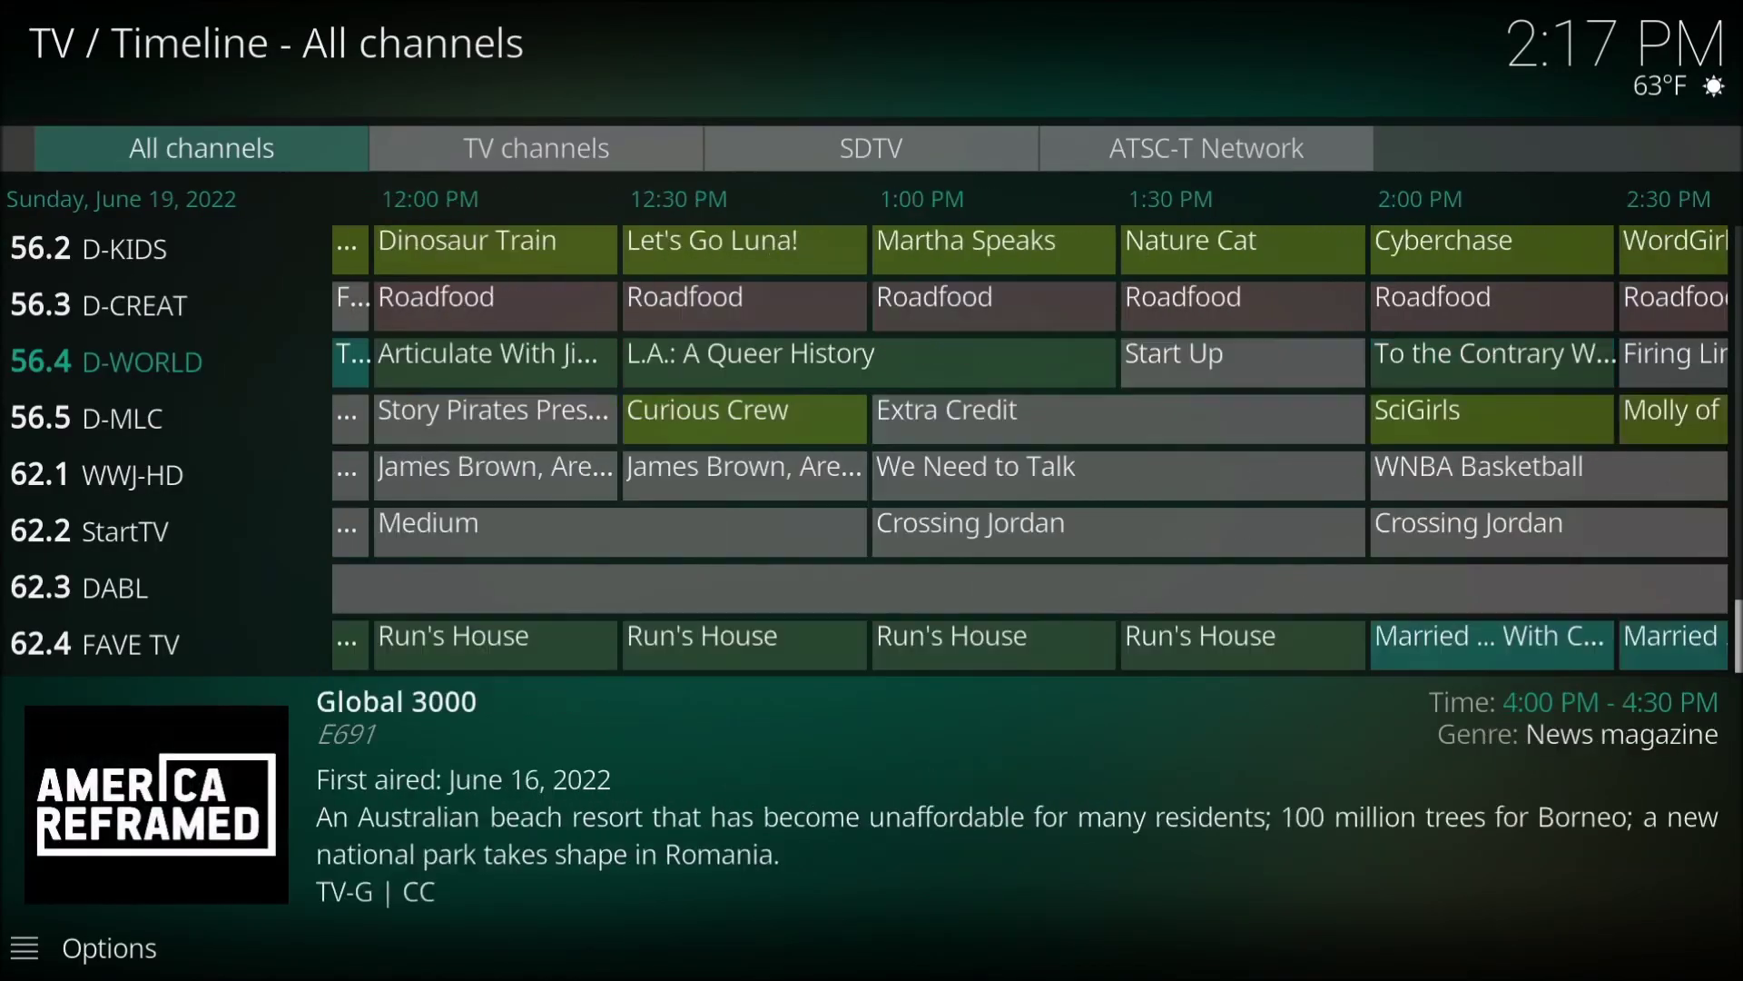
key(Right)
key(Right)
key(Right)
key(Right)
key(Right)
key(Right)
key(Right)
key(Right)
key(Right)
key(Right)
key(Right)
key(Right)
key(Right)
key(Right)
key(Right)
key(Right)
key(Right)
key(Right)
key(Right)
key(Right)
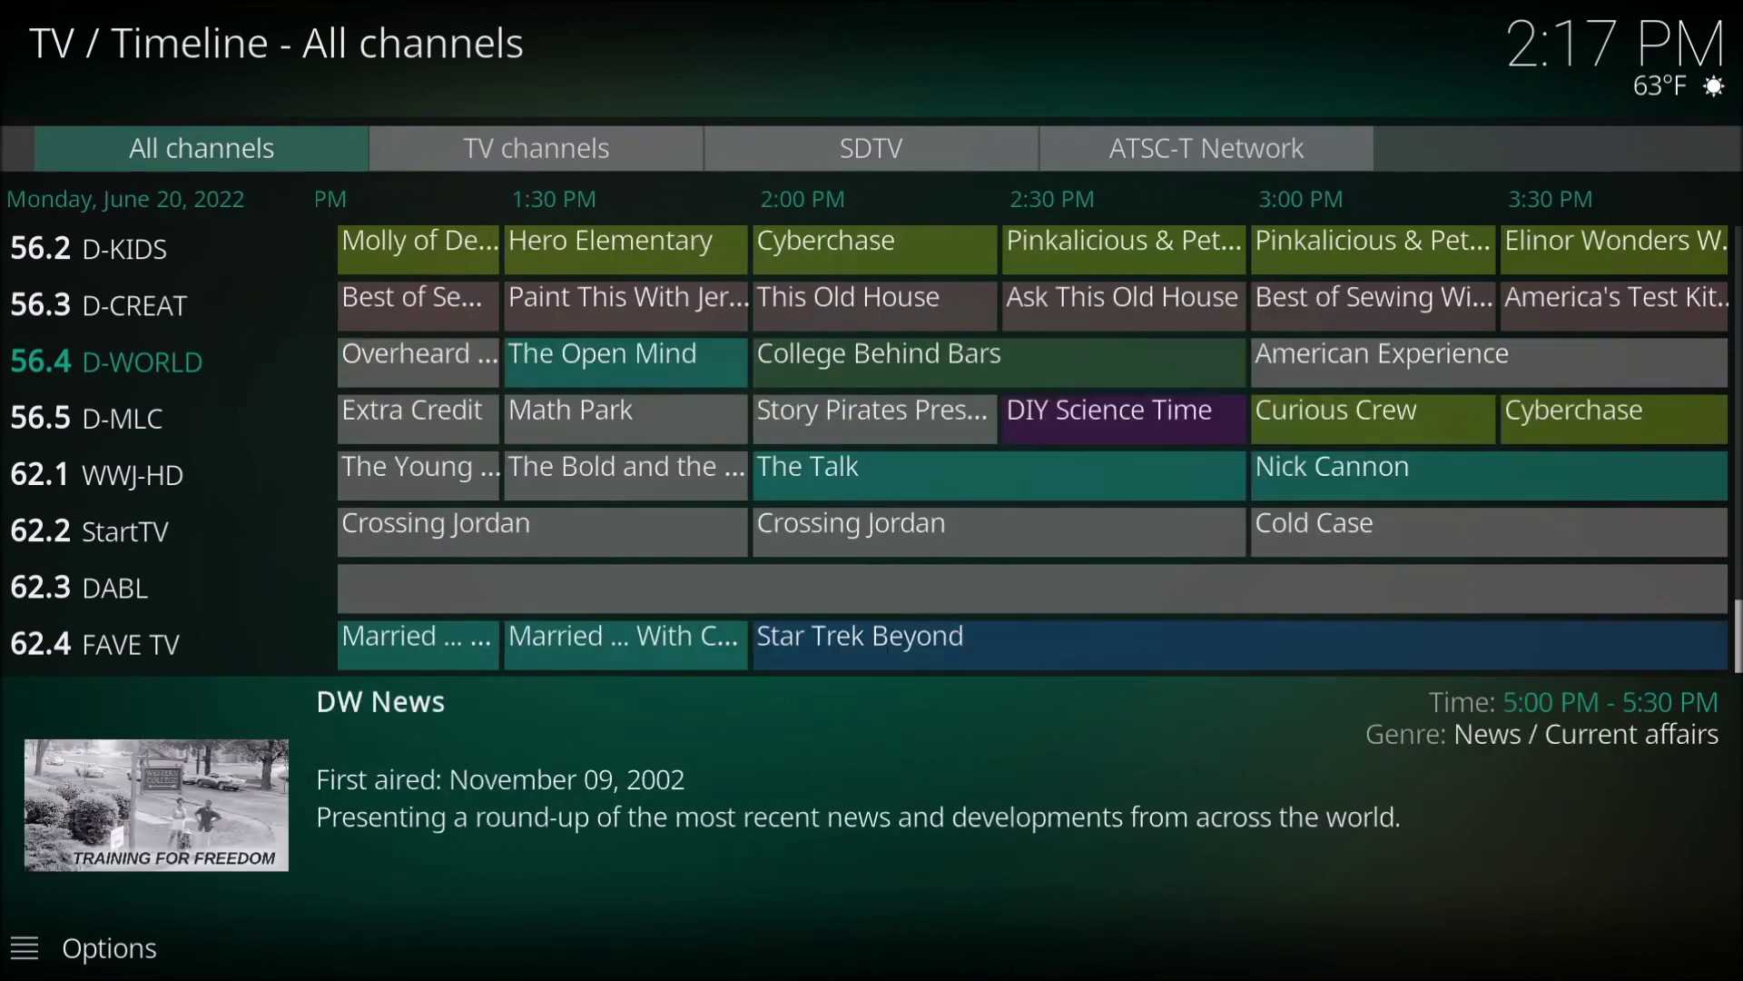
key(Right)
key(Right)
key(Right)
key(Right)
key(Right)
key(Right)
key(Right)
key(Right)
key(Right)
key(Right)
key(Right)
key(Right)
key(Right)
key(Right)
key(Right)
key(Right)
key(Right)
key(Right)
key(Right)
key(Right)
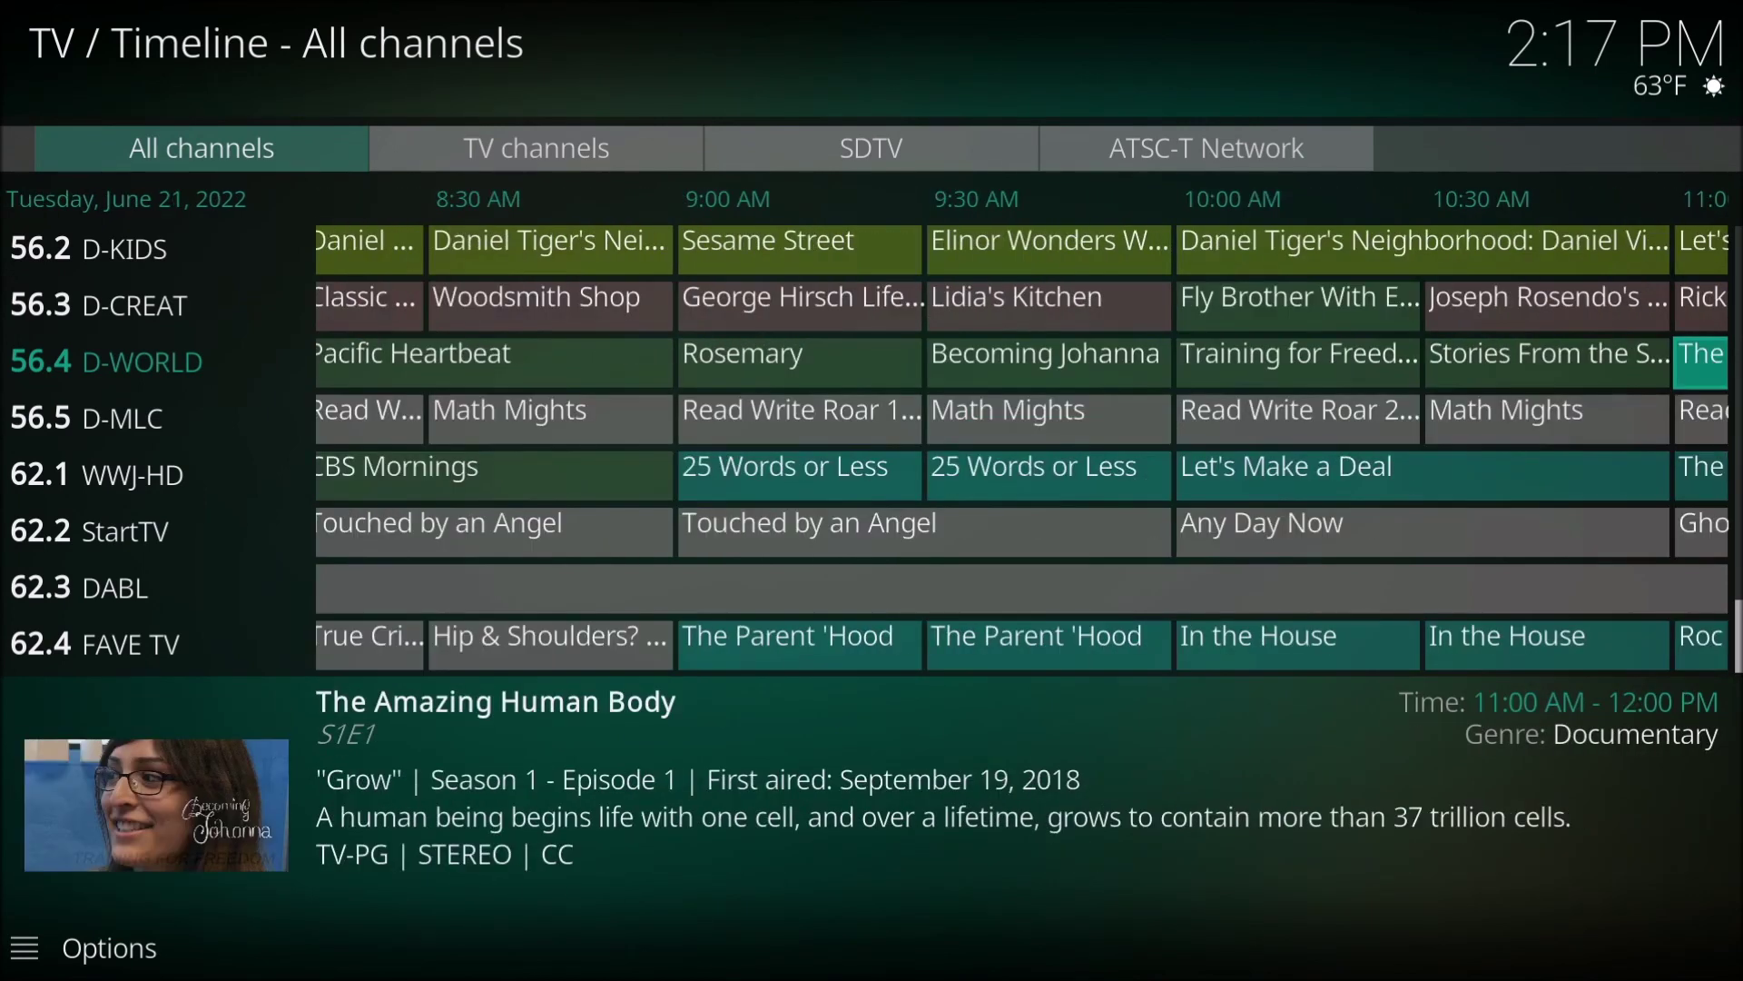
key(Right)
key(Right)
key(Right)
key(Right)
key(Right)
key(Right)
key(Right)
key(Right)
key(Right)
key(Right)
key(Right)
key(Right)
key(Right)
key(Right)
key(Right)
key(Right)
key(Right)
key(Right)
key(Right)
key(Right)
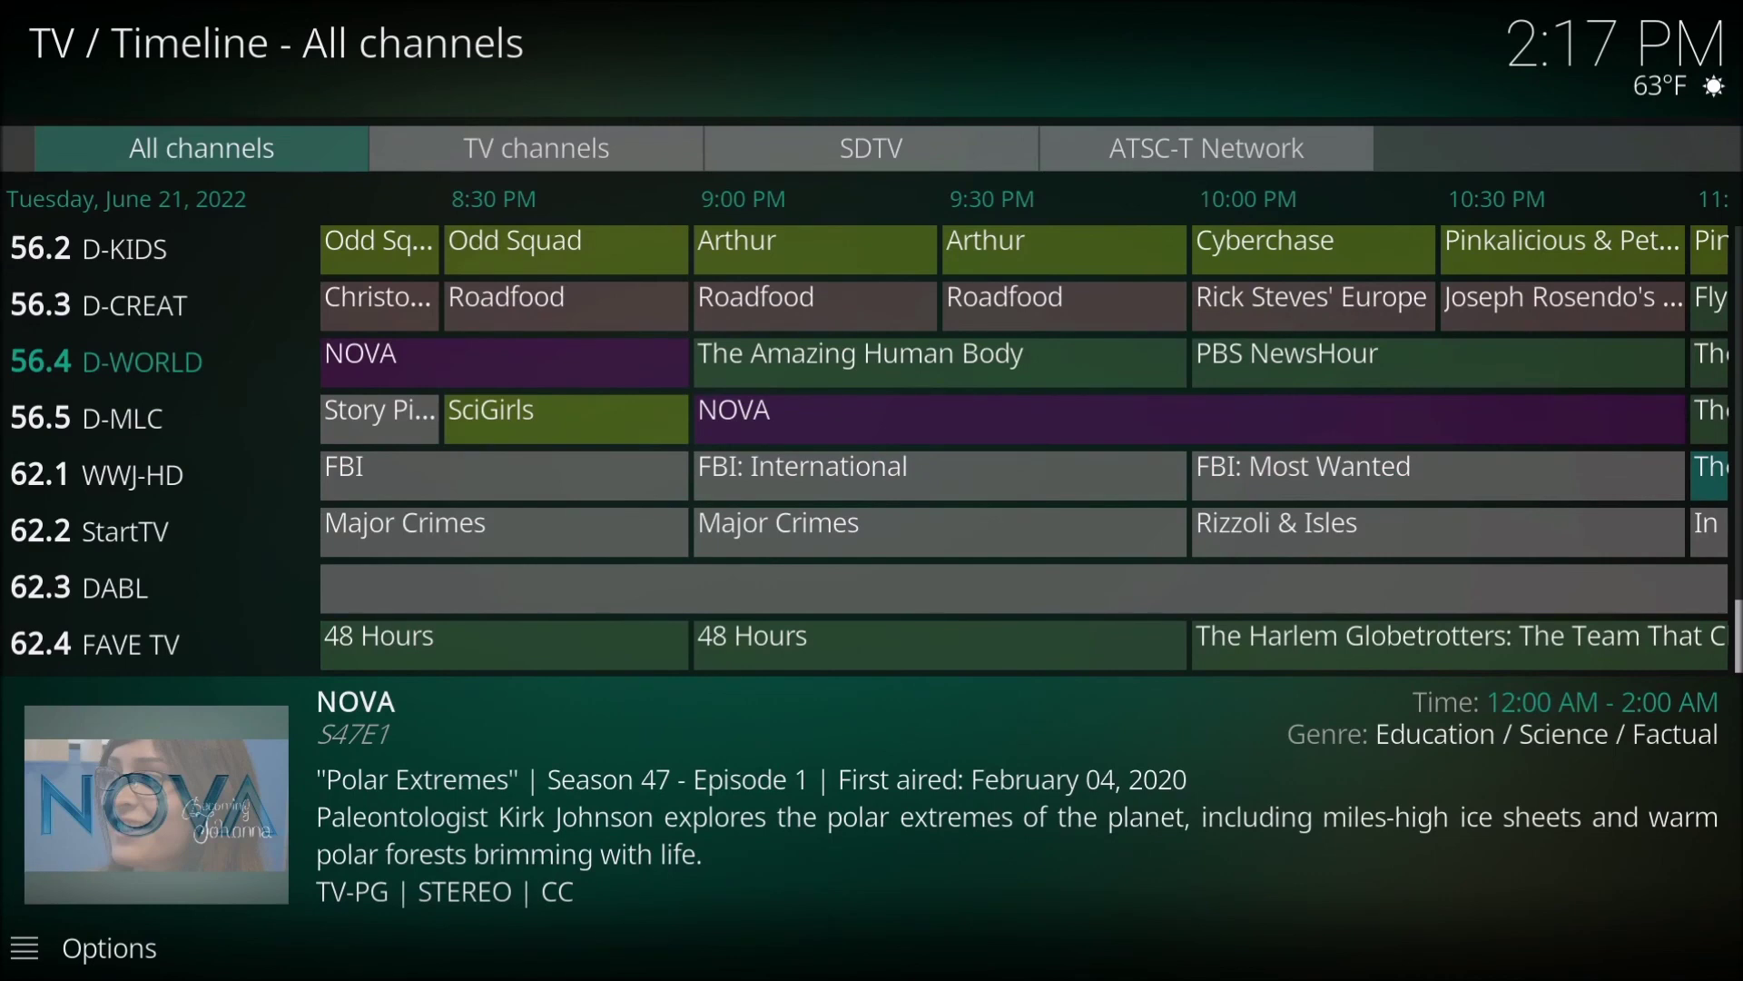
key(Right)
key(Right)
key(Right)
key(Right)
key(Right)
key(Right)
key(Right)
key(Right)
key(Right)
key(Right)
key(Right)
key(Right)
key(Right)
key(Right)
key(Right)
key(Right)
key(Right)
key(Right)
key(Right)
key(Right)
key(Right)
key(Right)
key(Right)
key(Right)
key(Right)
key(Right)
key(Right)
key(Right)
key(Right)
key(Right)
key(Right)
key(Right)
key(Right)
key(Right)
key(Right)
key(Right)
key(Right)
key(Right)
key(Right)
key(Right)
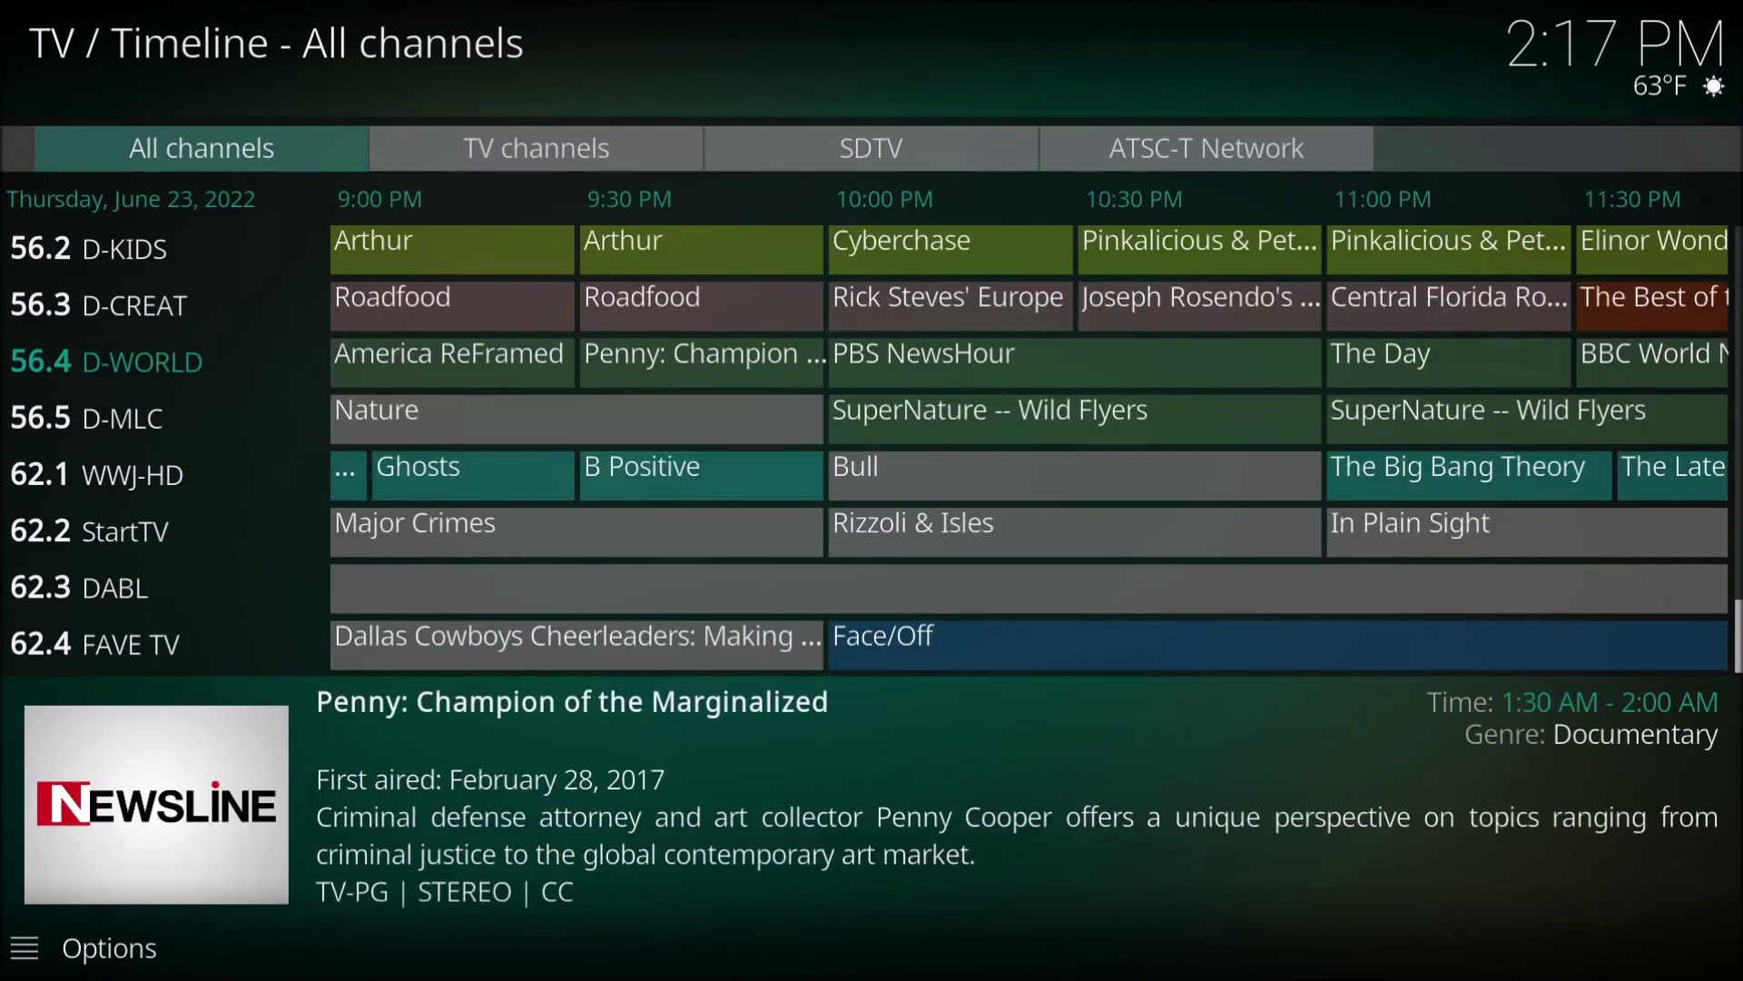
Step: Examine the D-WORLD channel's programme listings in the TV guide from Thursday, June 23 through Wednesday, June 29, 2022
key(Right)
key(Right)
key(Right)
key(Right)
key(Right)
key(Right)
key(Right)
key(Right)
key(Right)
key(Right)
key(Right)
key(Right)
key(Right)
key(Right)
key(Right)
key(Right)
key(Right)
key(Right)
key(Right)
key(Right)
key(Right)
key(Right)
key(Right)
key(Right)
key(Right)
key(Right)
key(Right)
key(Right)
key(Right)
key(Right)
key(Right)
key(Right)
key(Right)
key(Right)
key(Right)
key(Right)
key(Right)
key(Right)
key(Right)
key(Right)
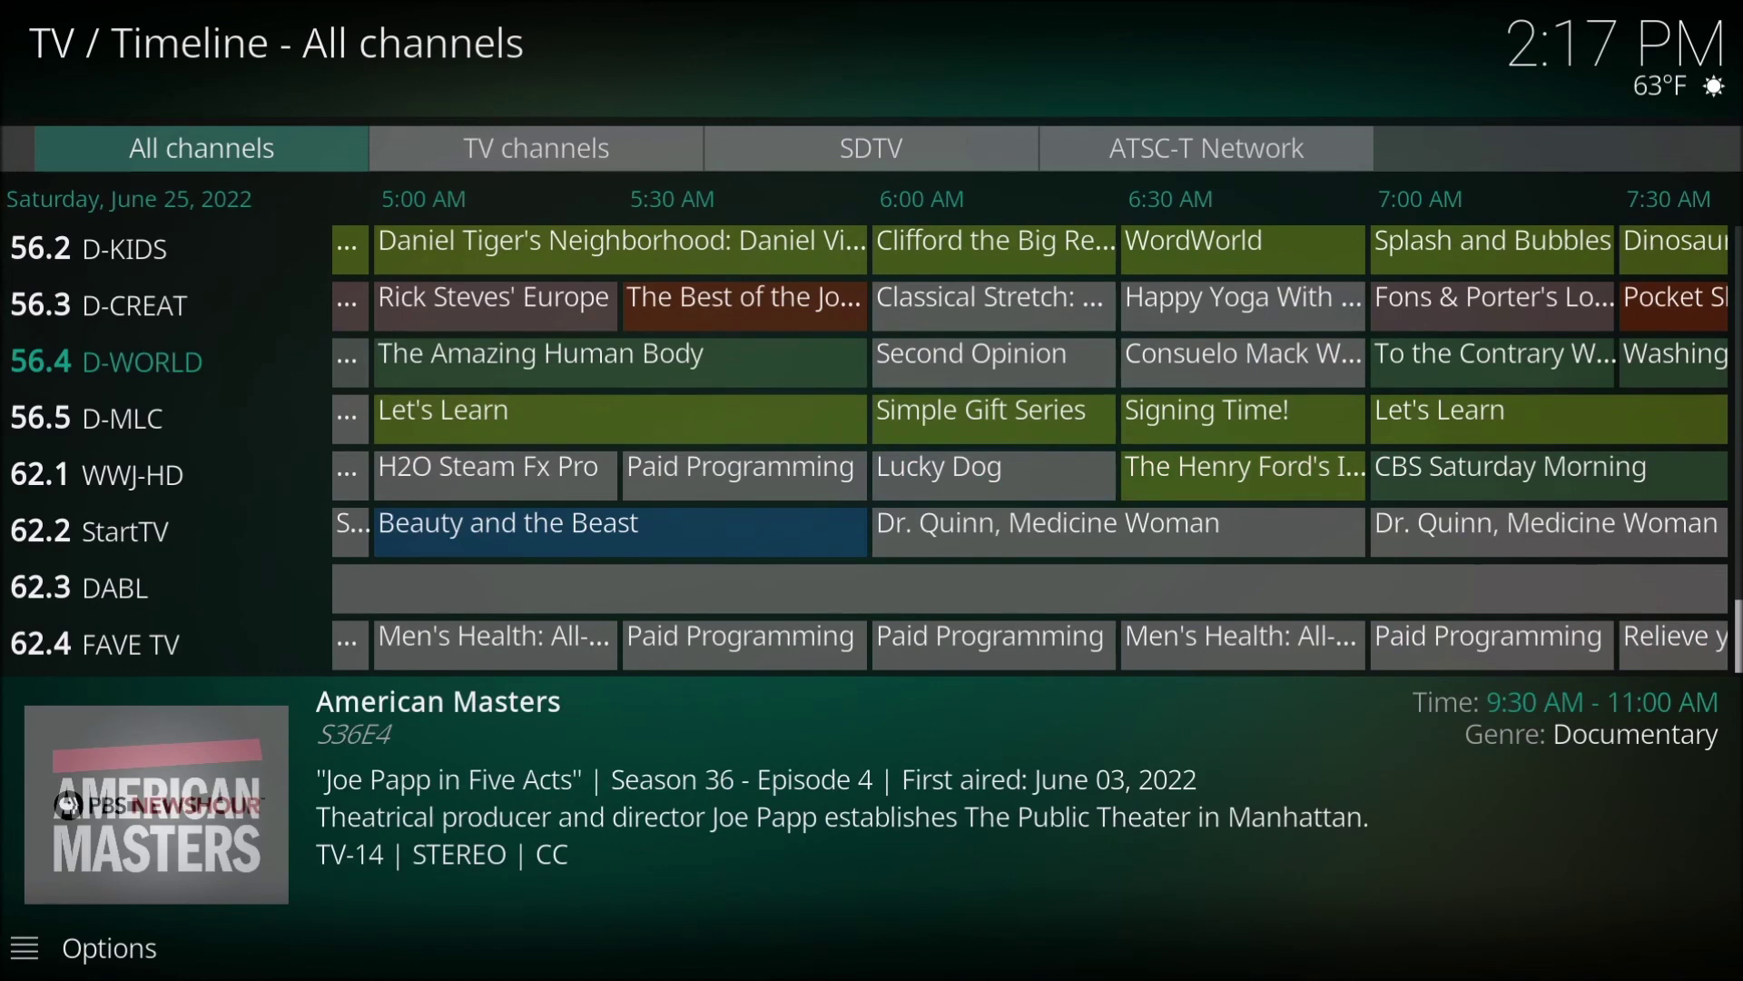
key(Right)
key(Right)
key(Right)
key(Right)
key(Right)
key(Right)
key(Right)
key(Right)
key(Right)
key(Right)
key(Right)
key(Right)
key(Right)
key(Right)
key(Right)
key(Right)
key(Right)
key(Right)
key(Right)
key(Right)
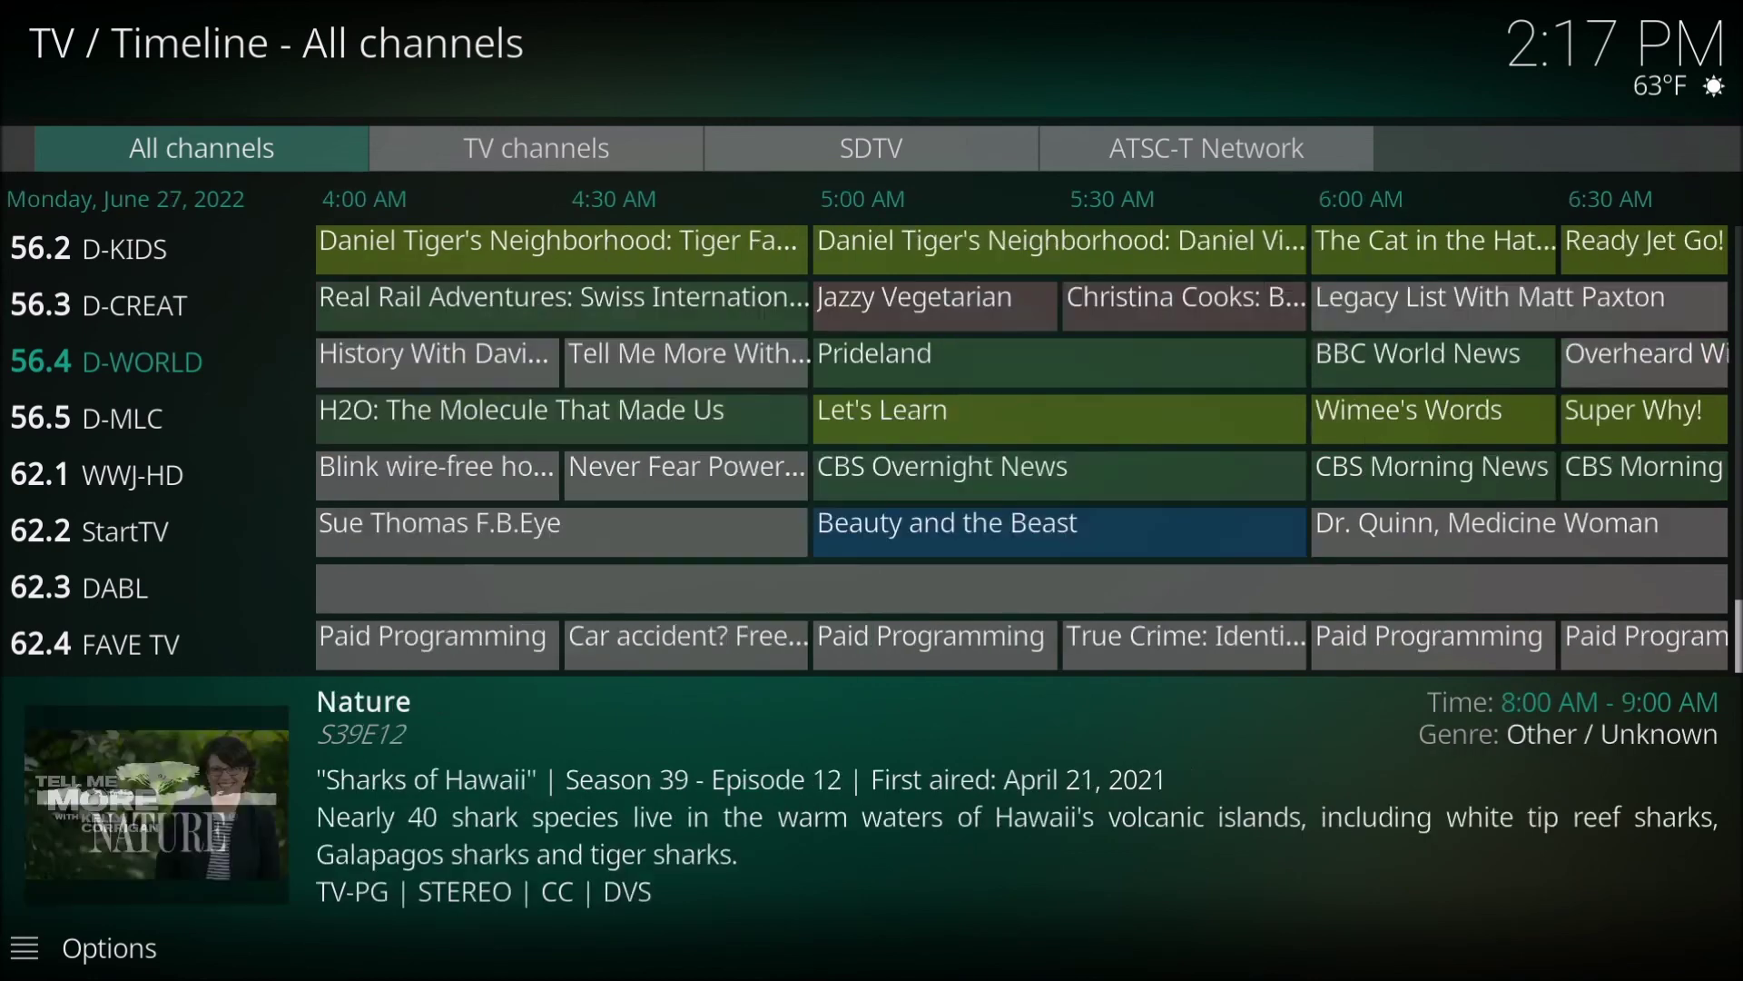
key(Right)
key(Right)
key(Right)
key(Right)
key(Right)
key(Right)
key(Right)
key(Right)
key(Right)
key(Right)
key(Right)
key(Right)
key(Right)
key(Right)
key(Right)
key(Right)
key(Right)
key(Right)
key(Right)
key(Right)
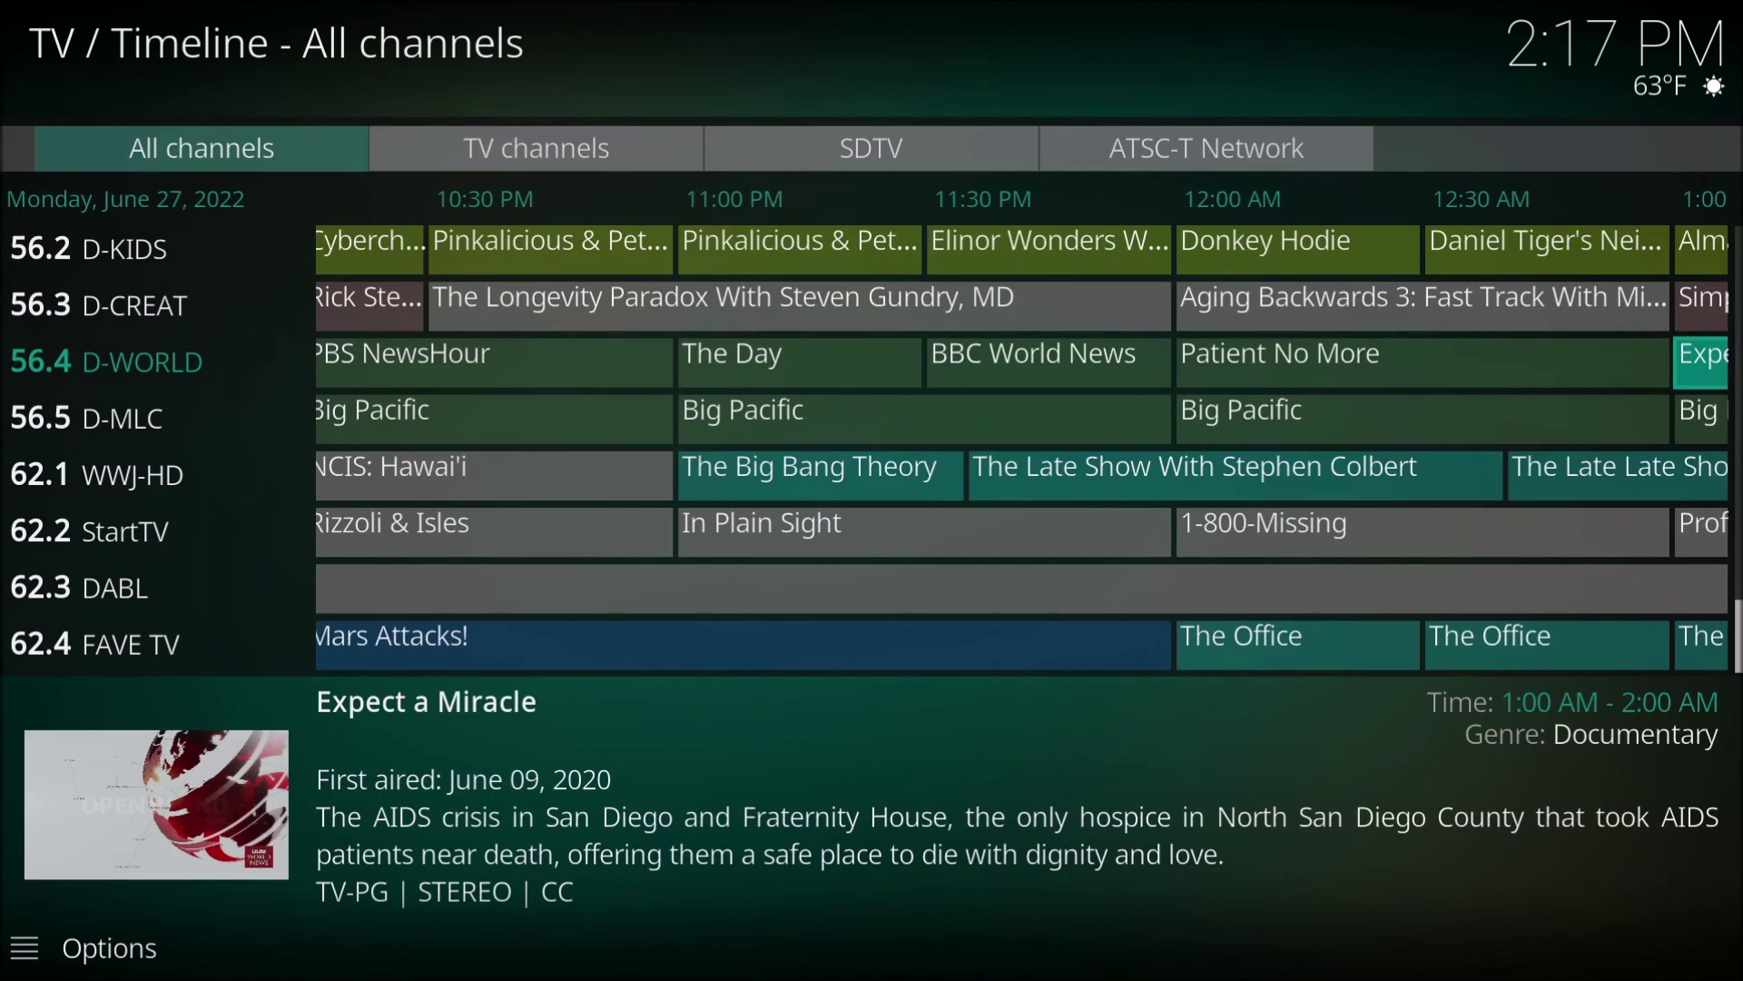
key(Right)
key(Right)
key(Right)
key(Right)
key(Right)
key(Right)
key(Right)
key(Right)
key(Right)
key(Right)
key(Right)
key(Right)
key(Right)
key(Right)
key(Right)
key(Right)
key(Right)
key(Right)
key(Right)
key(Right)
key(Right)
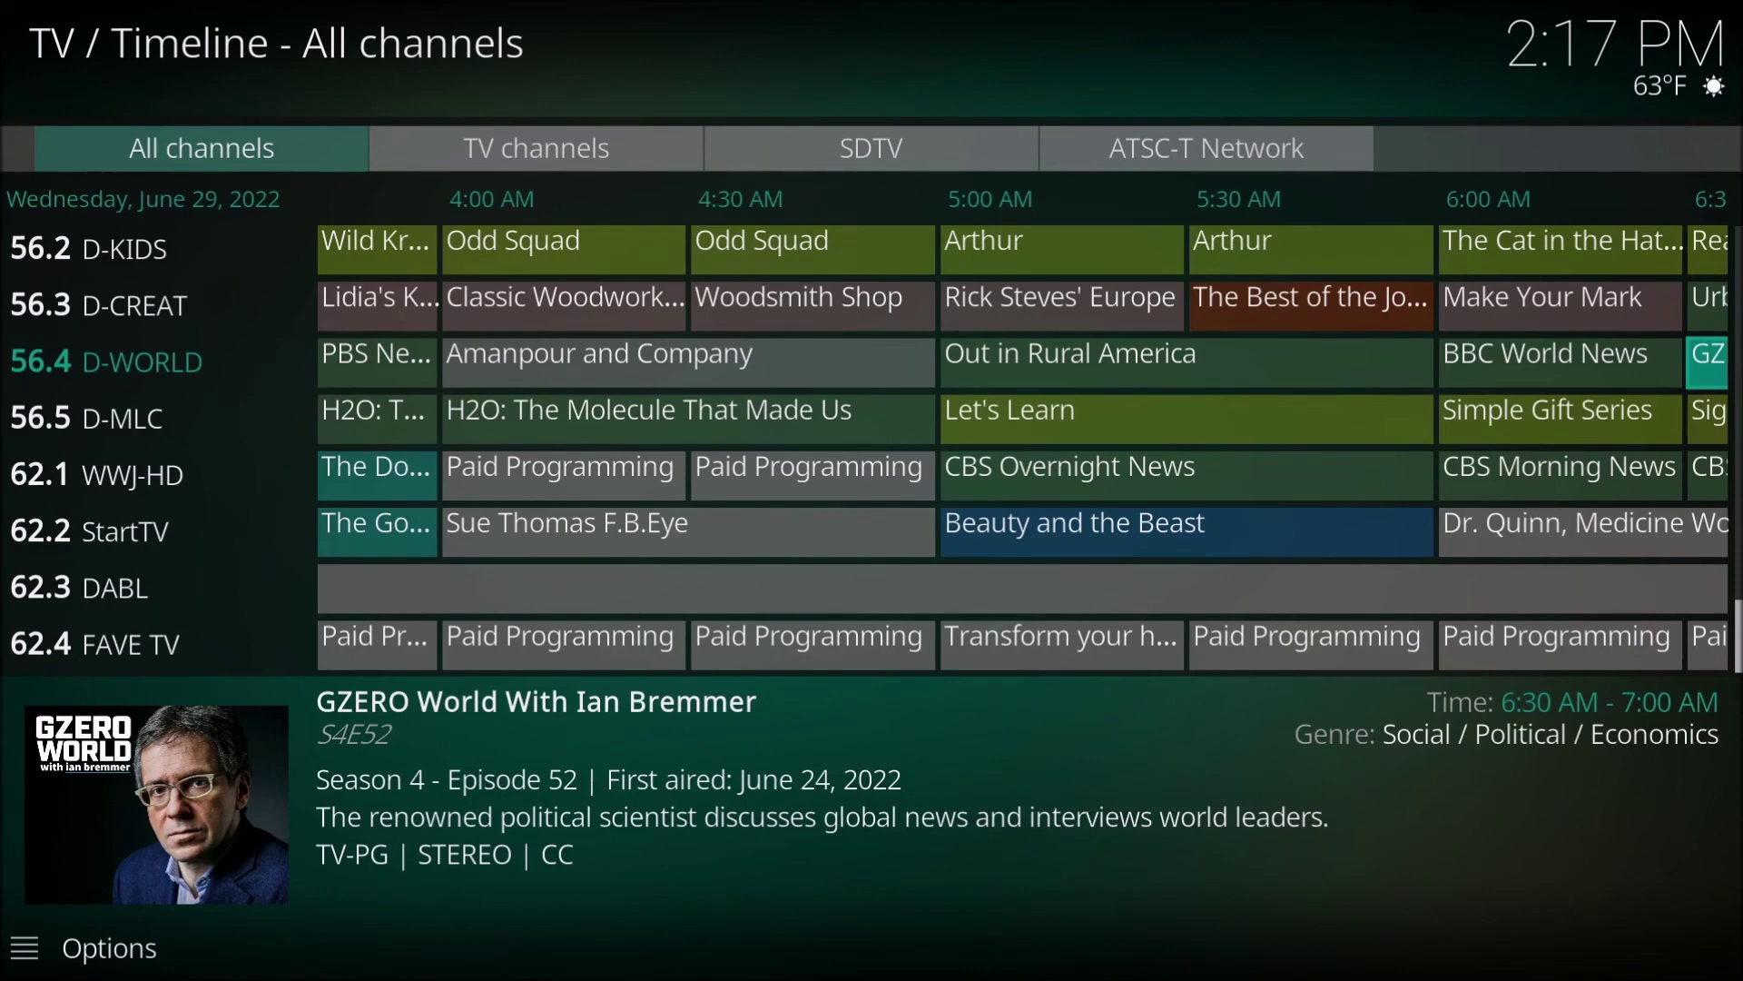
key(Right)
key(Right)
key(Right)
key(Right)
key(Right)
key(Right)
key(Right)
key(Right)
key(Right)
key(Right)
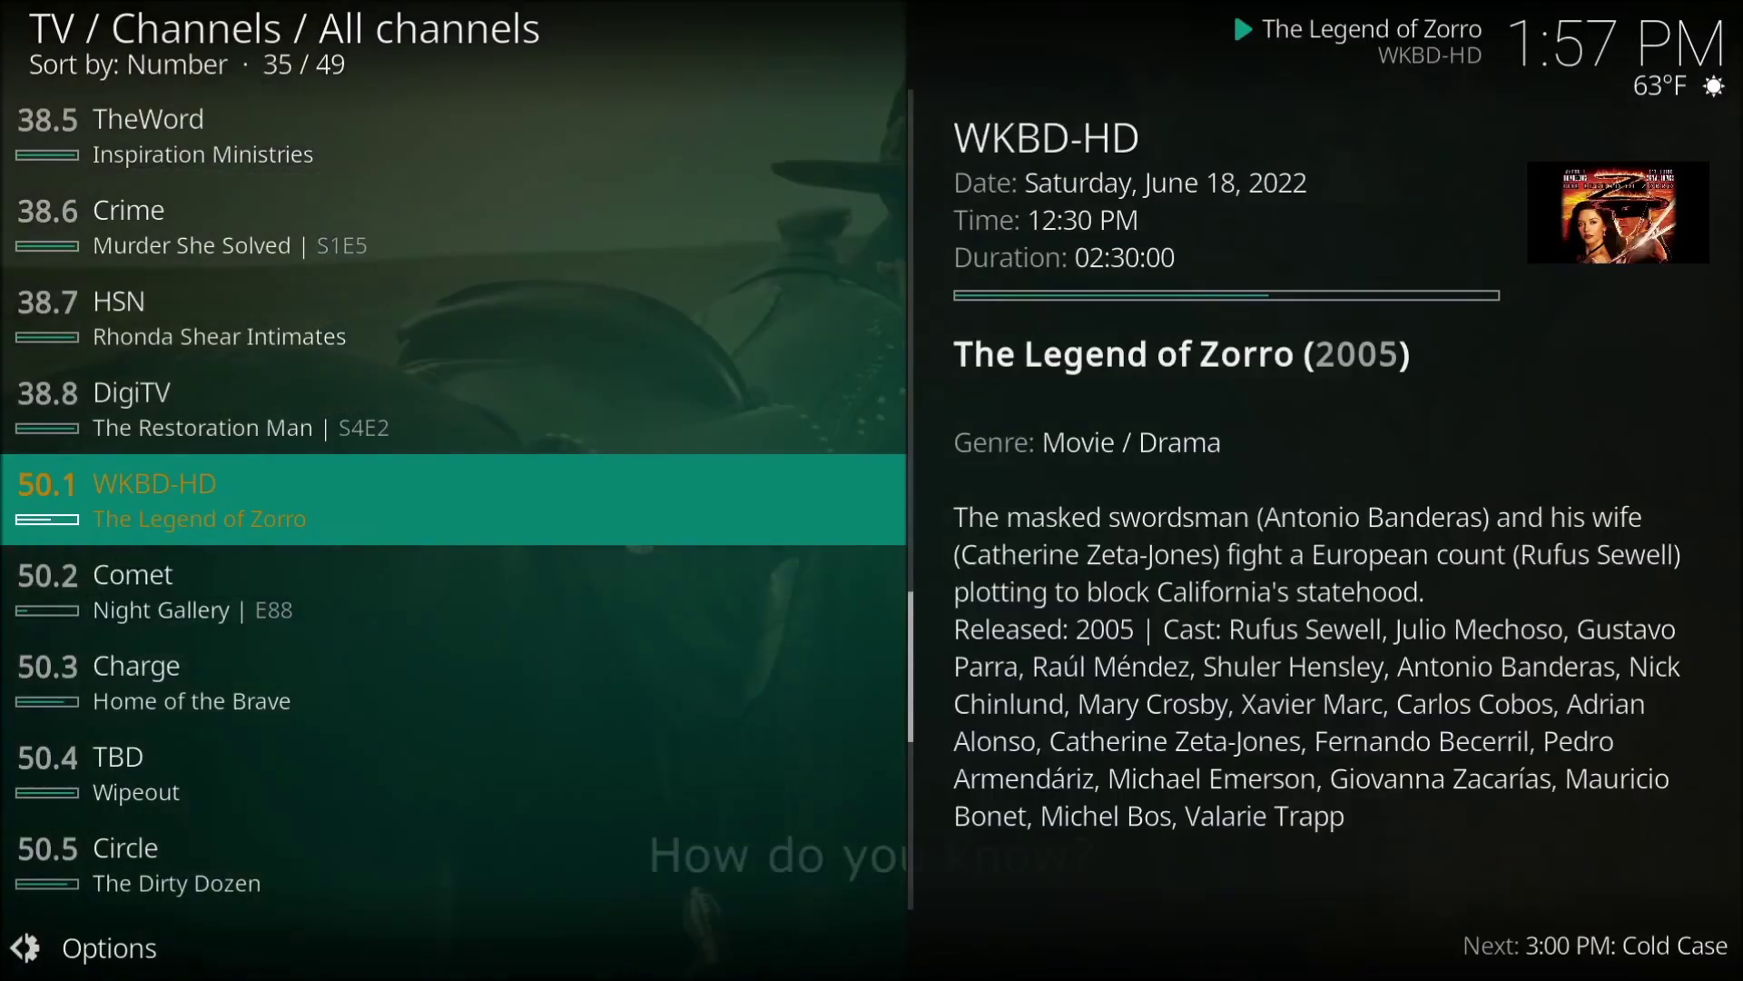
Step: Return to the home screen and look through the main menu sections, including Add-ons, Favourites and the Weather forecast
key(Escape)
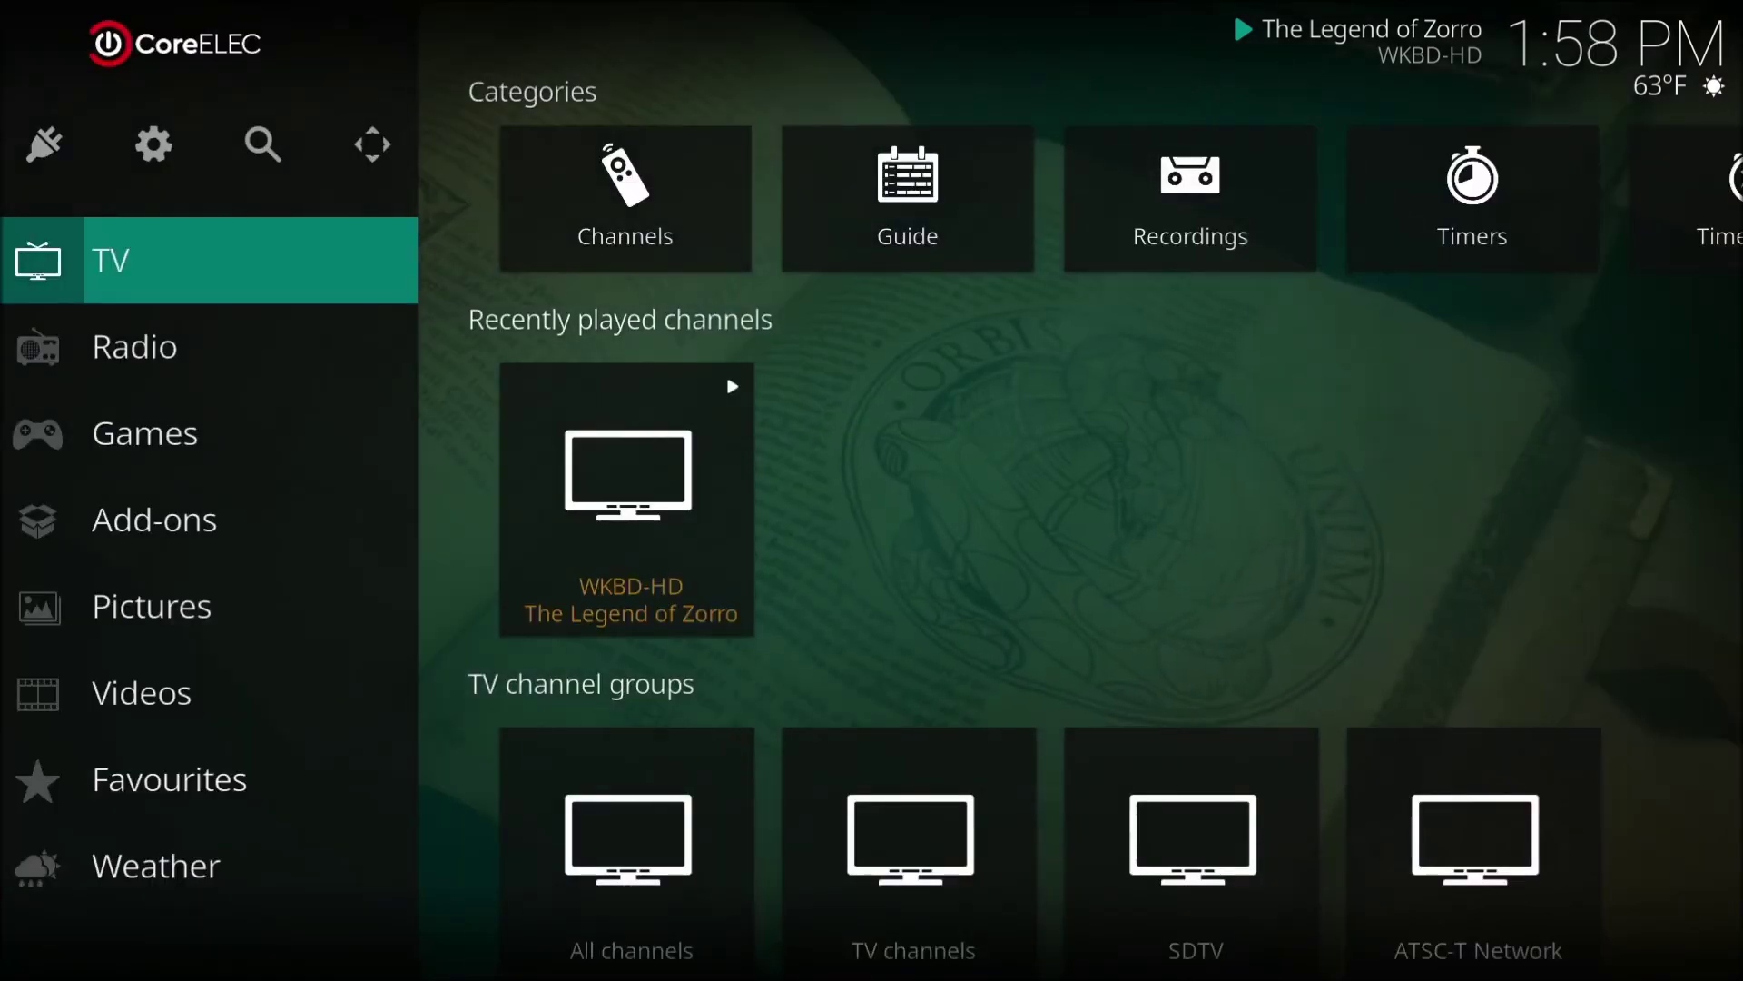
key(Down)
key(Down)
key(Down)
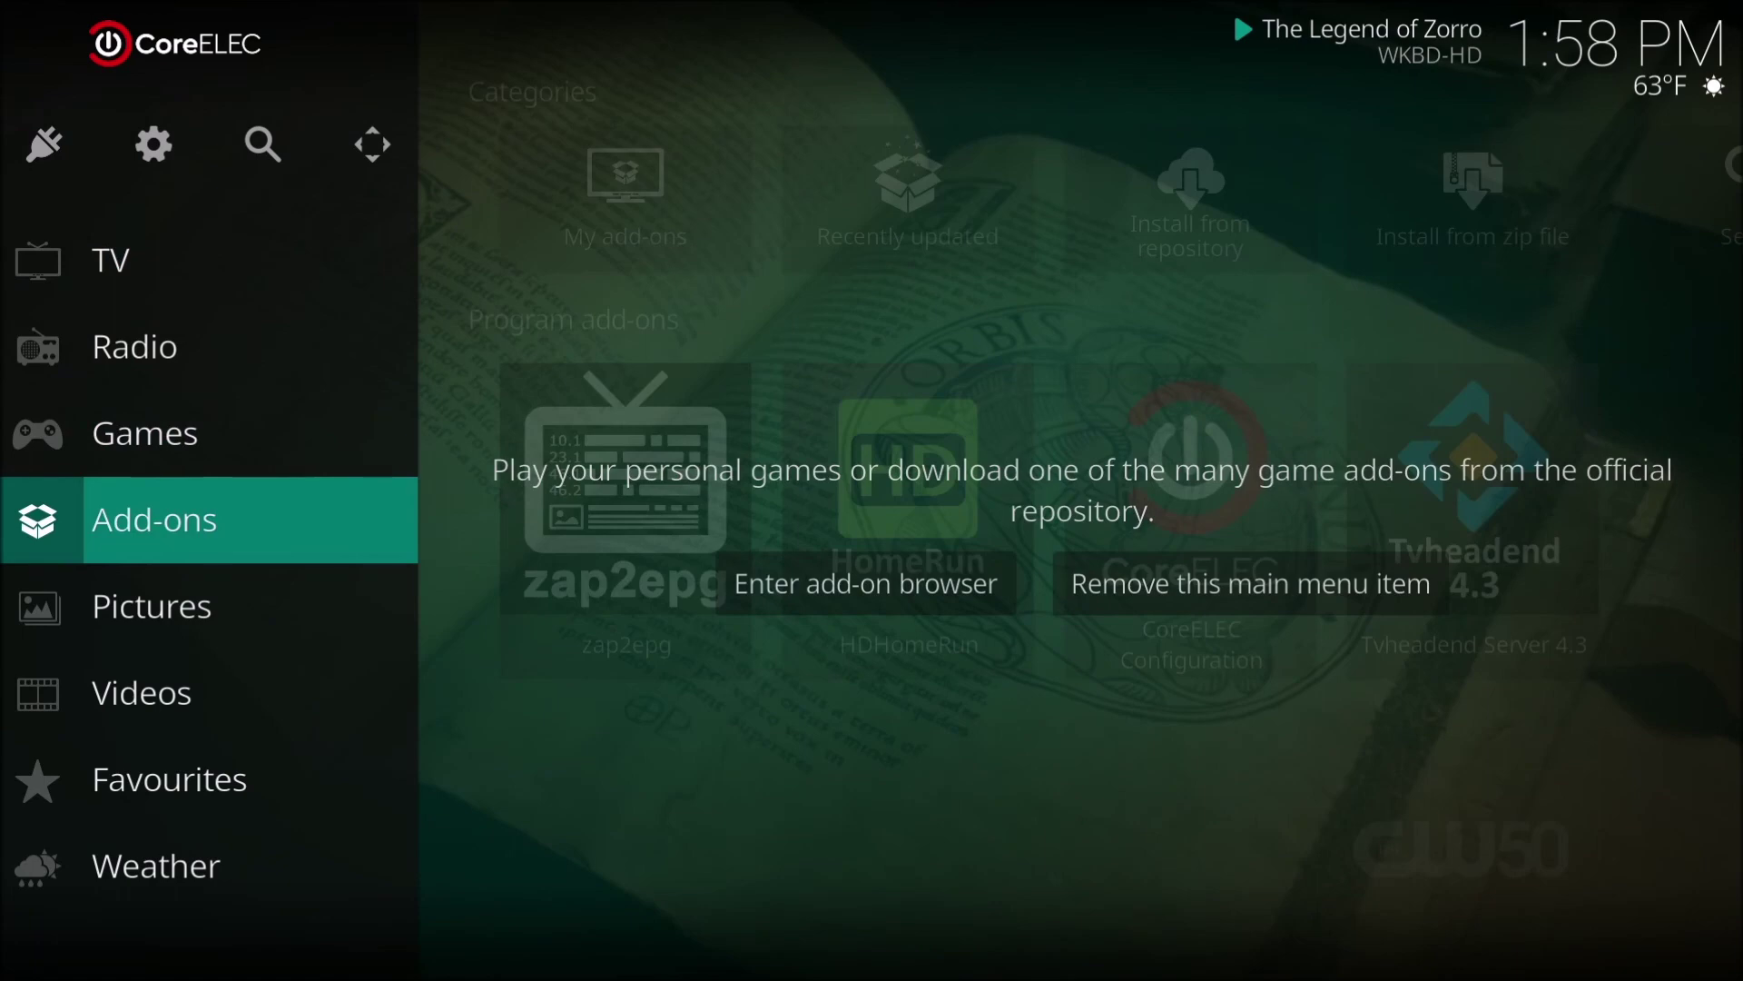
key(Down)
key(Down)
key(Down)
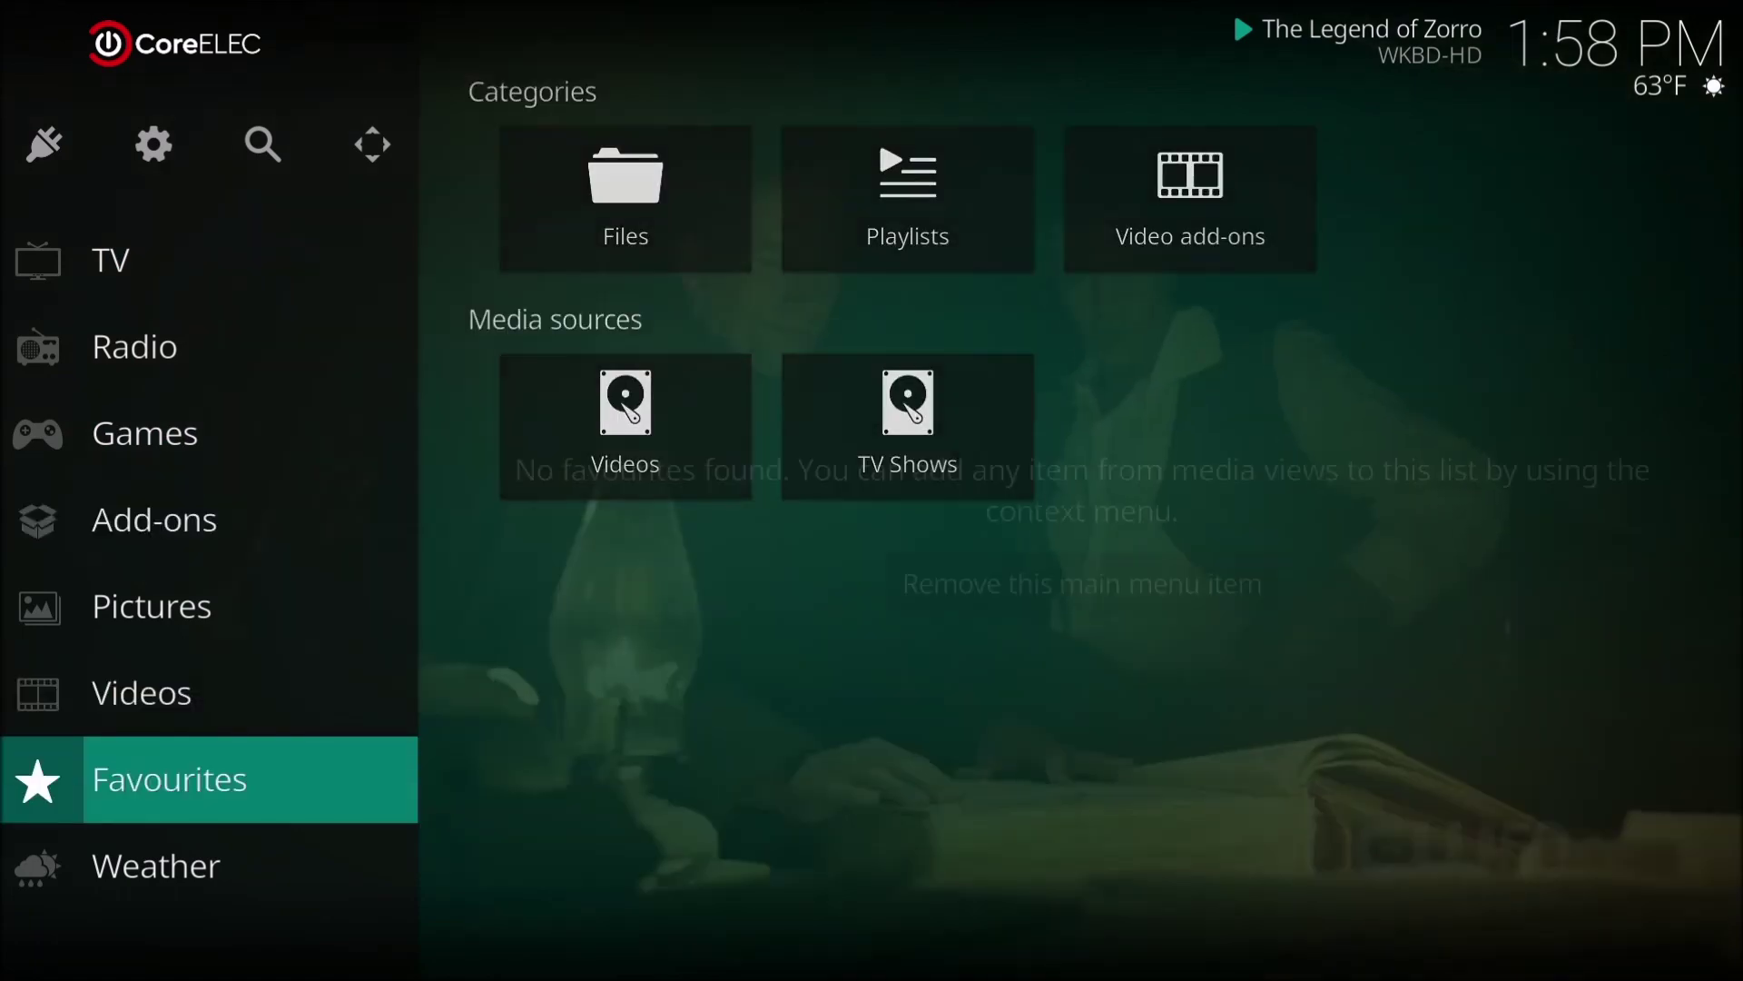
key(Down)
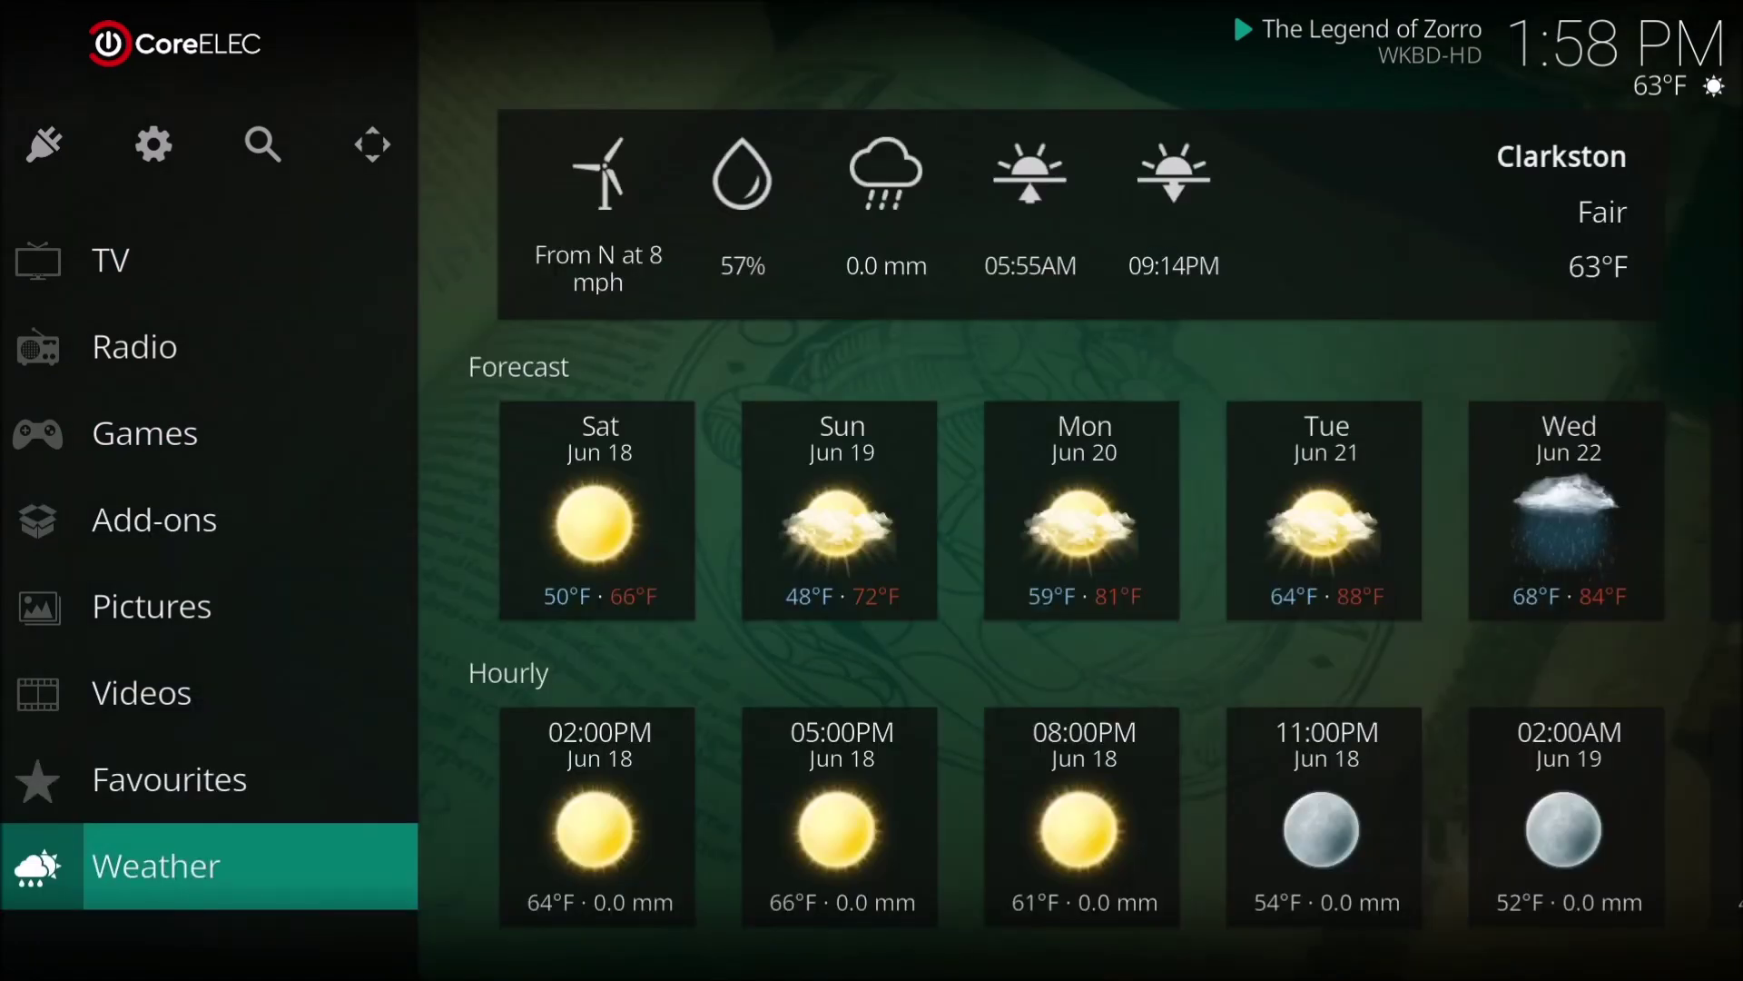
key(Up)
key(Up)
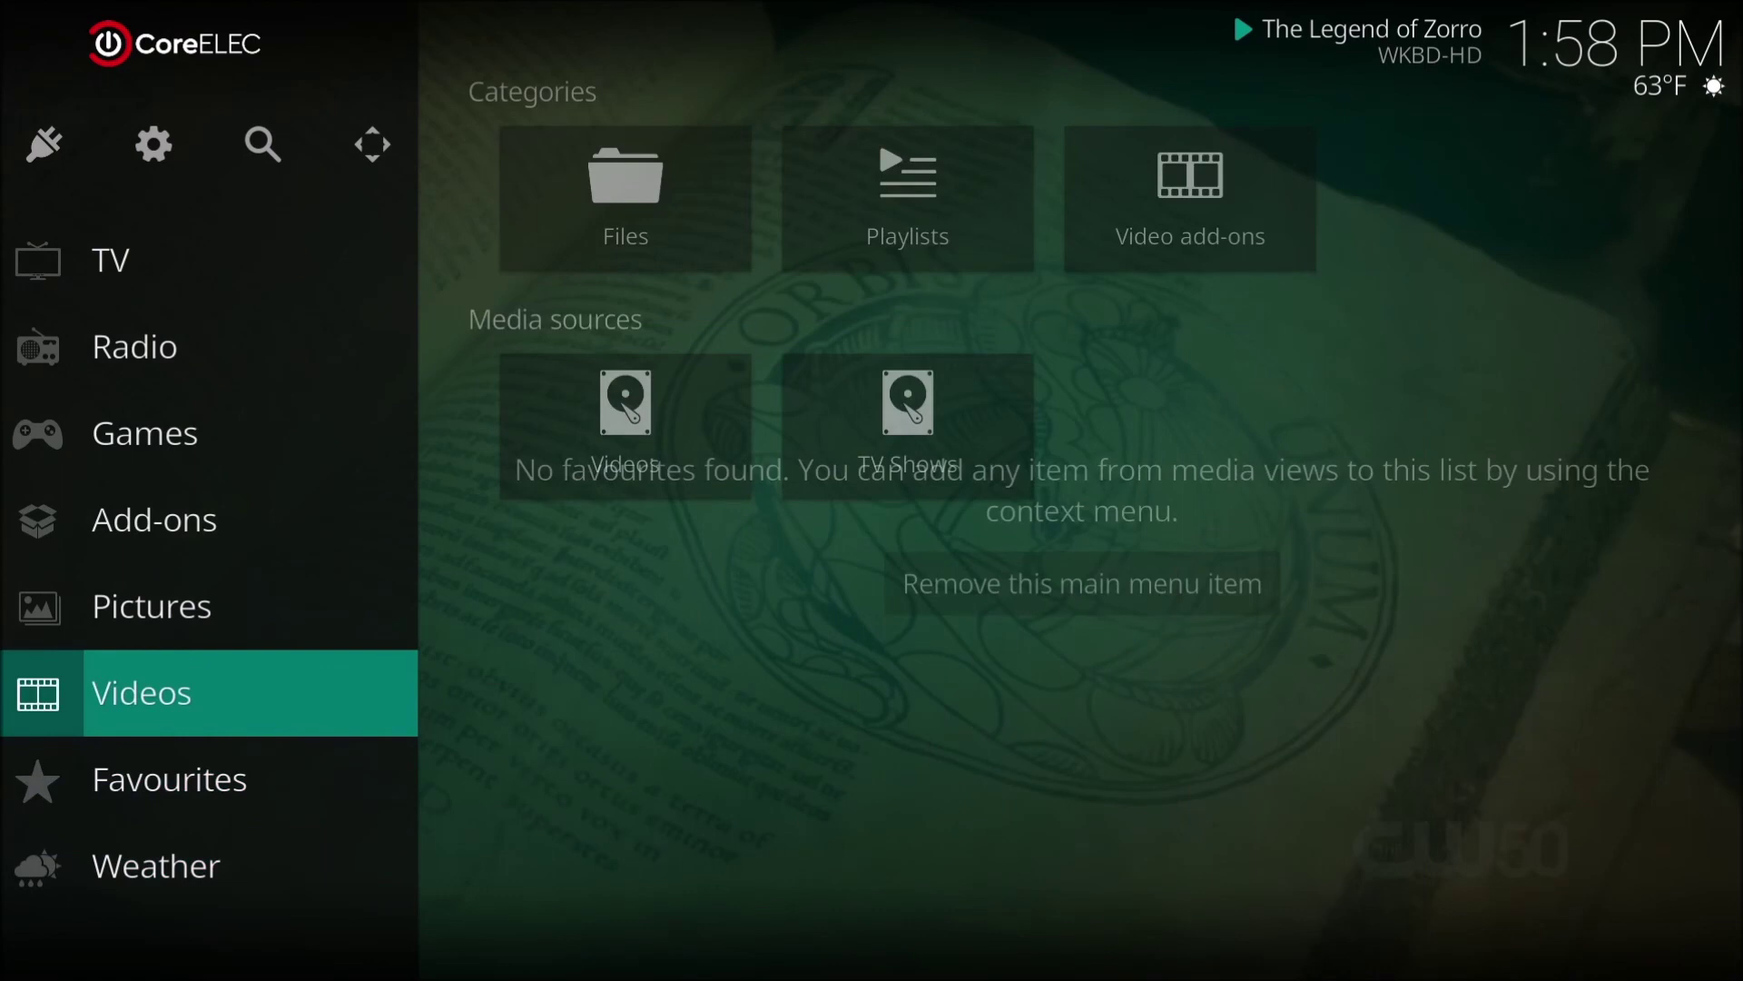